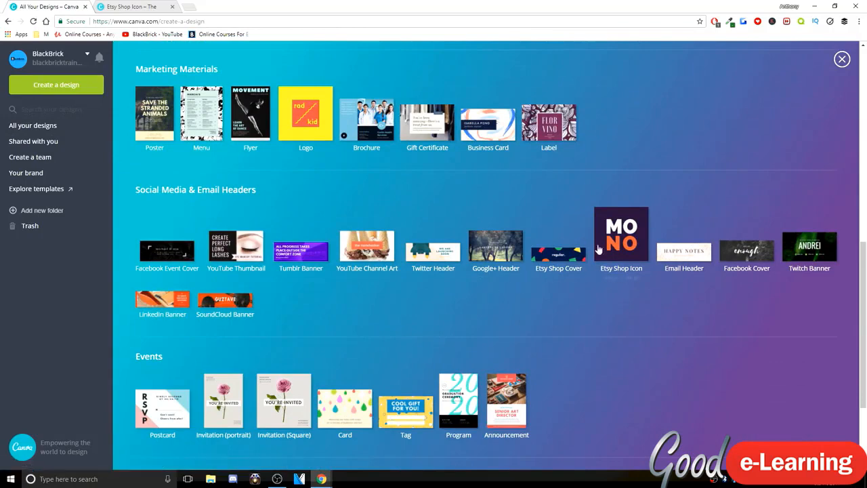
Step: Create a new Etsy Shop Cover design, close the design overview, and glance at the existing shop icon design for reference
click(571, 258)
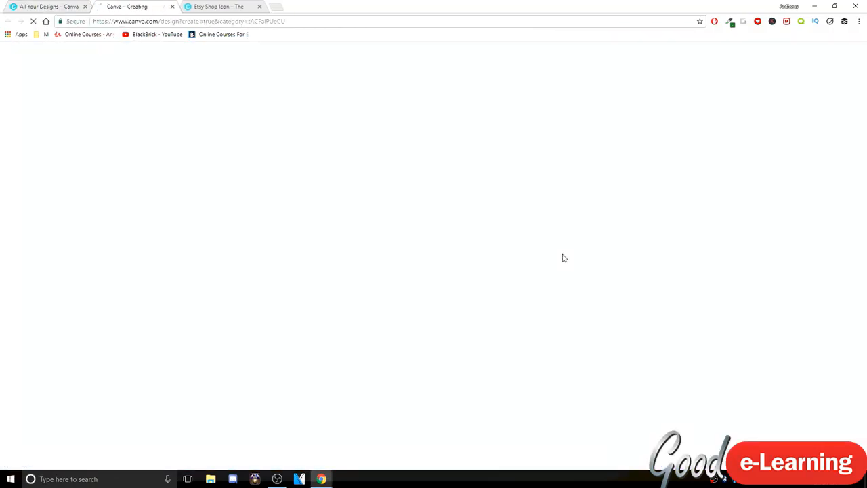
click(85, 7)
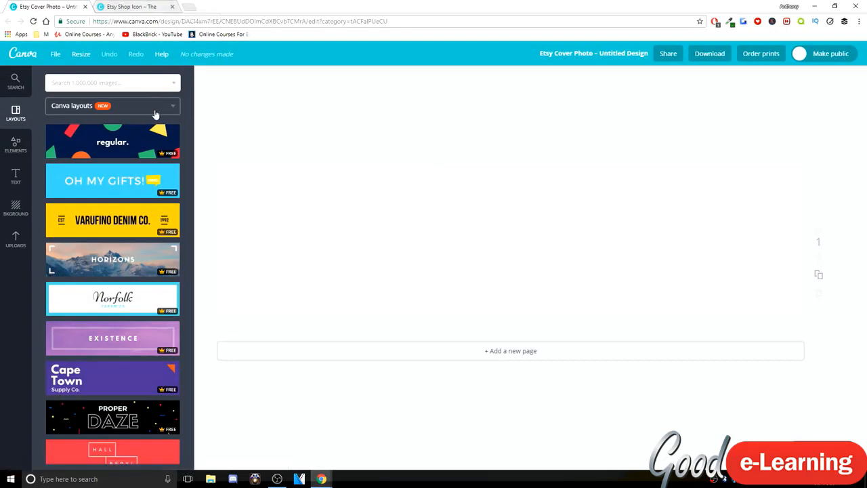
click(167, 5)
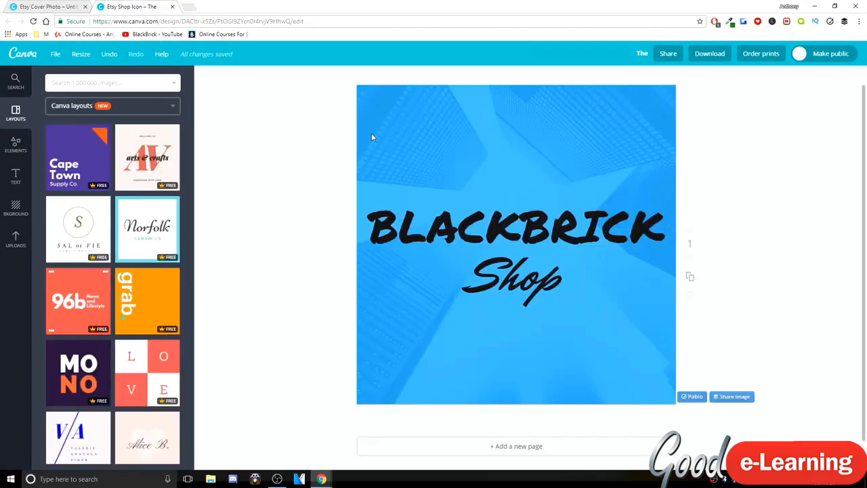
click(41, 7)
Step: Find the Hand Crafted layout with the dark blurred photo and apply it to the blank cover page
scroll(136, 271, down, 1)
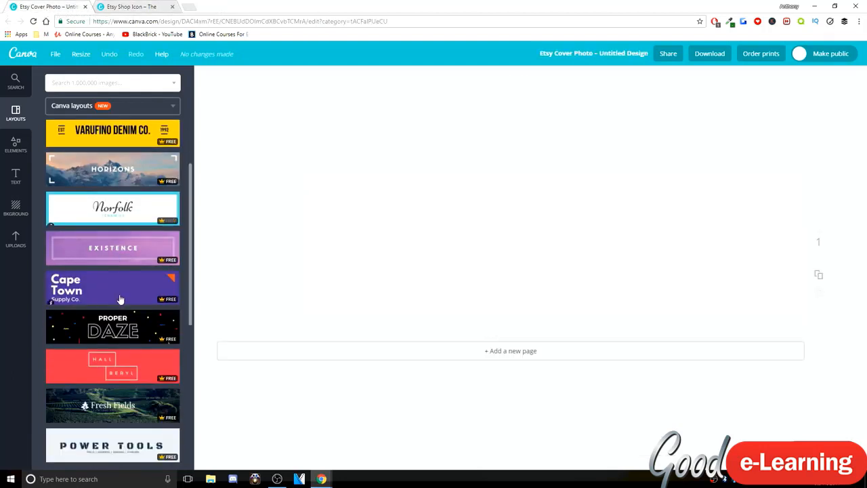
scroll(120, 299, down, 2)
scroll(120, 299, down, 8)
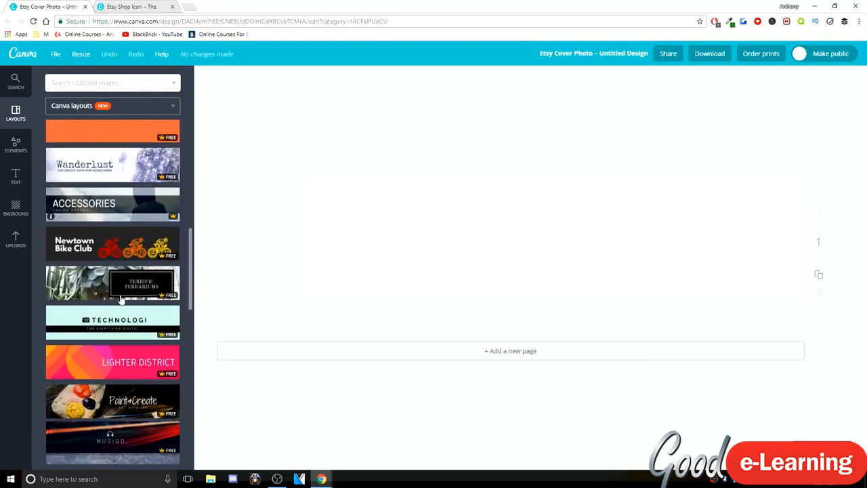
scroll(122, 295, down, 3)
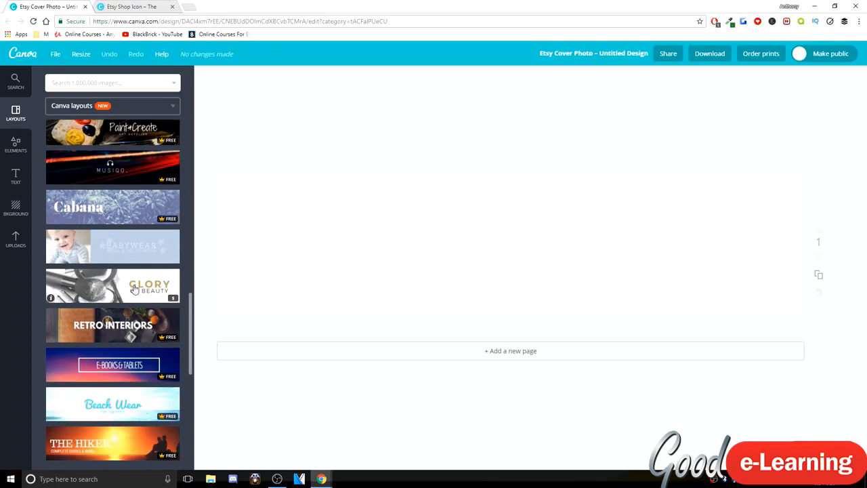
scroll(135, 292, down, 6)
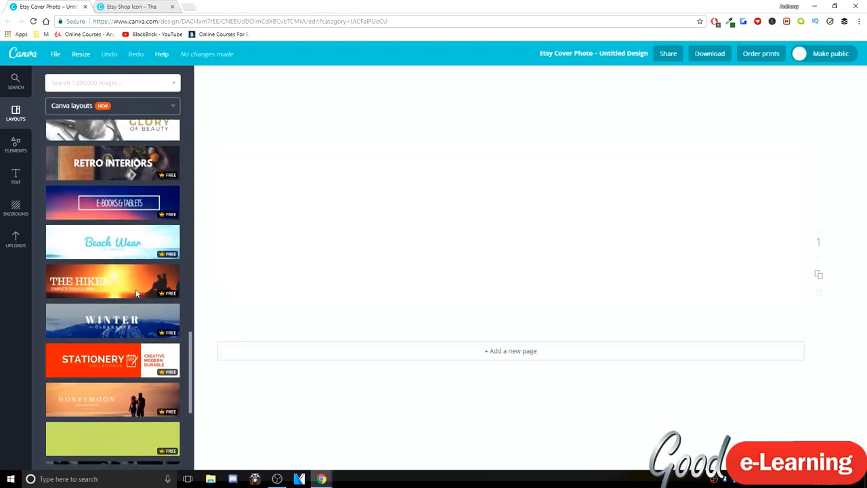
scroll(136, 295, down, 8)
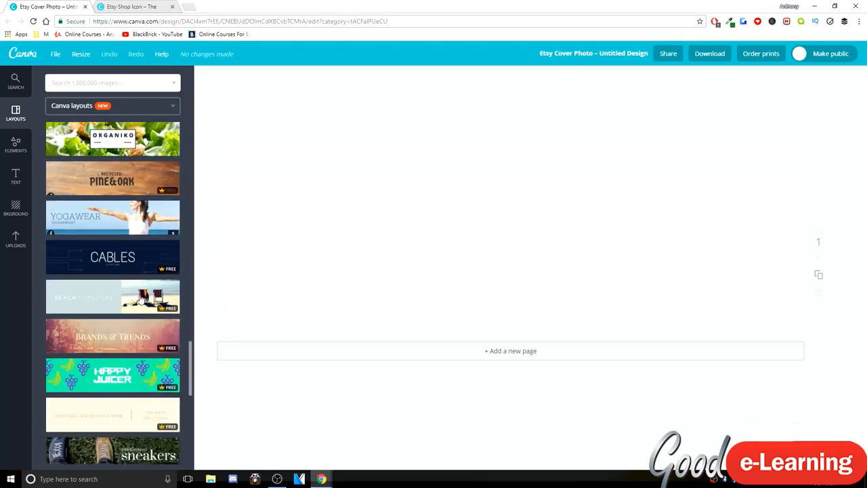
scroll(141, 299, down, 3)
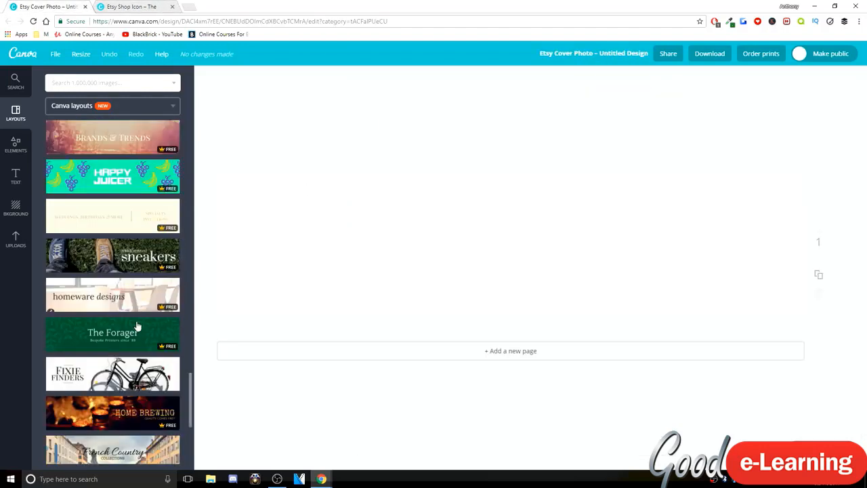
scroll(136, 329, down, 4)
scroll(166, 298, down, 3)
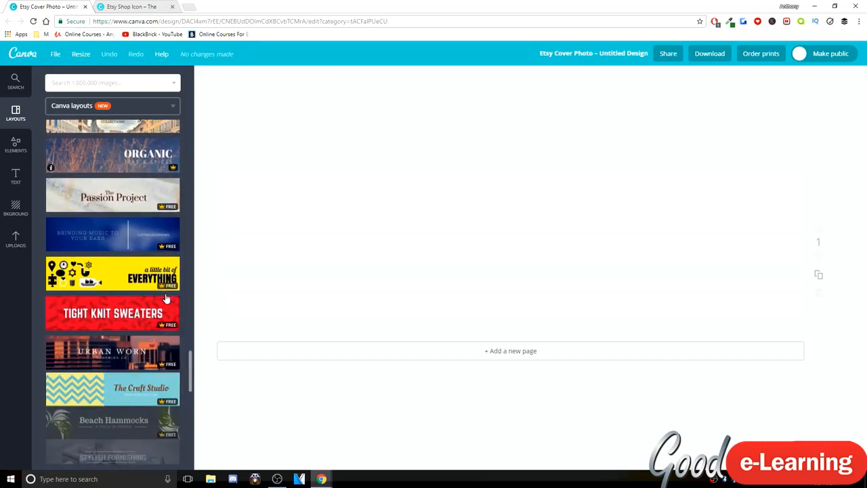
scroll(165, 298, down, 5)
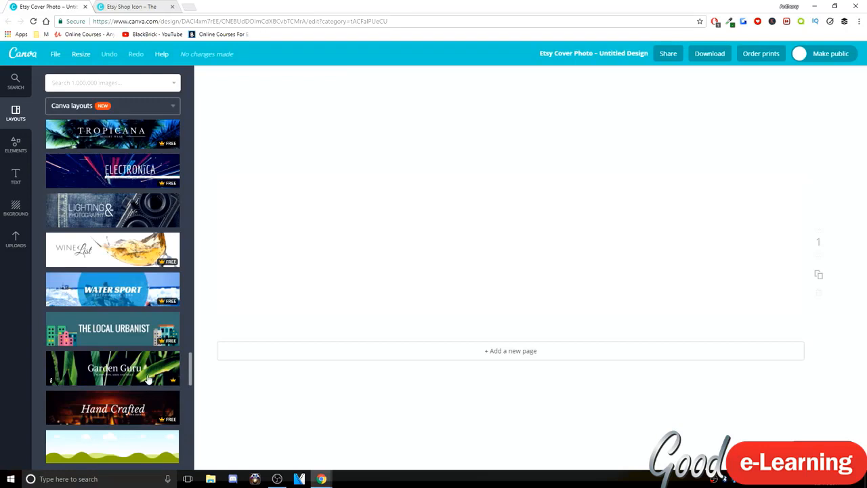
click(111, 401)
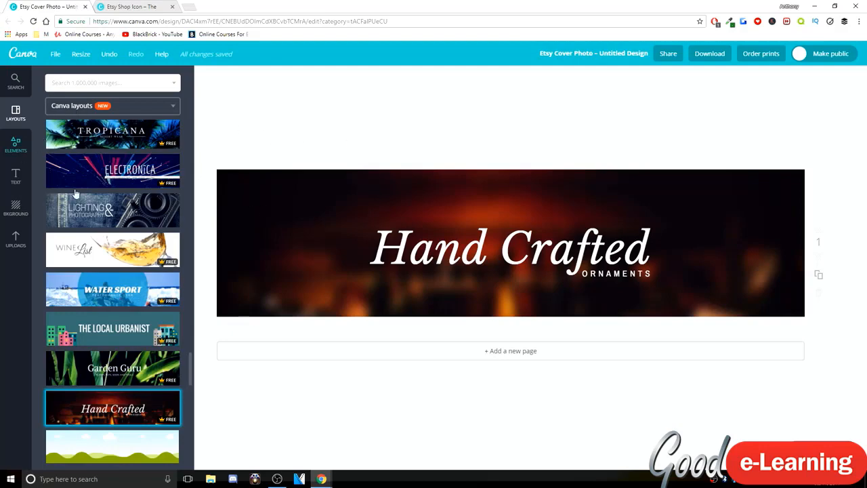
Step: Identify the shop icon's background blue by testing colours there, and apply the same #2eb2ff to the cover's background
click(15, 207)
key(ctrl+Tab)
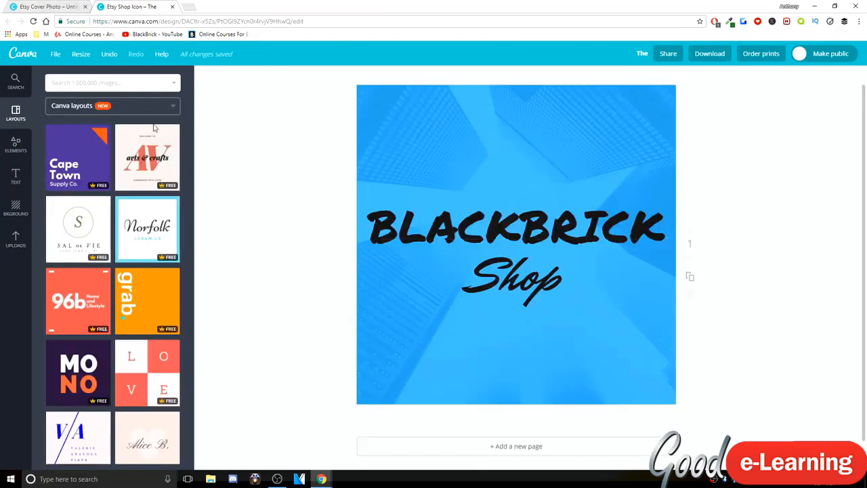
click(8, 210)
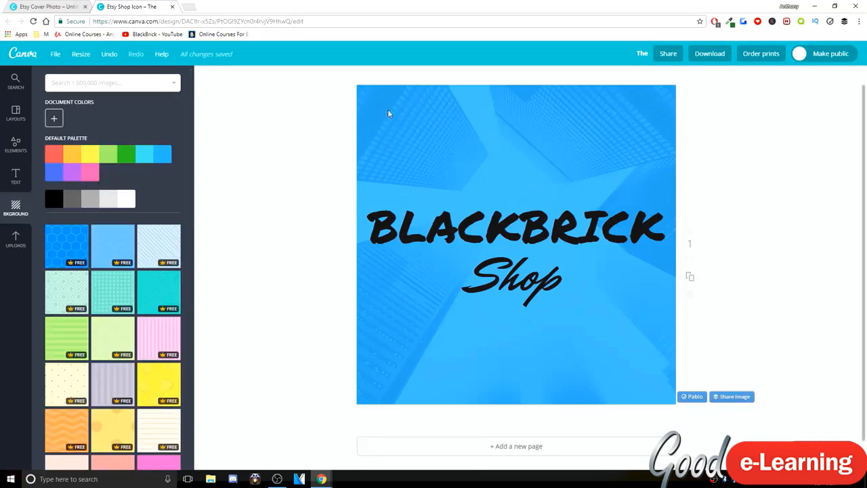
click(388, 114)
click(51, 175)
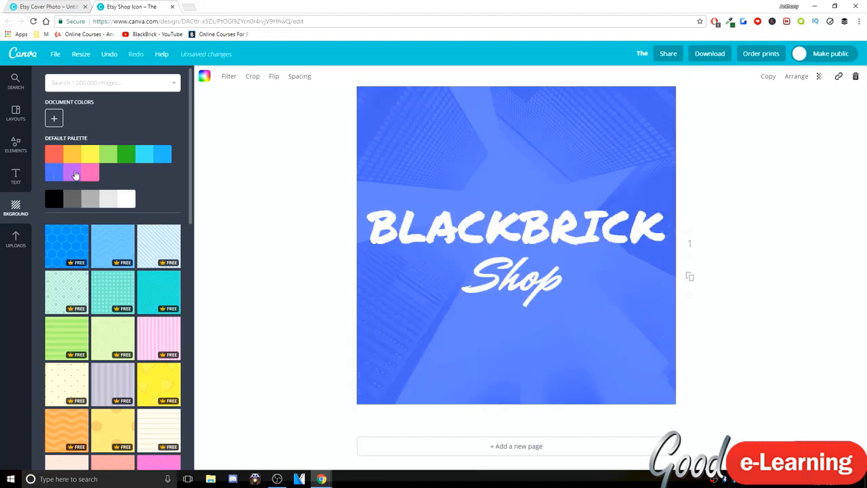
click(165, 157)
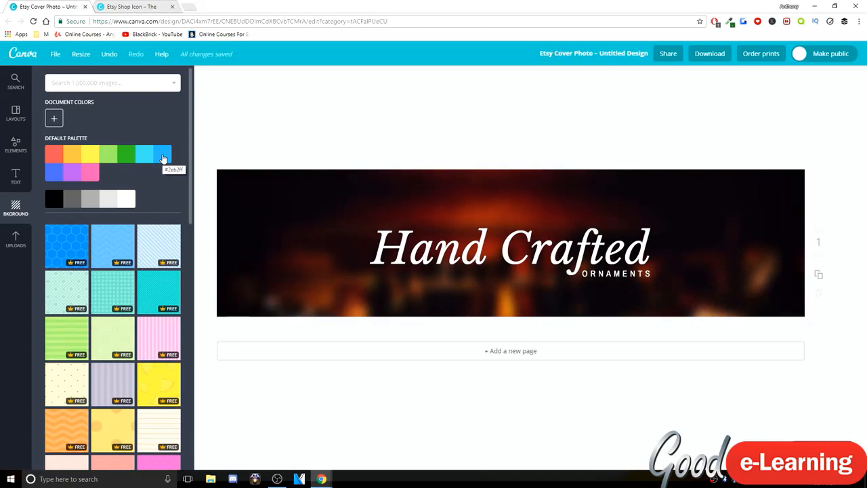
click(163, 159)
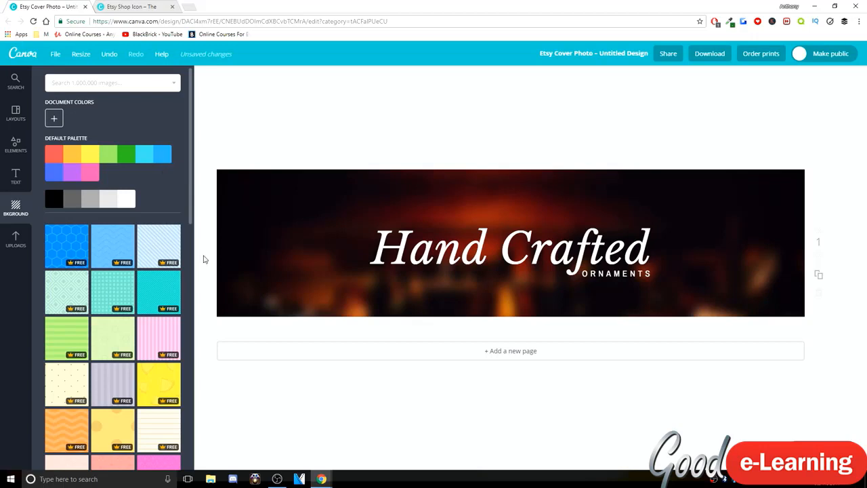
Step: Replace the cover's background photo with the free photo of building facades seen from below against the sky
click(262, 246)
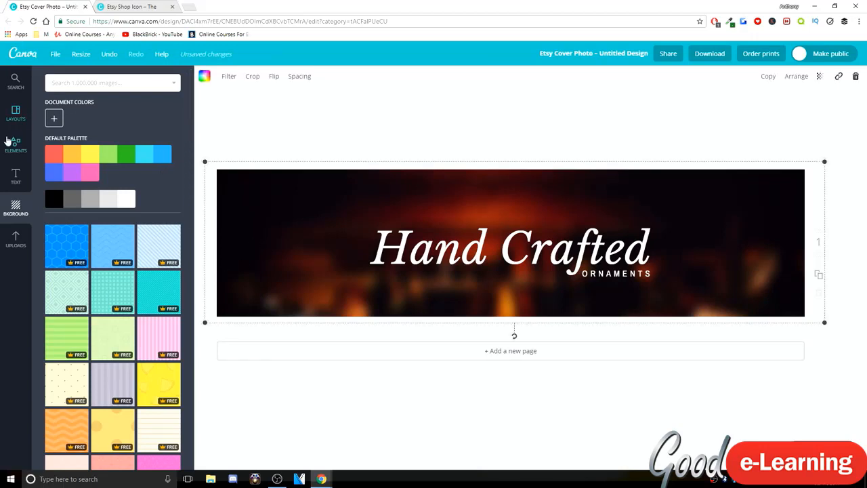
click(16, 145)
click(132, 6)
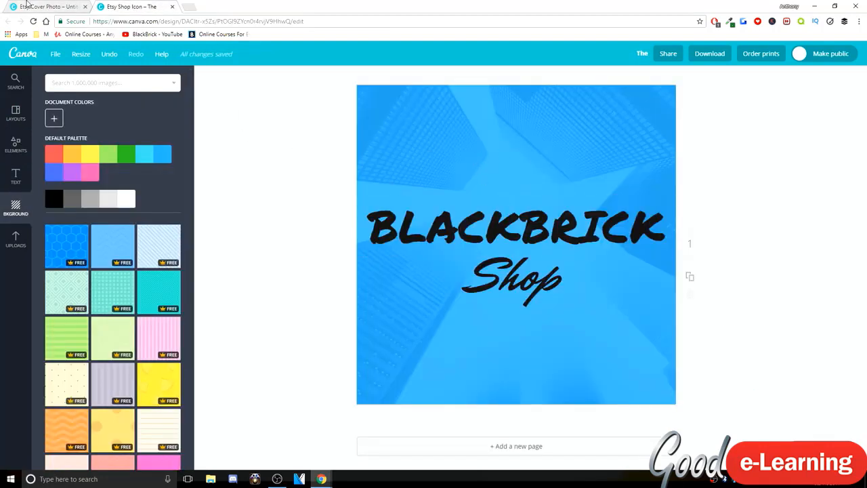
click(32, 6)
click(64, 125)
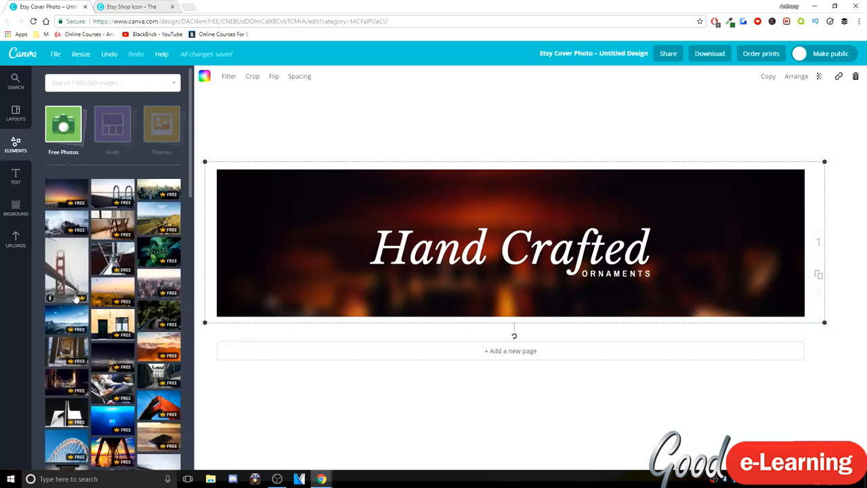
scroll(80, 300, down, 1)
scroll(108, 292, down, 2)
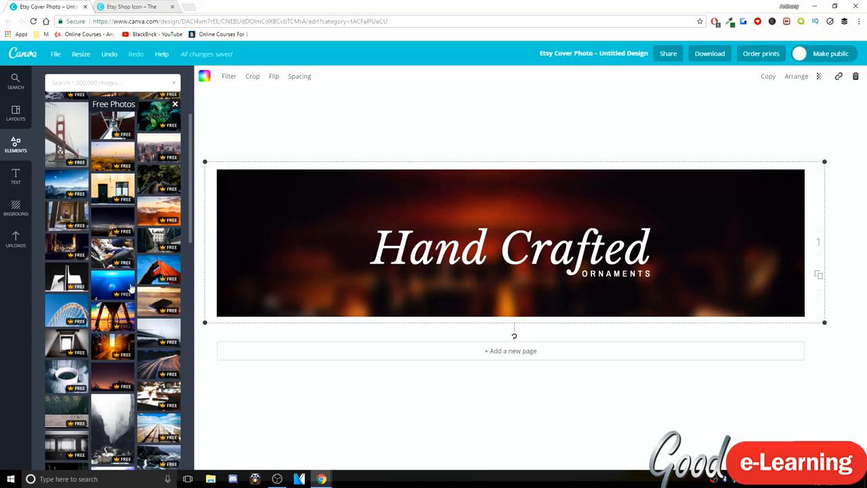
scroll(115, 237, up, 2)
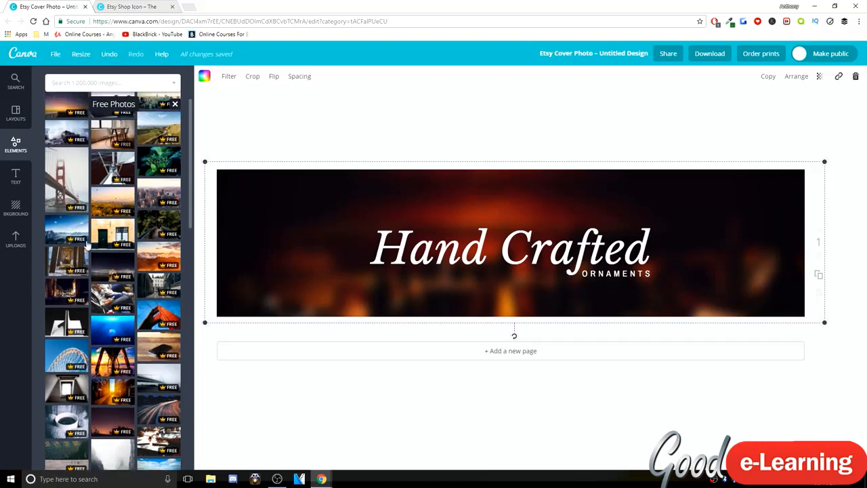
scroll(88, 248, up, 1)
scroll(102, 291, down, 5)
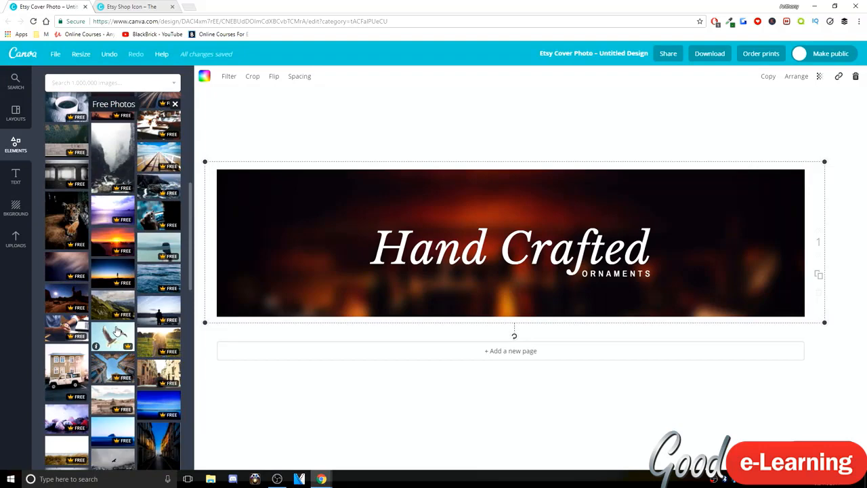
drag(114, 369, 237, 240)
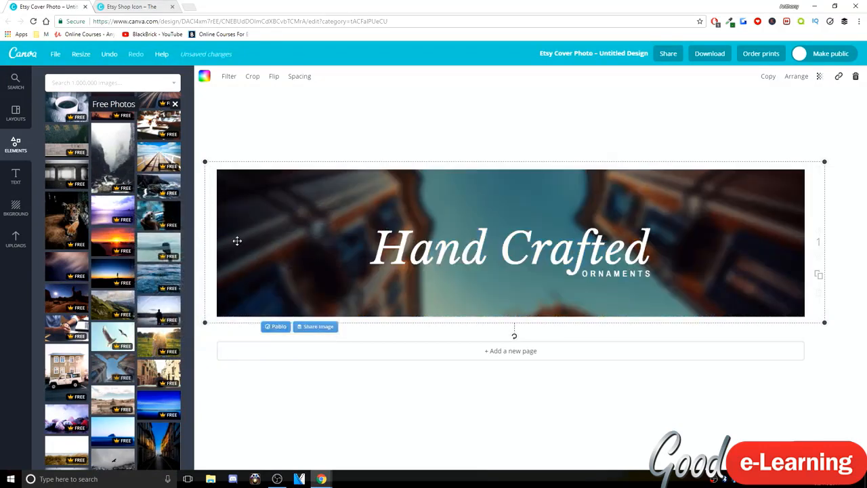
Step: Set the cover photo's transparency to 62 and compare the cover with the shop icon design
click(820, 79)
drag(809, 103, 782, 110)
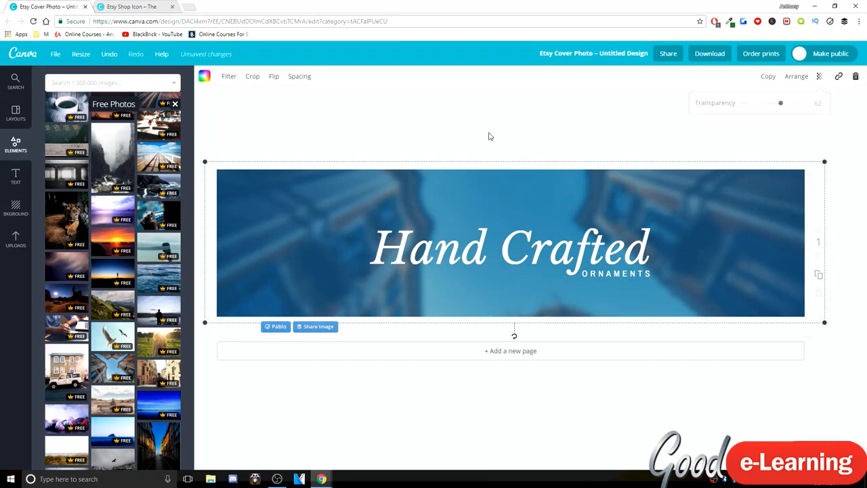
click(134, 6)
click(60, 7)
Step: Remove the blur from the cover's background photo in its advanced filter options
click(228, 77)
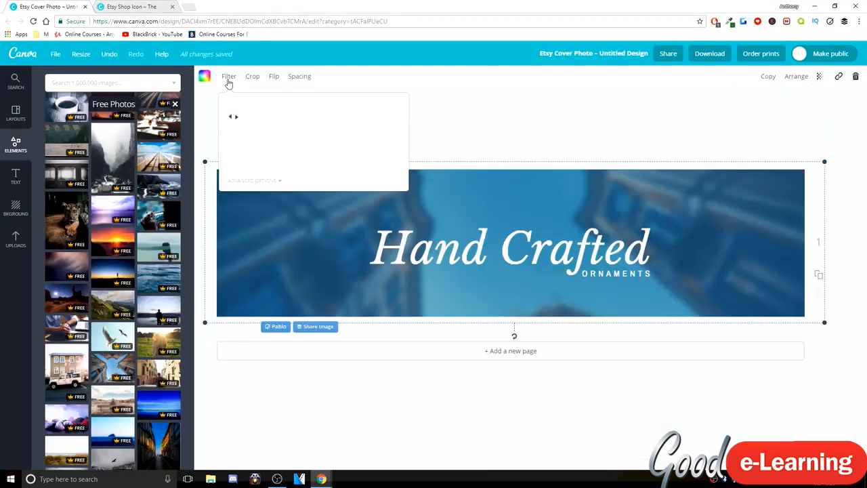
click(258, 183)
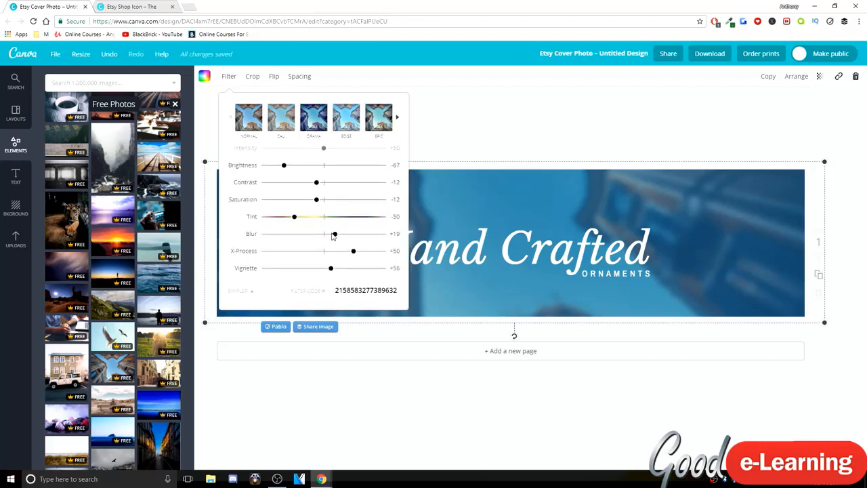
drag(335, 234, 324, 236)
Step: Lower the cover photo's transparency value to 20 and compare the cover with the shop icon design
click(820, 76)
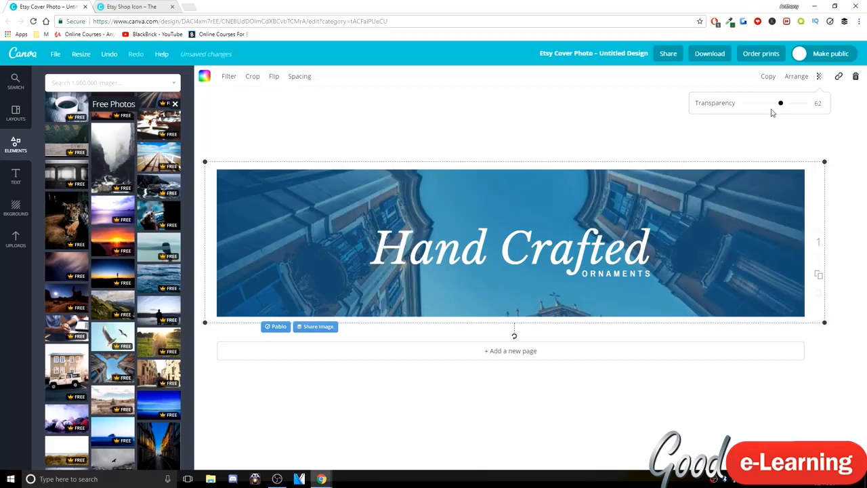
drag(781, 108, 757, 107)
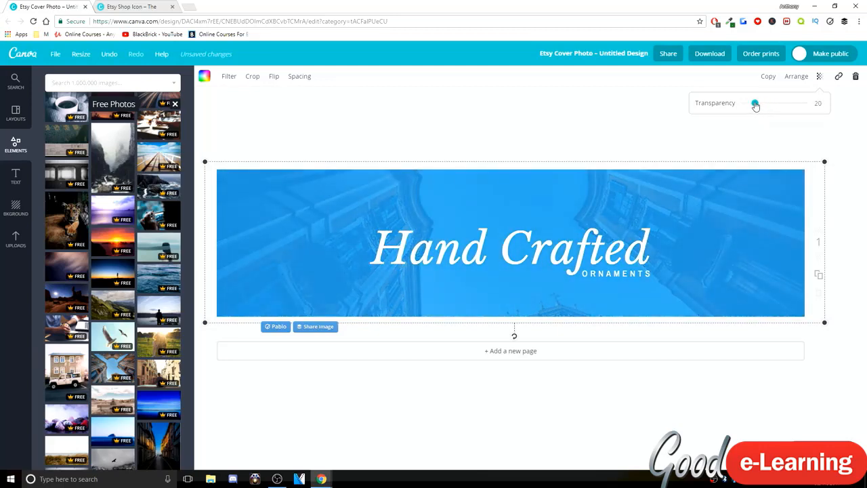
click(509, 112)
click(160, 6)
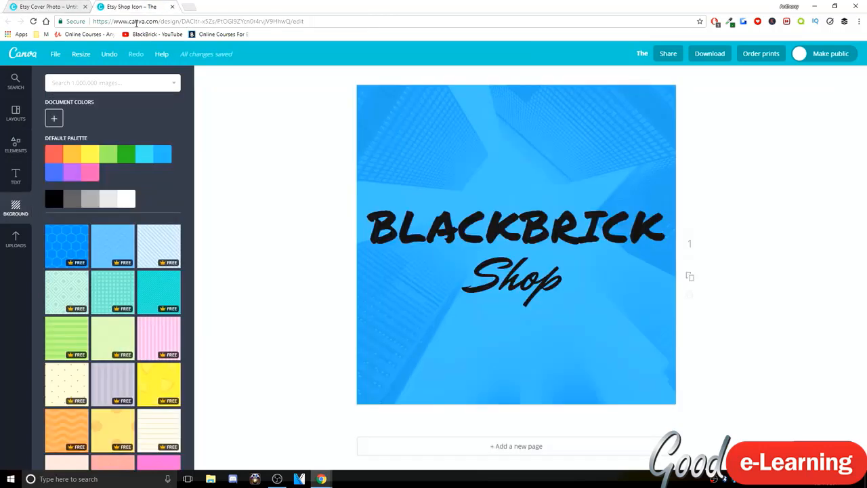
click(80, 7)
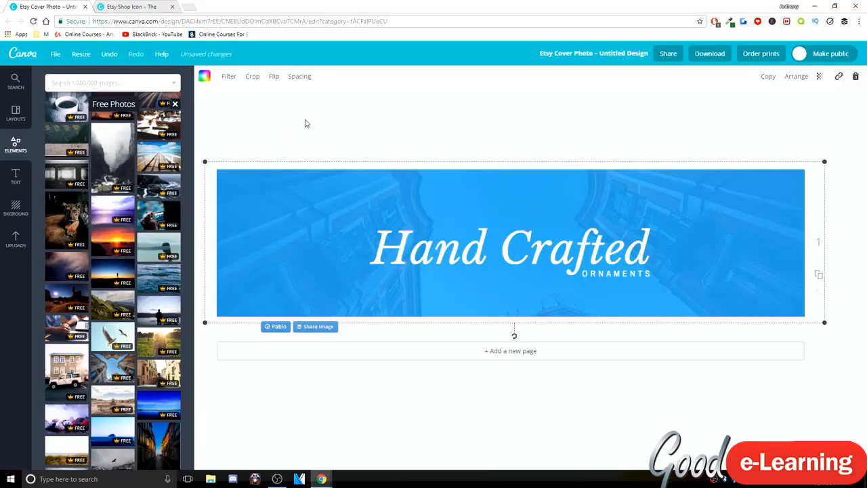
Step: Check the heading font in the shop icon design and apply Permanent Marker to the cover's "Hand Crafted" heading
click(132, 6)
click(522, 229)
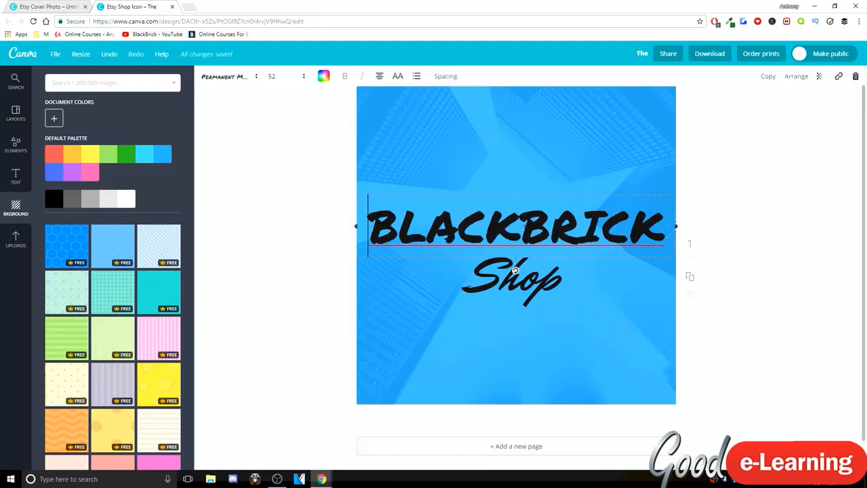
click(64, 6)
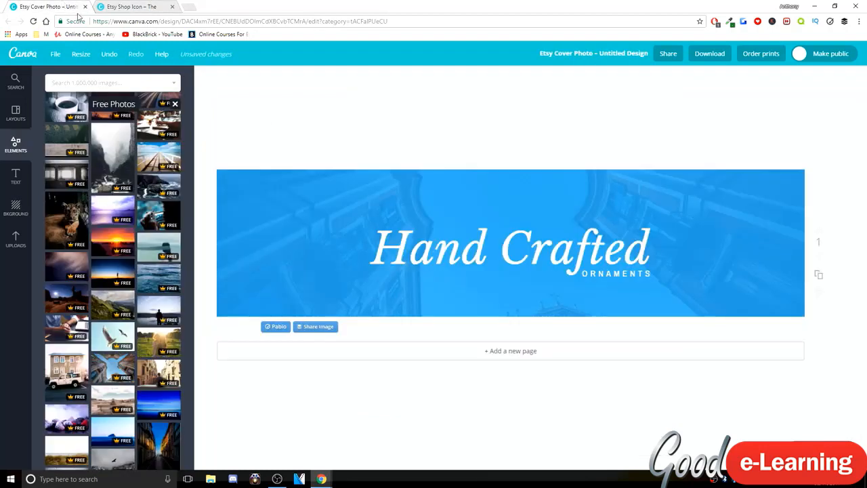
click(227, 76)
scroll(259, 270, down, 15)
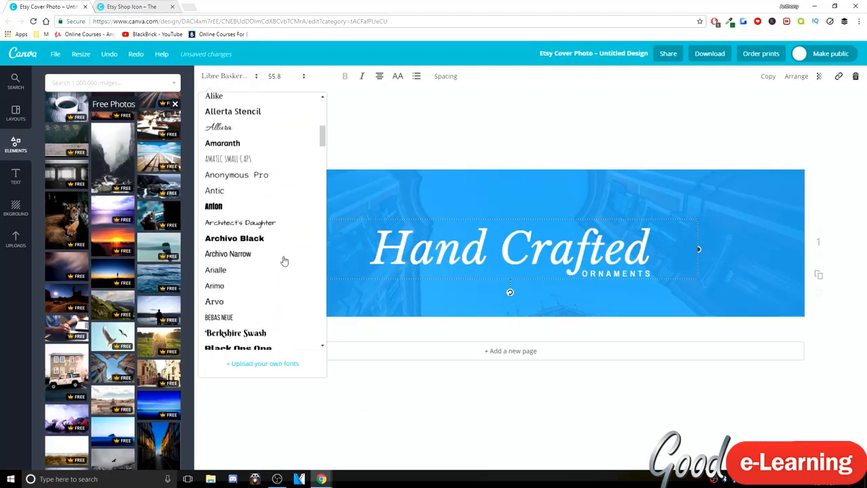
scroll(235, 271, down, 15)
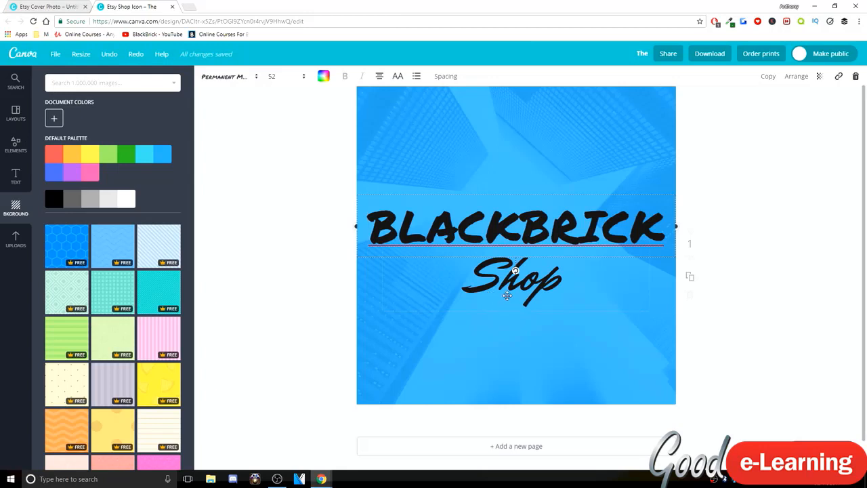
Step: Check the font of "Shop" in the shop icon design and apply Mr Dafoe to the cover's "ORNAMENTS" text
click(509, 300)
click(219, 77)
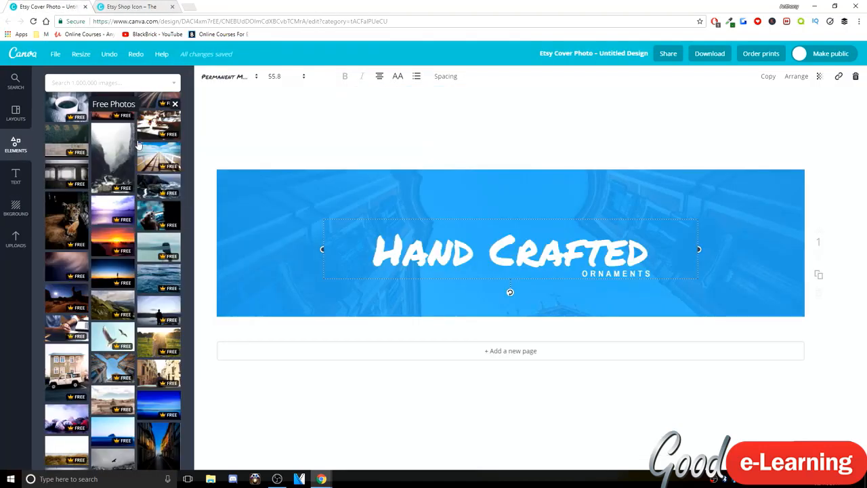
click(610, 274)
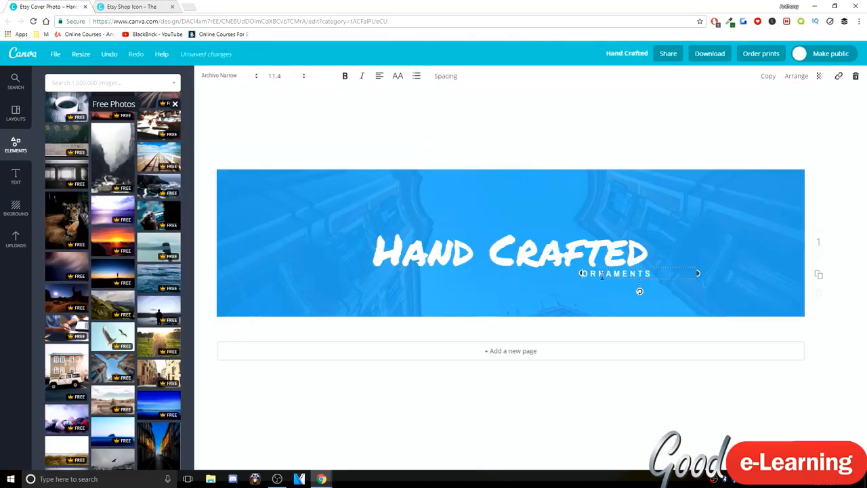
click(249, 80)
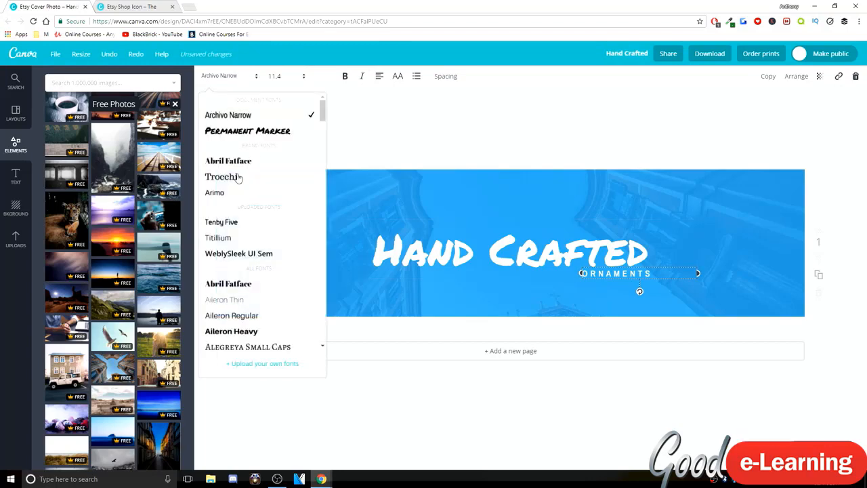
scroll(267, 271, down, 10)
scroll(271, 274, down, 10)
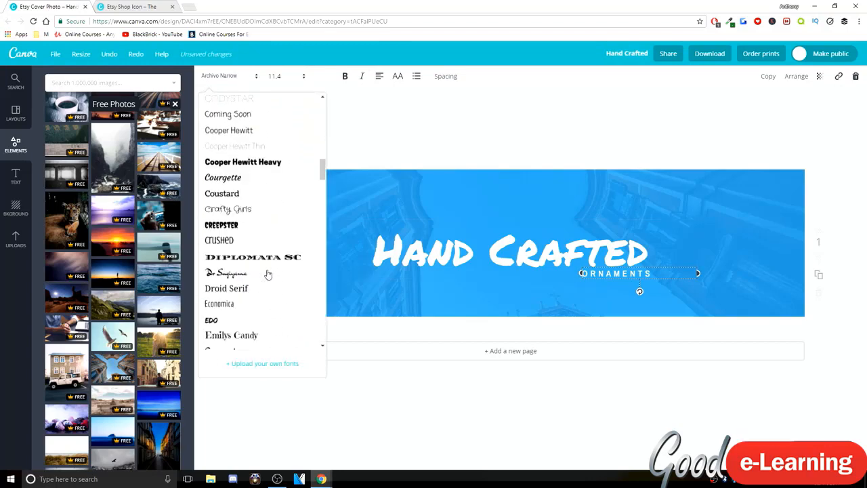
scroll(258, 278, down, 10)
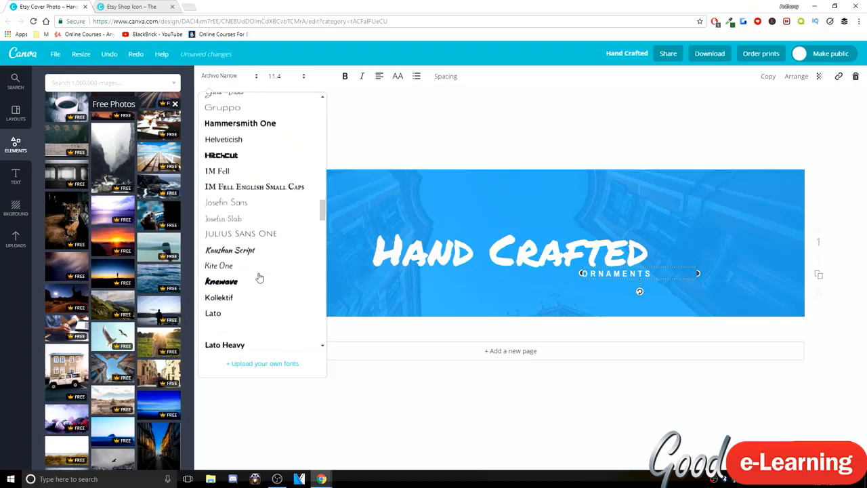
click(249, 324)
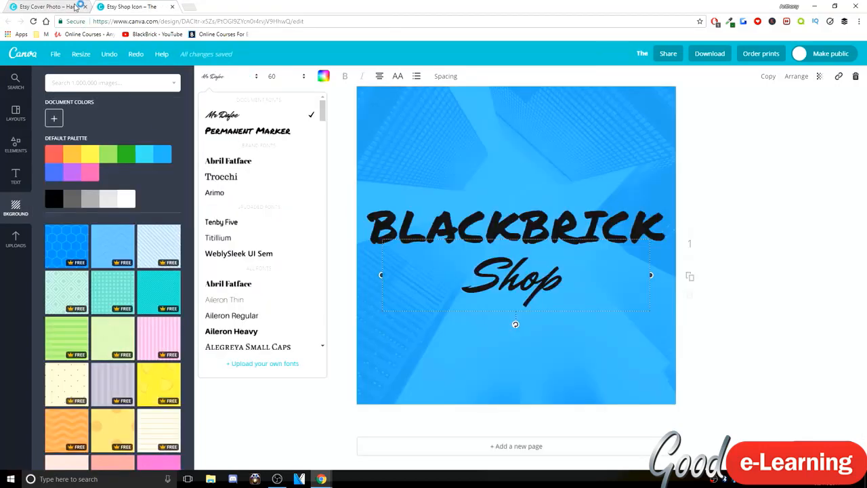
Step: Replace the cover's heading with "BlackBrick" and the small text beneath it with "Shop"
click(76, 6)
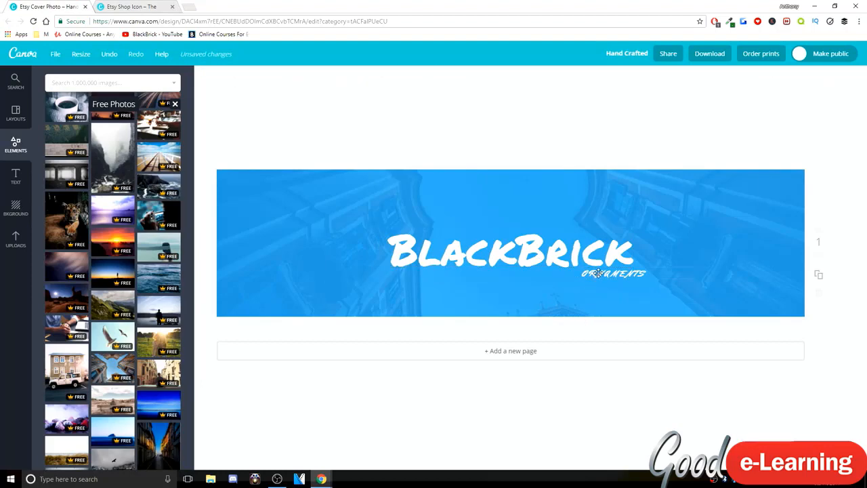
double_click(599, 274)
key(BackSpace)
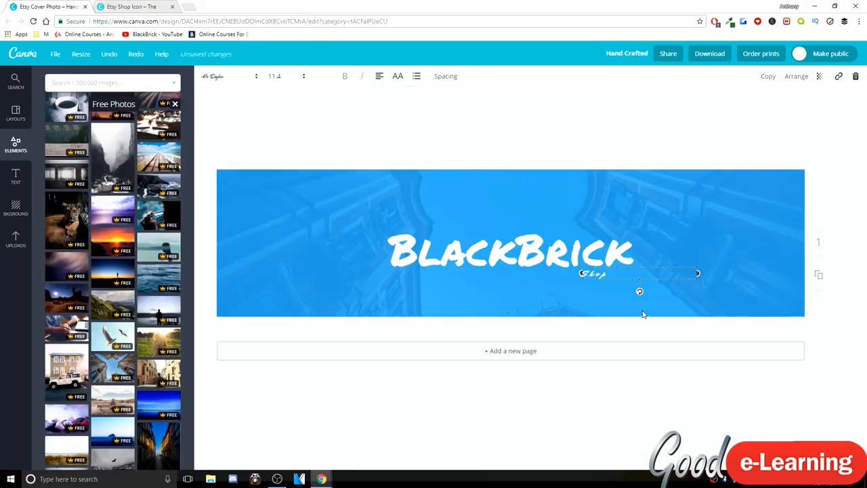
Step: Set the cover's "Shop" text to size 21 and switch to the shop icon design
double_click(610, 274)
click(275, 76)
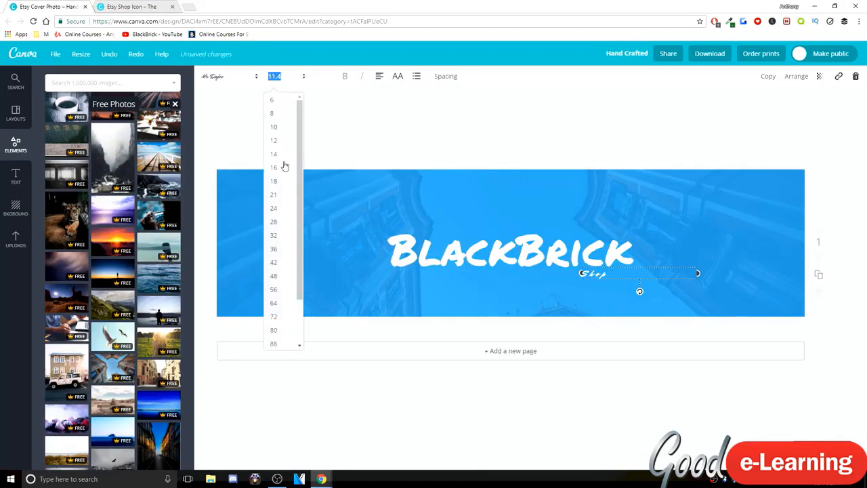
click(286, 196)
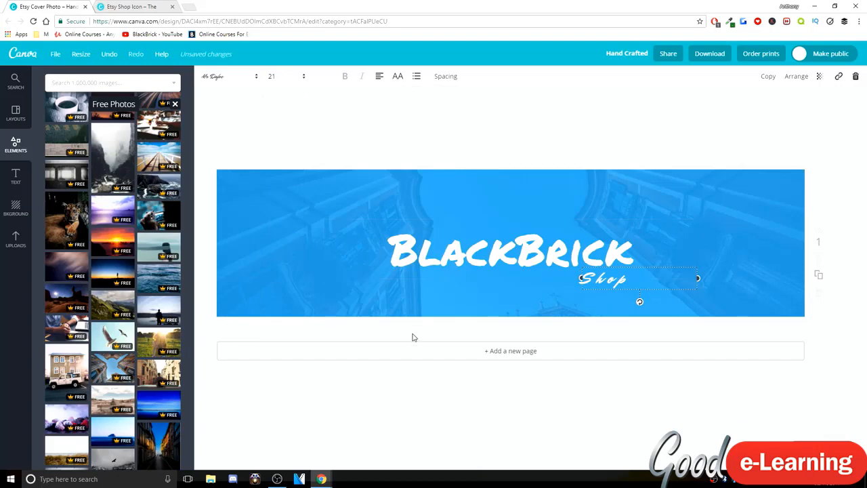
click(482, 426)
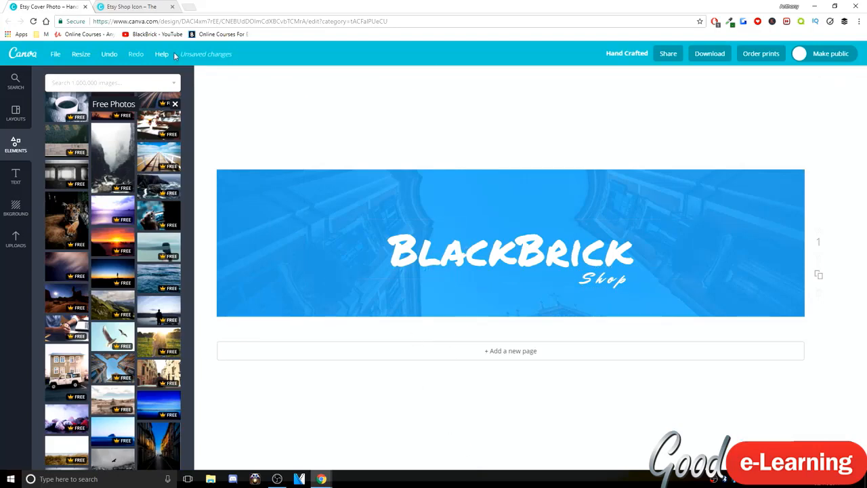
click(115, 6)
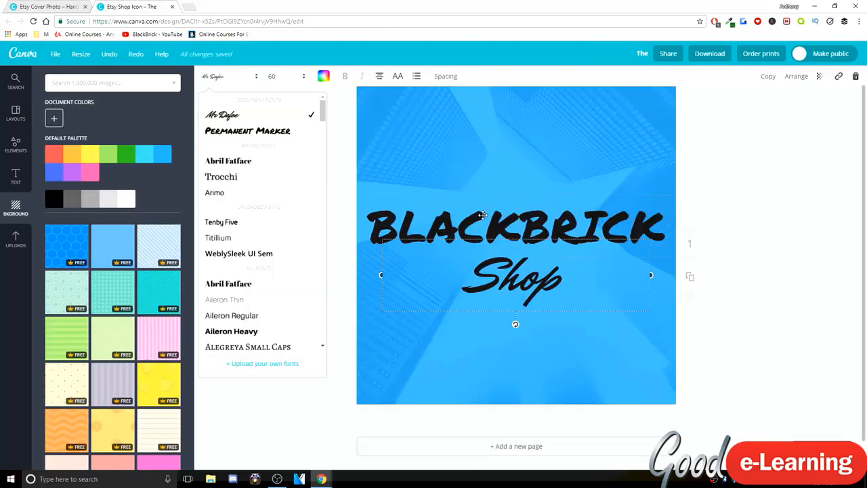
click(302, 120)
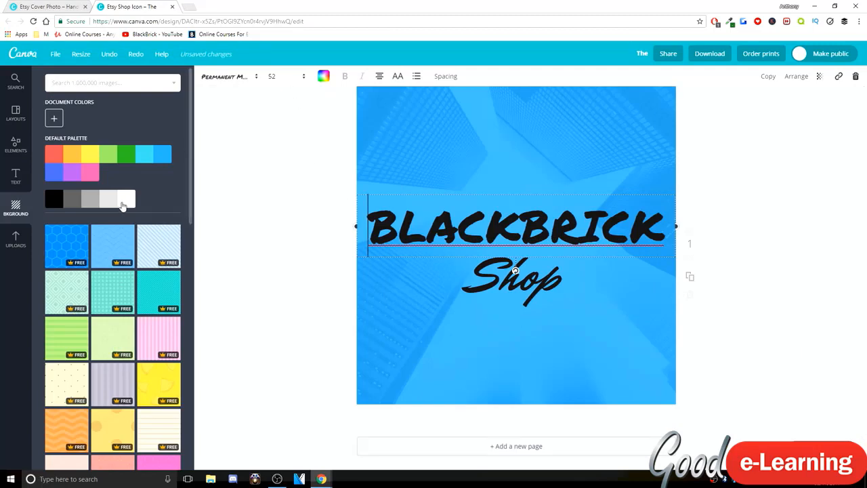
click(123, 201)
key(ctrl+z)
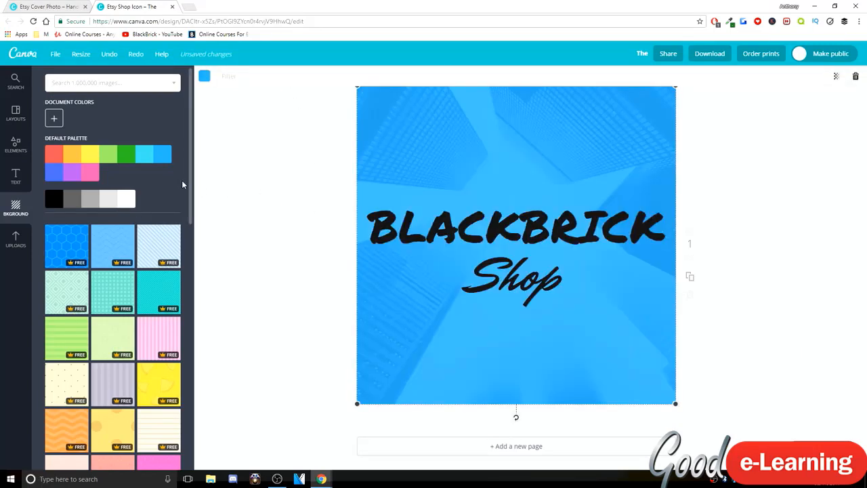
click(16, 114)
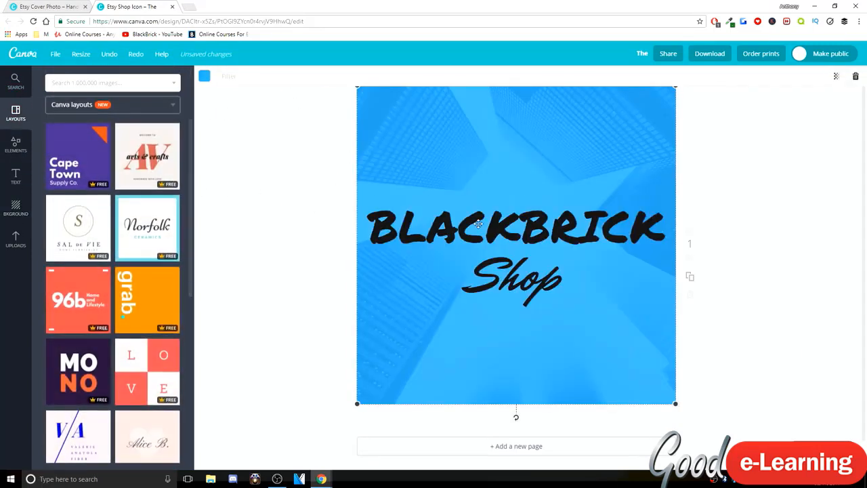
Step: Recolour both the "BLACKBRICK" and "Shop" texts of the shop icon white
click(407, 227)
click(324, 75)
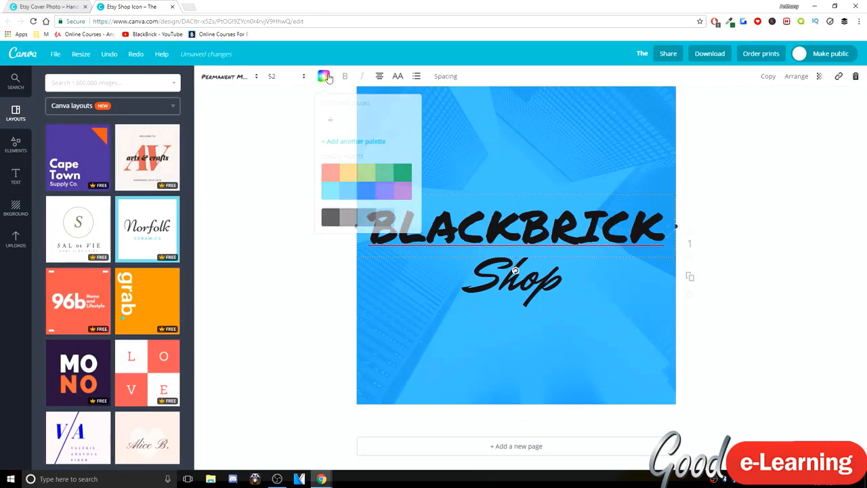
click(400, 224)
click(501, 286)
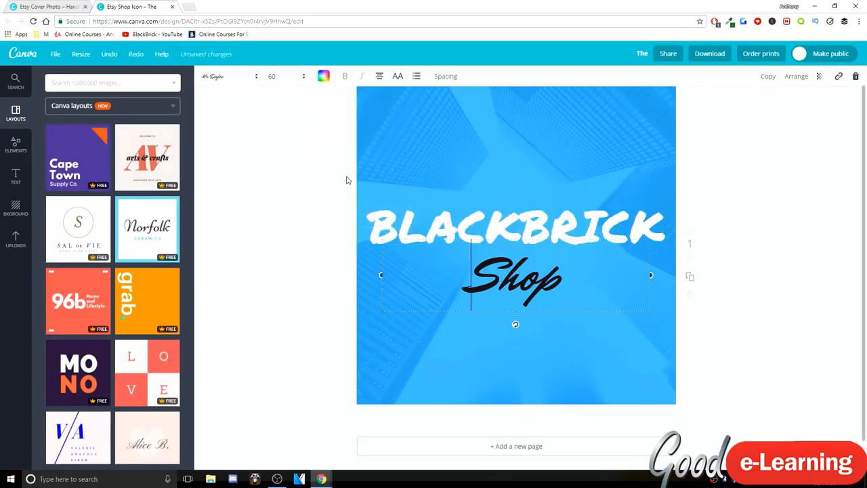
click(324, 76)
click(385, 217)
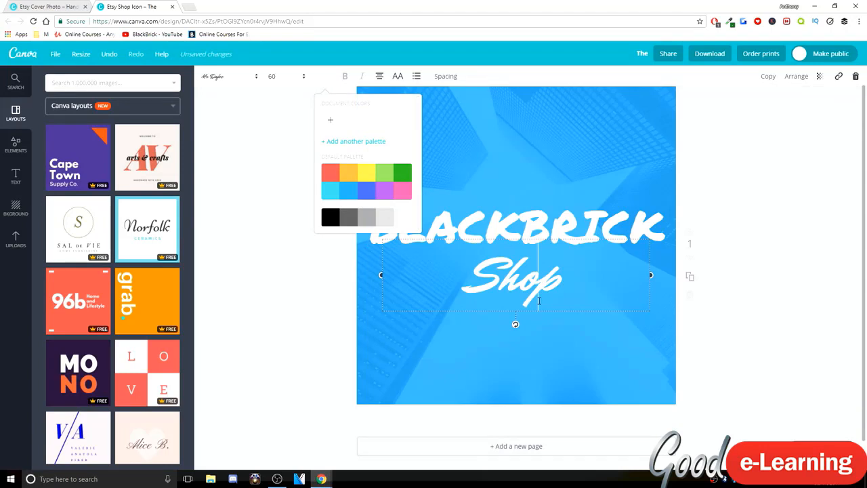
click(229, 184)
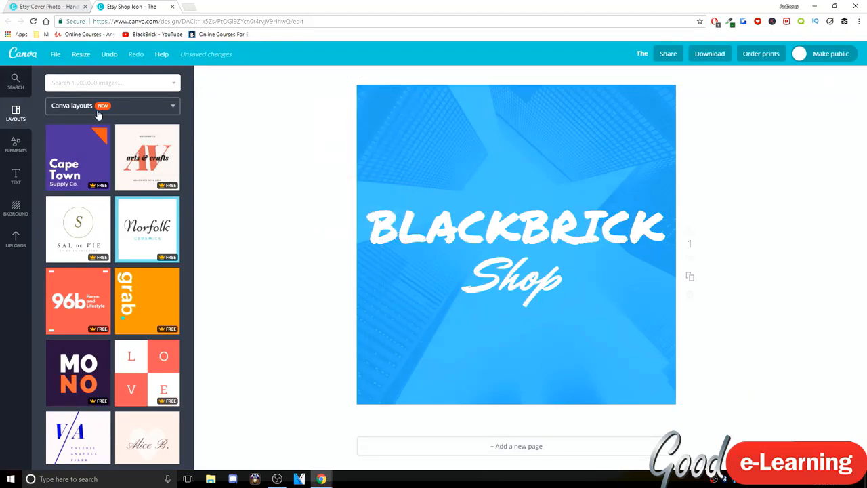
Step: Return to the cover design and move the "BlackBrick" and "Shop" texts slightly upwards
click(47, 8)
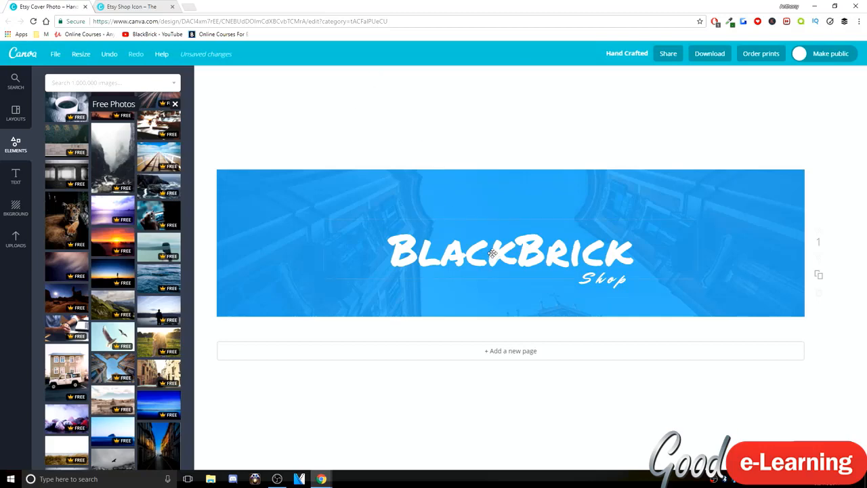
drag(597, 277, 603, 269)
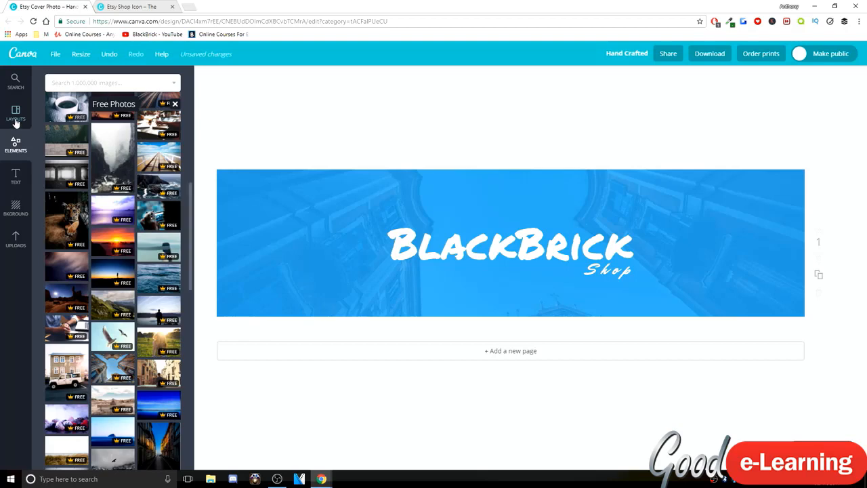
Step: Search the images for "facebook", add the square blue Facebook icon and shrink it into the cover's lower-left corner
click(69, 83)
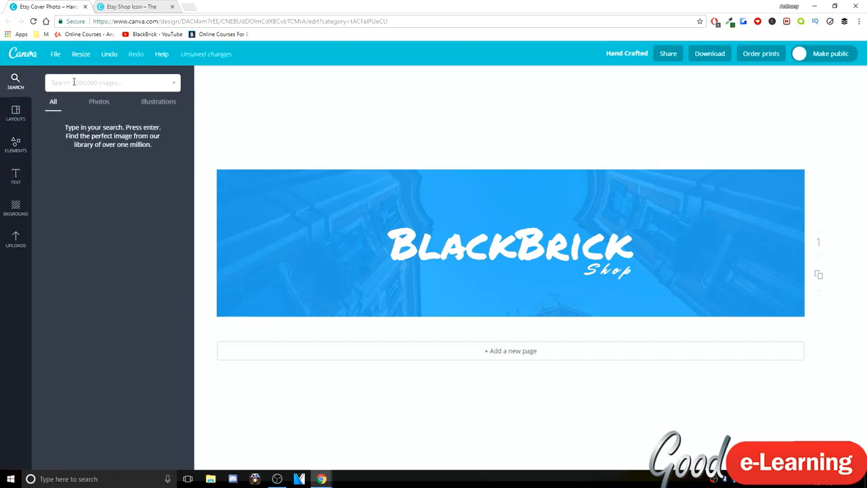
text(facebook)
key(Return)
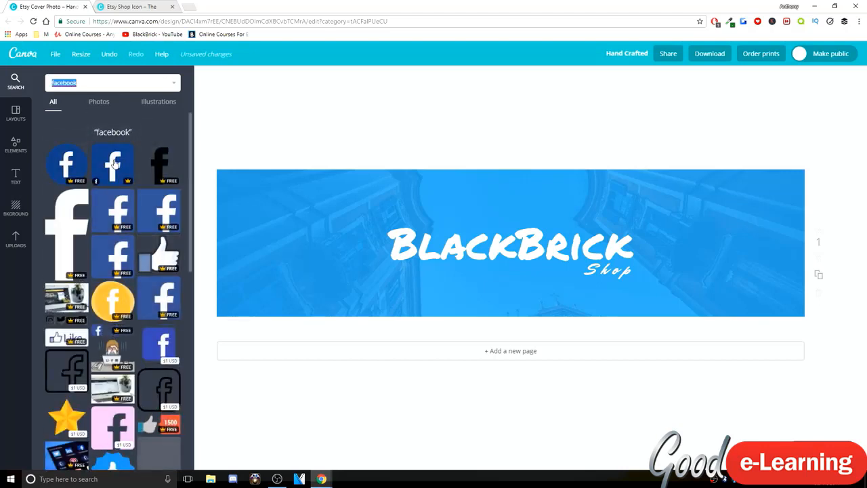
click(116, 164)
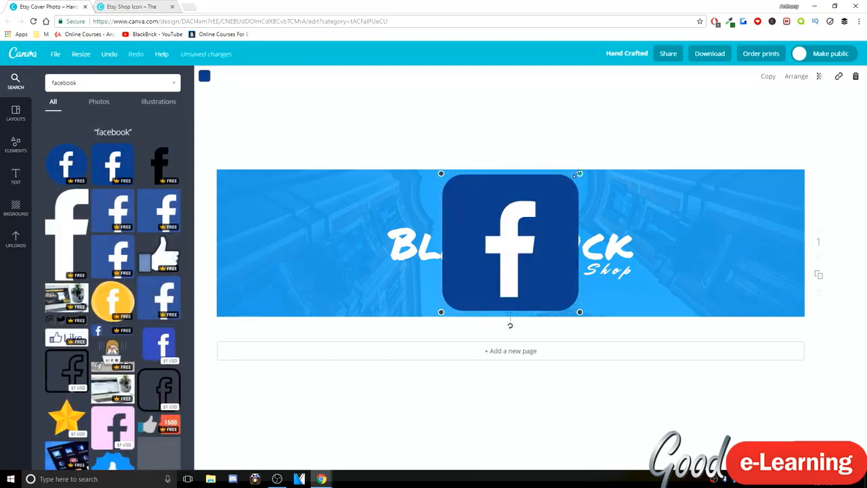
drag(578, 171, 233, 299)
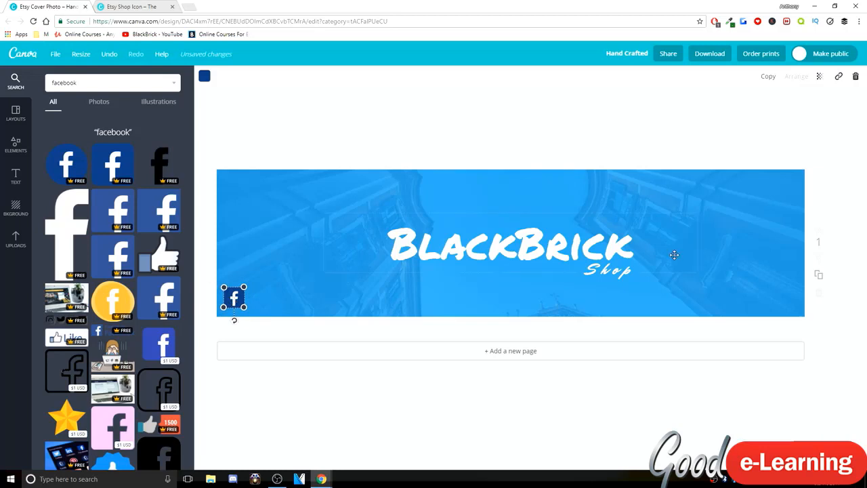
Step: Duplicate the cover's "Shop" text and place the copy directly beside the Facebook icon
click(632, 269)
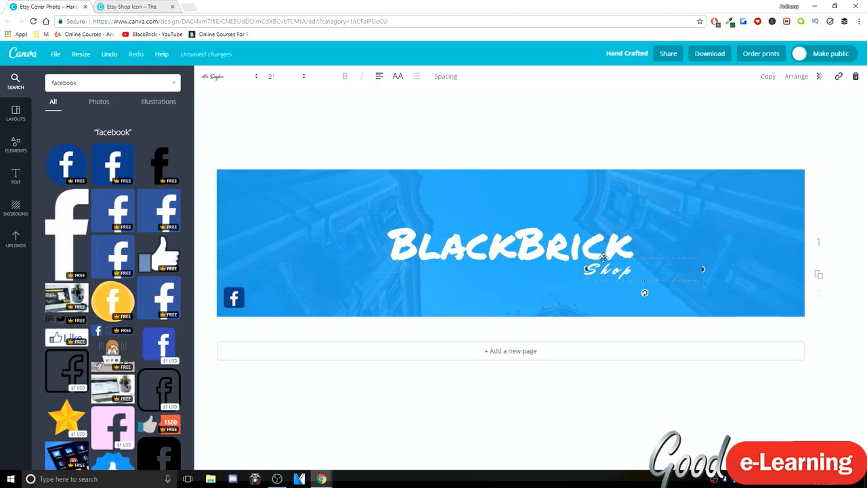
key(ctrl+d)
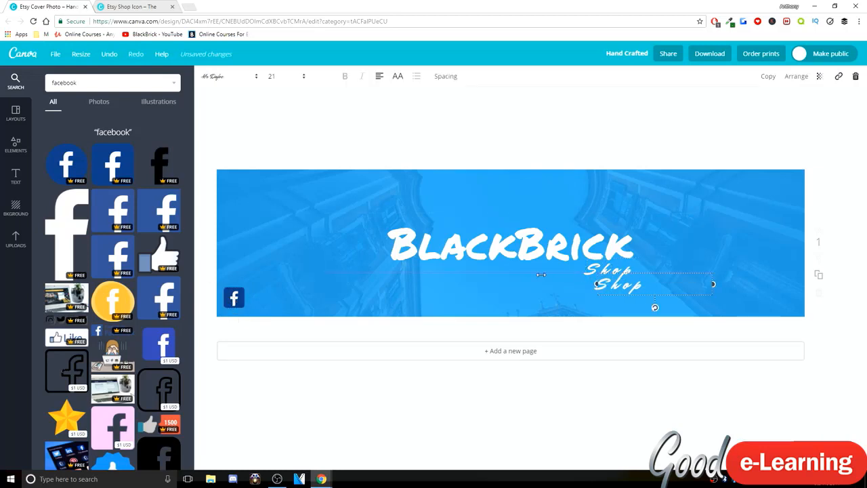
drag(631, 273, 280, 282)
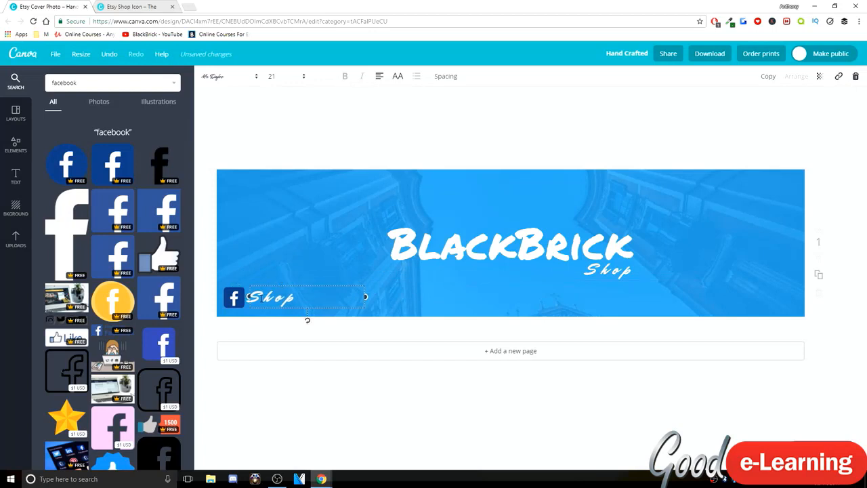
Step: Set the "Shop" text beside the Facebook icon to the Aileron Thin font at size 16
double_click(270, 296)
click(218, 79)
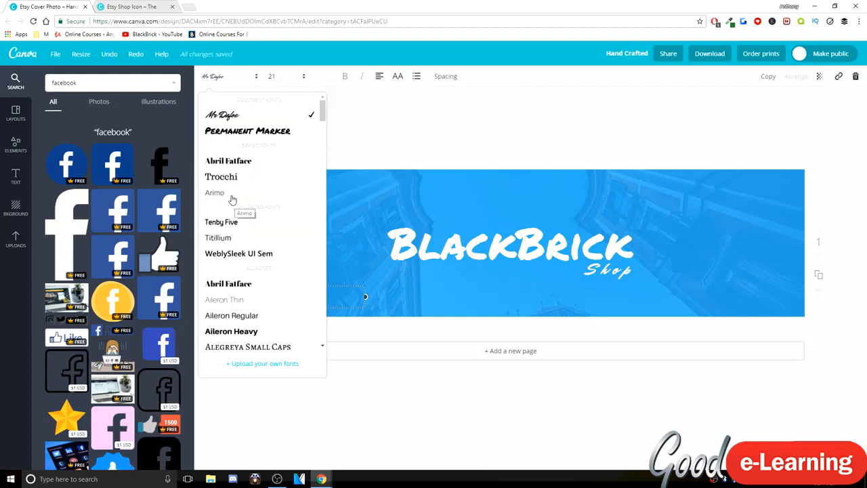
click(231, 197)
click(277, 77)
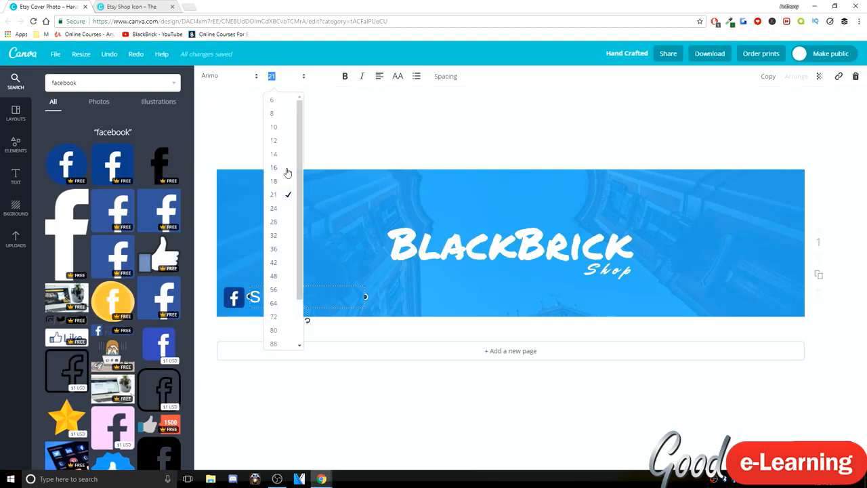
click(287, 169)
click(227, 76)
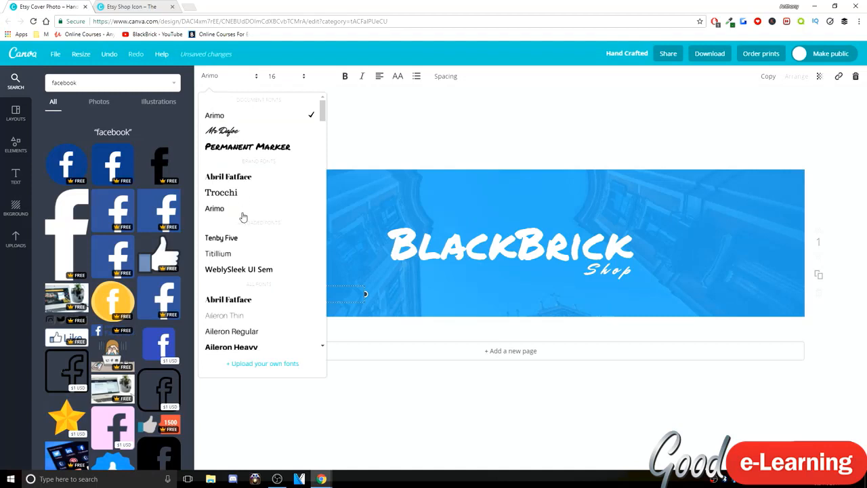
scroll(243, 214, down, 2)
scroll(243, 213, down, 2)
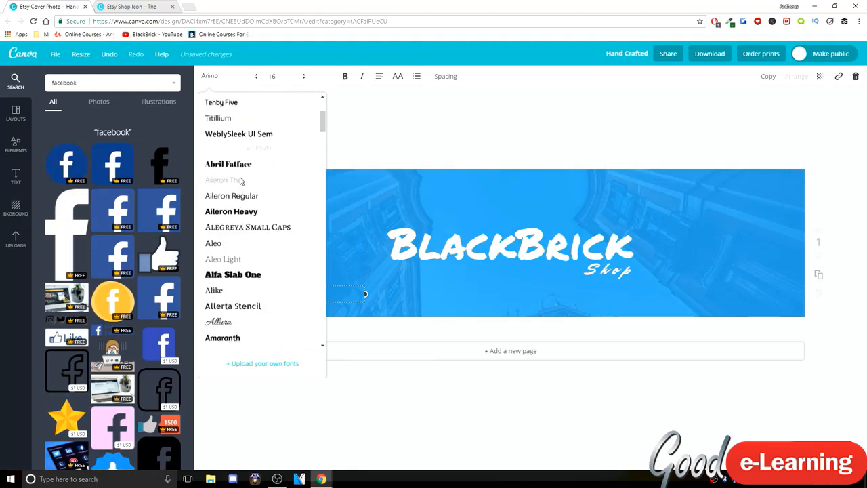
click(267, 179)
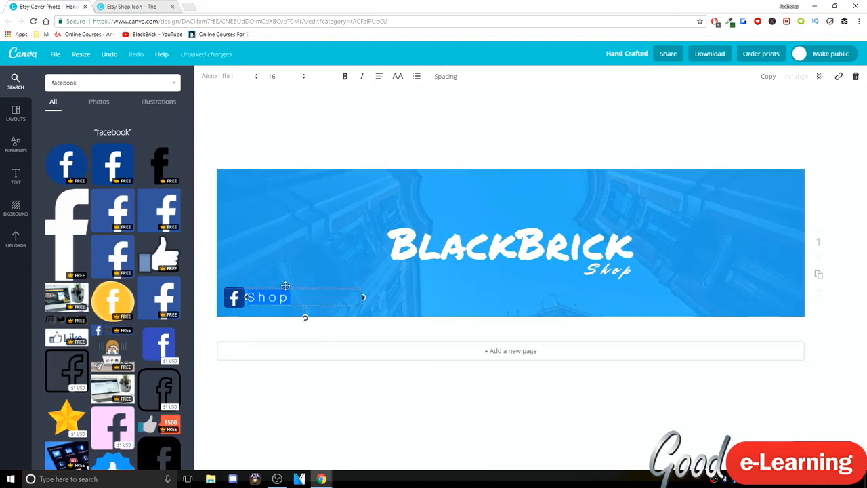
Step: Replace the text beside the Facebook icon with "/BlackBrickTraining" and widen its text box to fit on one line
text(BlackBrick)
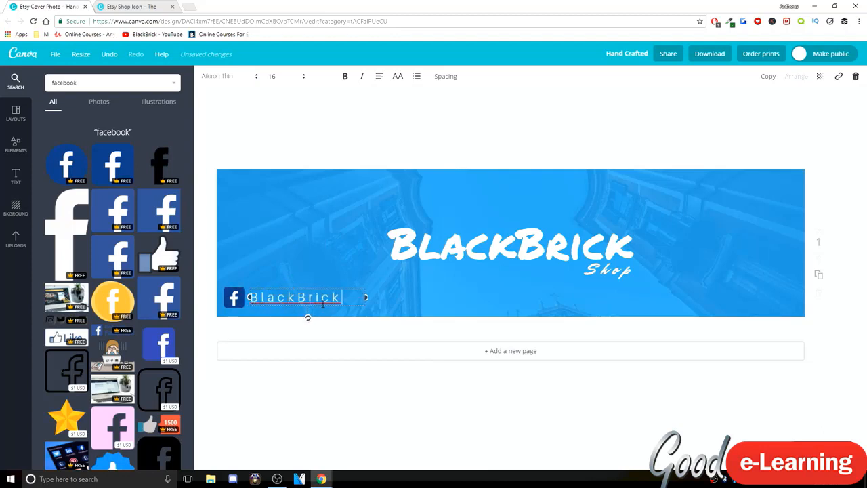
text(Trail)
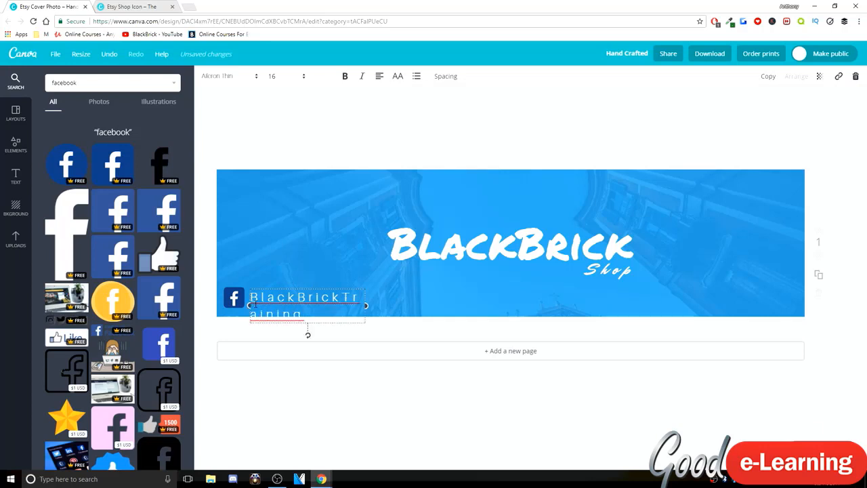
click(251, 297)
text(/)
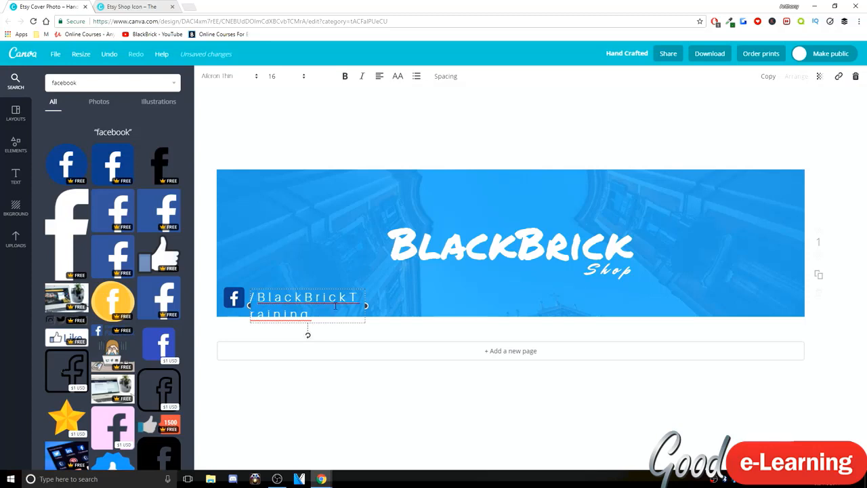
drag(366, 305, 430, 305)
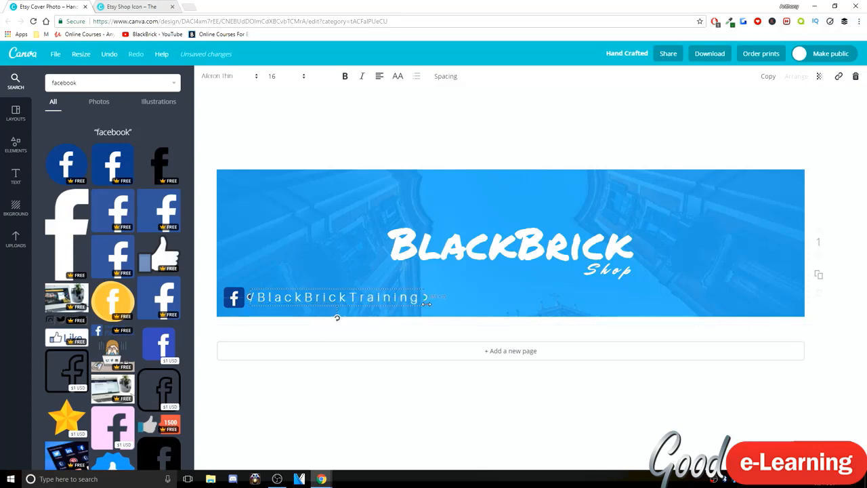
click(377, 265)
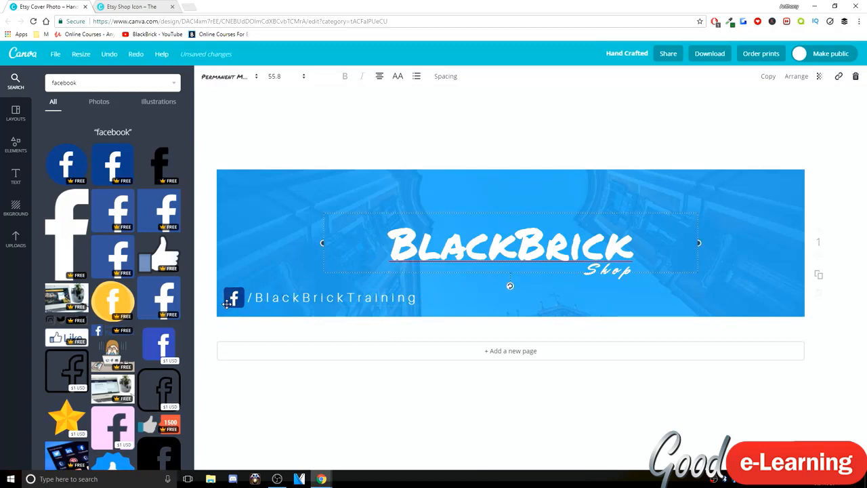
Step: Search the images for "instagram", add the multicoloured Instagram icon and shrink it into place directly after the Facebook label
click(82, 82)
double_click(83, 78)
text(instagram)
key(Return)
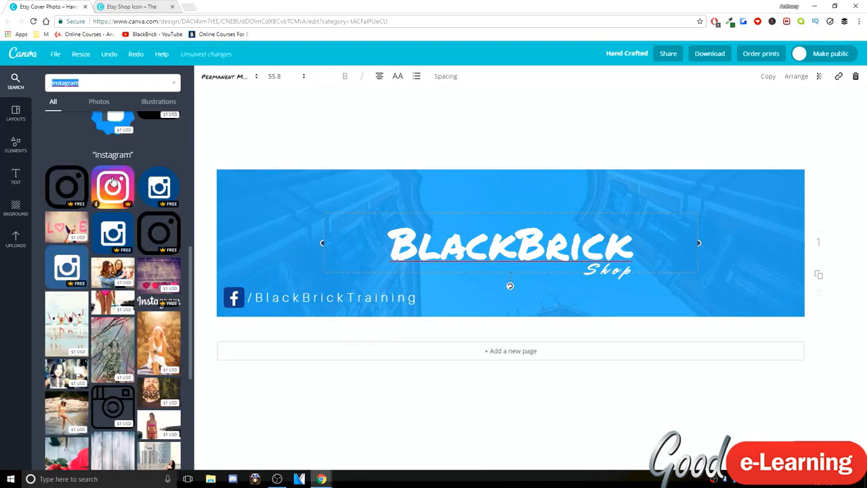
click(113, 188)
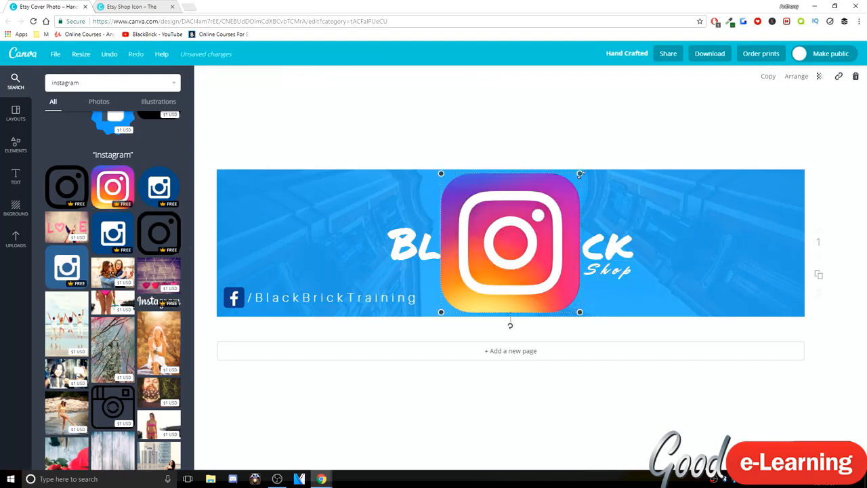
drag(580, 173, 435, 294)
click(463, 287)
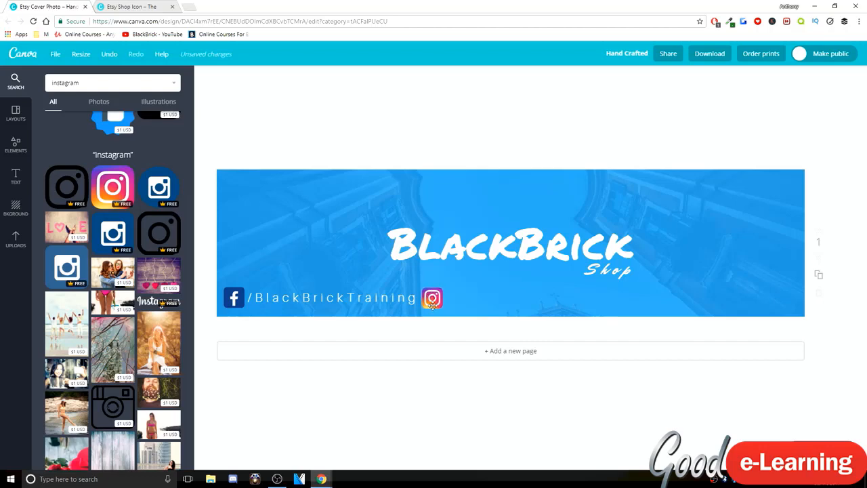
click(327, 295)
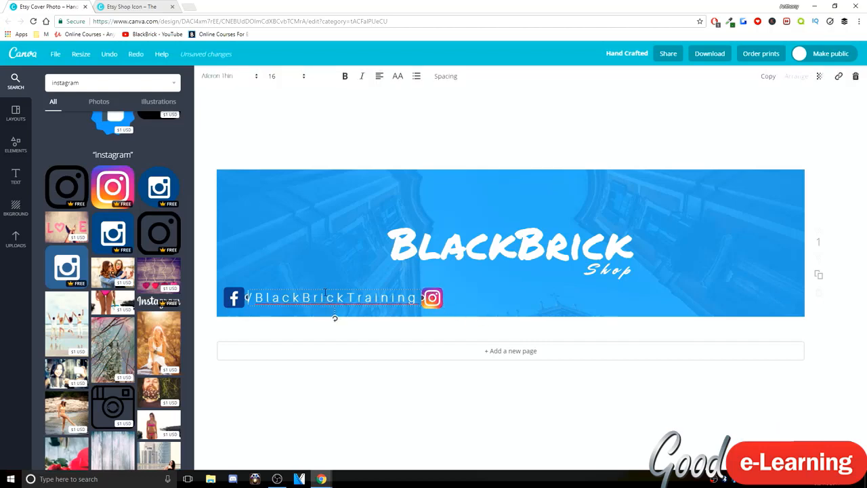
key(ctrl+d)
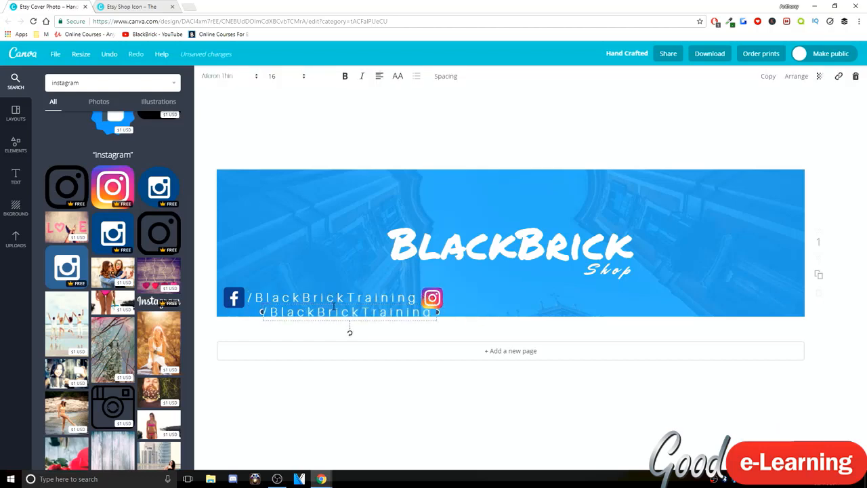
drag(337, 302, 523, 287)
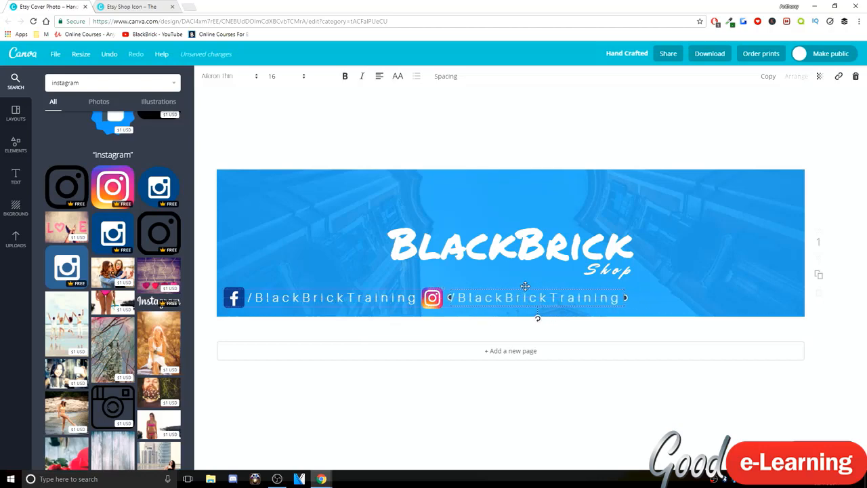
click(456, 299)
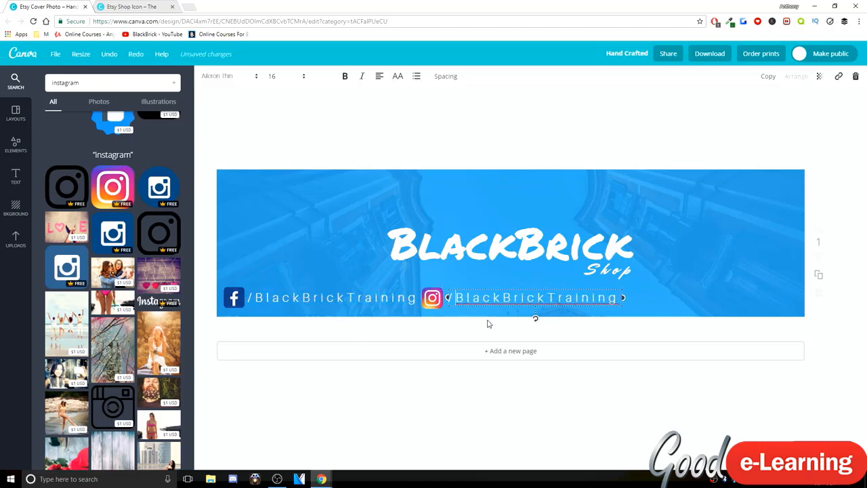
key(BackSpace)
text(@)
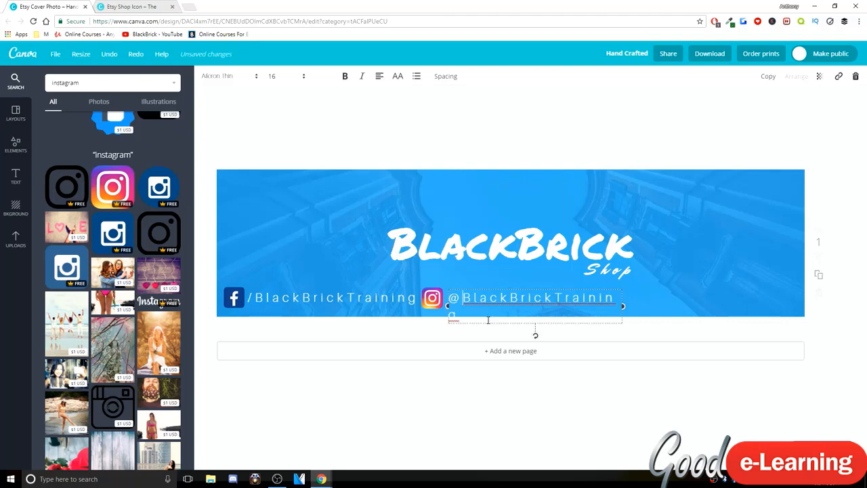
drag(622, 306, 631, 305)
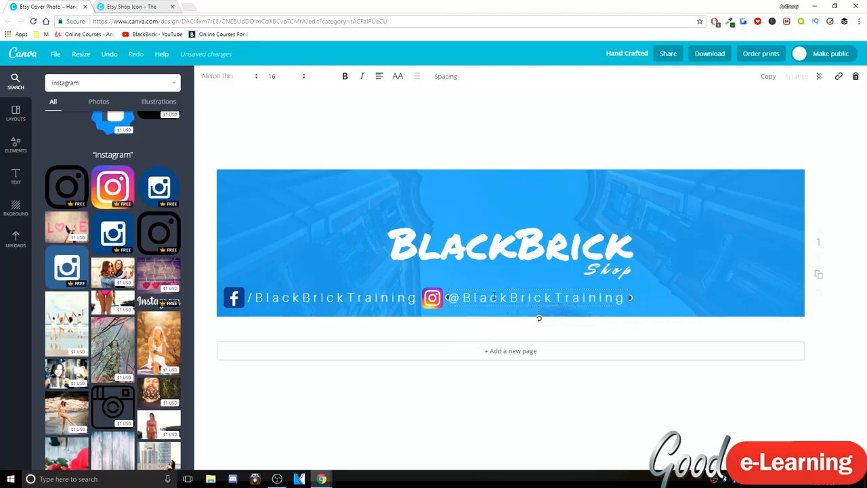
click(645, 296)
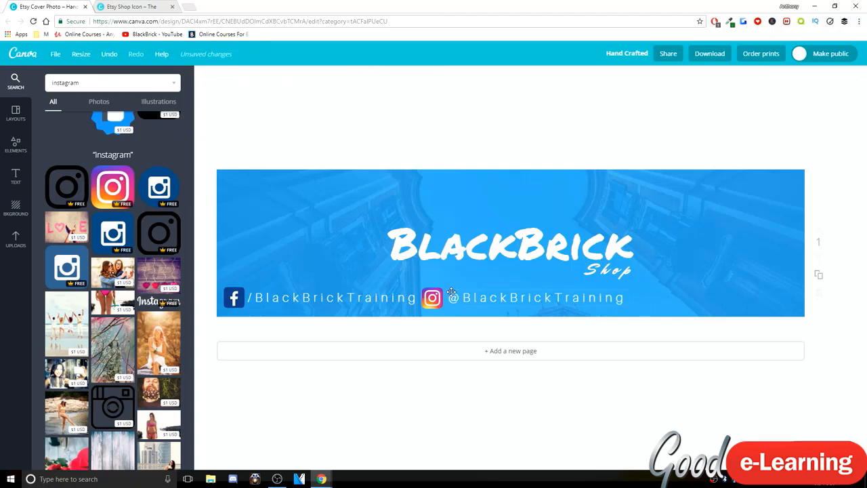
Step: Search the images for "twitter", add the rounded-square blue Twitter icon and shrink it into place after the Instagram label
double_click(74, 80)
text(twitter)
key(Return)
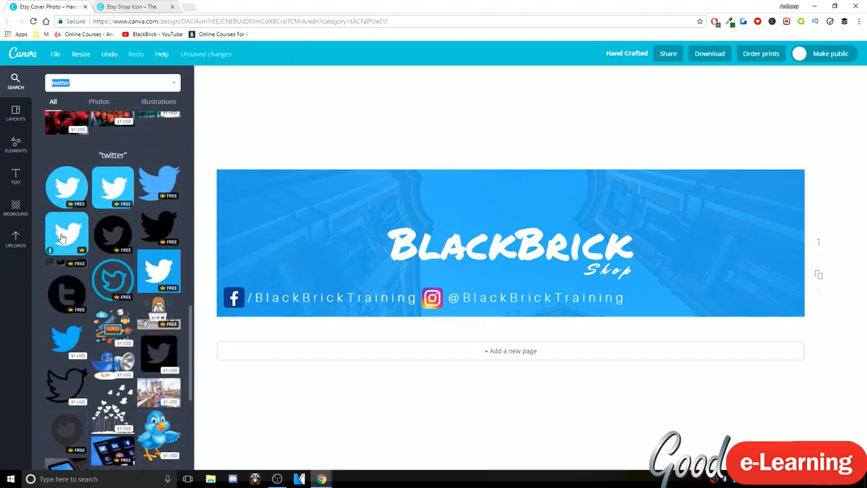
click(108, 190)
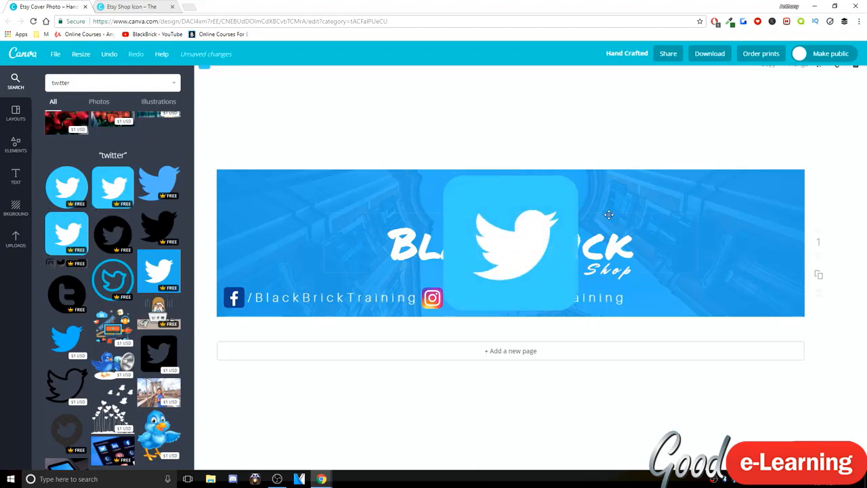
drag(548, 233, 559, 231)
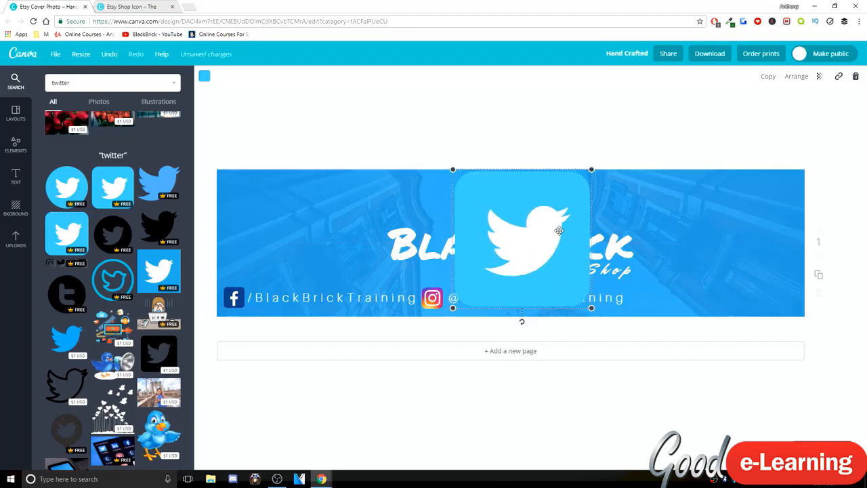
drag(591, 169, 641, 293)
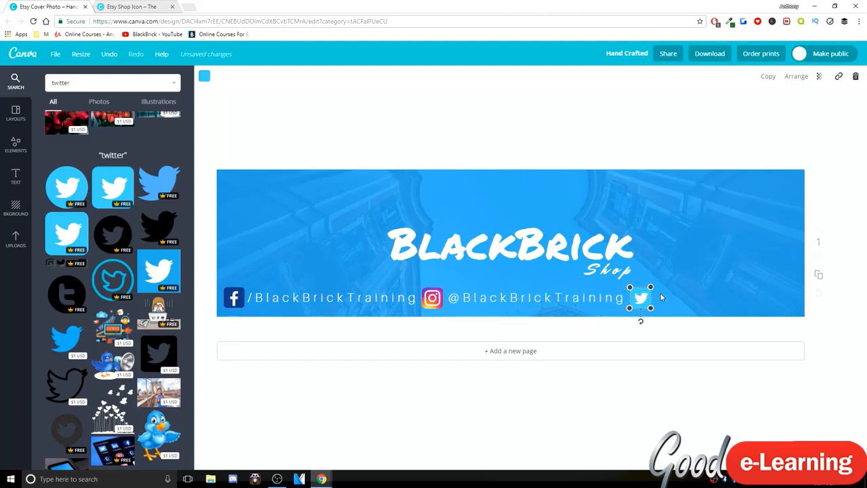
click(515, 295)
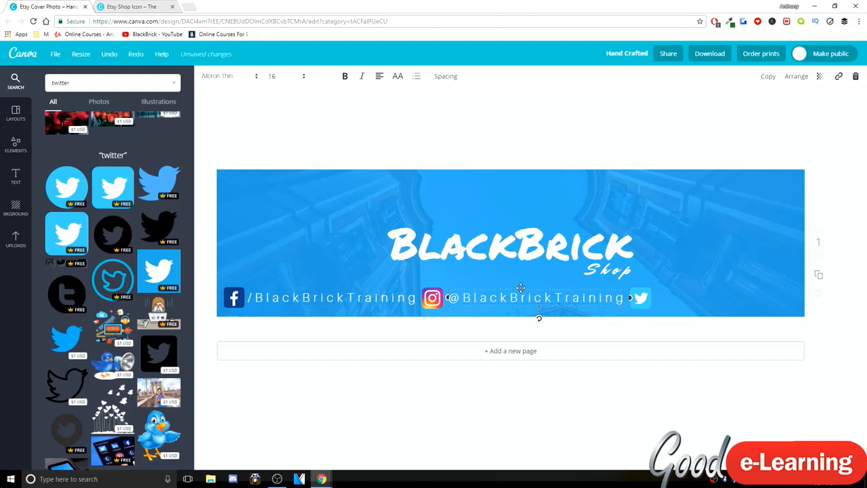
key(ctrl+d)
drag(528, 304, 838, 298)
text(Lea)
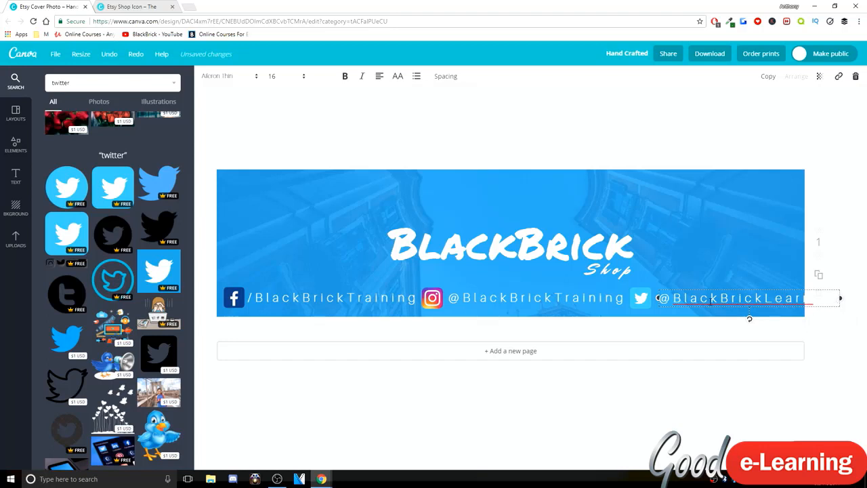
drag(712, 287, 705, 286)
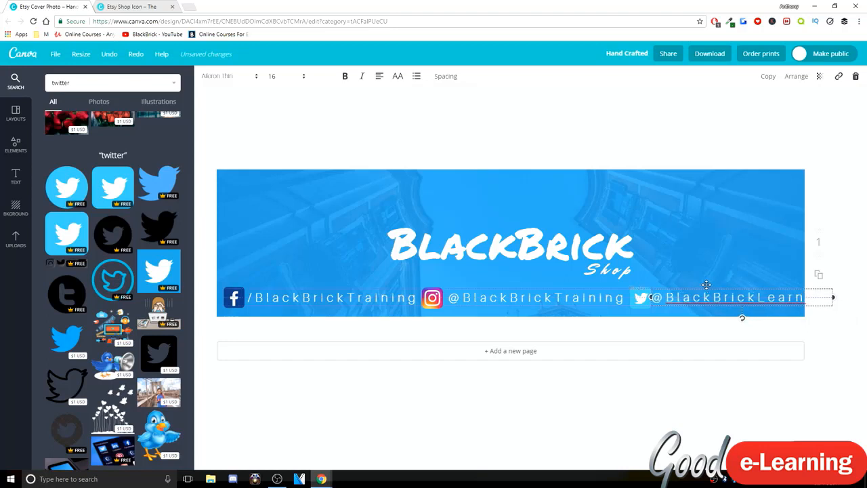
click(722, 266)
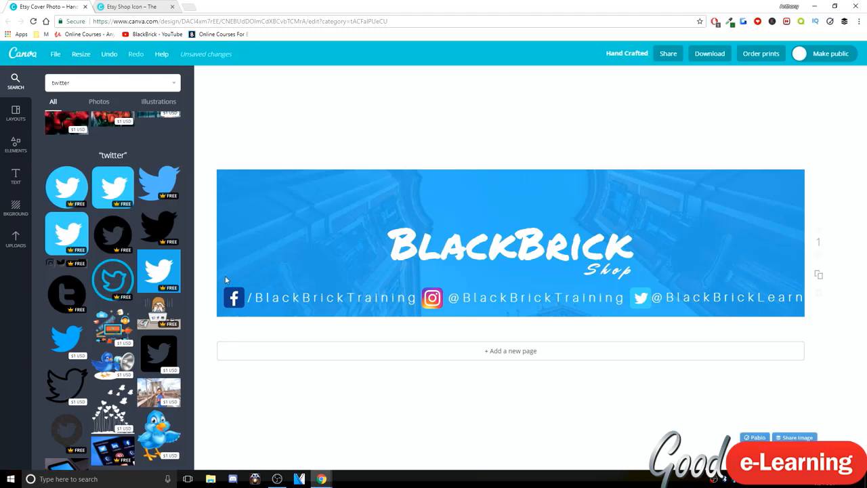
Step: Shift the three social icons and their labels slightly left so the whole row fits inside the cover
click(234, 296)
drag(234, 291, 230, 292)
drag(296, 297, 294, 298)
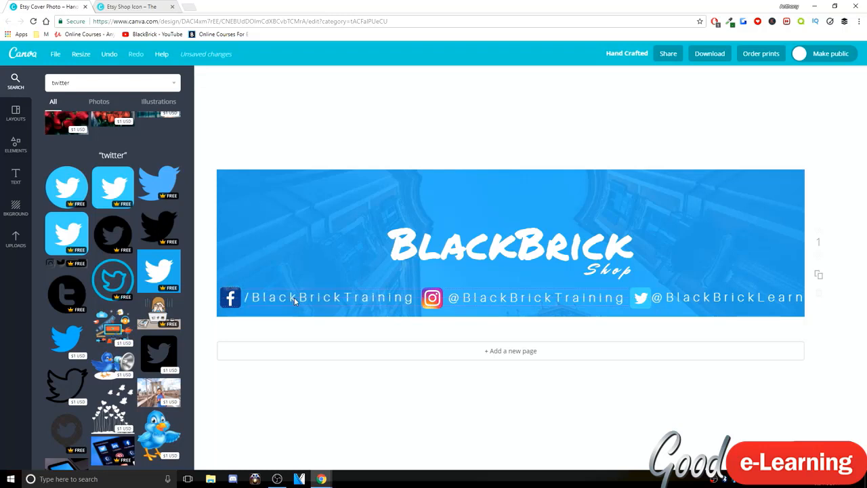
drag(434, 297, 454, 300)
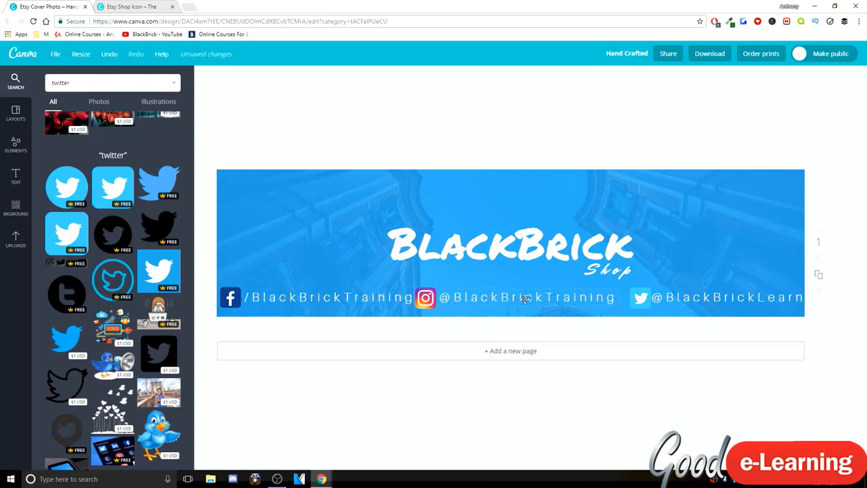
mouse_move(641, 298)
mouse_down()
mouse_move(632, 297)
mouse_move(652, 301)
mouse_up()
click(814, 359)
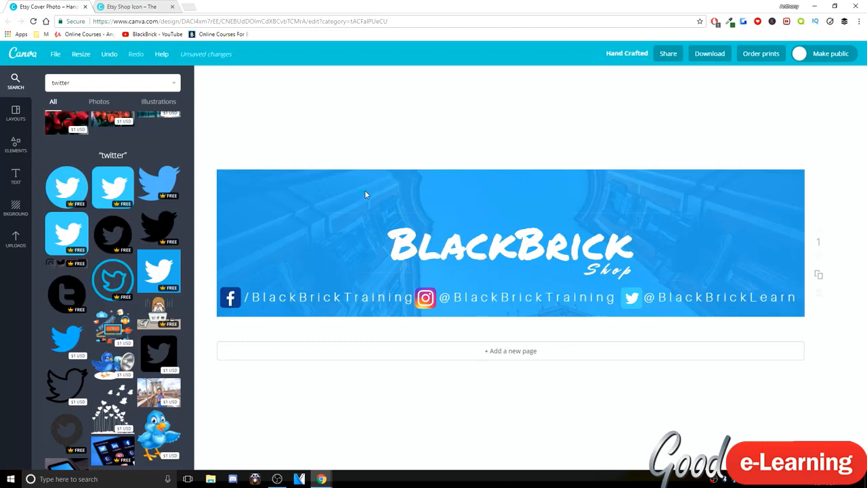
Step: Move the "BlackBrick" and "Shop" texts together slightly upwards, away from the row of social labels
drag(492, 238, 627, 276)
drag(489, 254, 493, 248)
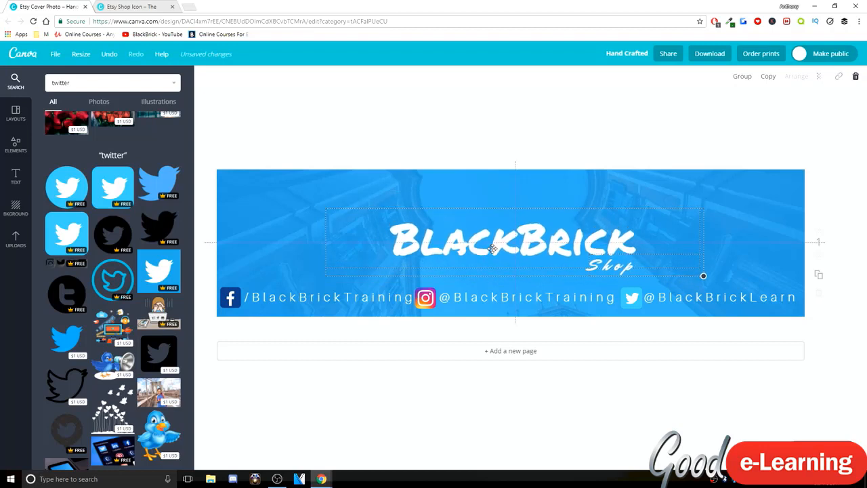
click(452, 127)
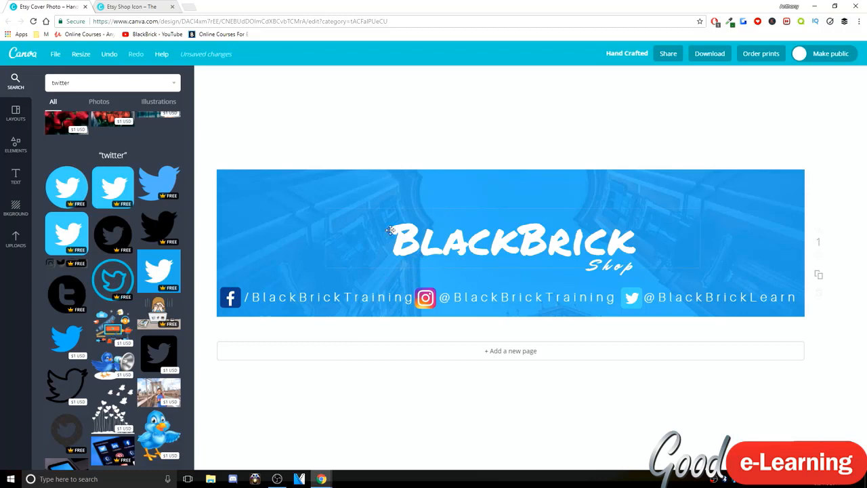
drag(343, 194, 611, 276)
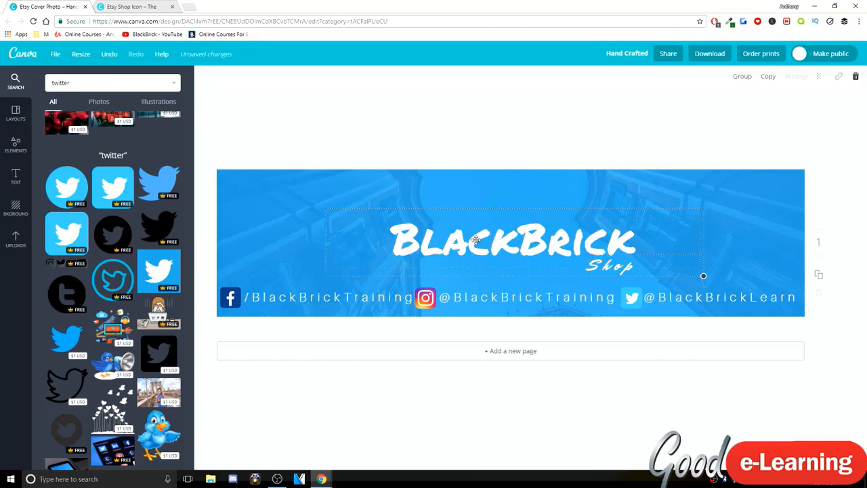
drag(475, 241, 475, 237)
click(469, 149)
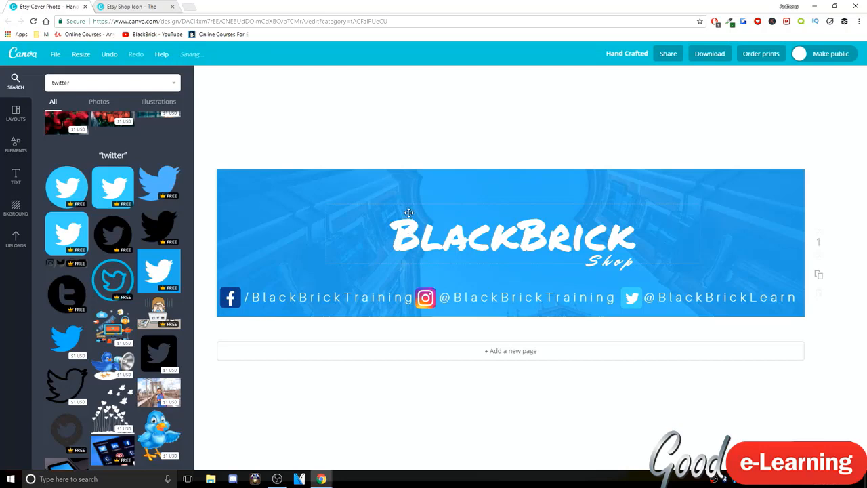
Step: Check the cover against the shop icon design and title the cover "etsy shop banner"
click(124, 5)
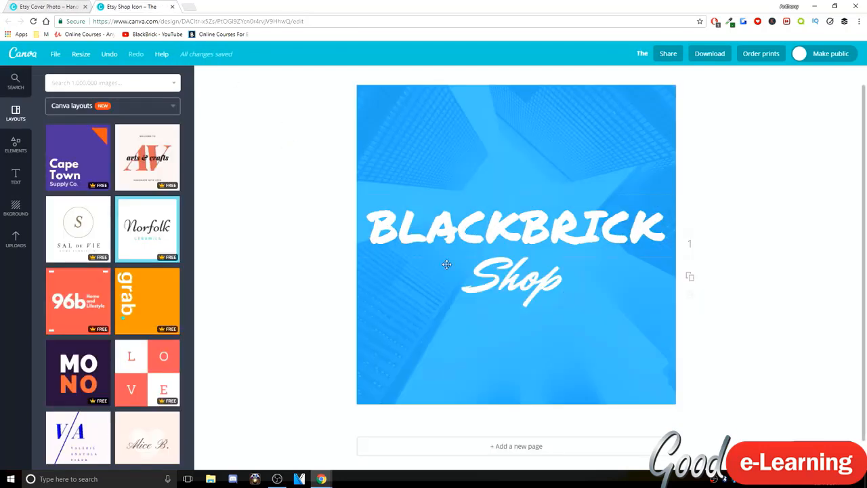
key(ctrl+shift+Tab)
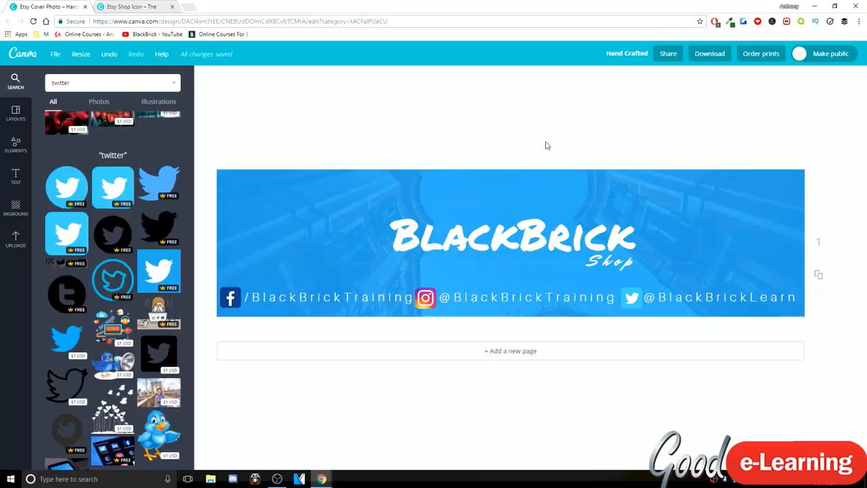
click(620, 54)
text(etsy shop banner)
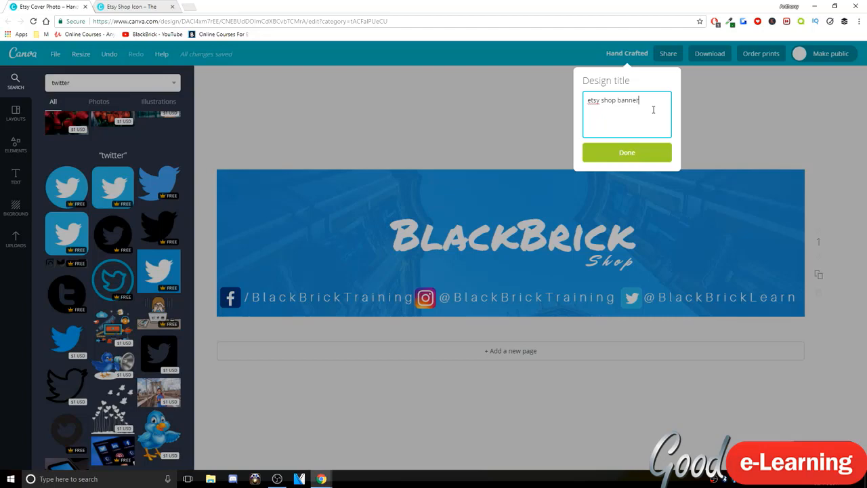
key(Return)
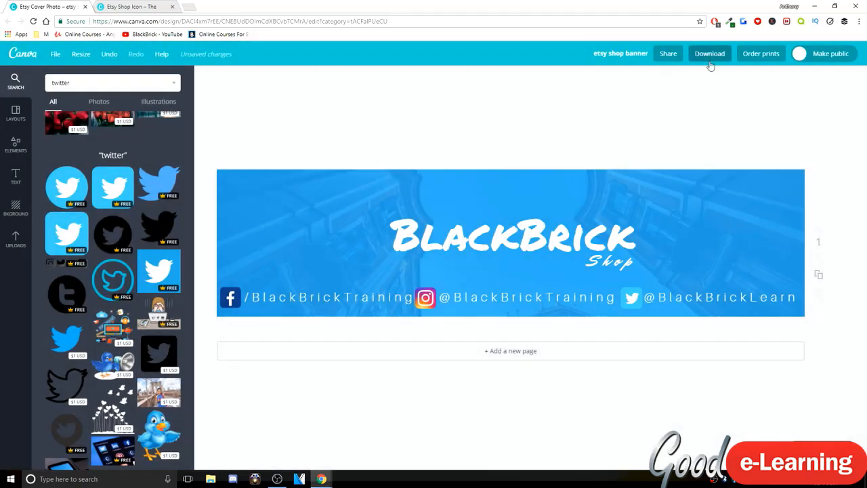
click(710, 64)
click(701, 103)
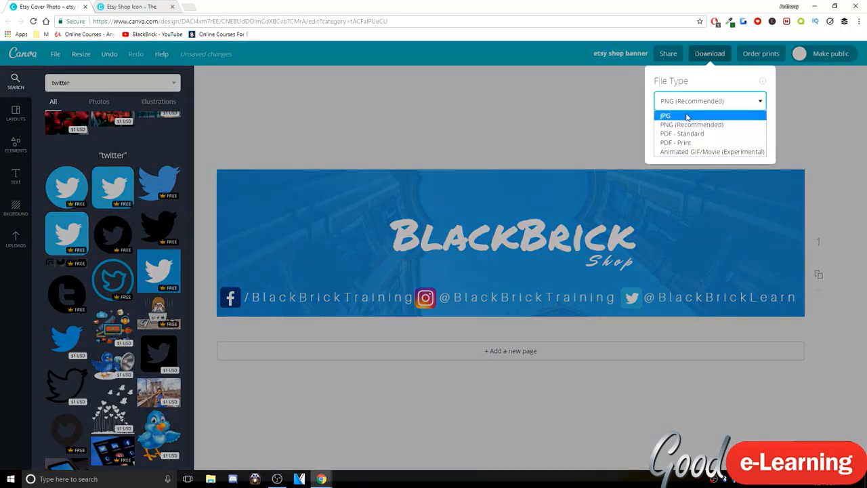
click(687, 114)
click(528, 98)
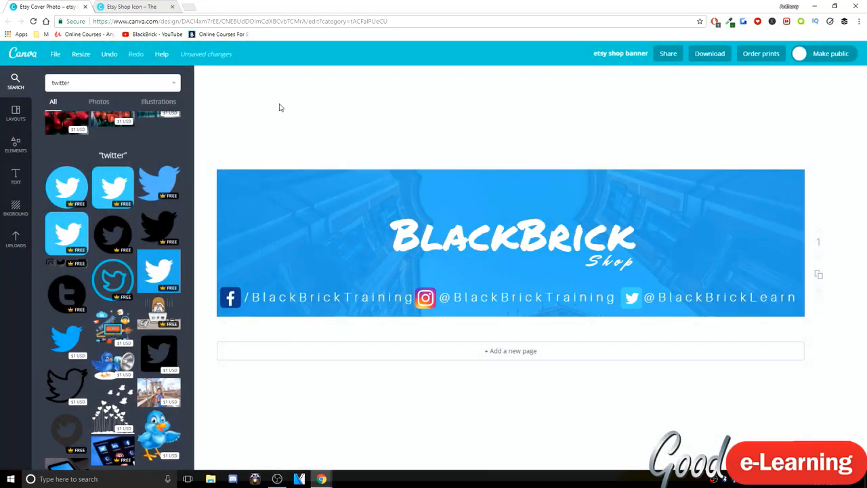
Step: Save the Etsy shop banner design
click(55, 53)
click(48, 145)
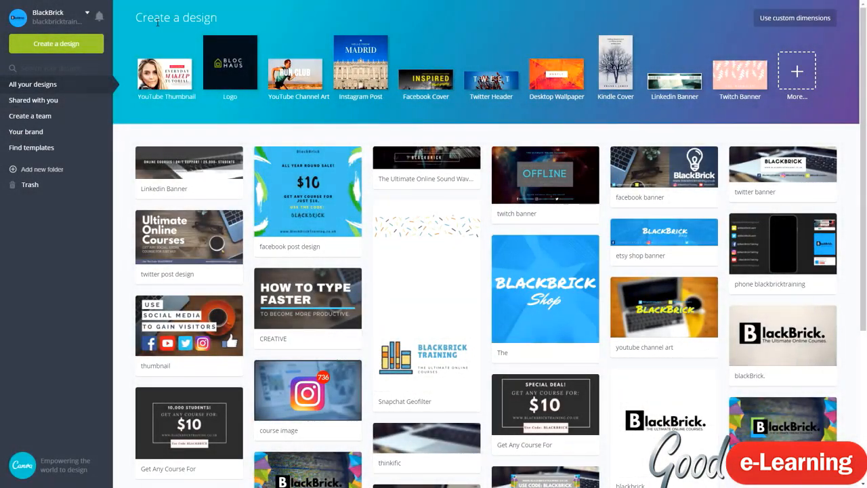
Step: Create a new blank Tumblr Banner design from the Social Media & Email Headers category
click(796, 80)
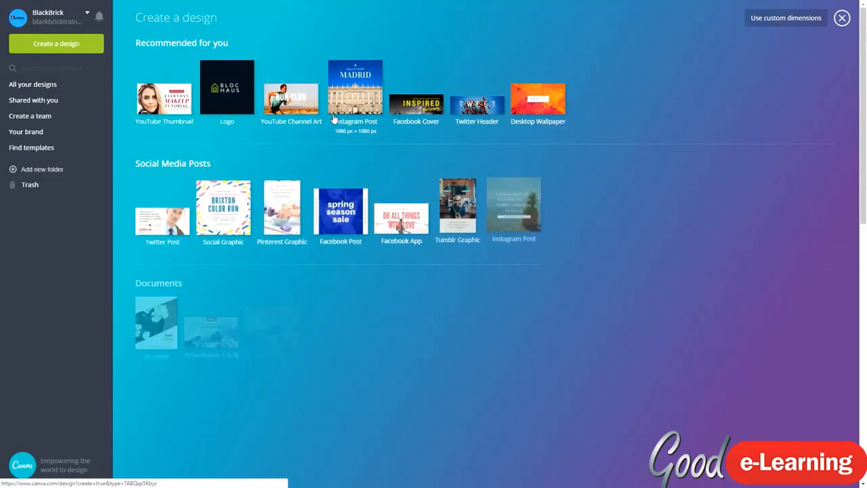
scroll(334, 118, down, 7)
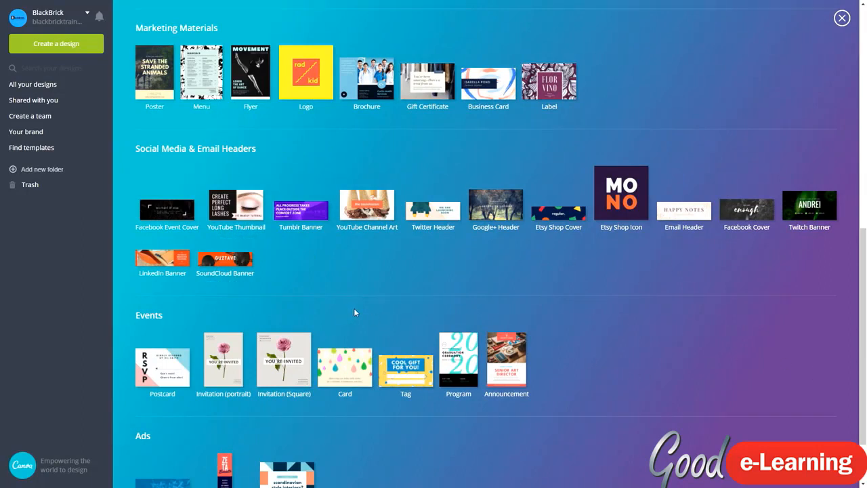
click(310, 219)
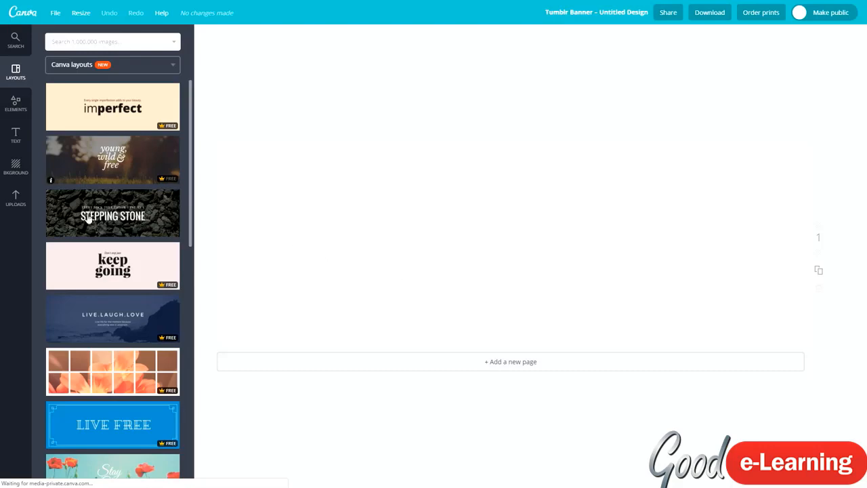
scroll(110, 326, down, 7)
scroll(111, 327, up, 7)
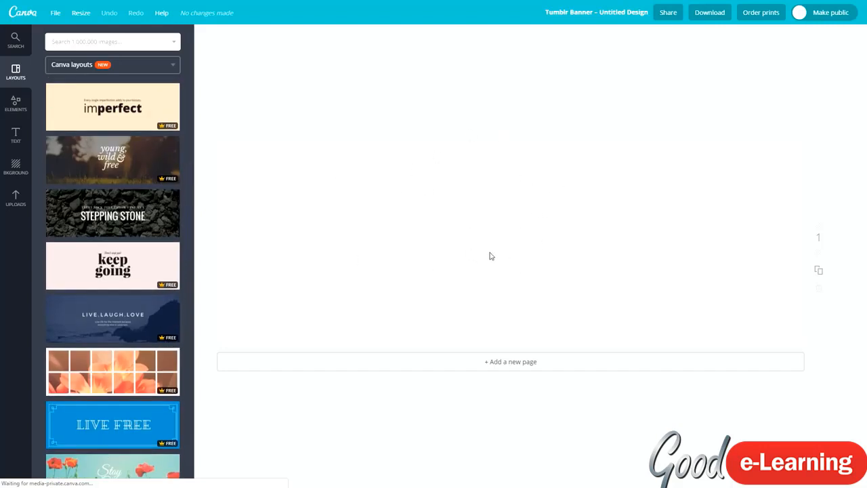
Step: Title the new design "tumblr banner" and save it
click(580, 16)
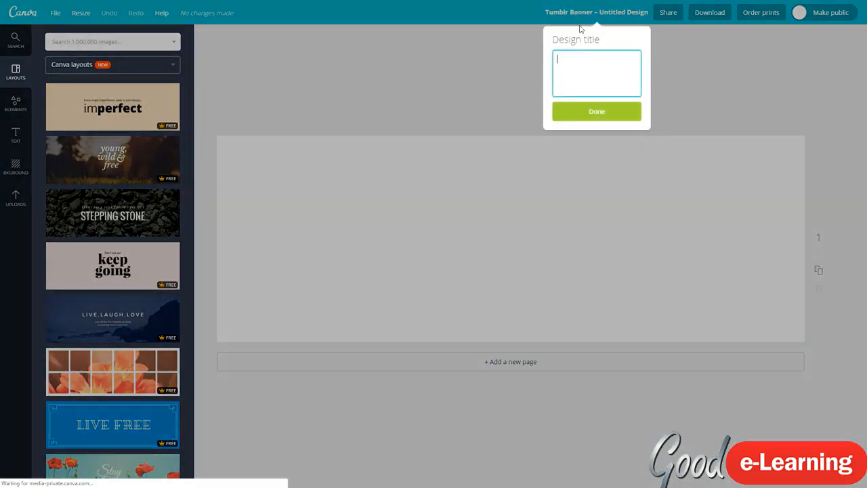
text(tumblr banner)
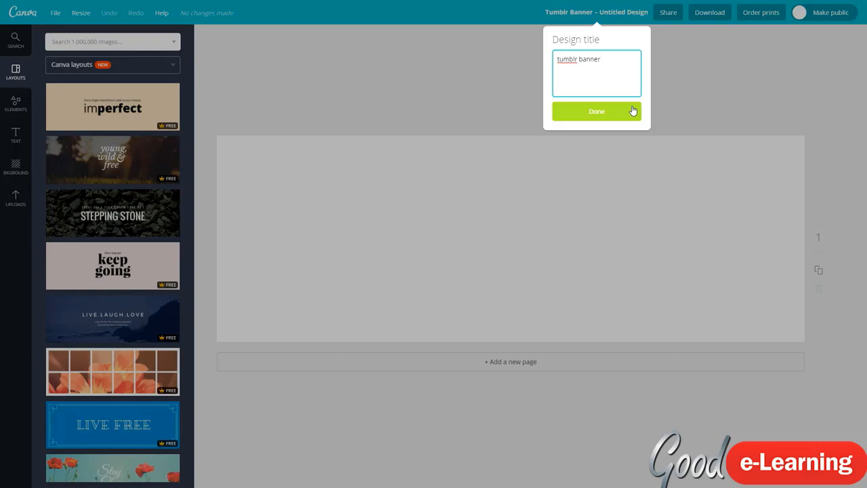
click(633, 110)
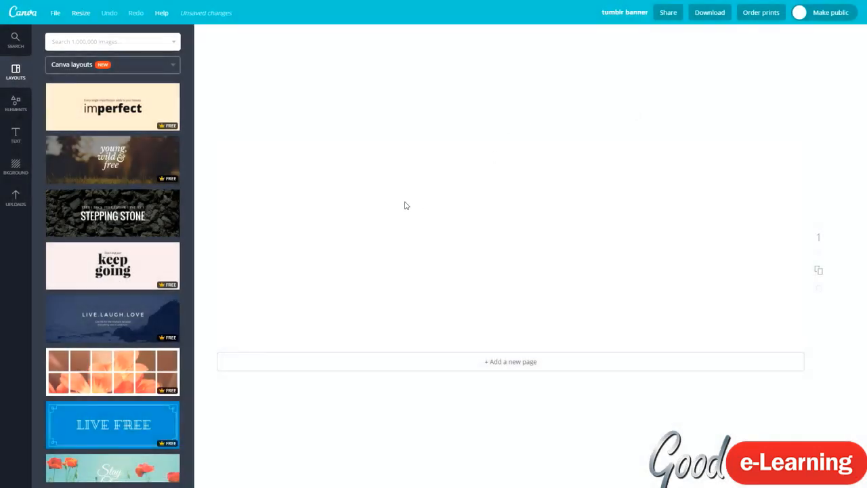
click(56, 12)
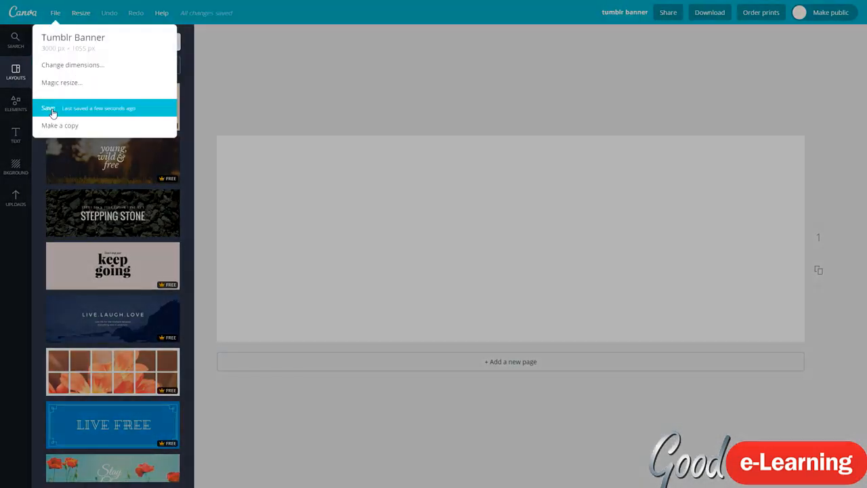
click(51, 109)
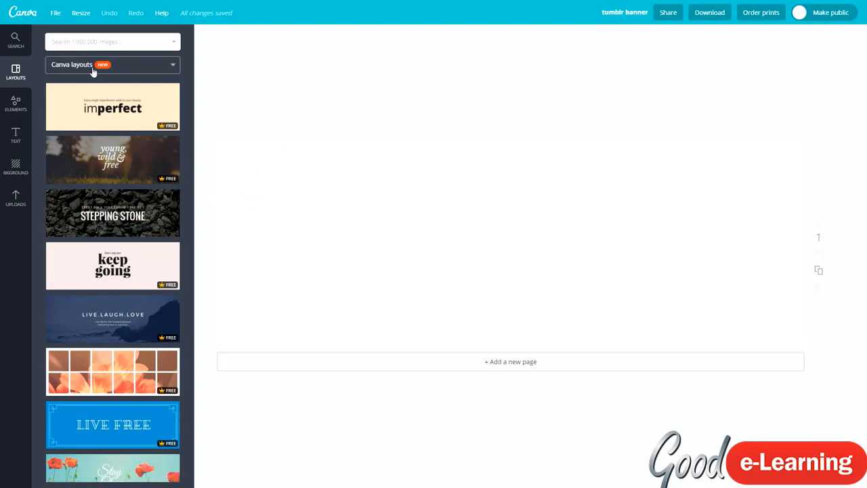
Step: Browse the available Canva layouts for the Tumblr banner to compare their styles
scroll(121, 173, down, 3)
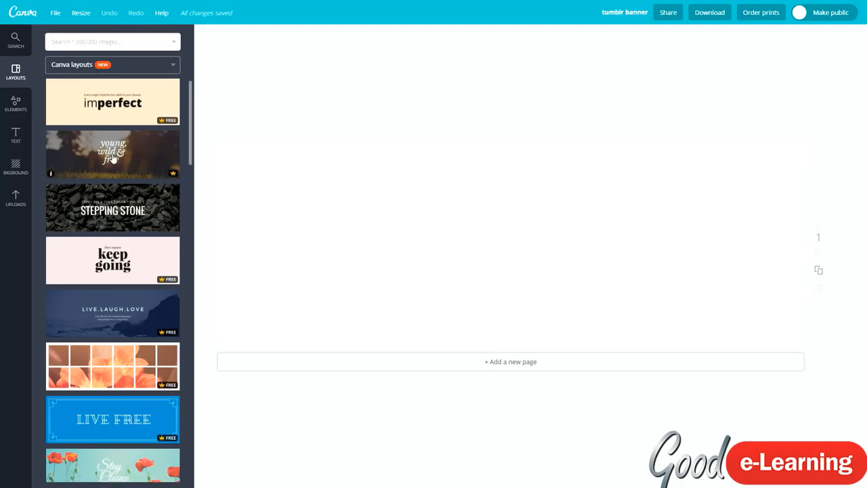
scroll(121, 173, down, 4)
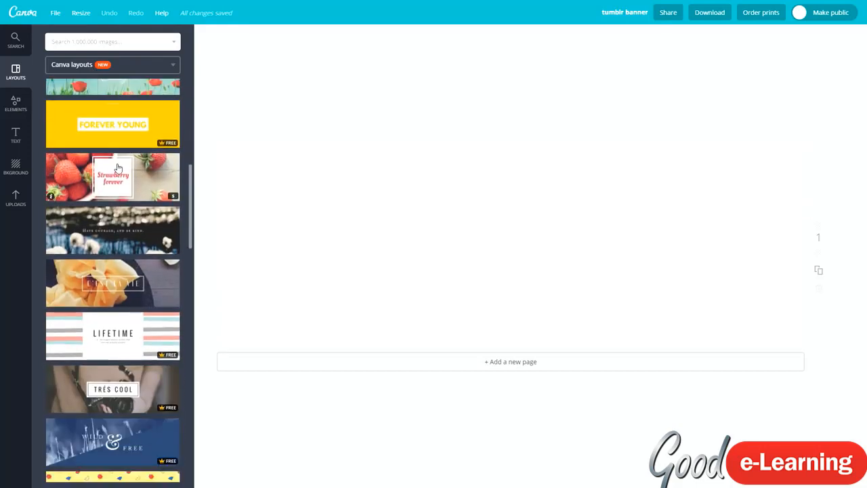
scroll(113, 151, down, 2)
scroll(113, 150, down, 2)
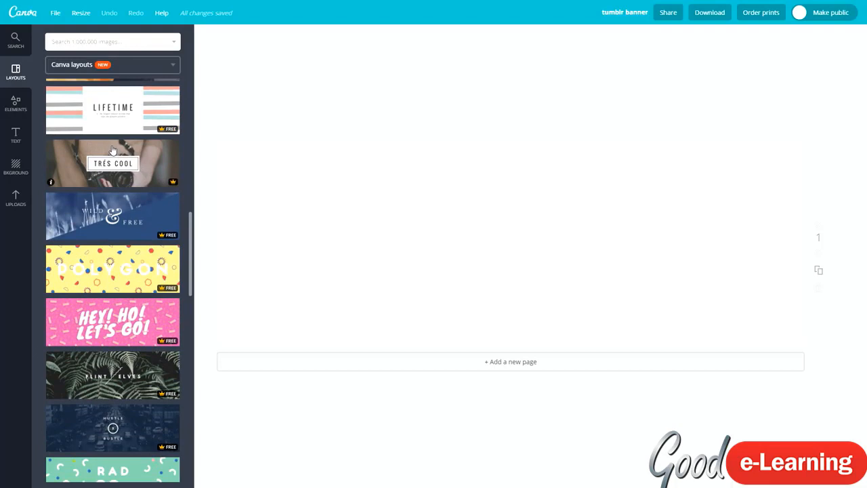
scroll(112, 150, down, 3)
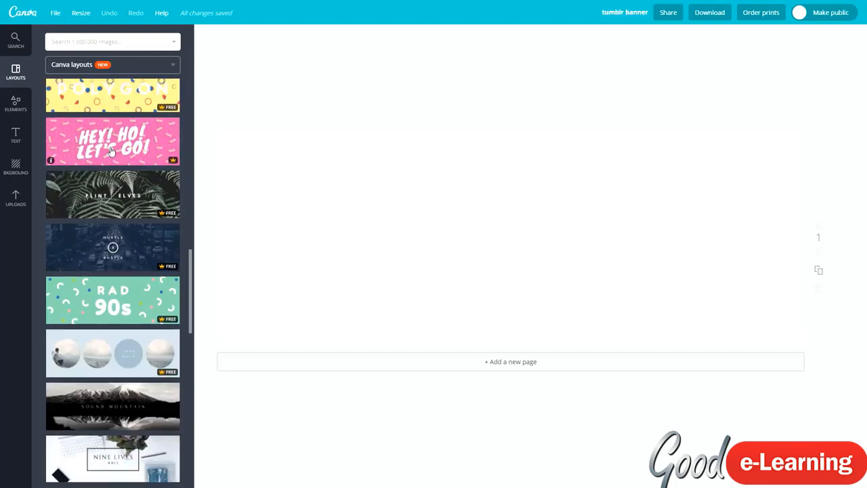
scroll(132, 190, down, 5)
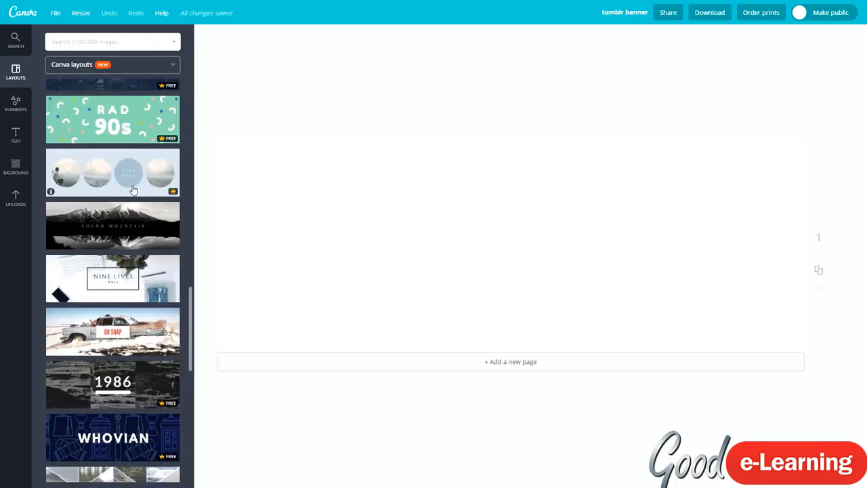
scroll(122, 191, down, 2)
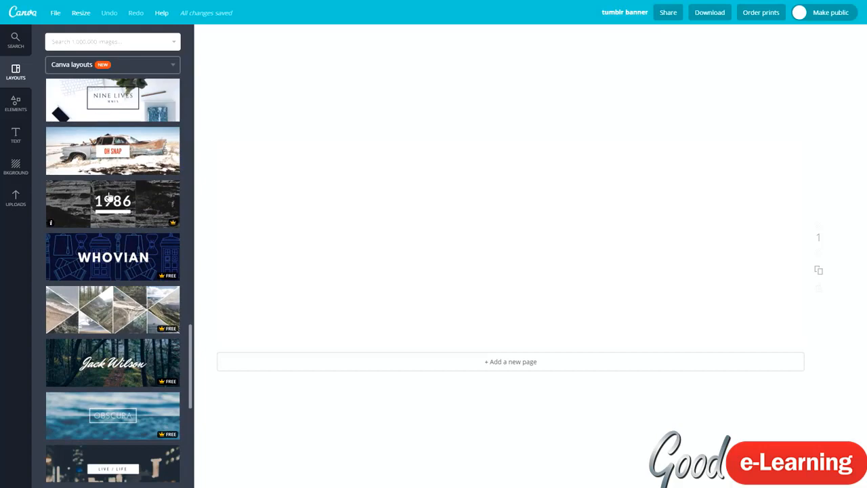
scroll(110, 197, down, 6)
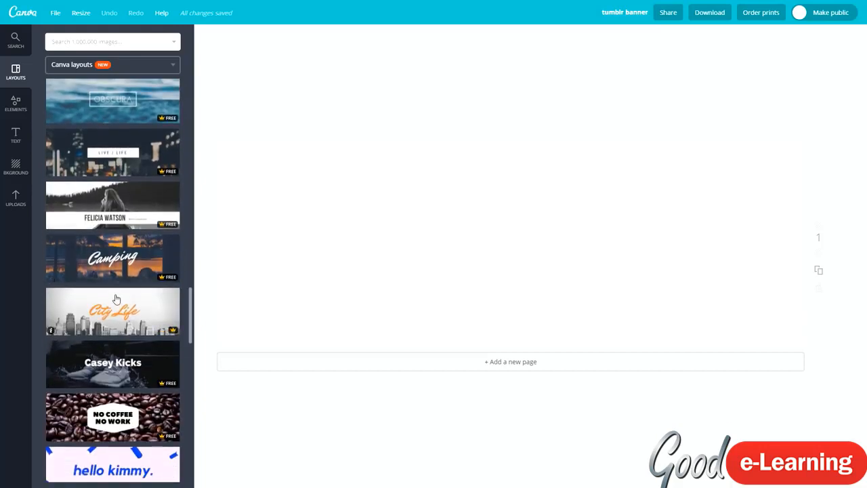
scroll(112, 304, down, 4)
scroll(99, 313, down, 7)
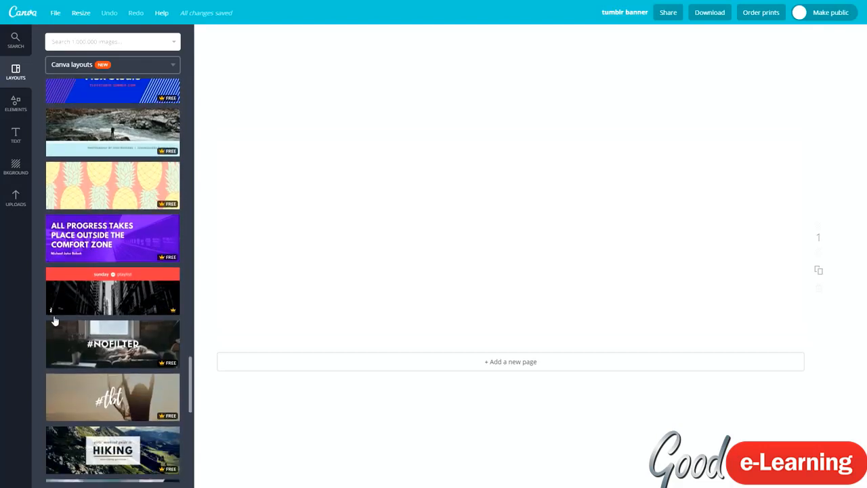
scroll(80, 298, down, 4)
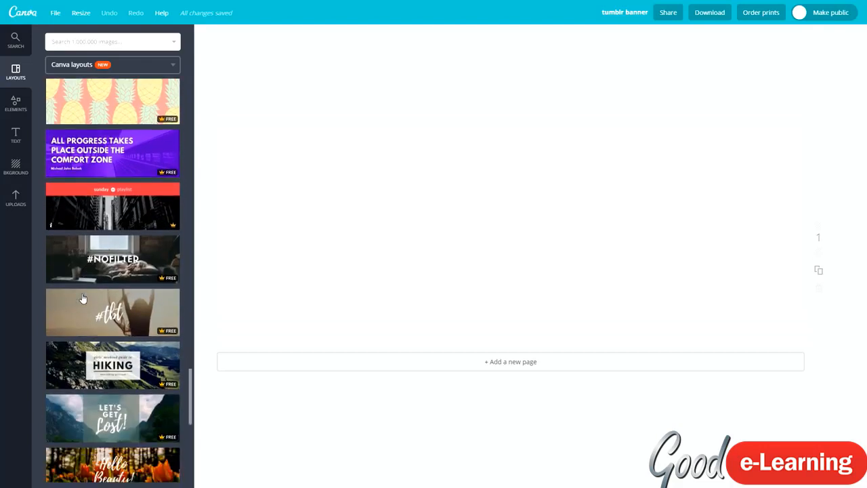
scroll(80, 299, down, 3)
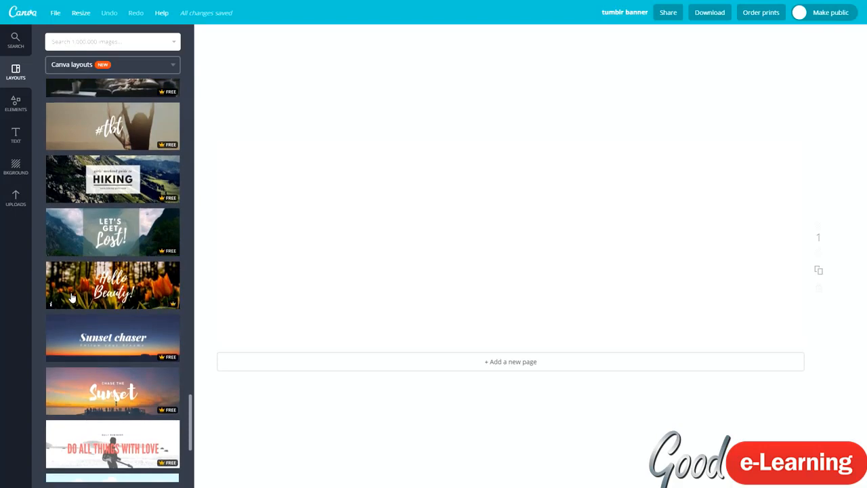
scroll(74, 293, down, 3)
scroll(99, 244, up, 10)
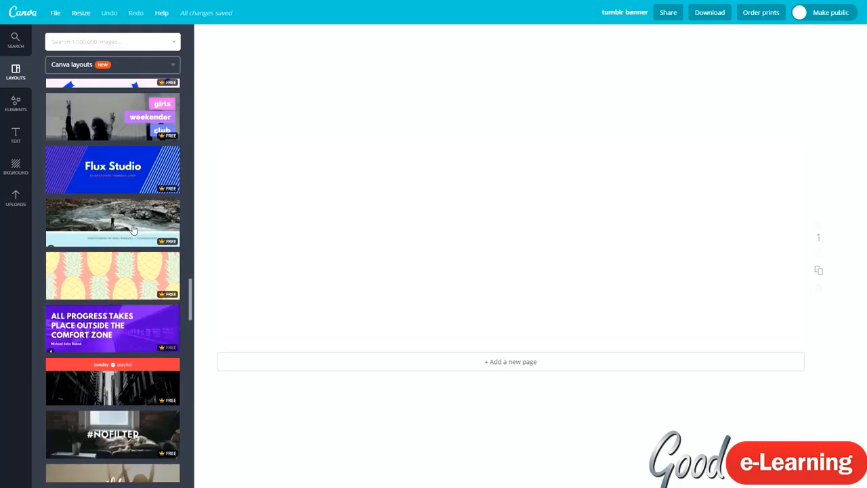
scroll(100, 244, up, 12)
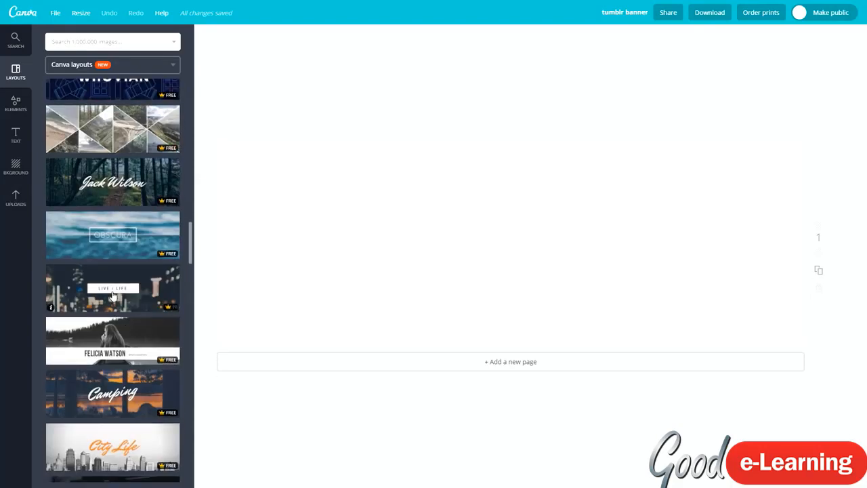
scroll(109, 351, up, 10)
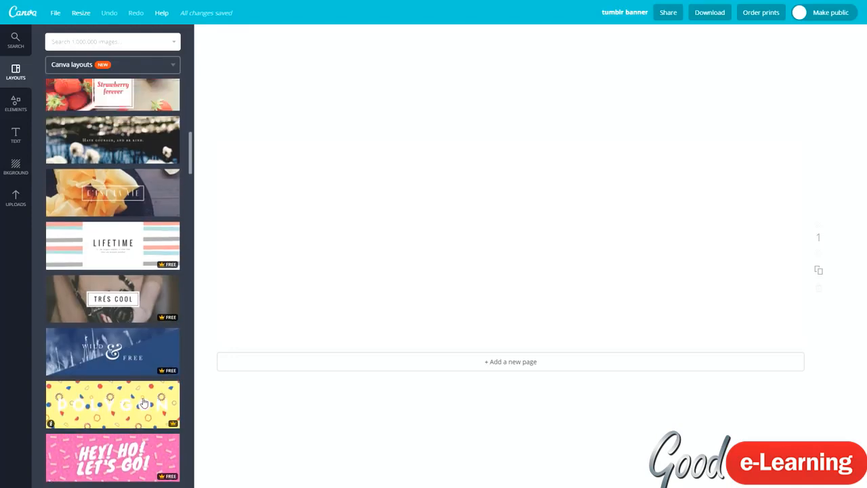
scroll(113, 325, up, 5)
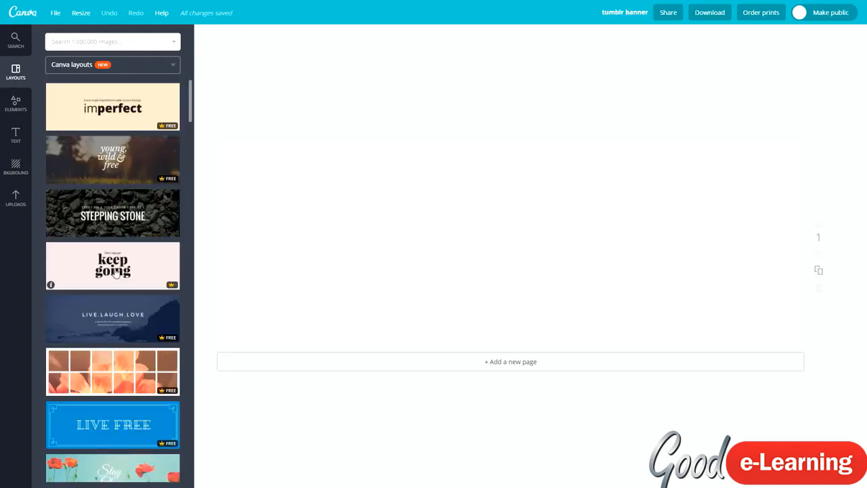
Step: Apply the cream "imperfect" layout to the banner and replace the thin heading text "im" with "black"
click(145, 113)
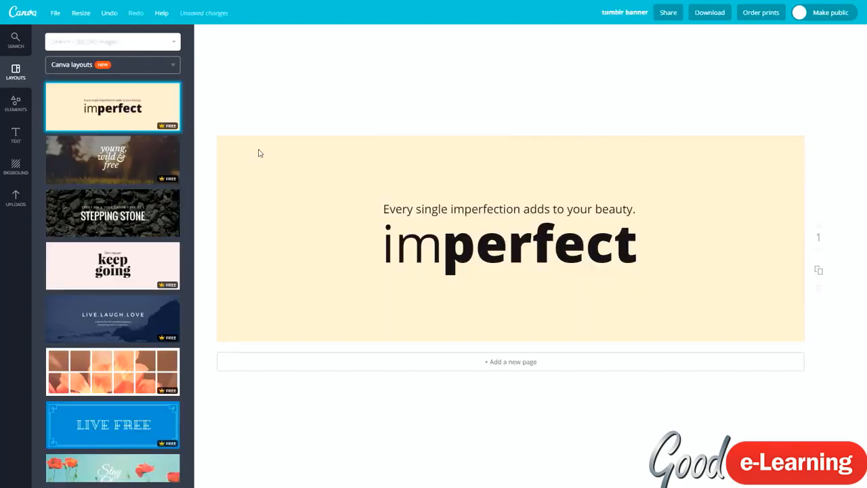
click(405, 255)
double_click(406, 255)
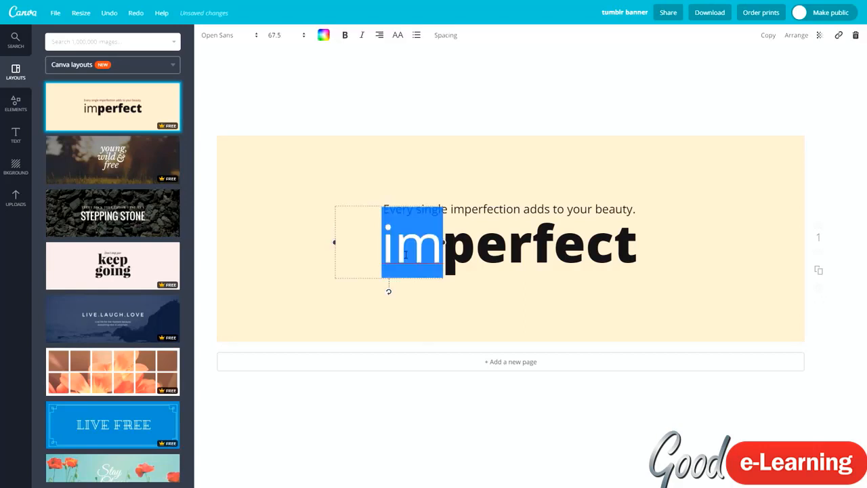
text(black)
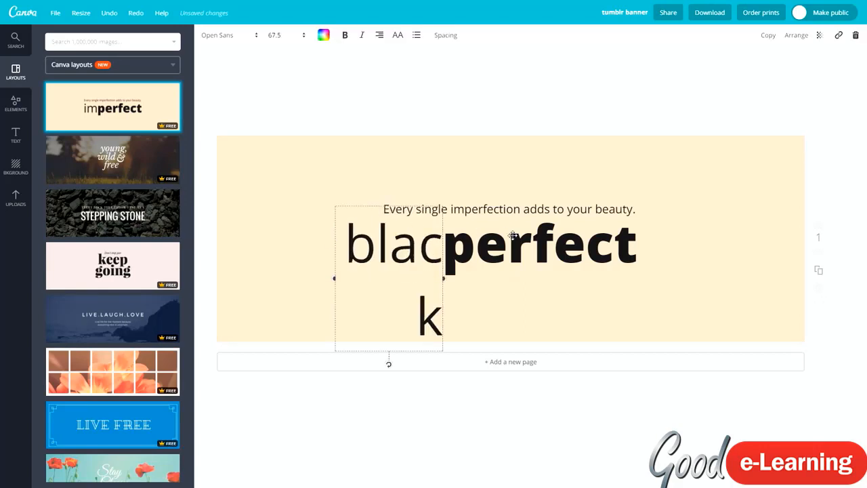
Step: Replace the bold heading text "perfect" with "brick" and widen the "black" text box so the word fits on one line
double_click(513, 236)
text(brick)
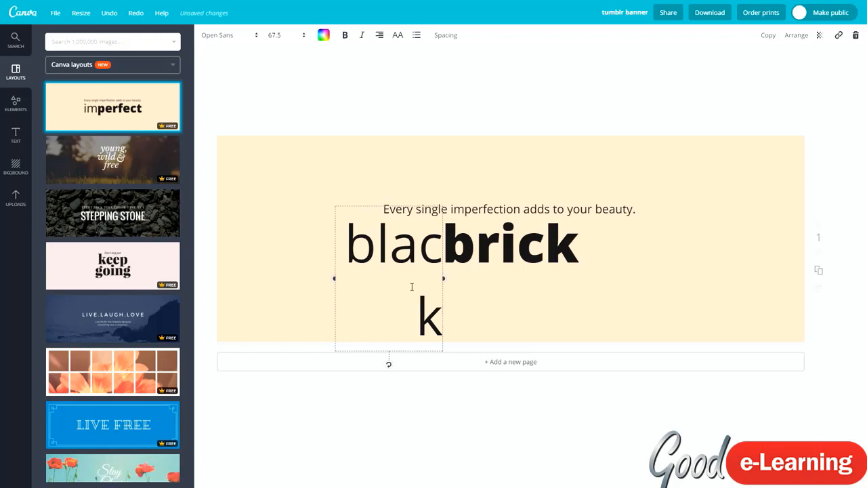
drag(335, 277, 302, 275)
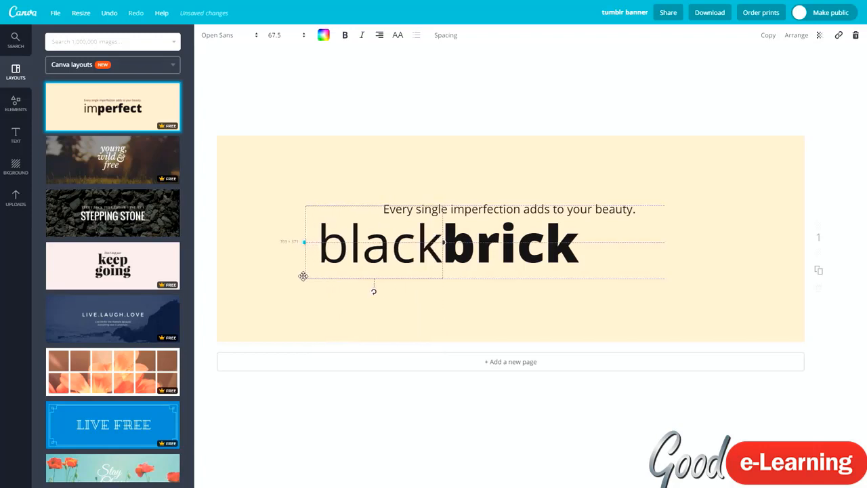
Step: Shift the words "brick" and "black" slightly to the right, keeping them joined on one baseline
drag(485, 260, 490, 255)
drag(409, 248, 414, 248)
click(420, 287)
Step: Replace the tagline above the heading with "The Ultimate Online Courses."
double_click(535, 209)
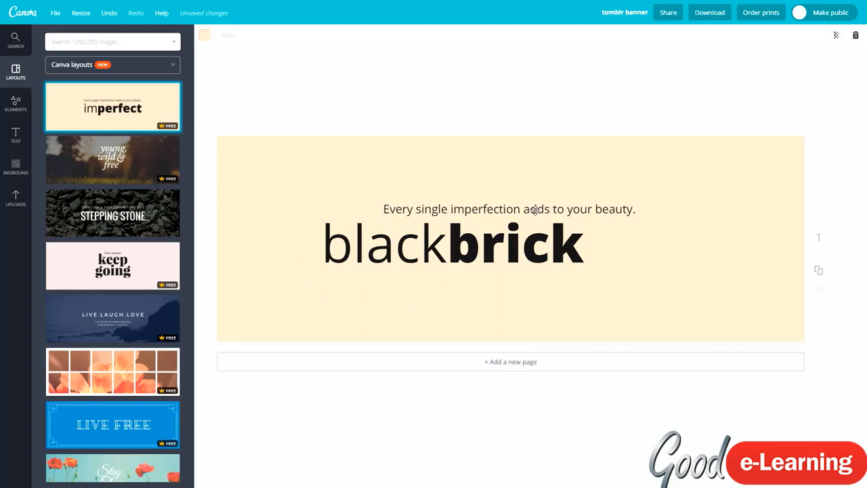
text(T)
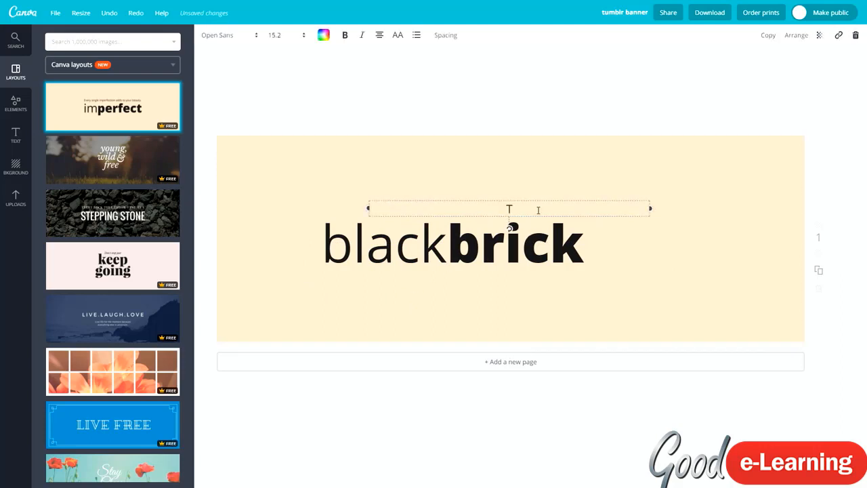
text(he Ultimate Online Courses.)
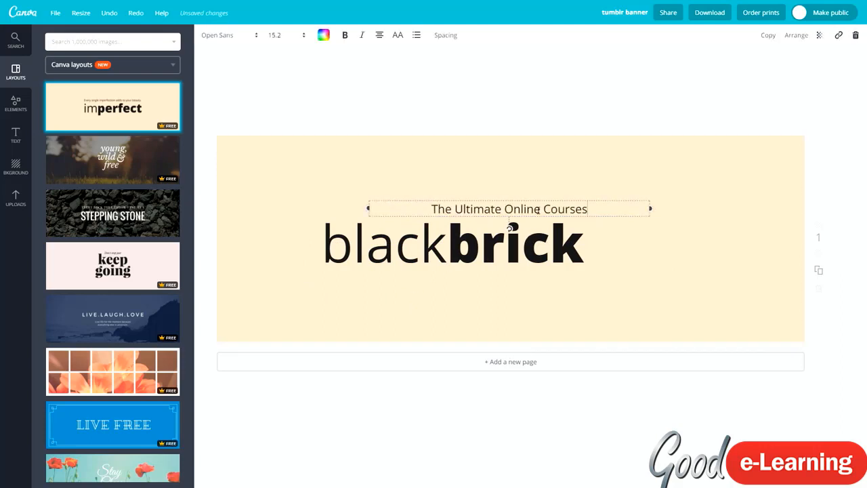
click(485, 310)
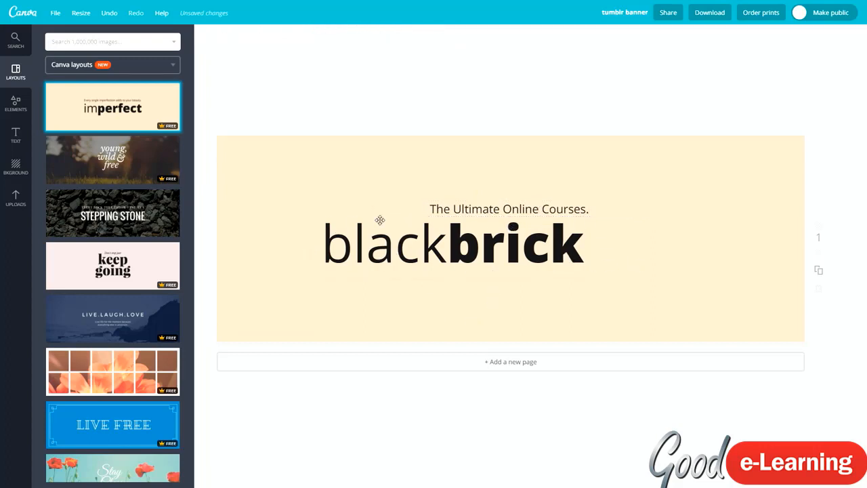
Step: Append "Go From Beginner To Professional." to the tagline and widen its text box leftward so the text fits on one line
click(441, 210)
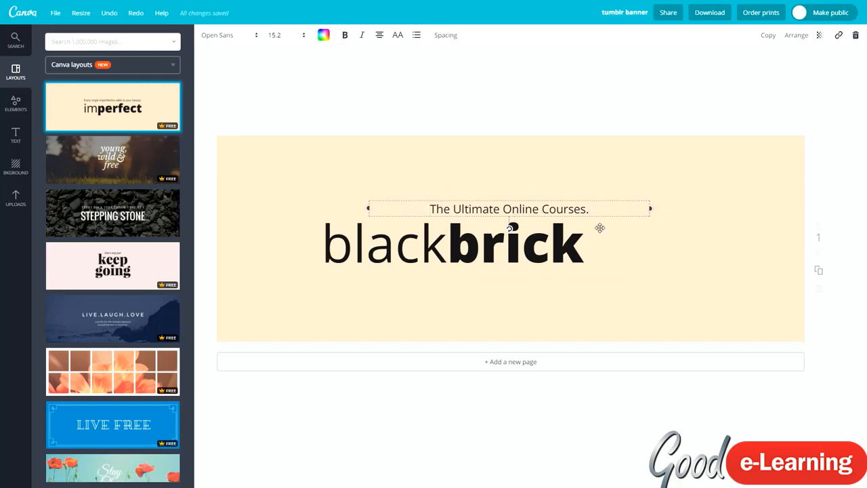
text(Go From Beginner)
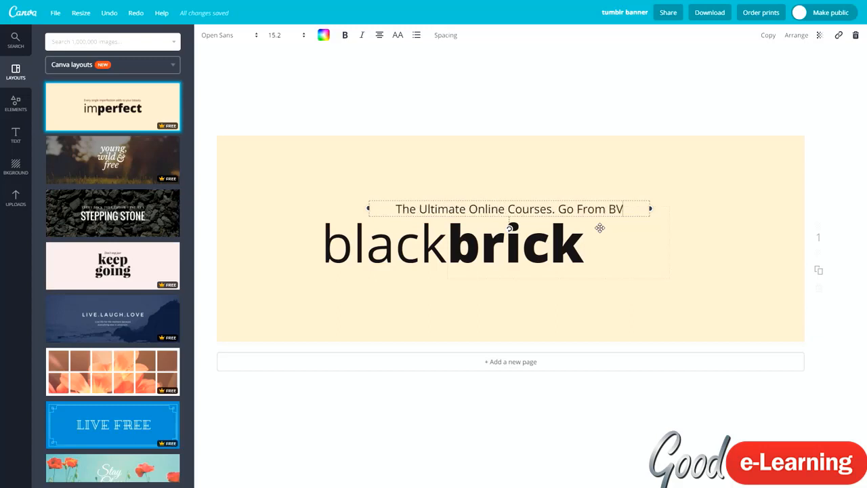
text( To Professional)
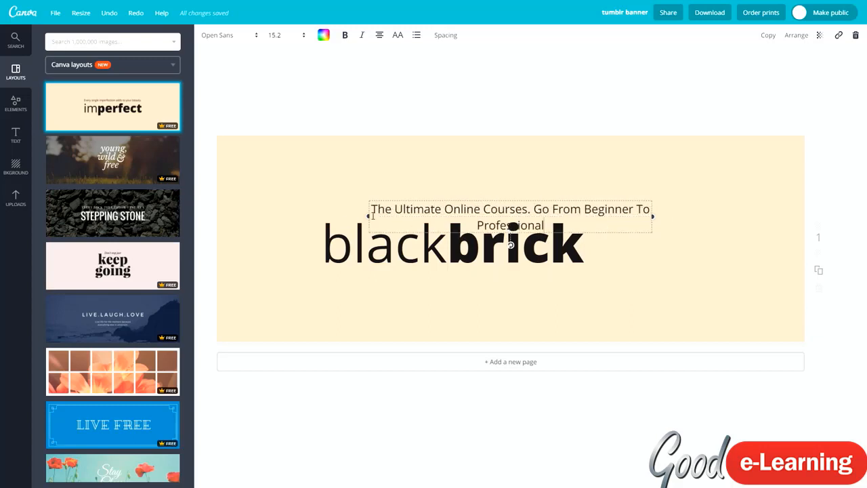
text(.)
drag(369, 216, 297, 209)
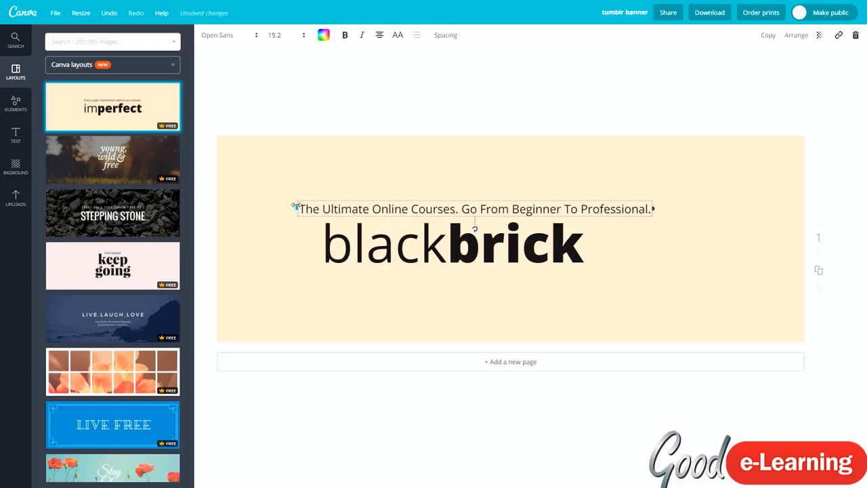
Step: Replace the period after "Courses" in the tagline with a comma
click(461, 215)
key(BackSpace)
key(BackSpace)
text(,)
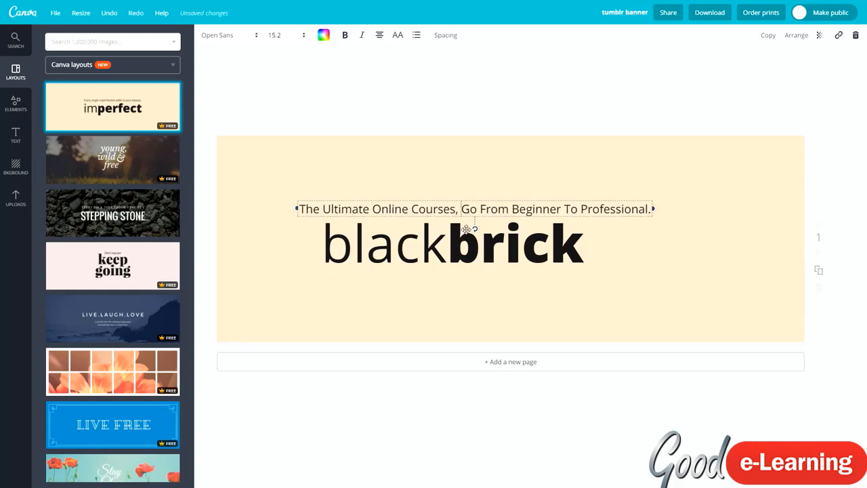
click(712, 261)
Step: Move the words "black" and "brick" left so the heading starts flush with the tagline's left edge
drag(591, 283, 469, 248)
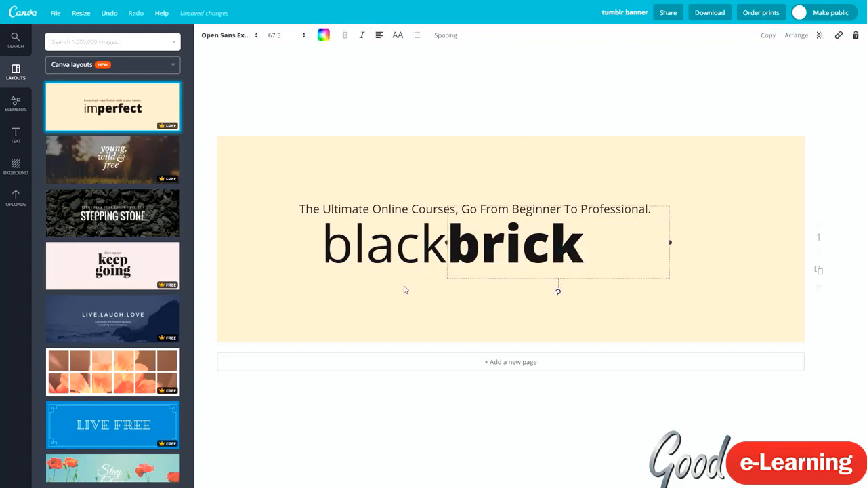
click(404, 288)
drag(385, 259, 361, 259)
drag(476, 247, 453, 248)
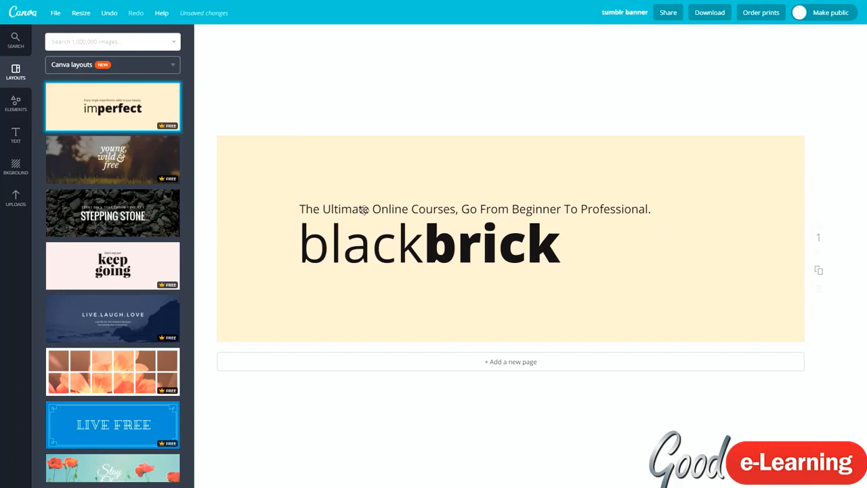
Step: Try yellow, blue and pink as the banner's background color and undo these color changes
click(279, 163)
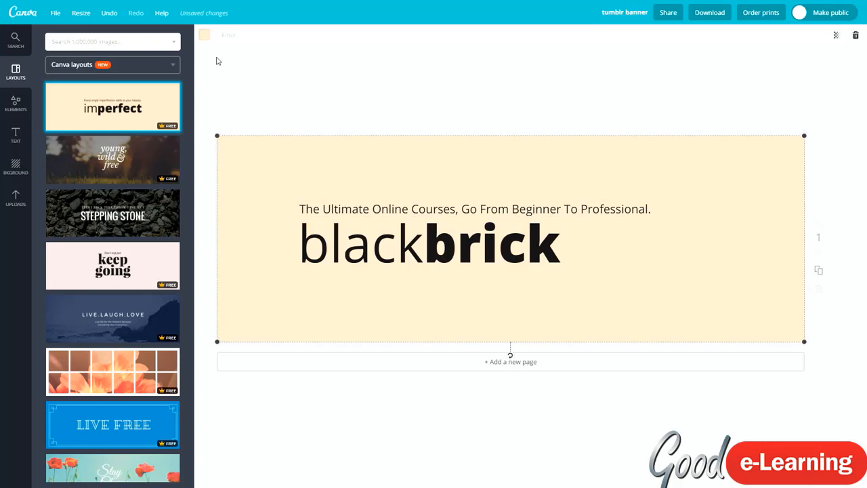
click(204, 36)
click(248, 132)
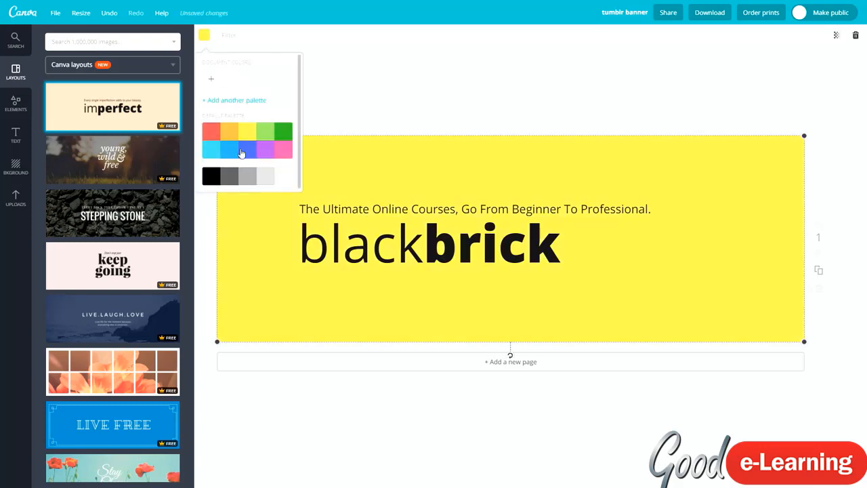
click(250, 151)
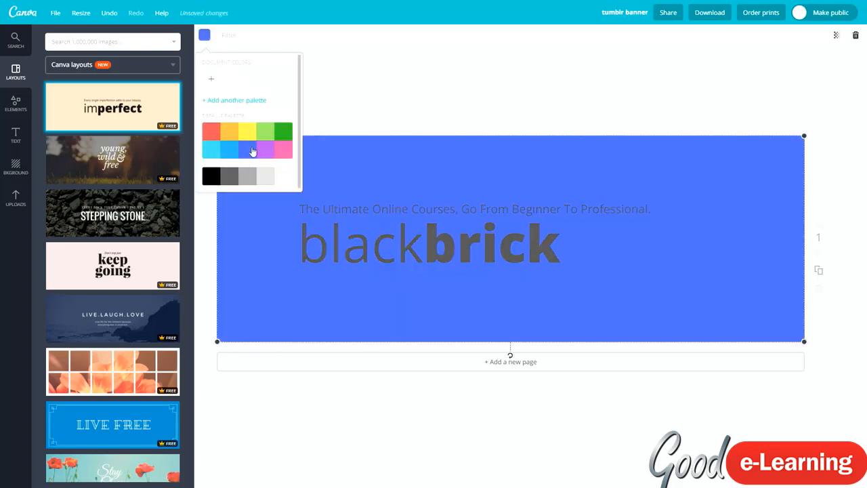
click(287, 156)
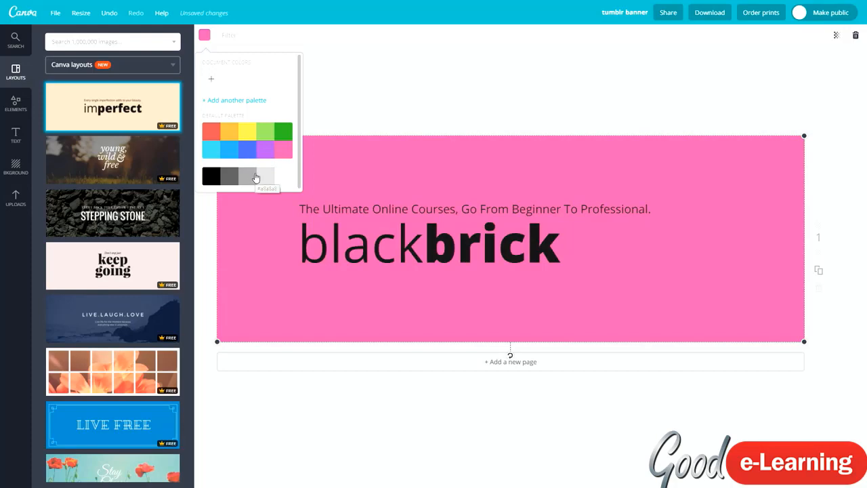
key(ctrl+z)
key(ctrl+z)
key(ctrl+z)
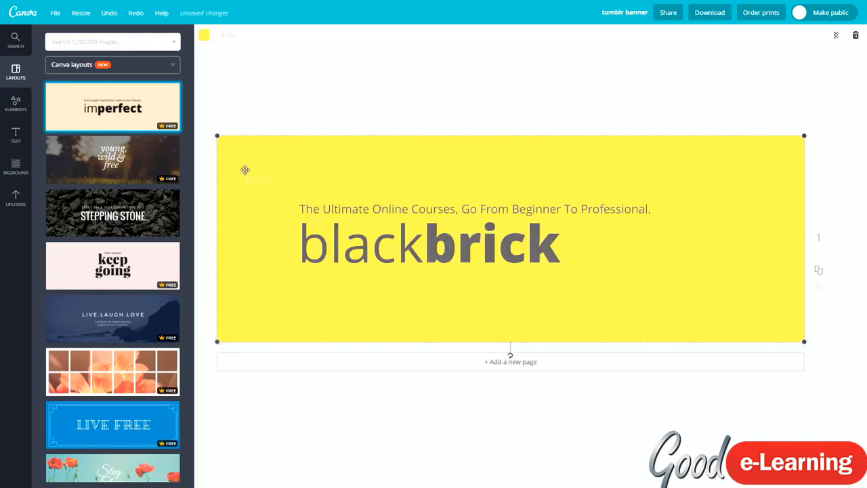
click(305, 105)
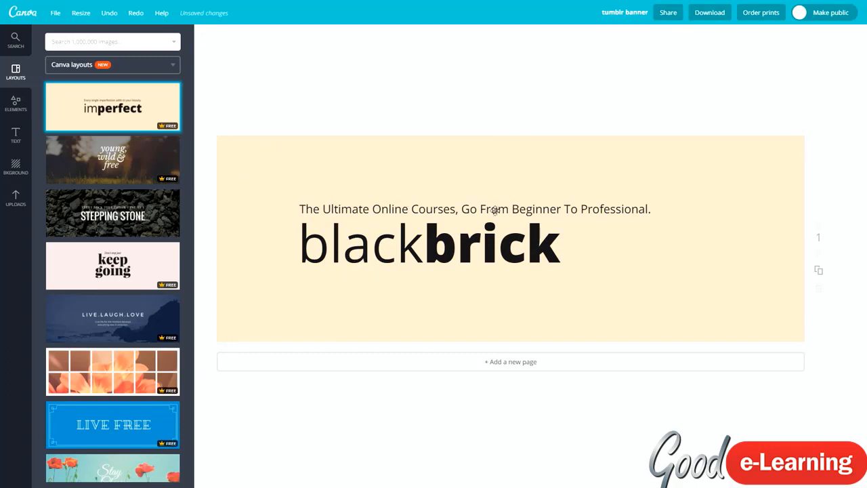
Step: Set the tagline's font to Aileron Thin and narrow its text box so the text aligns with the heading's left edge
click(405, 202)
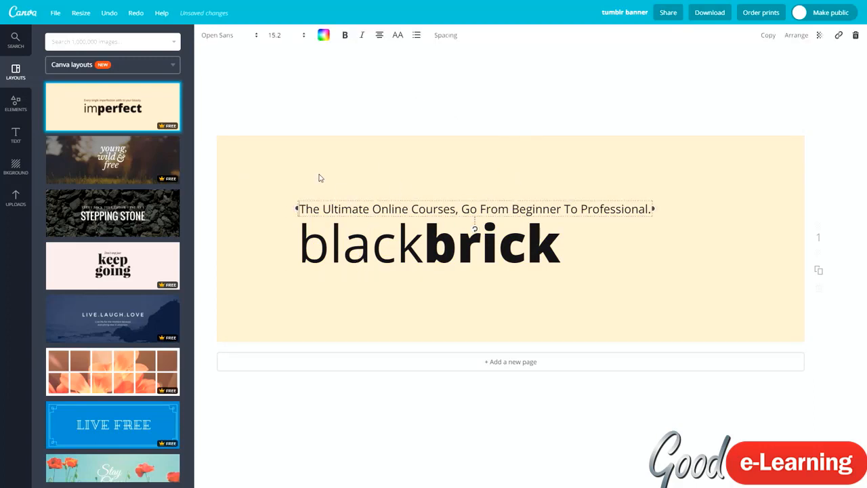
click(236, 35)
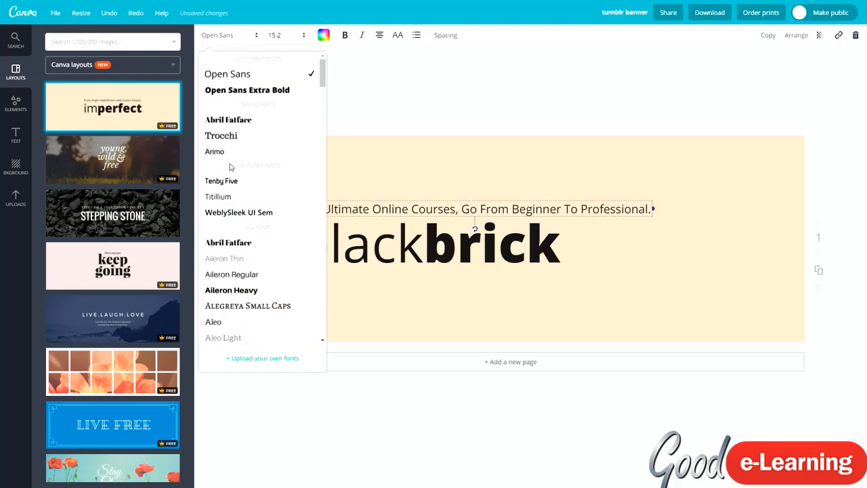
scroll(252, 228, down, 2)
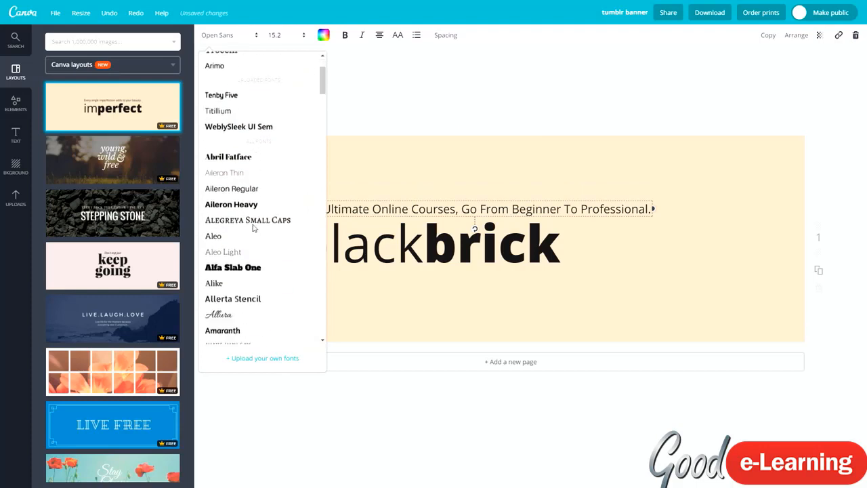
click(246, 169)
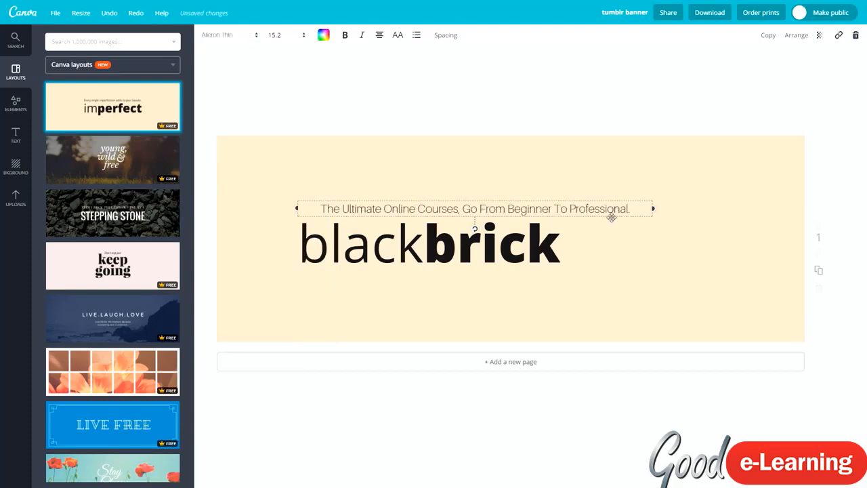
drag(654, 209, 609, 209)
click(555, 161)
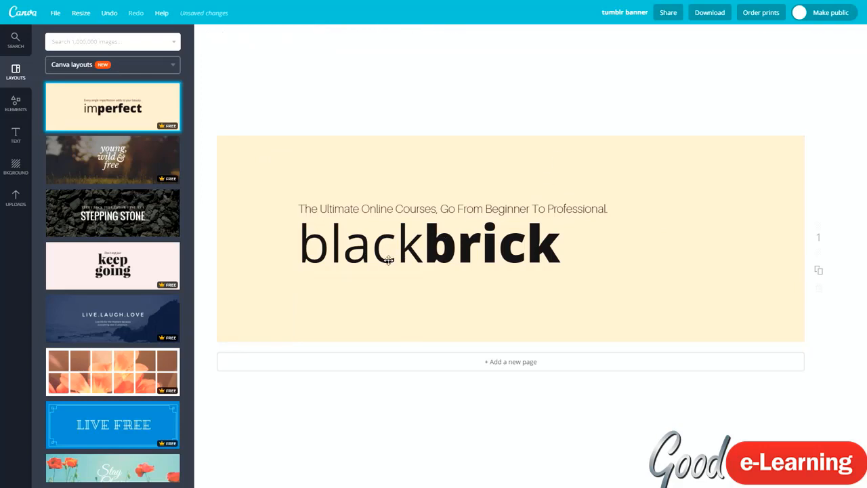
Step: Nudge the tagline slightly upward to leave more space above the heading, and fine-tune the position of "brick"
drag(404, 207, 404, 204)
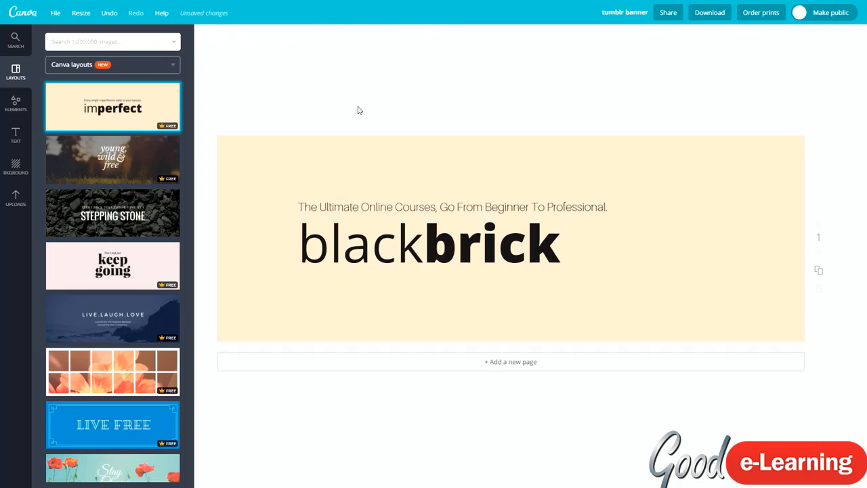
click(348, 257)
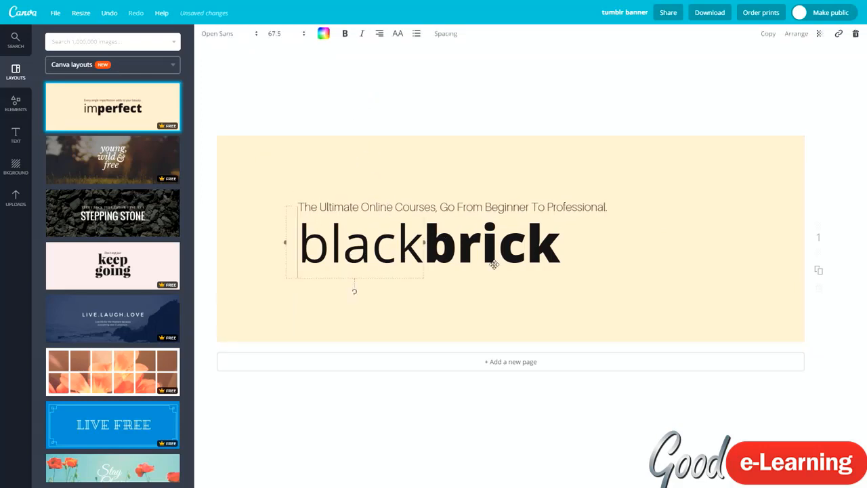
drag(503, 259, 502, 258)
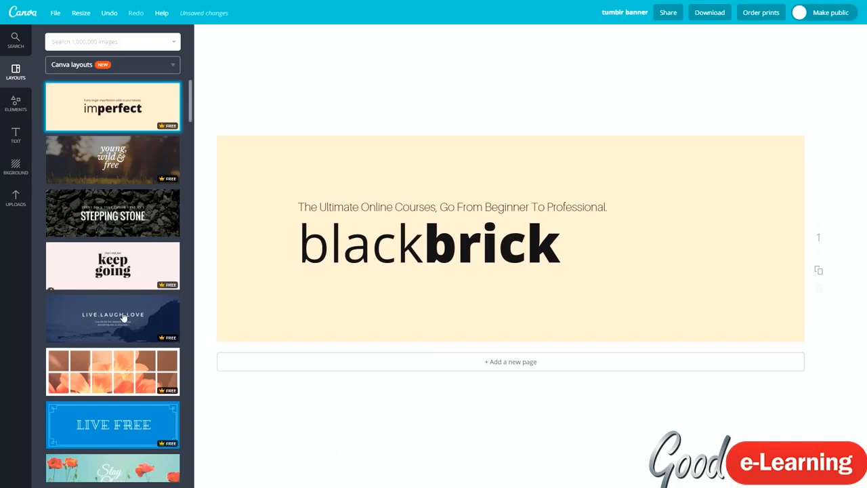
Step: Add a second page with the yellow "FOREVER YOUNG" layout, compare it with the first banner, and delete that page
scroll(105, 242, down, 5)
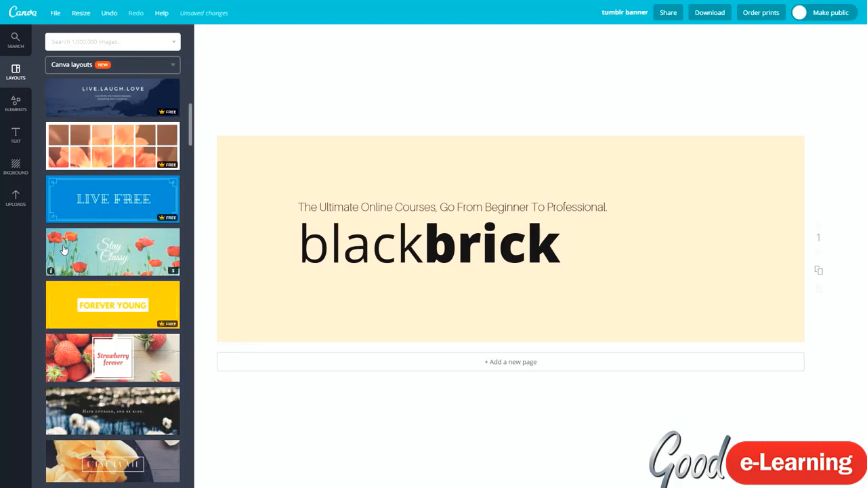
click(360, 366)
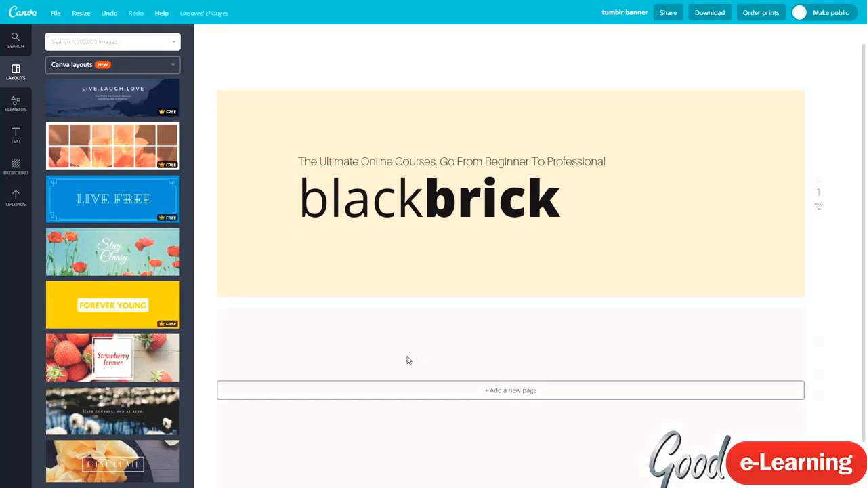
click(113, 305)
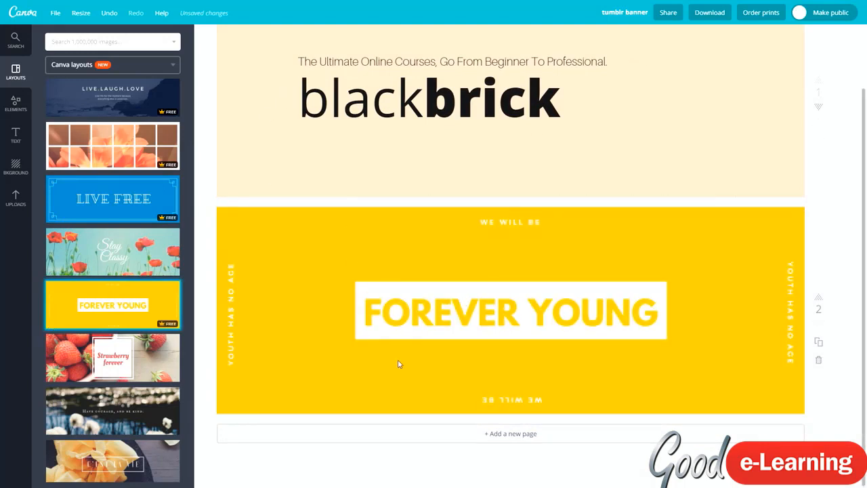
double_click(466, 317)
click(554, 258)
scroll(312, 258, up, 1)
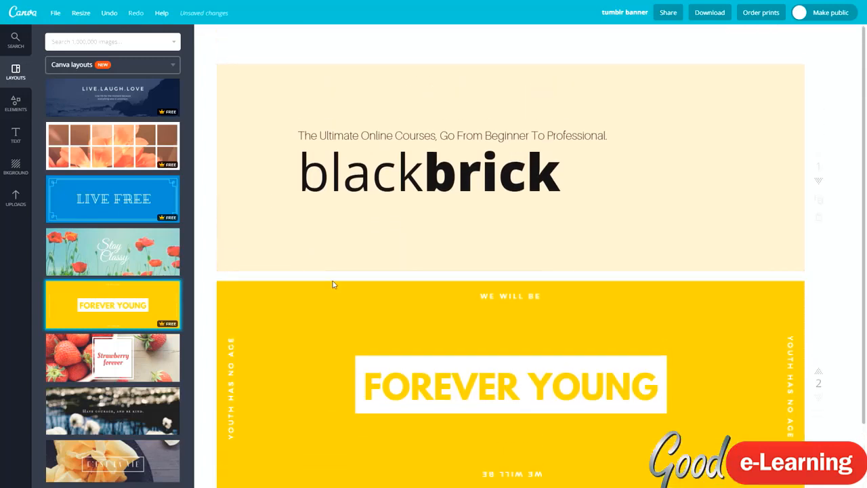
scroll(474, 342, down, 2)
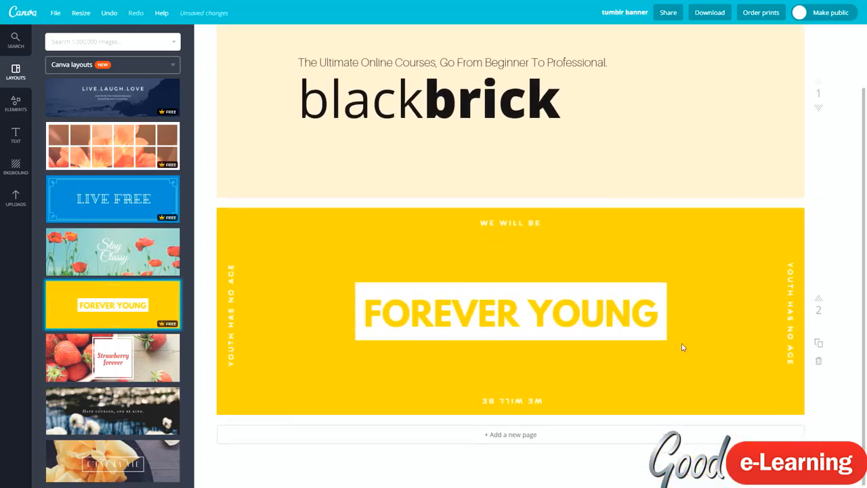
click(819, 358)
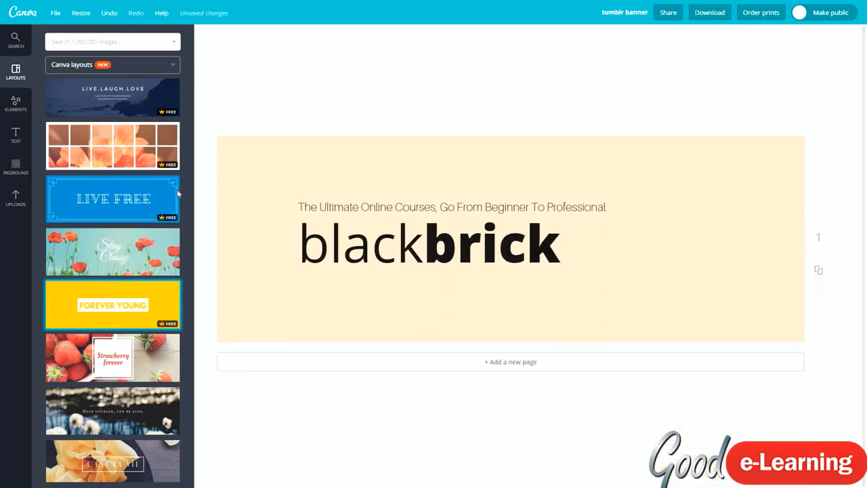
Step: Add a solid black square from the shapes, shrink it and place it near the banner's lower-right corner
click(16, 103)
click(54, 139)
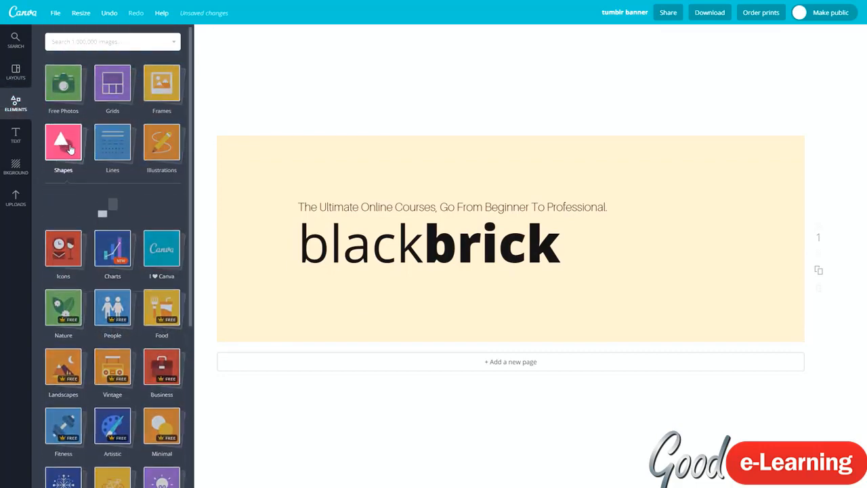
click(112, 218)
drag(483, 240, 757, 251)
drag(676, 223, 732, 279)
drag(754, 314, 672, 247)
drag(644, 208, 689, 253)
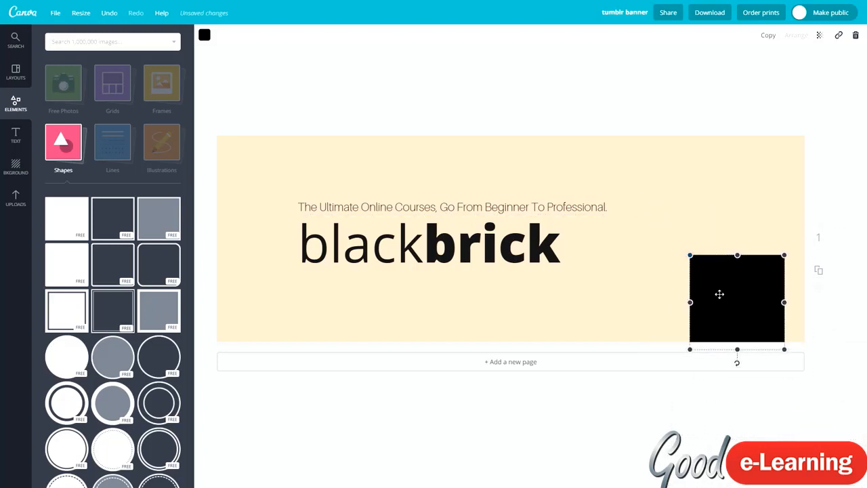
Step: Position a second black square diagonally above the one in the lower-right corner and fill it with the banner's cream color
drag(719, 293, 655, 242)
click(820, 188)
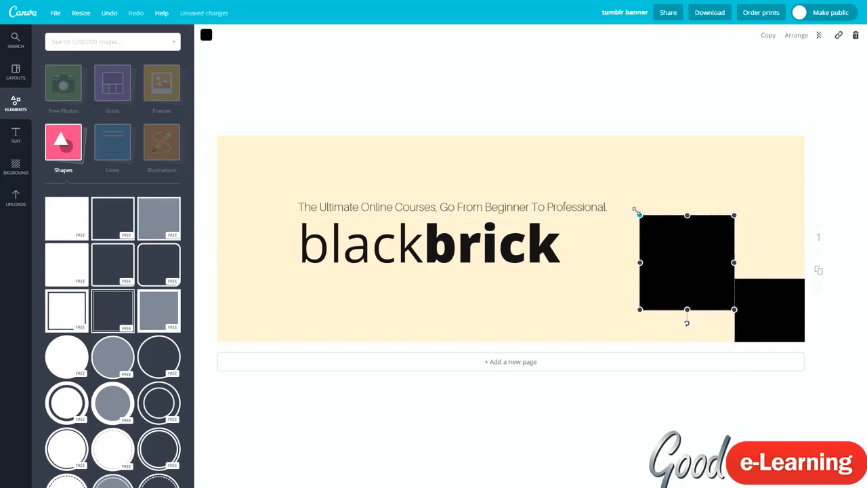
click(206, 36)
click(232, 78)
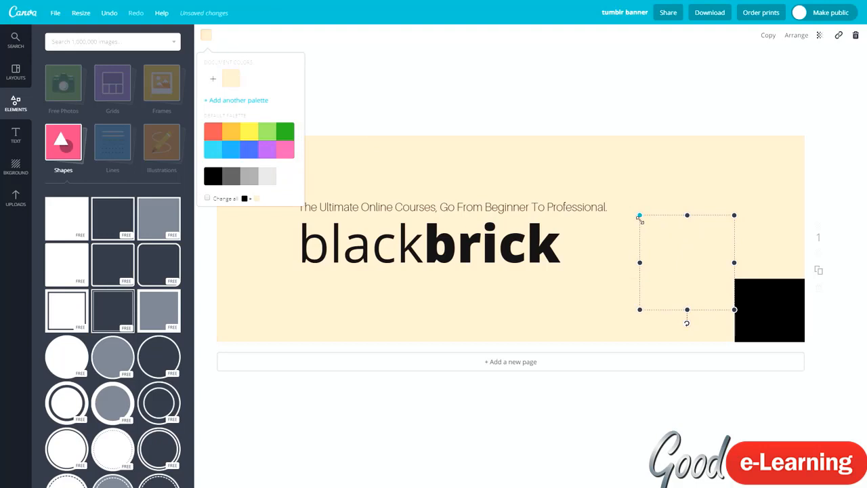
Step: Shrink the cream square and place it over the black square in the banner's lower-right corner
drag(640, 215, 684, 270)
drag(727, 296, 778, 346)
click(824, 355)
click(808, 351)
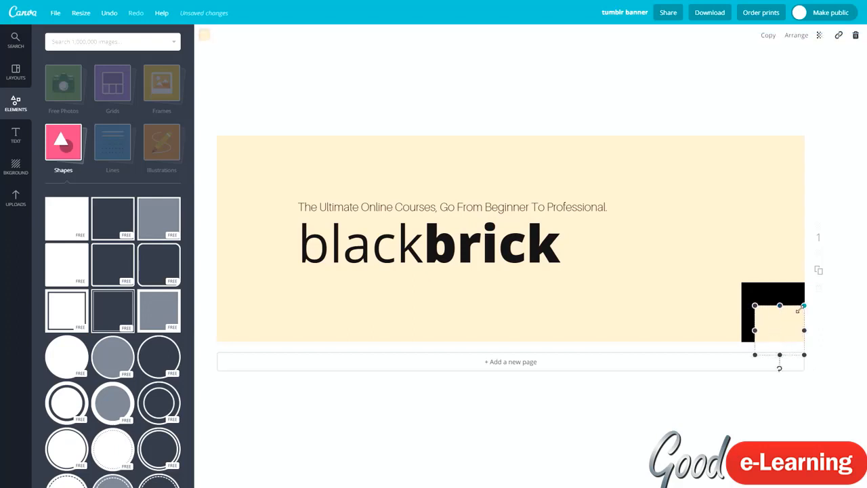
Step: Enlarge the cream square until only a narrow black edge remains, and rotate it slightly clockwise over the black square
drag(803, 306, 815, 294)
drag(755, 355, 747, 361)
drag(786, 312, 784, 313)
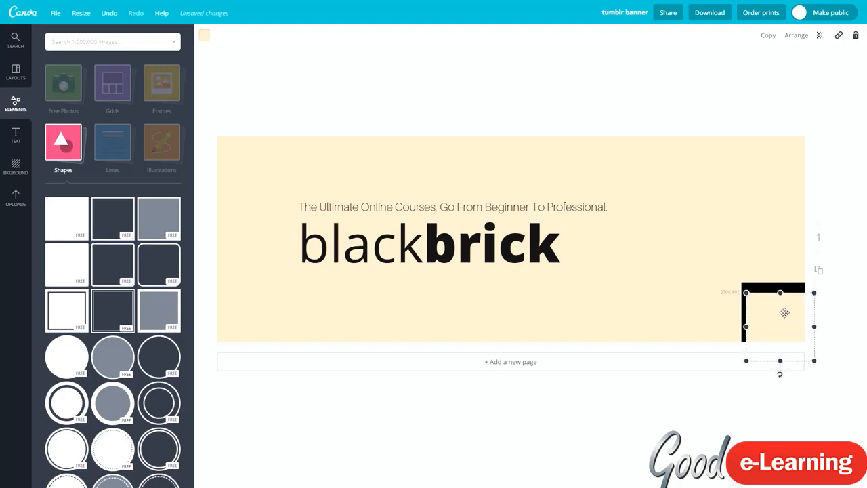
drag(780, 374, 764, 380)
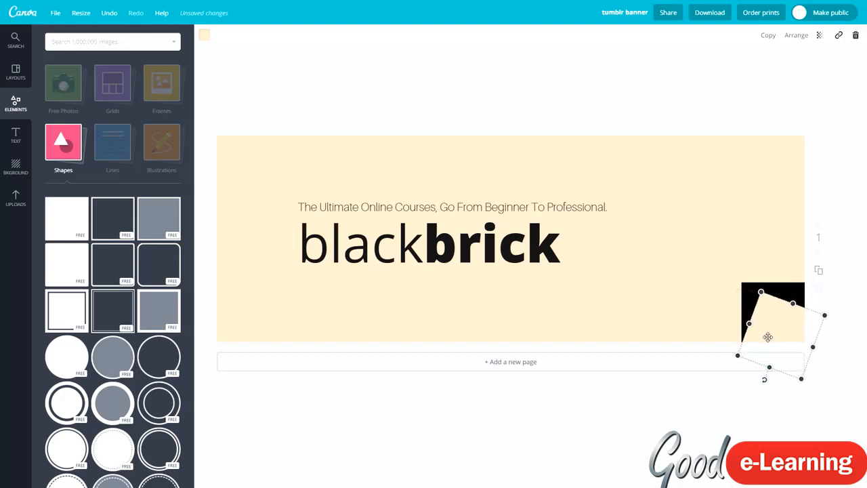
click(834, 305)
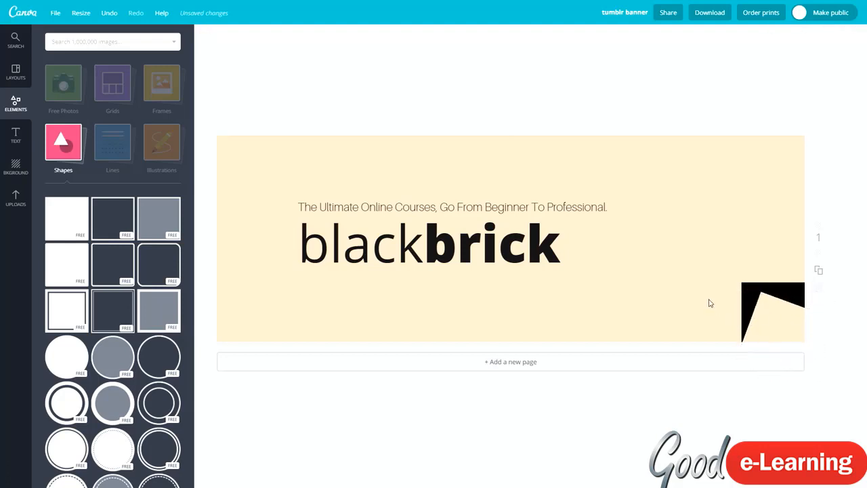
Step: Duplicate the black and cream squares toward the banner's lower-left area and turn the black copy into a diamond
drag(722, 267, 283, 356)
key(ctrl+d)
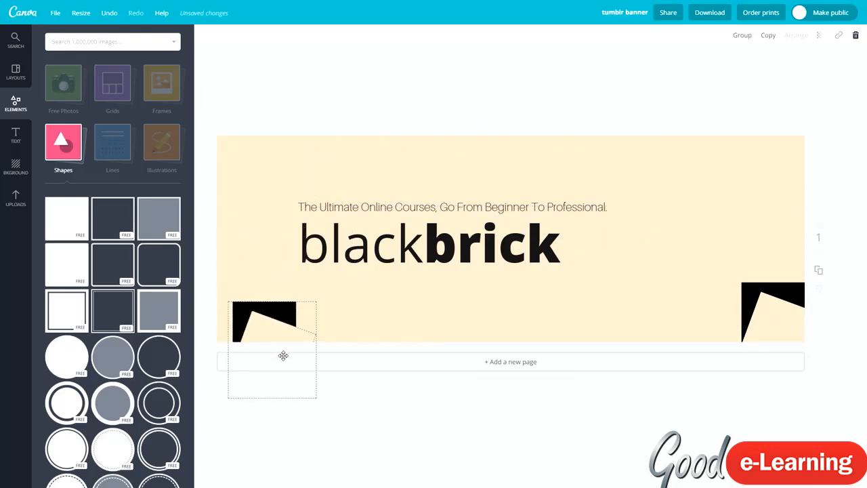
click(340, 426)
drag(261, 310, 324, 319)
click(401, 403)
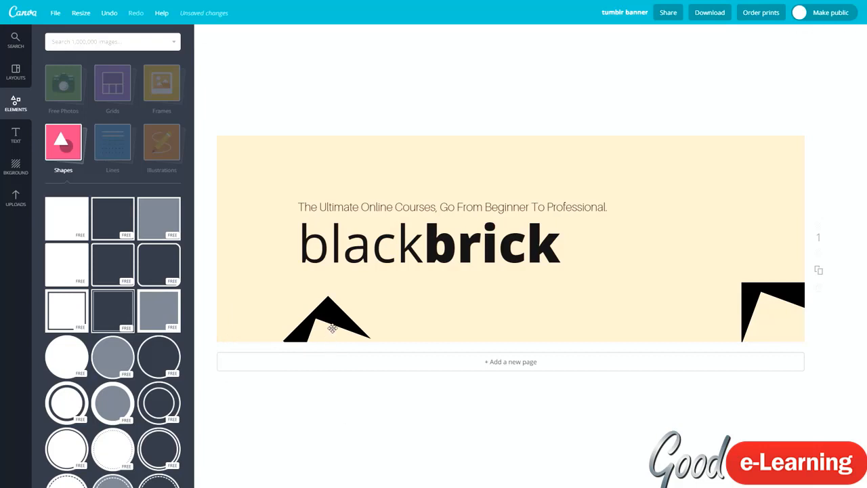
Step: Reposition the copied cream square over the black diamond and move the pair into the banner's lower-left corner
click(334, 330)
drag(339, 398, 327, 368)
click(540, 448)
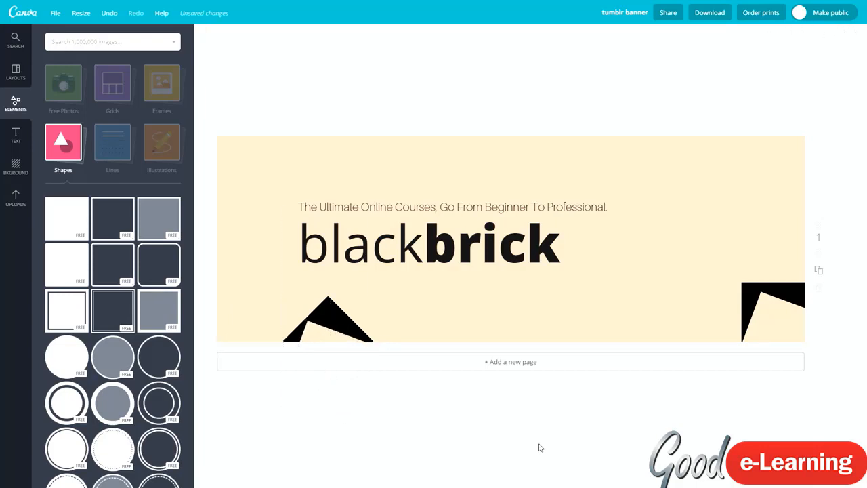
drag(369, 432, 227, 326)
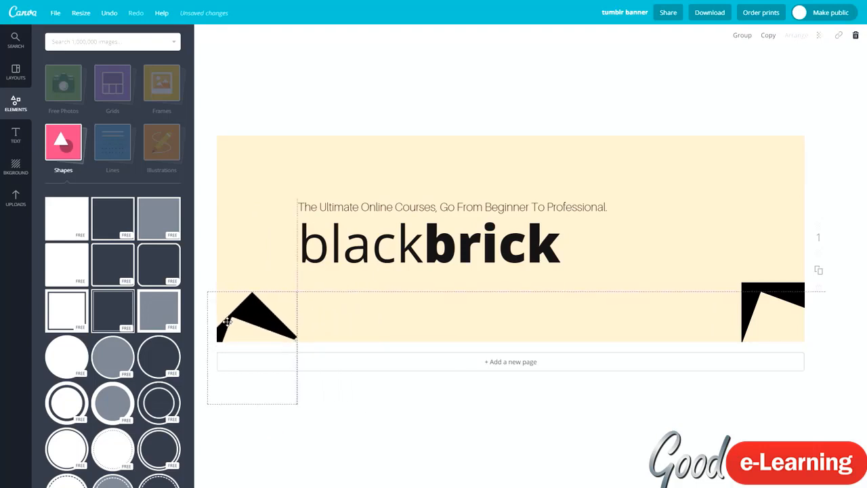
click(292, 425)
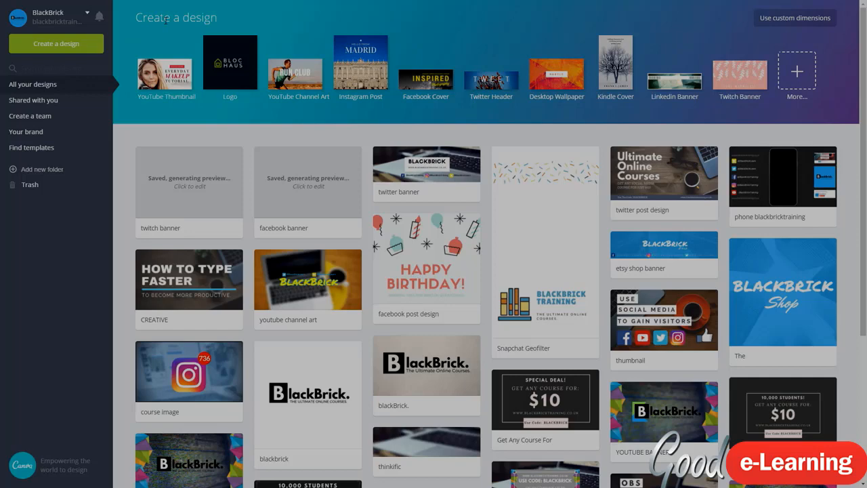
Step: Start a new SoundCloud Banner design from the Social Media & Email Headers category
click(799, 73)
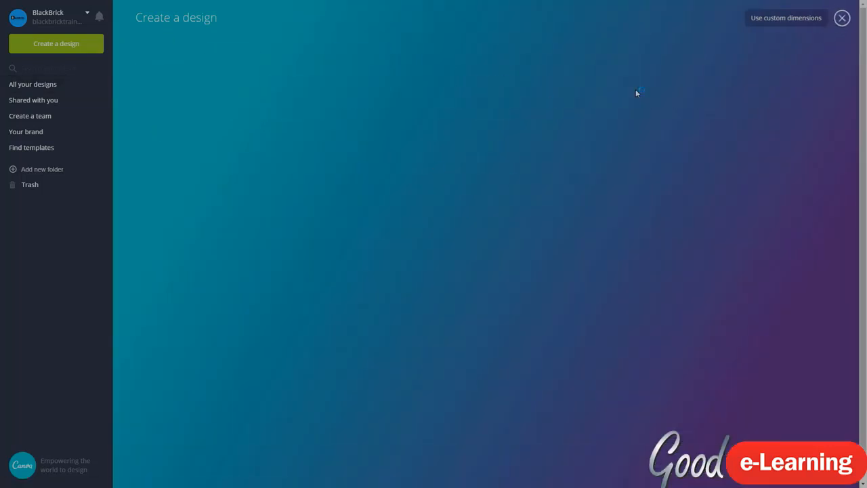
scroll(389, 275, down, 5)
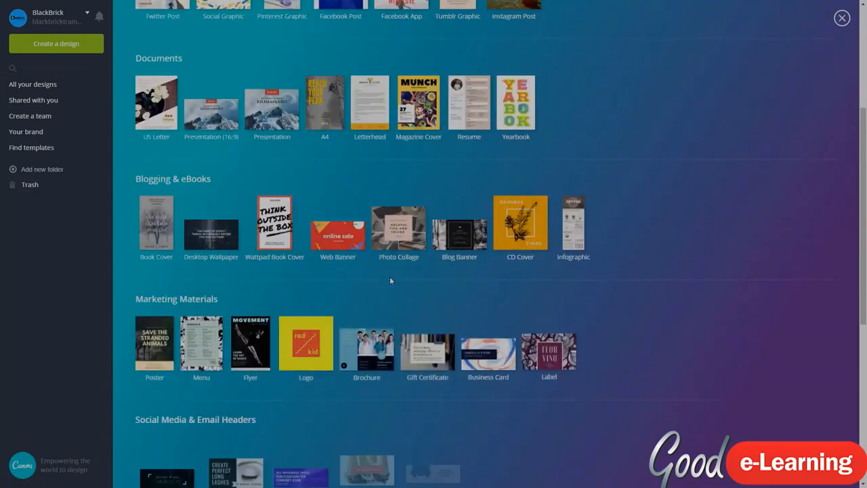
scroll(229, 278, down, 2)
drag(149, 148, 239, 146)
click(244, 149)
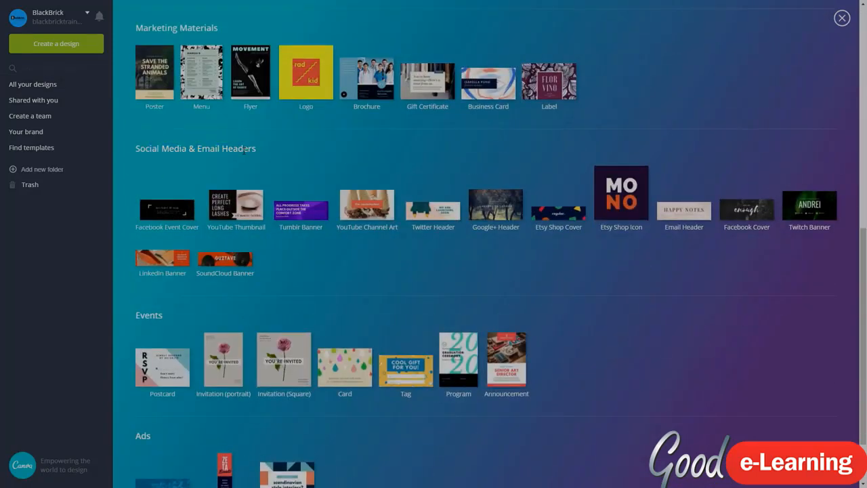
click(238, 268)
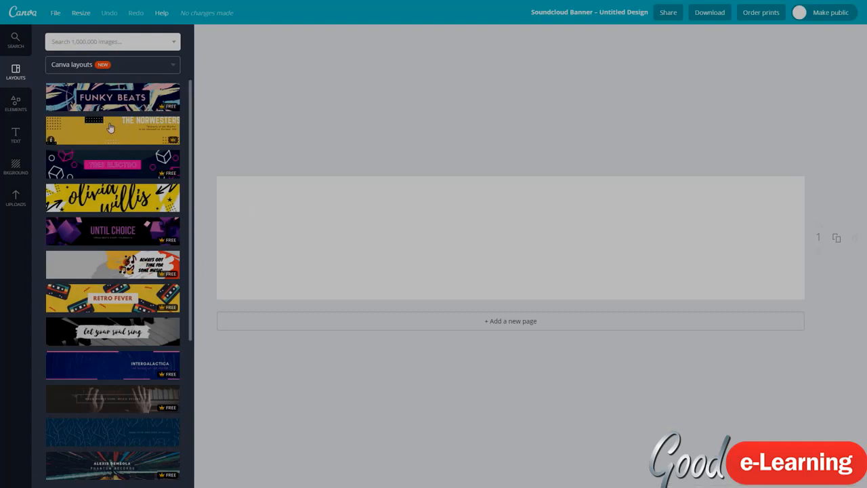
Step: Browse the SoundCloud banner layouts and apply the forest photo layout titled "NEUTRAL FOLK FOXES"
scroll(111, 145, down, 5)
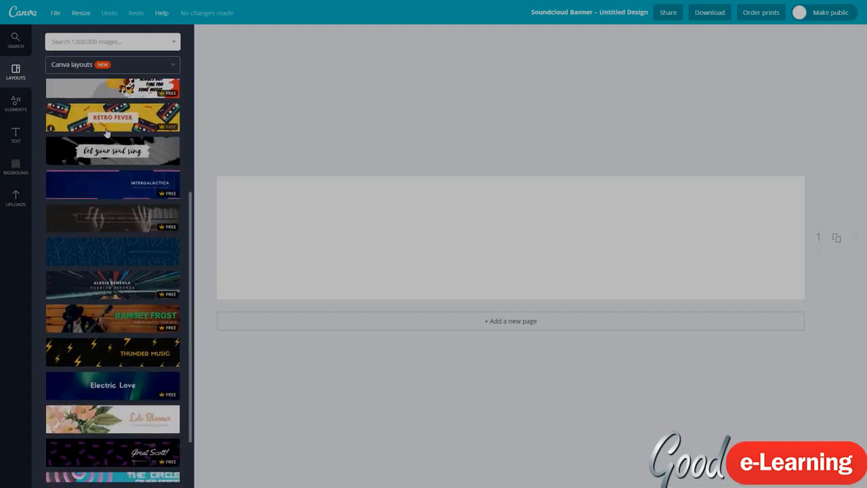
scroll(124, 167, up, 2)
scroll(124, 168, up, 3)
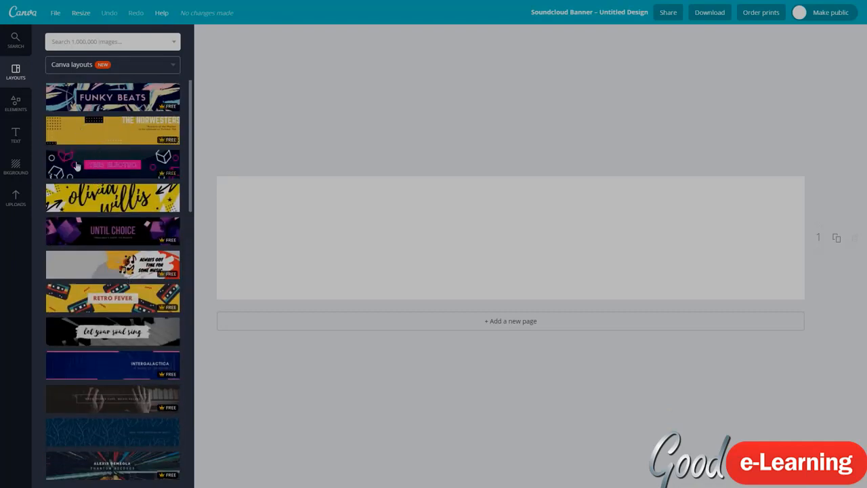
scroll(93, 192, down, 1)
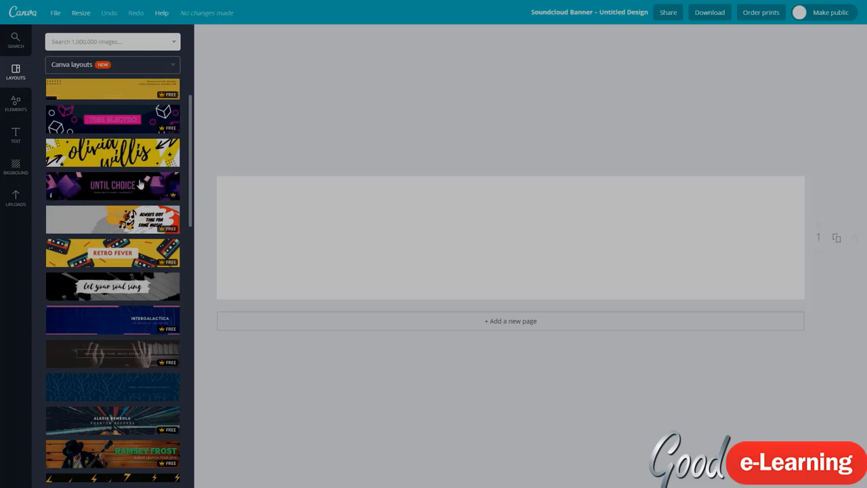
scroll(115, 291, down, 6)
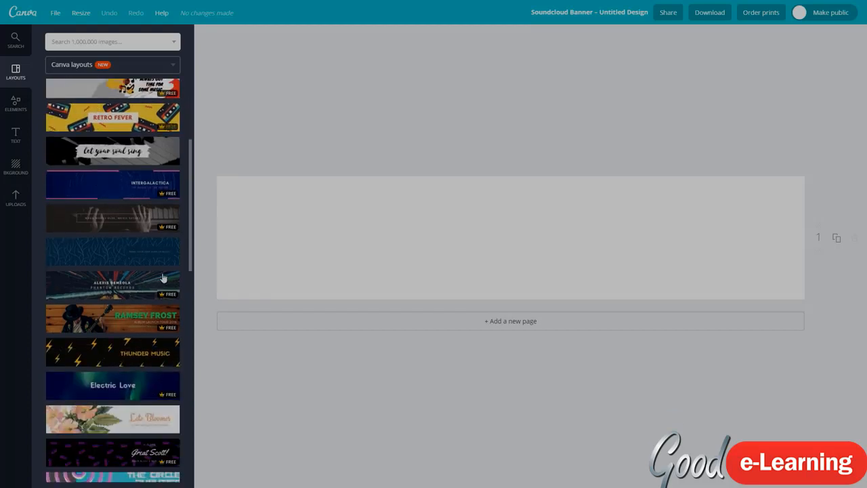
scroll(138, 345, down, 10)
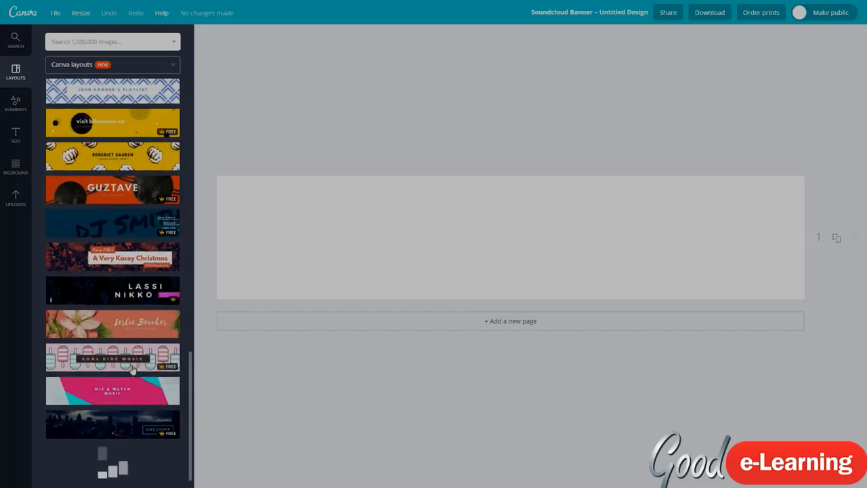
scroll(131, 372, down, 4)
scroll(130, 371, up, 4)
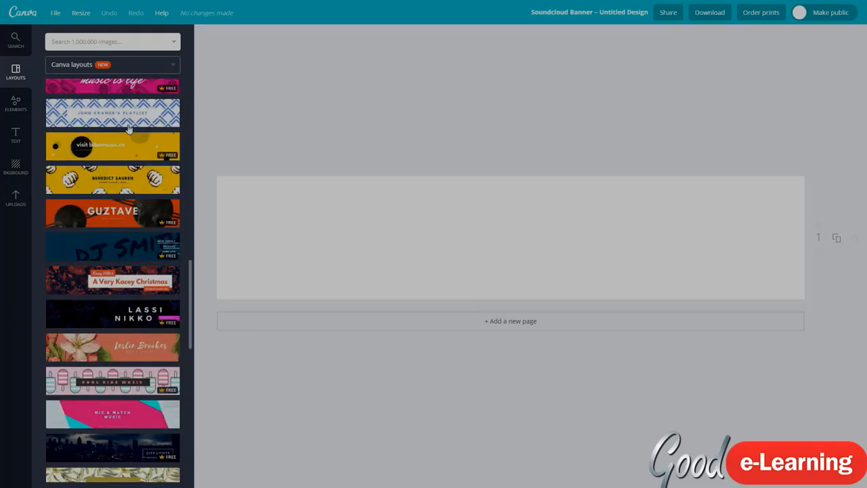
scroll(148, 226, down, 2)
scroll(147, 227, down, 4)
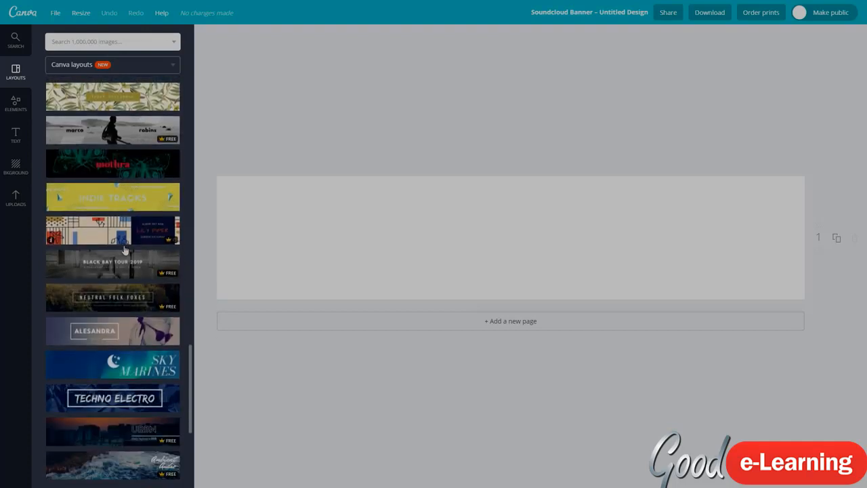
scroll(124, 251, down, 2)
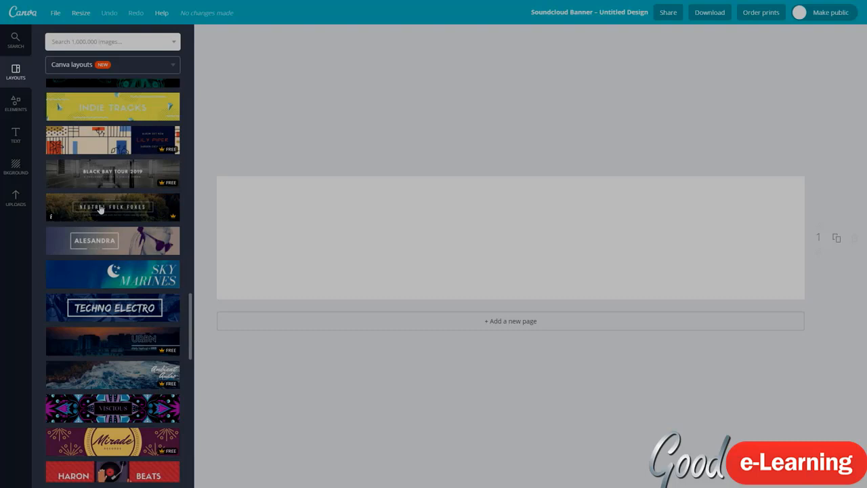
click(100, 209)
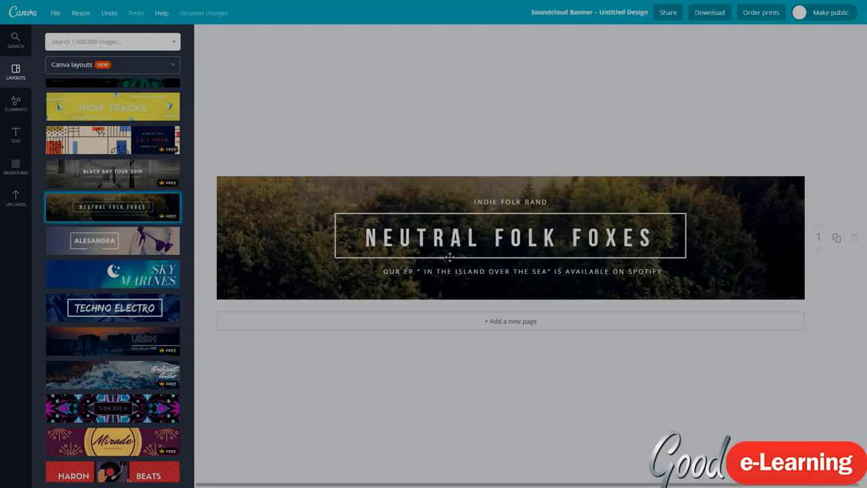
Step: Replace the small line above the heading with "The Ultimate Online Sound Waves."
click(540, 203)
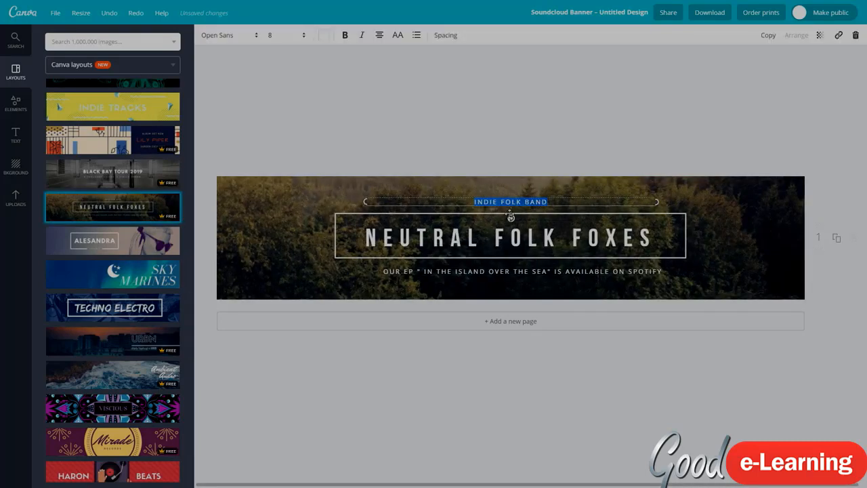
text(The Ultimate)
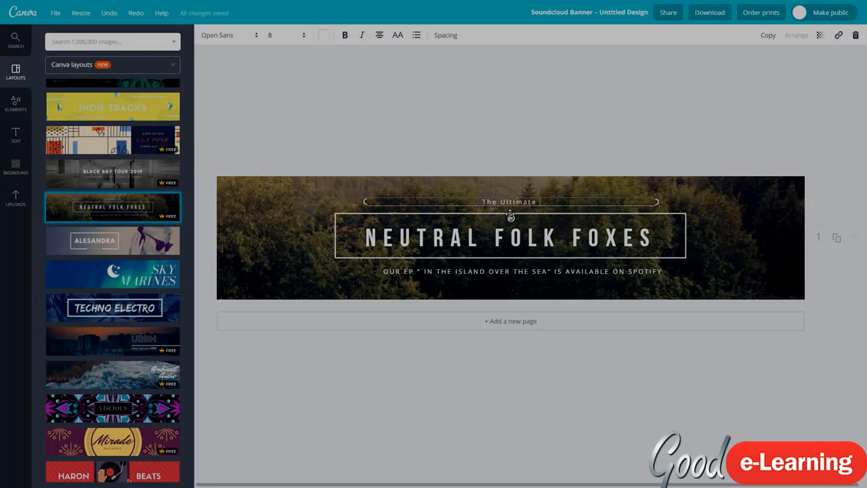
text( Online)
text(Music)
key(BackSpace)
key(BackSpace)
key(BackSpace)
key(BackSpace)
key(BackSpace)
text(ound Waves.)
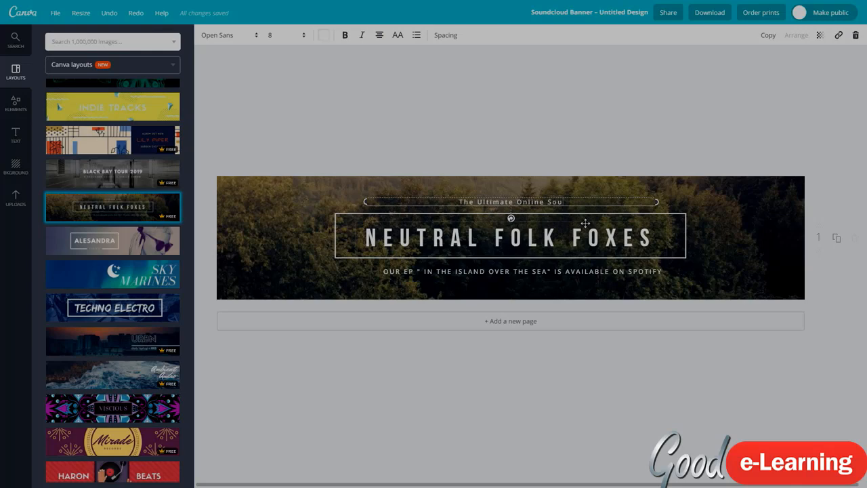
click(474, 141)
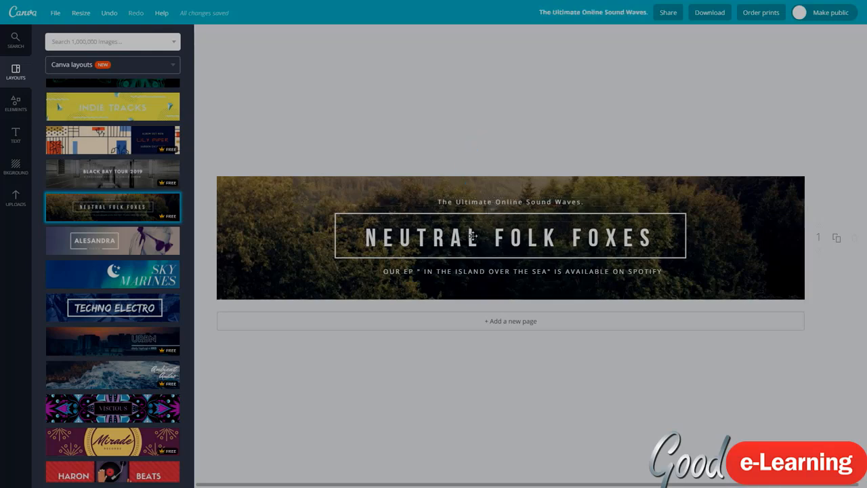
Step: Change the framed main heading to "BLACKBRICK"
triple_click(494, 240)
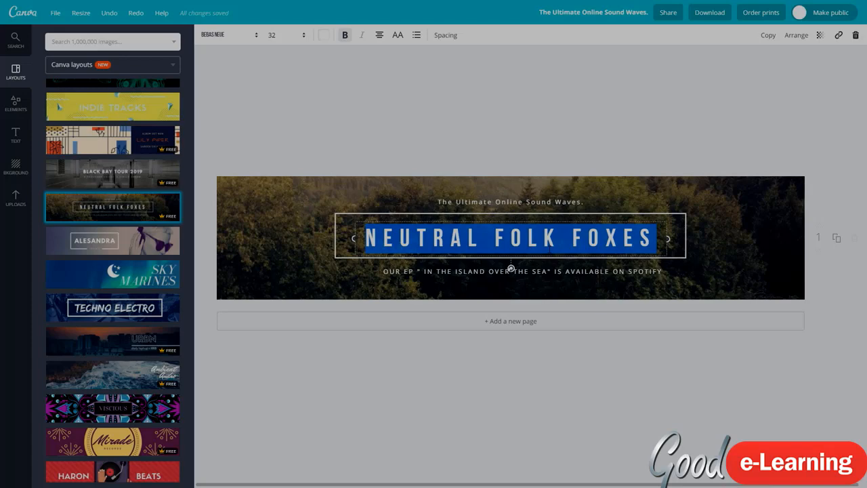
text(BLACK)
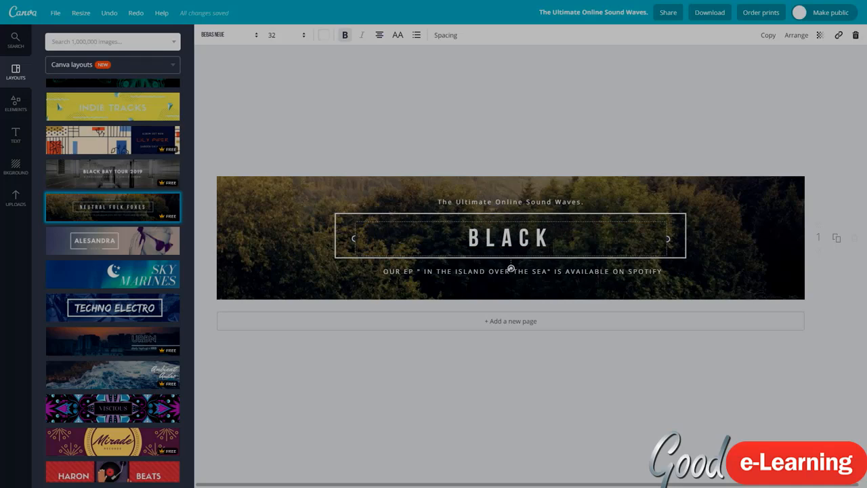
text(BRICK)
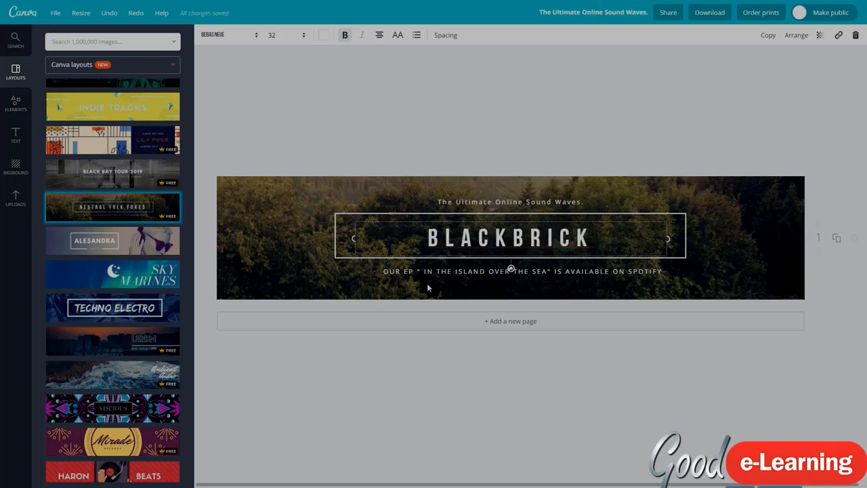
click(426, 272)
triple_click(469, 272)
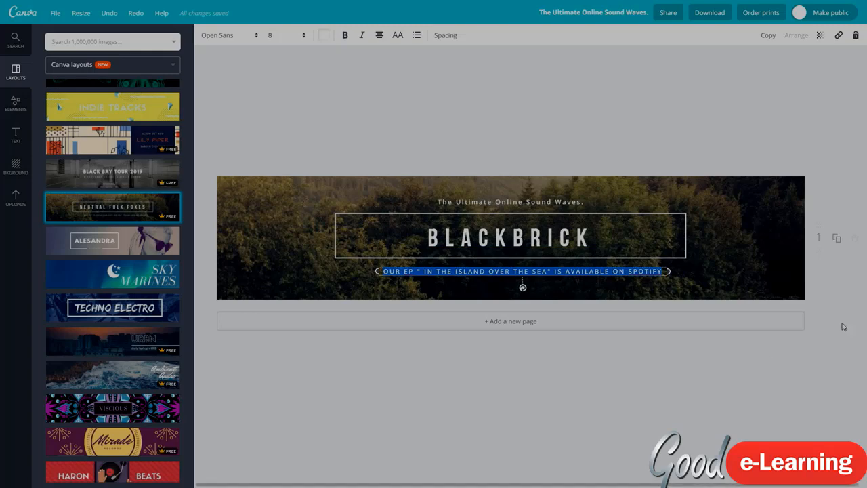
text(www.)
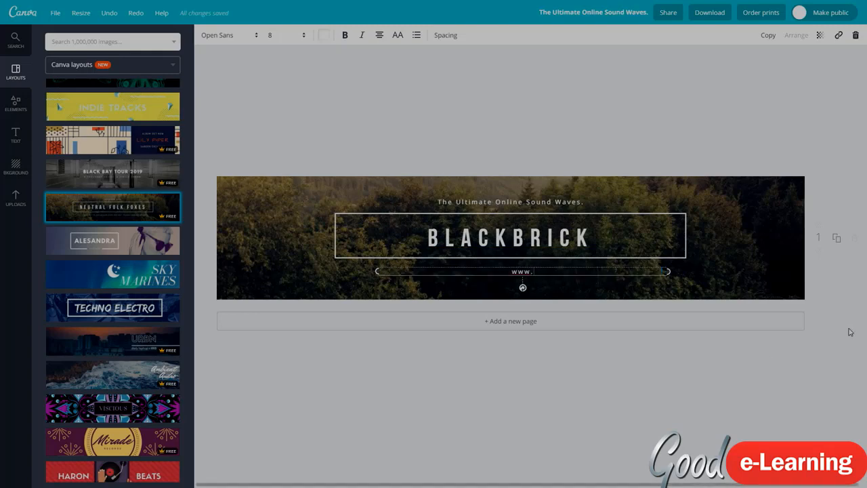
text(blackbricktraining.co.uk)
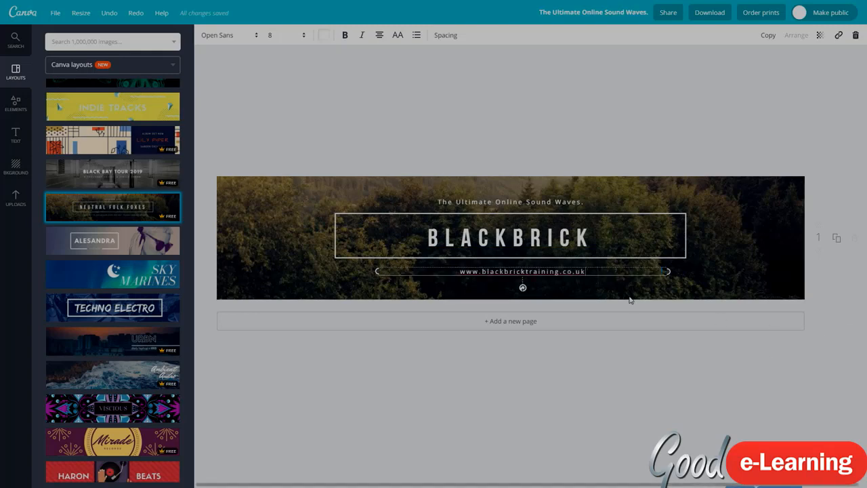
click(616, 288)
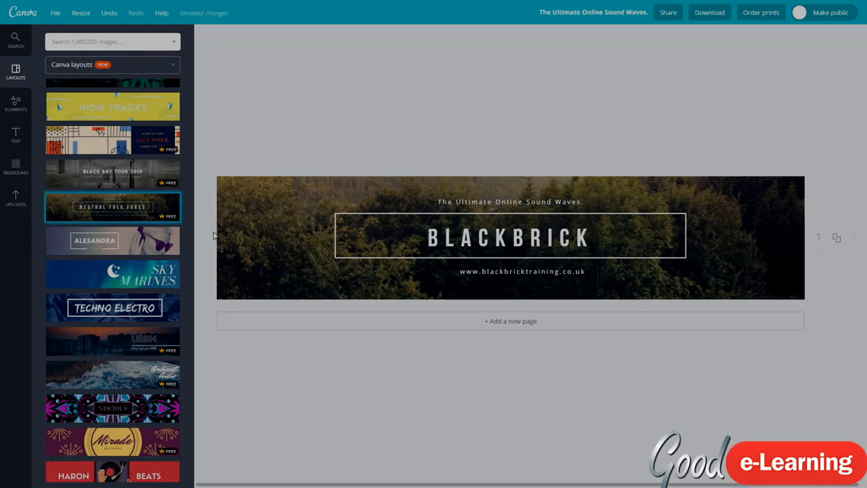
Step: Search the image library for "music"
click(15, 103)
click(64, 101)
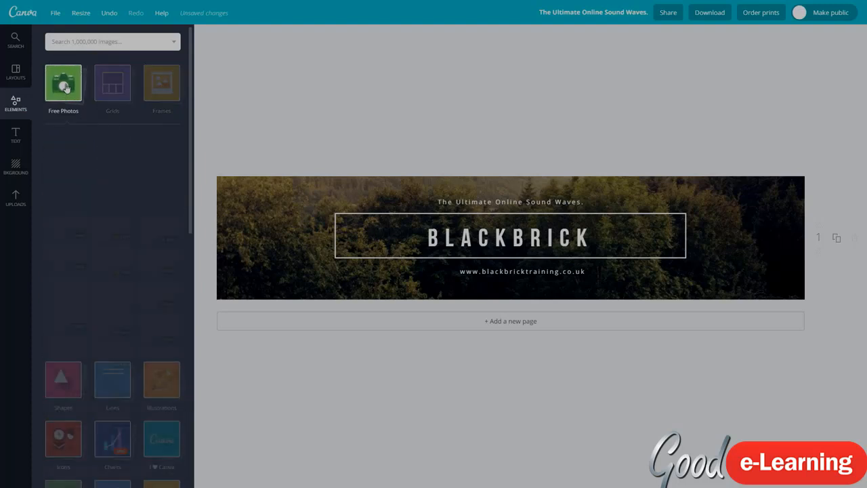
click(69, 40)
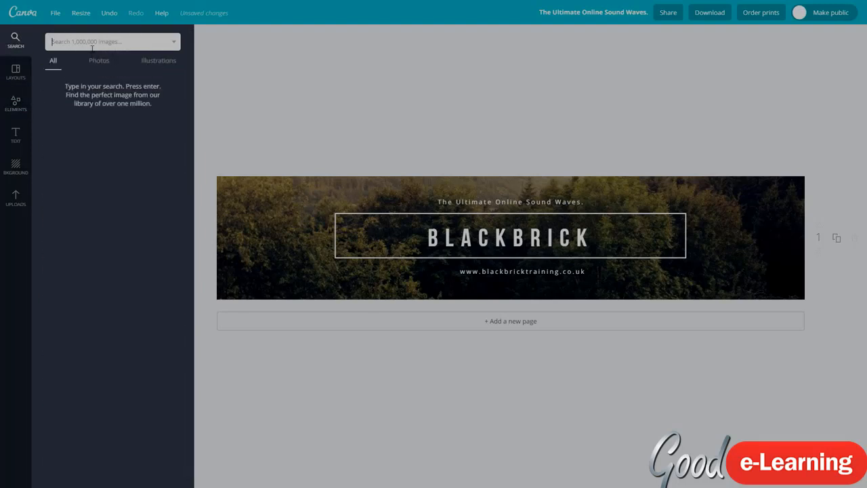
text(music)
key(Return)
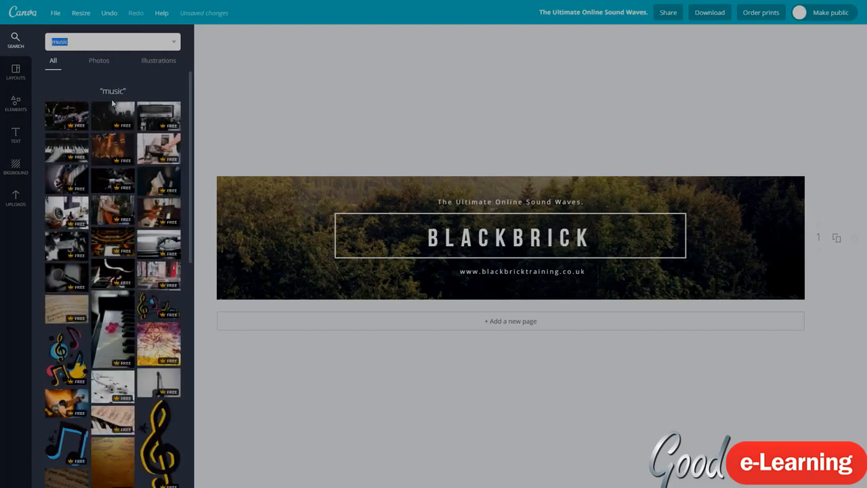
click(15, 198)
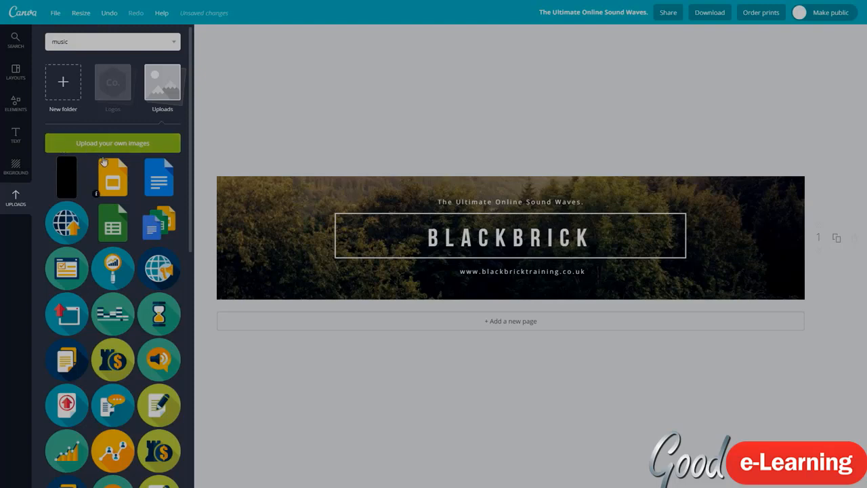
click(16, 41)
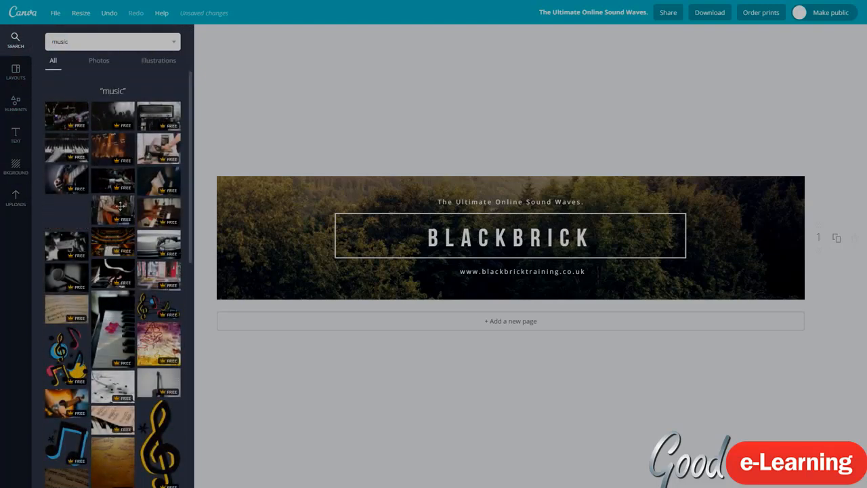
Step: Try the speaker, sheet music book, turntable and piano player photos as the banner background
drag(72, 216, 228, 258)
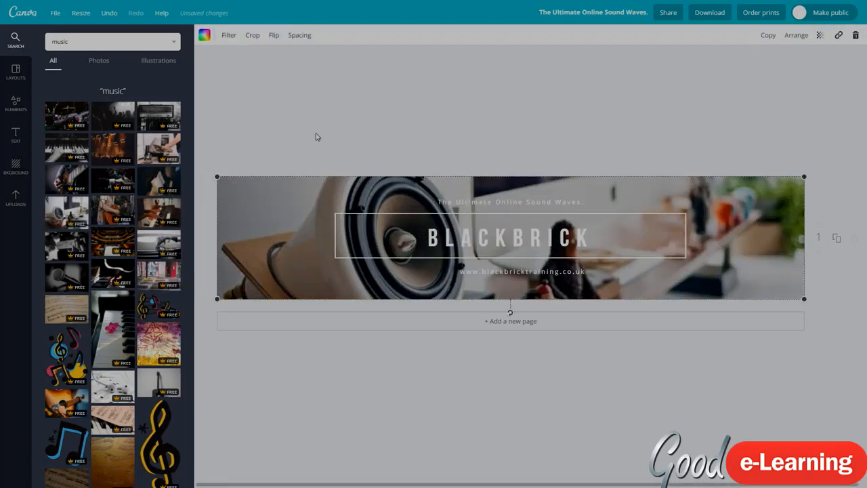
drag(153, 179, 253, 199)
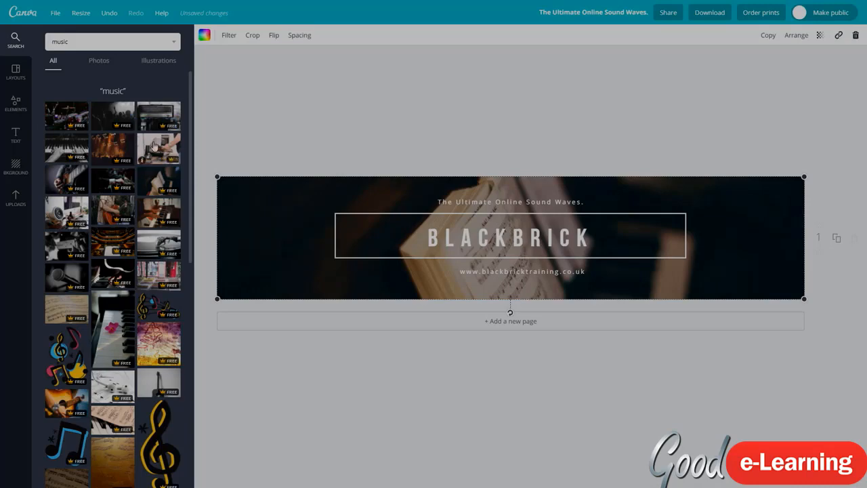
scroll(184, 315, down, 1)
drag(159, 199, 474, 271)
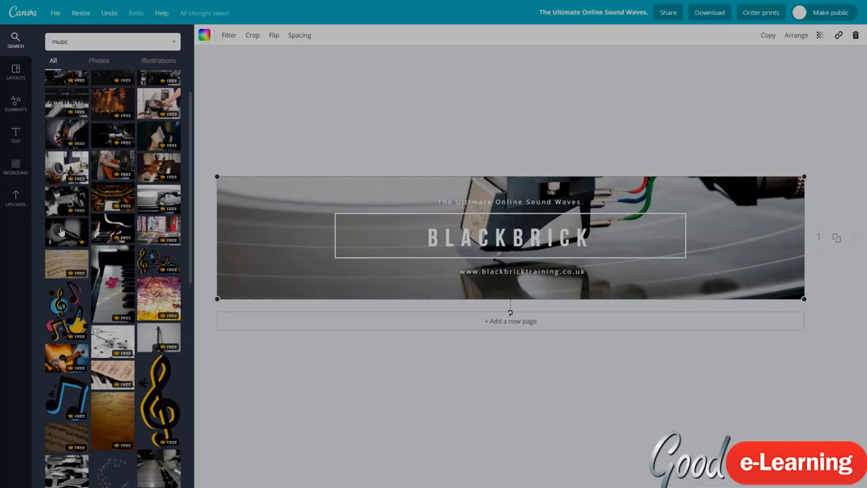
drag(108, 231, 258, 237)
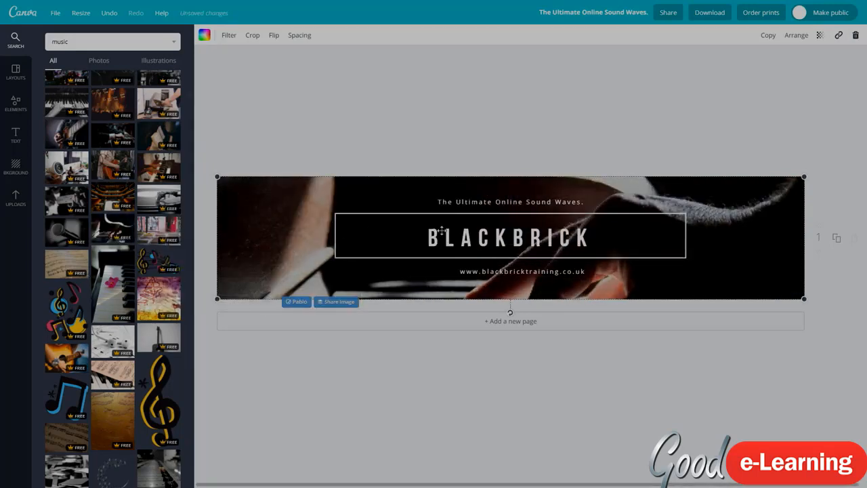
Step: Set the photo of a hand browsing vinyl records as the banner background and reposition it to show the lower record rows
drag(119, 141, 273, 223)
double_click(748, 246)
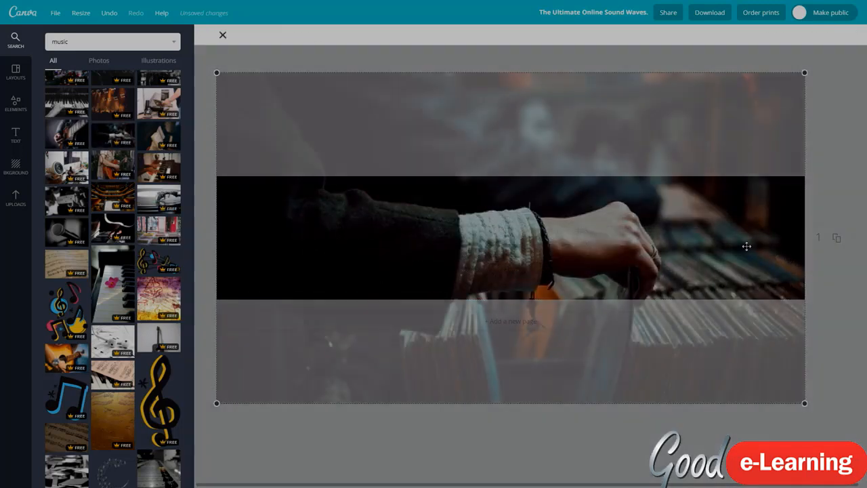
drag(591, 275, 584, 168)
key(Return)
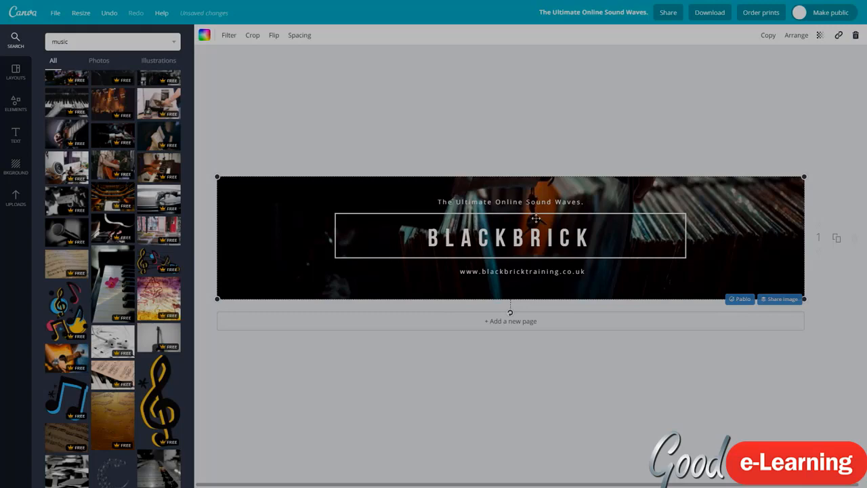
click(429, 236)
click(429, 236)
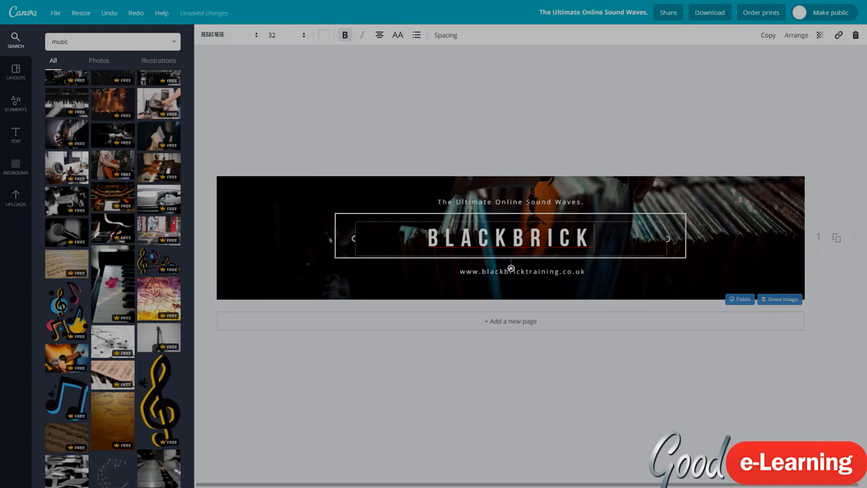
click(430, 132)
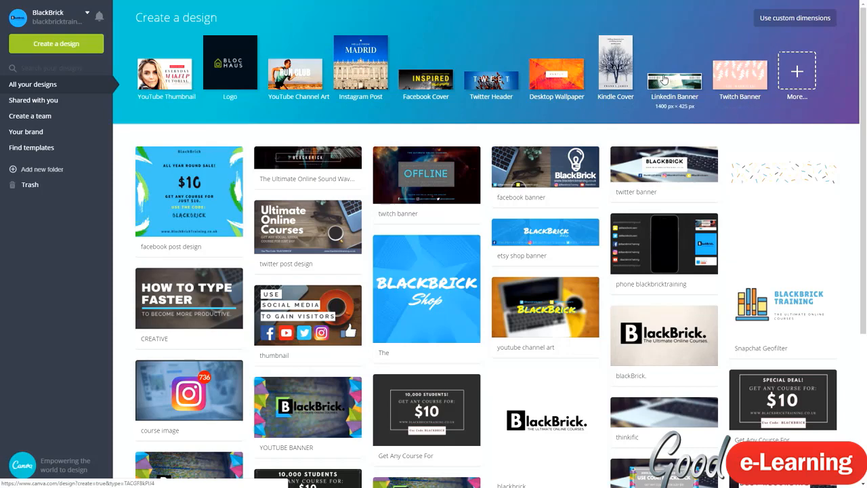
Step: Create a new design in the LinkedIn Banner format and look through its layouts
click(664, 79)
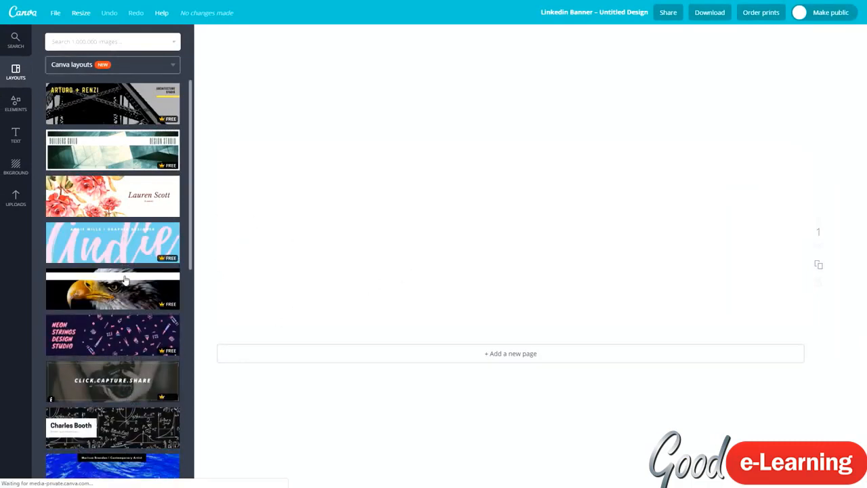
scroll(107, 217, down, 8)
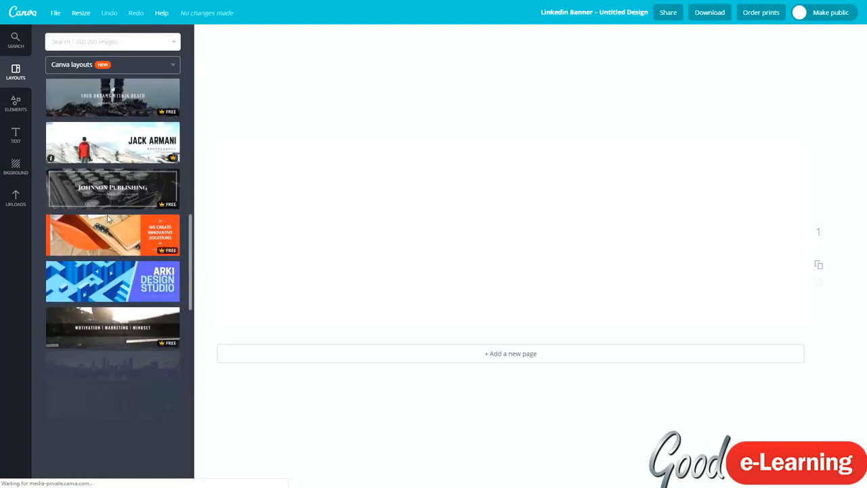
scroll(106, 218, up, 8)
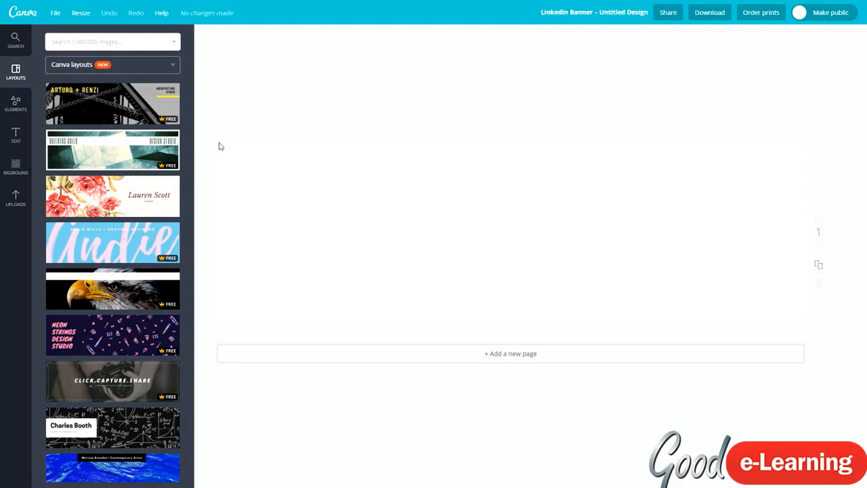
drag(219, 146, 807, 330)
Step: Title the design "Linkedin Banner"
click(587, 16)
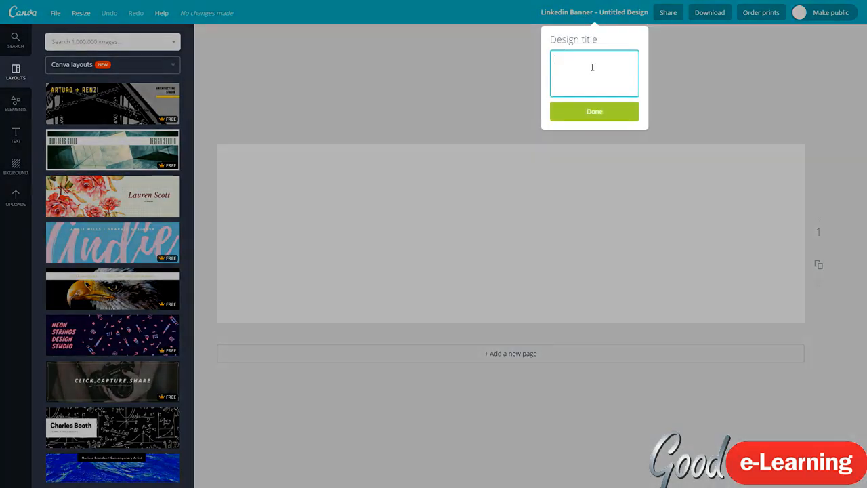
text(Li)
text(nkedin Banner)
key(Return)
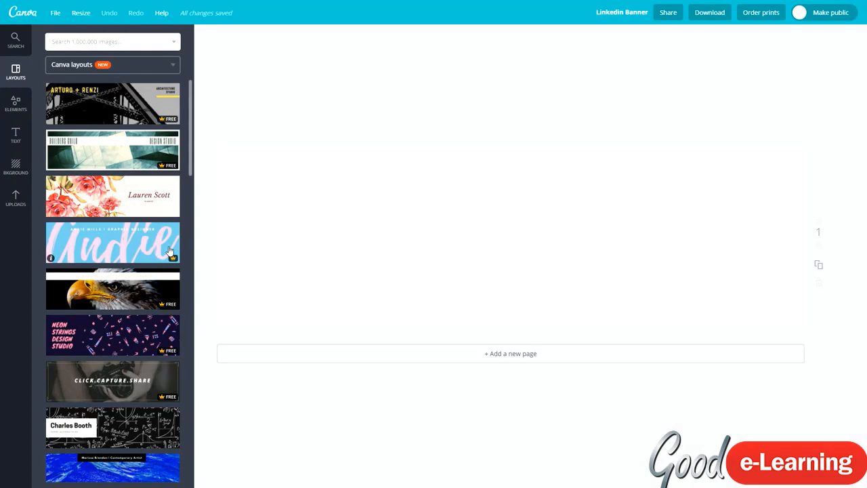
Step: Browse the LinkedIn banner layouts and apply the one titled "MOTIVATION | MARKETING | MINDSET"
scroll(114, 213, down, 3)
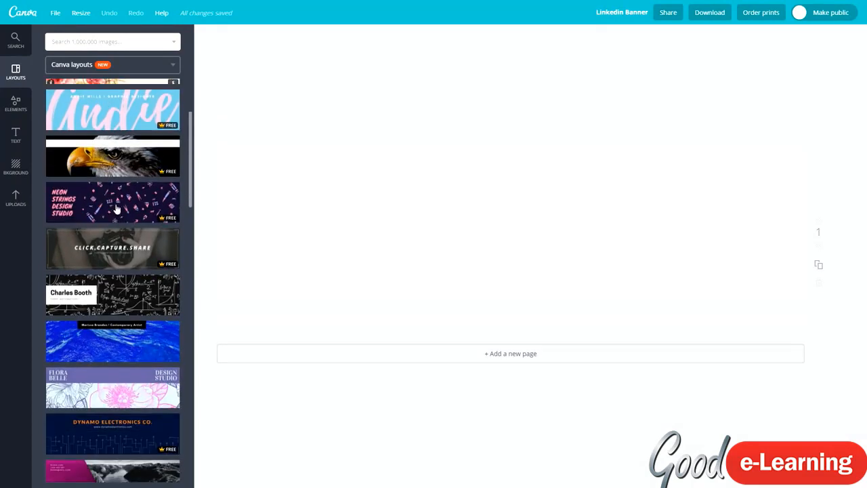
scroll(129, 224, down, 2)
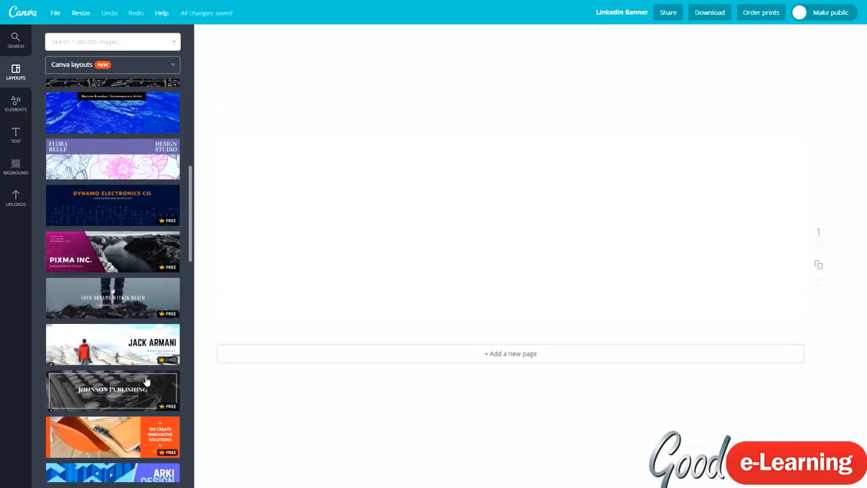
scroll(136, 391, down, 3)
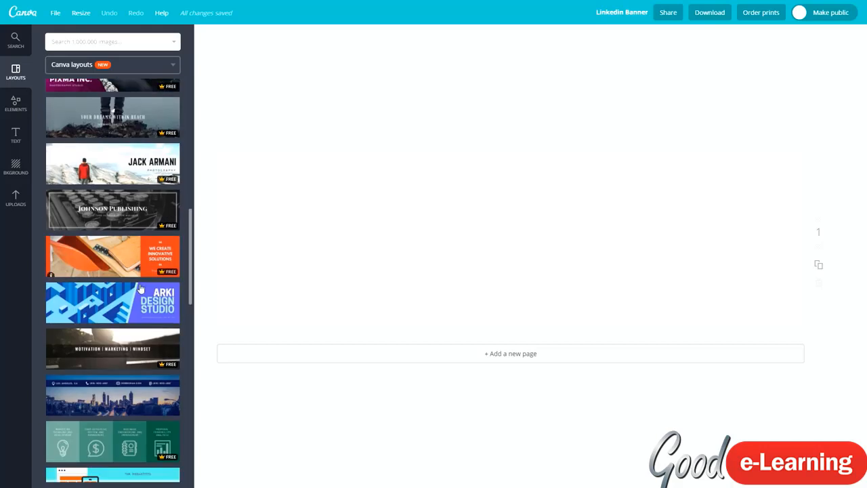
click(116, 357)
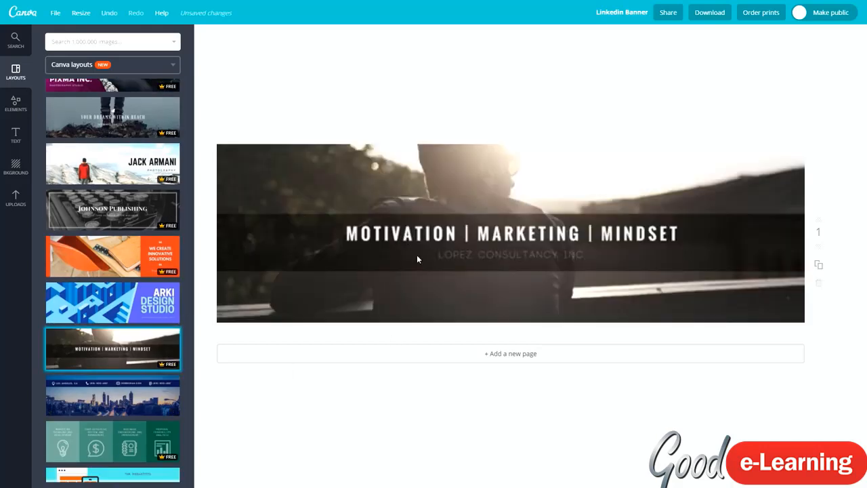
scroll(133, 289, down, 5)
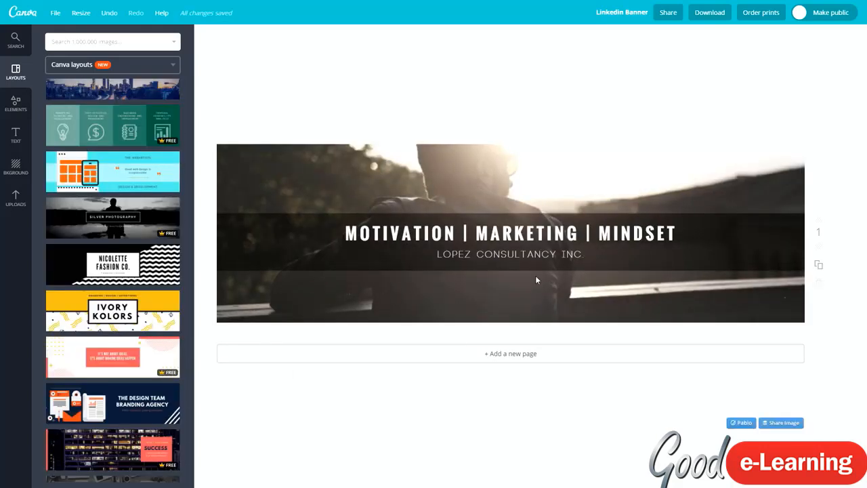
Step: Replace the company line below the heading with "BLACKBRICK"
double_click(520, 254)
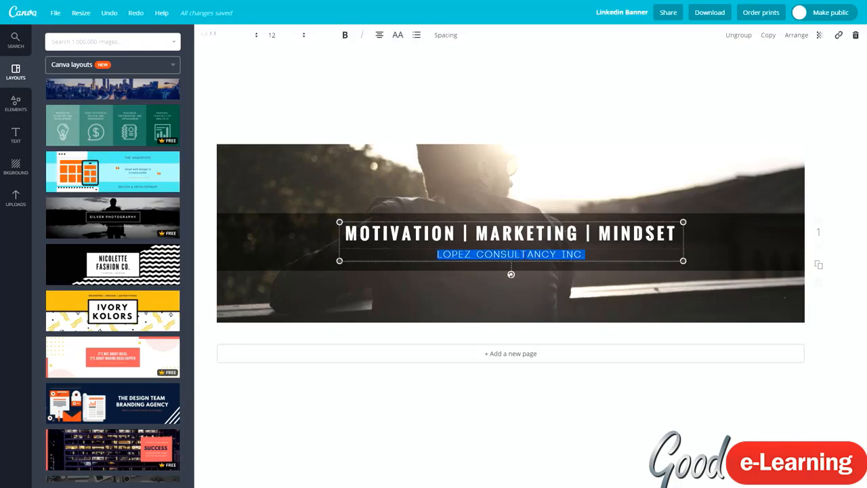
key(BackSpace)
text(BLACKBRICK)
key(Escape)
Step: In the main heading, replace "MOTIVATION" with "ONLINE COURSES" and "MARKETING" with "24/7 SUPPORT"
click(404, 235)
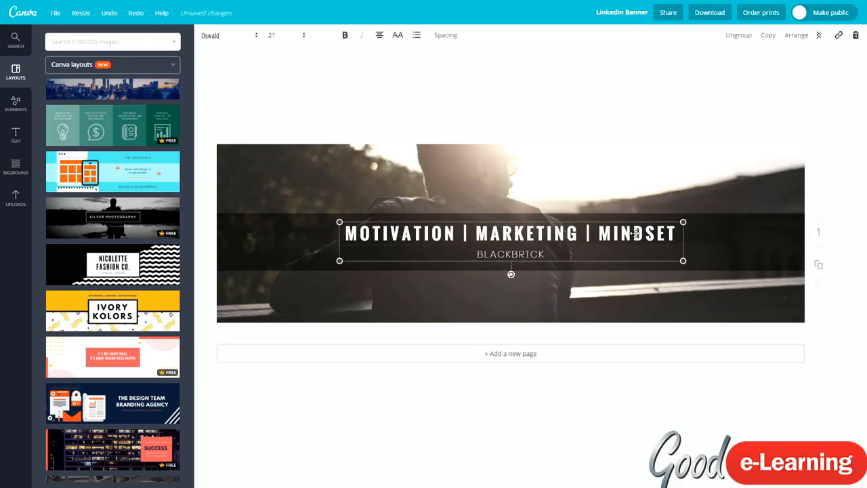
double_click(460, 236)
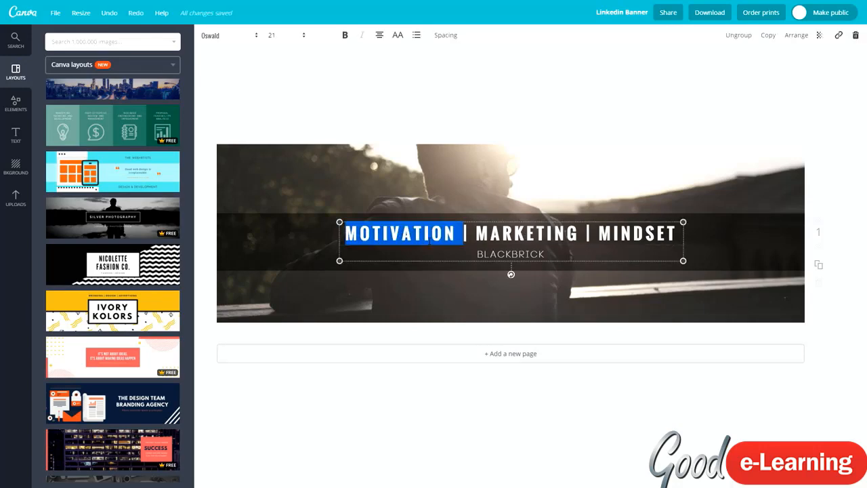
text(ONLINE COURSES)
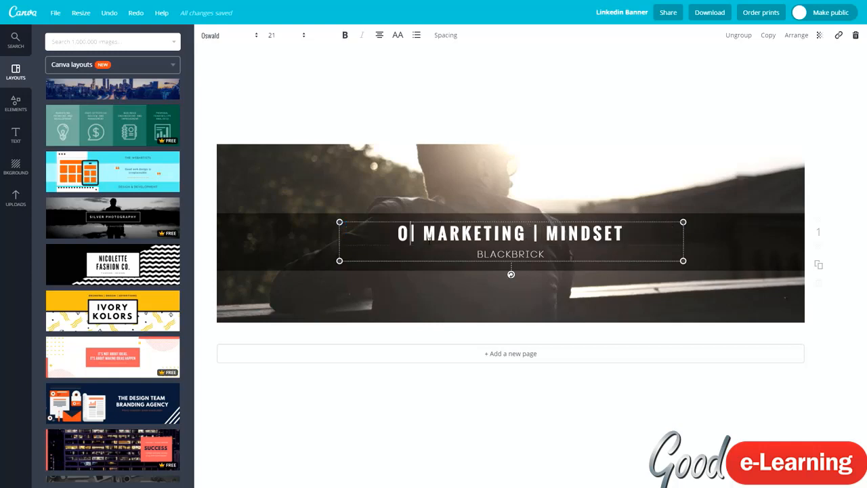
double_click(476, 254)
text(24/7 )
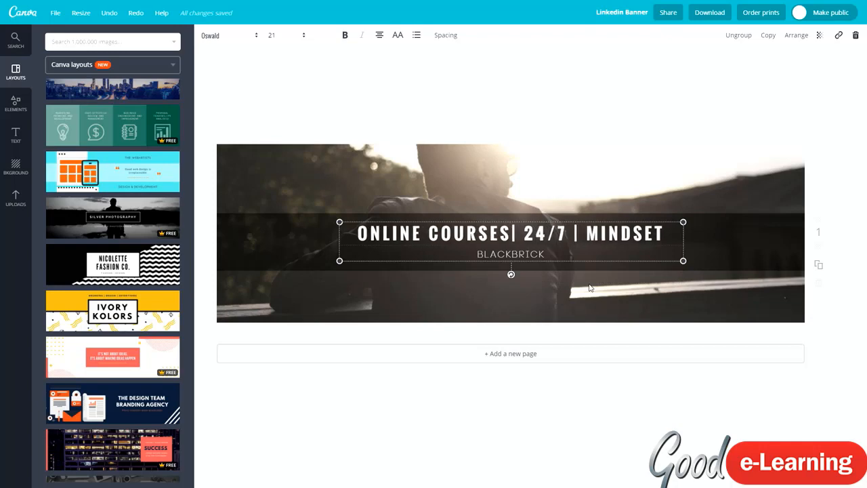
text(SUPPO)
key(BackSpace)
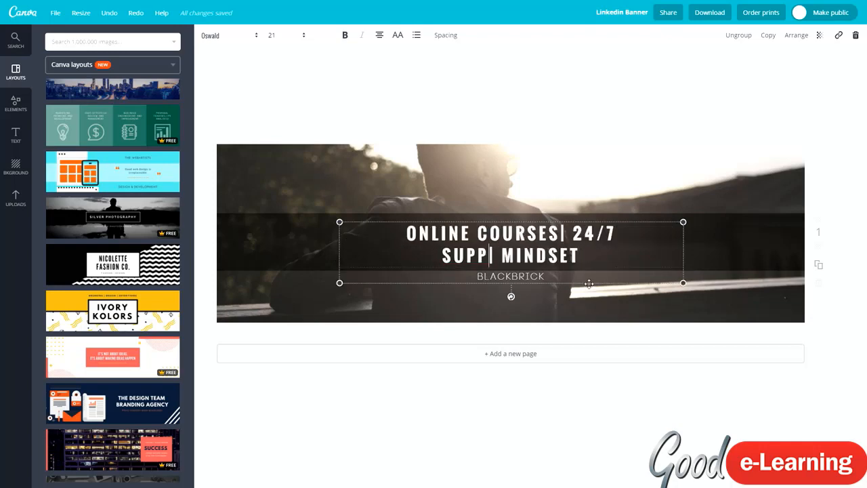
text(ORT)
Step: Replace the heading's last word, "MINDSET", with "25,000+ STUDENTS"
double_click(546, 255)
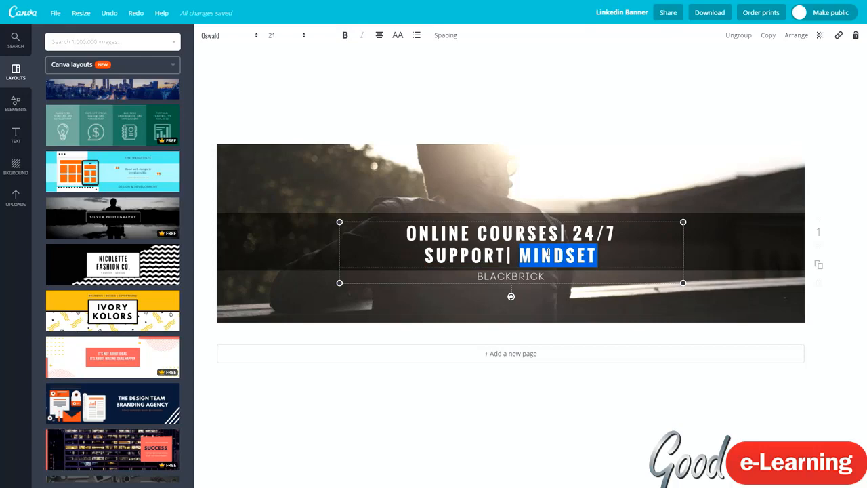
text(2)
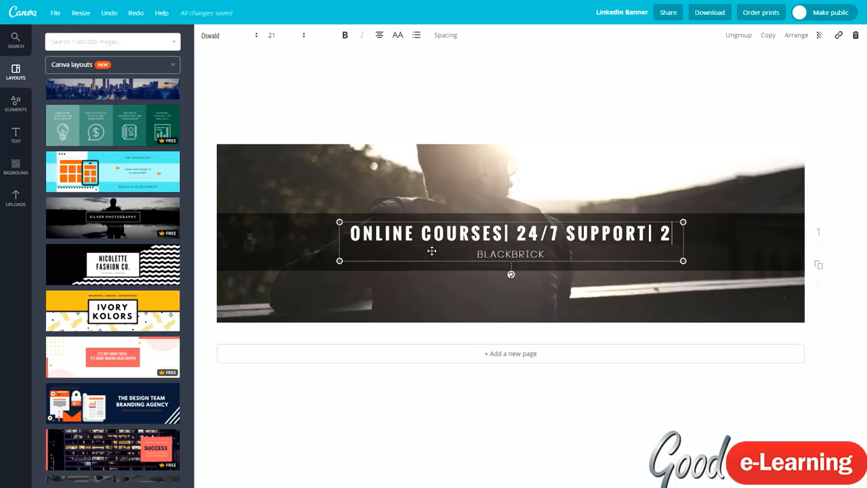
text(5,00)
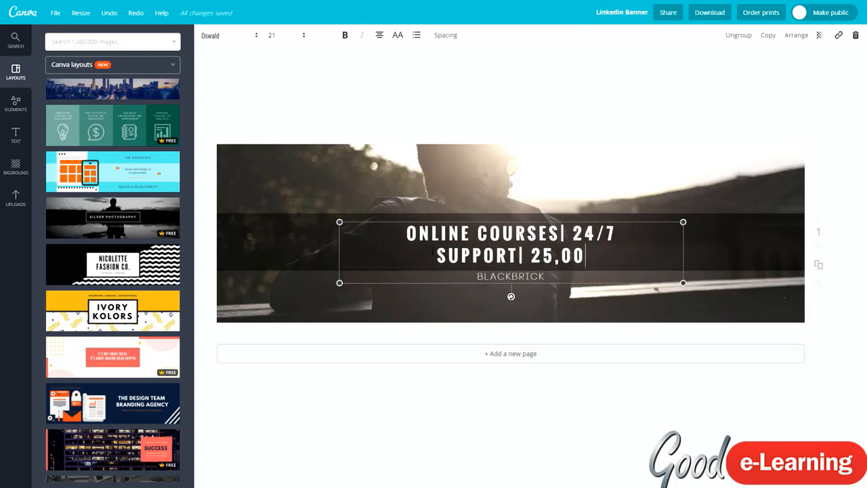
text(0 + STUDENTS)
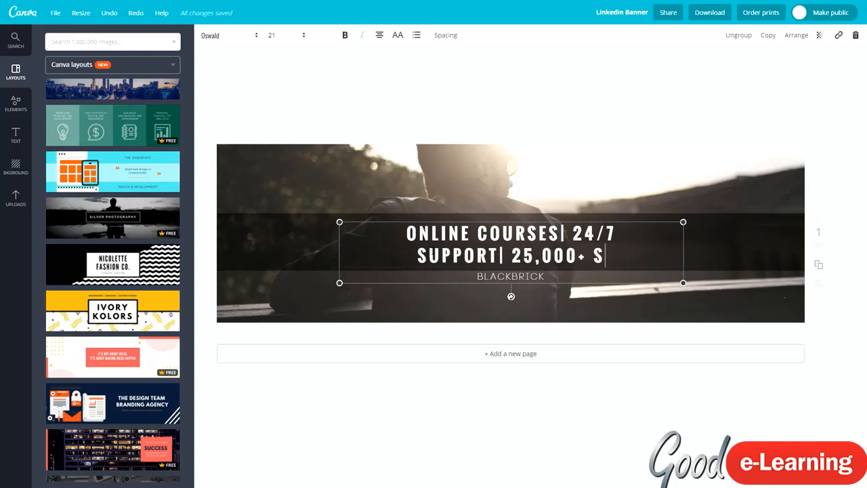
Step: Reduce the heading's font size stepwise through 18 and 16 to 14 so it fits on one line
click(273, 37)
click(273, 140)
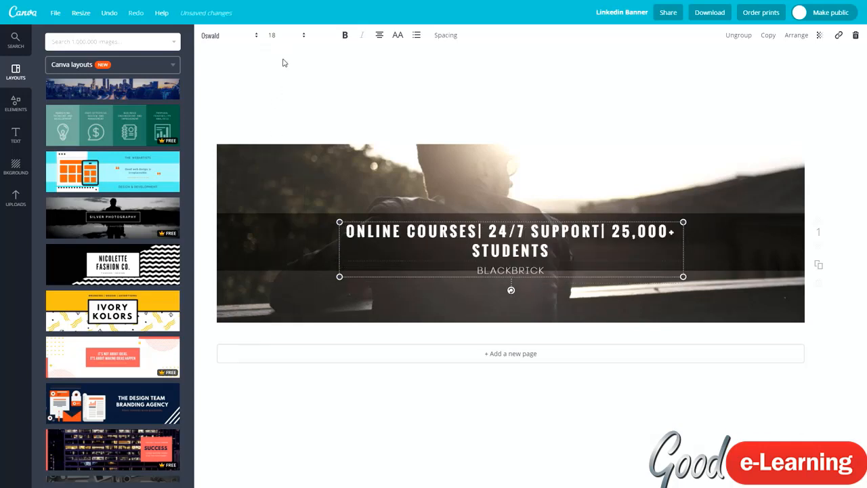
click(273, 35)
click(274, 127)
click(290, 35)
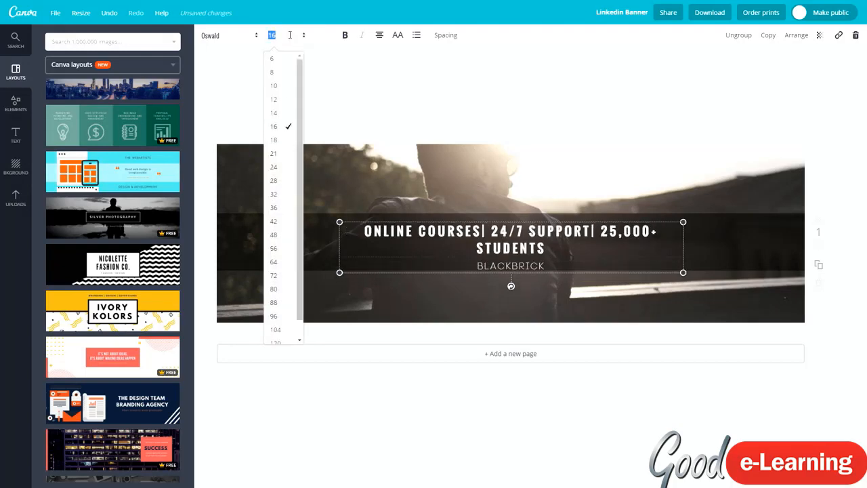
click(284, 114)
key(Escape)
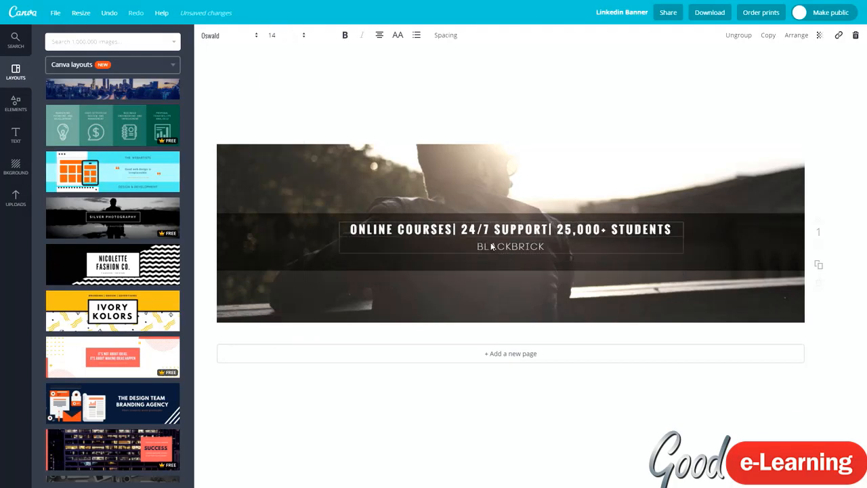
Step: Enlarge the heading and company name group to a heading size of 21 and centre it on the dark band
click(353, 234)
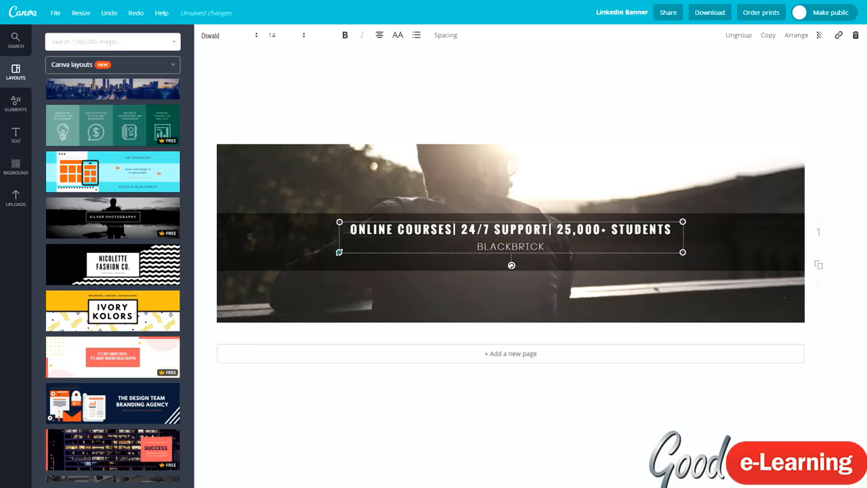
drag(339, 252, 280, 258)
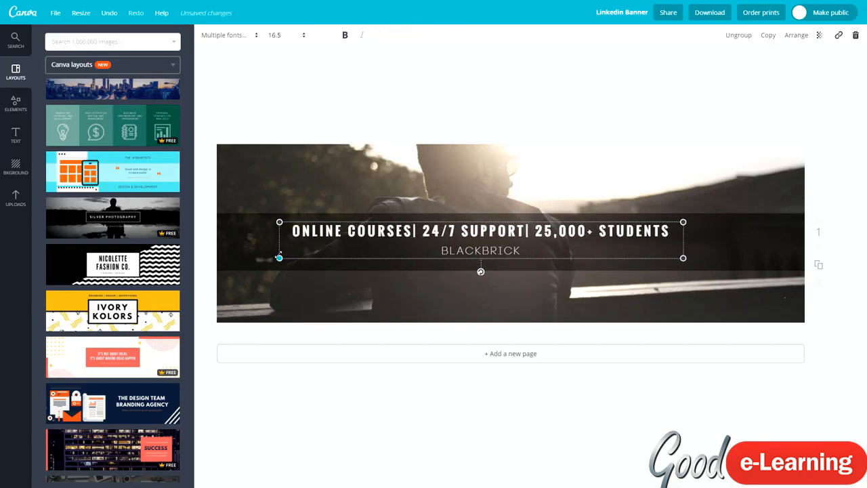
drag(681, 254, 776, 288)
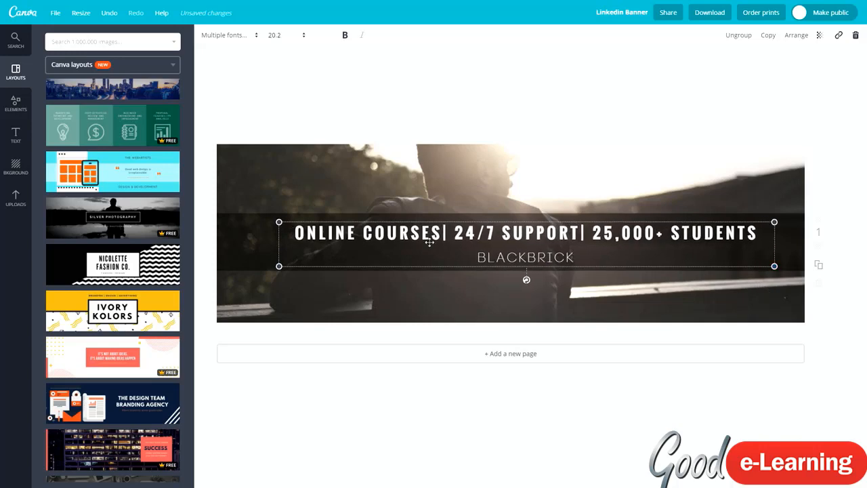
drag(285, 223, 238, 217)
drag(468, 231, 475, 231)
key(Escape)
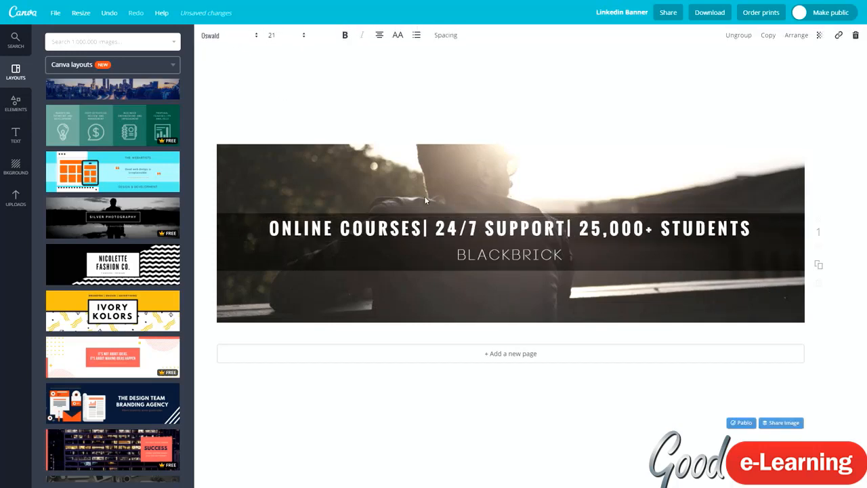
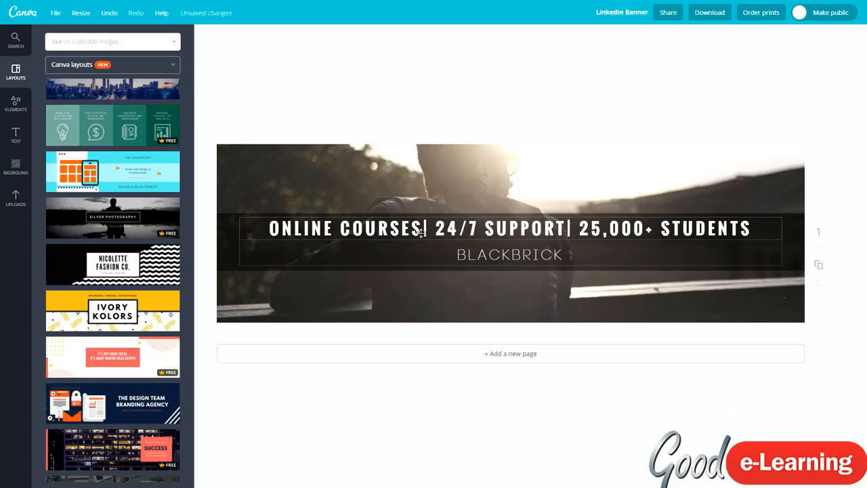
Step: Add a space before each vertical bar in the heading so it reads "ONLINE COURSES | 24/7 SUPPORT | 25,000+ STUDENTS"
click(299, 230)
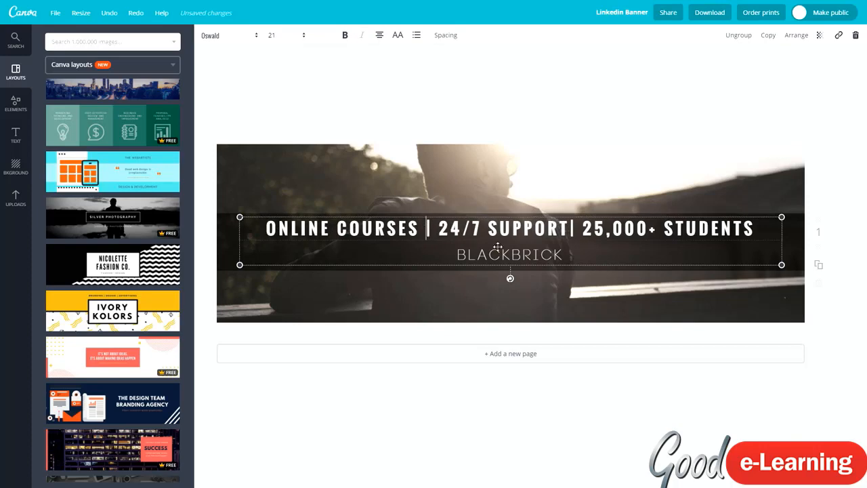
click(477, 295)
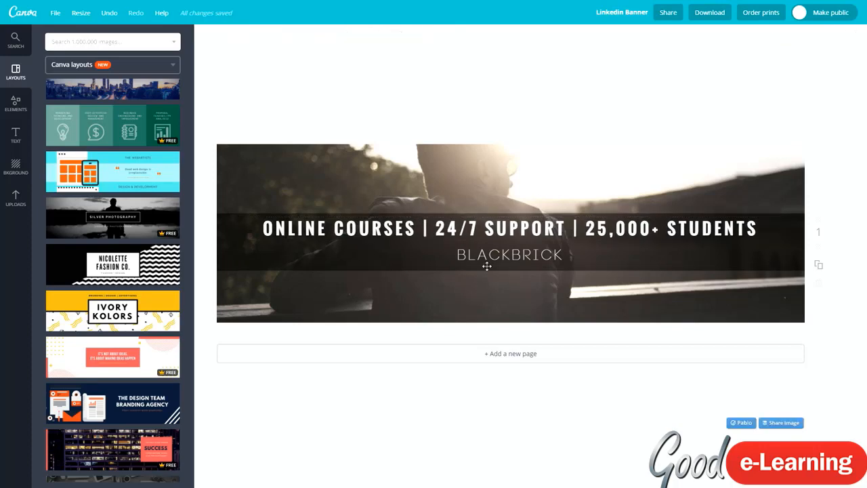
click(487, 266)
click(438, 133)
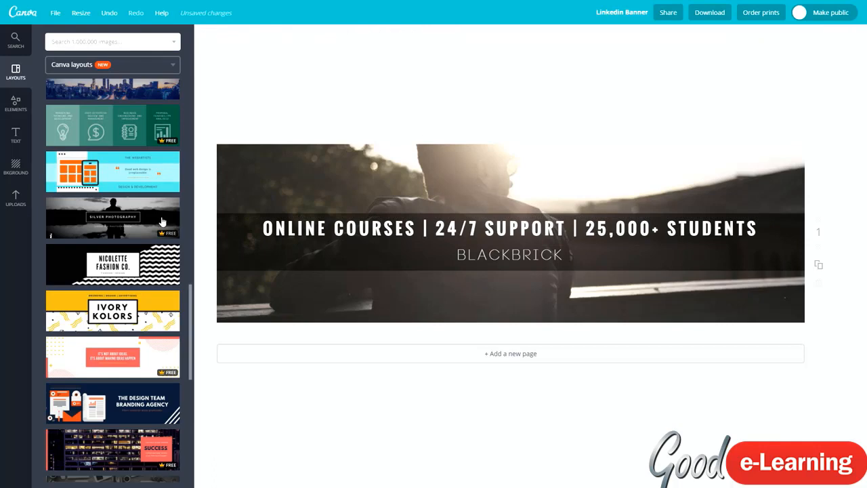
click(15, 134)
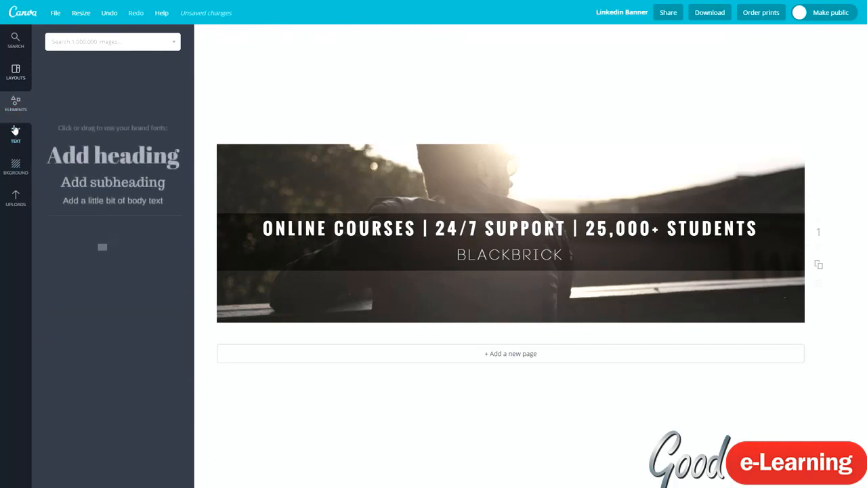
click(119, 138)
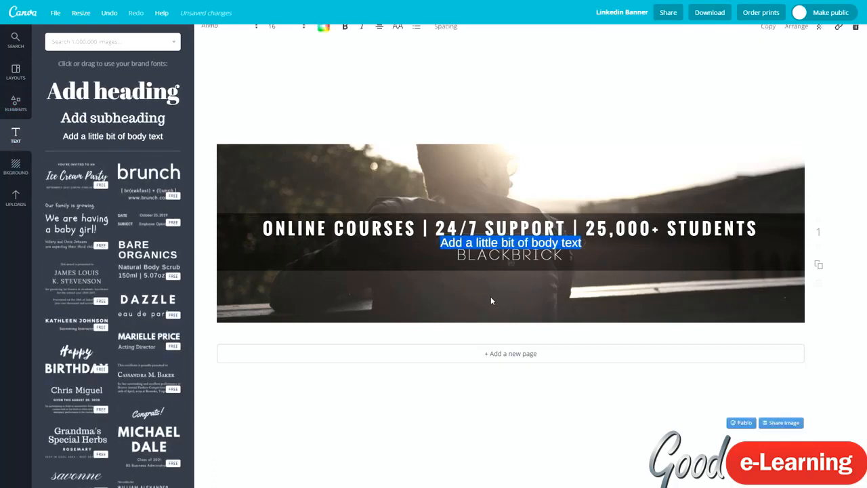
text(www.)
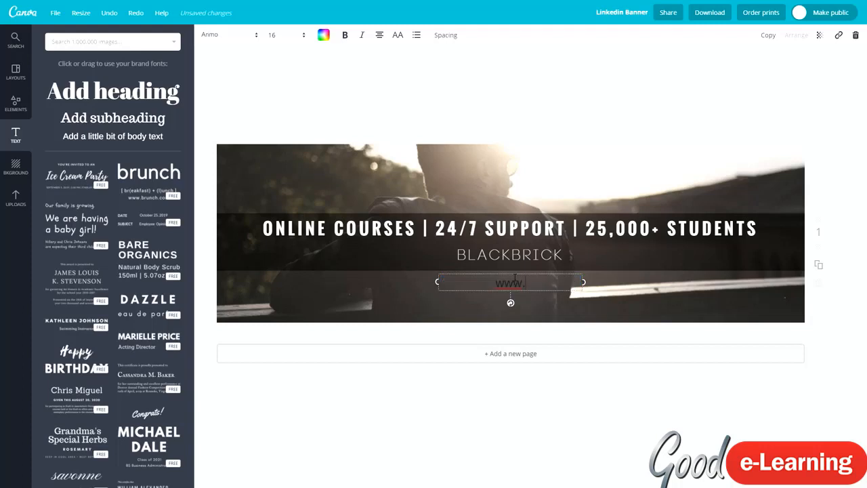
text(blackbricktraining.co.uk)
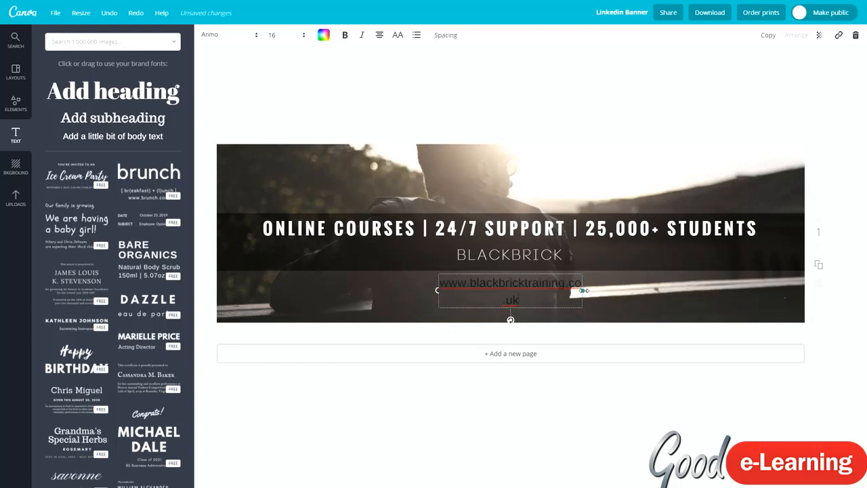
drag(582, 290, 605, 289)
drag(532, 274, 522, 271)
click(466, 312)
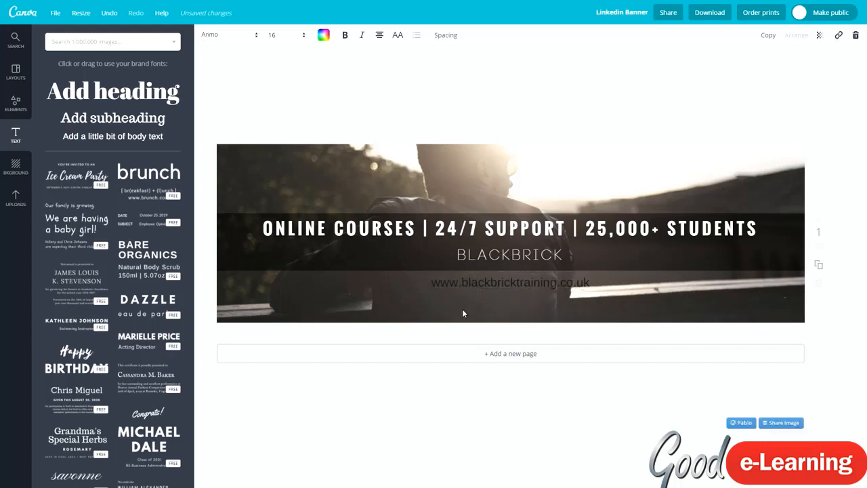
Step: Set the website line's font to Oswald and its colour to white
click(477, 295)
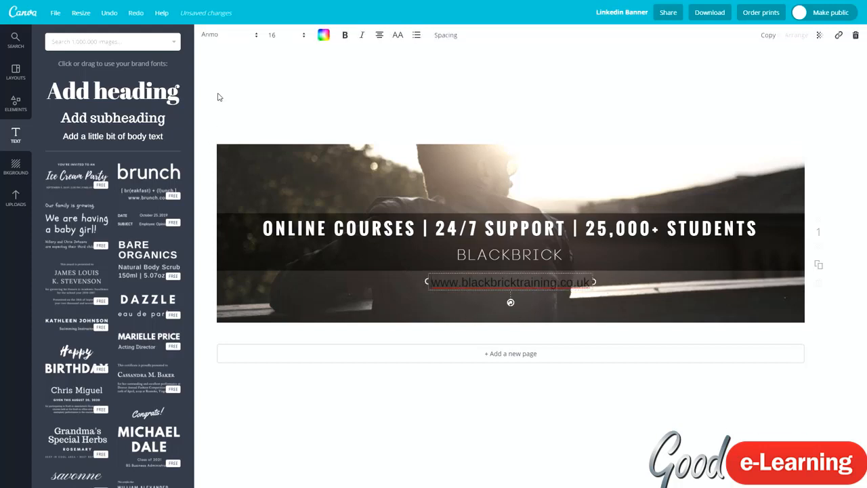
click(224, 35)
click(230, 104)
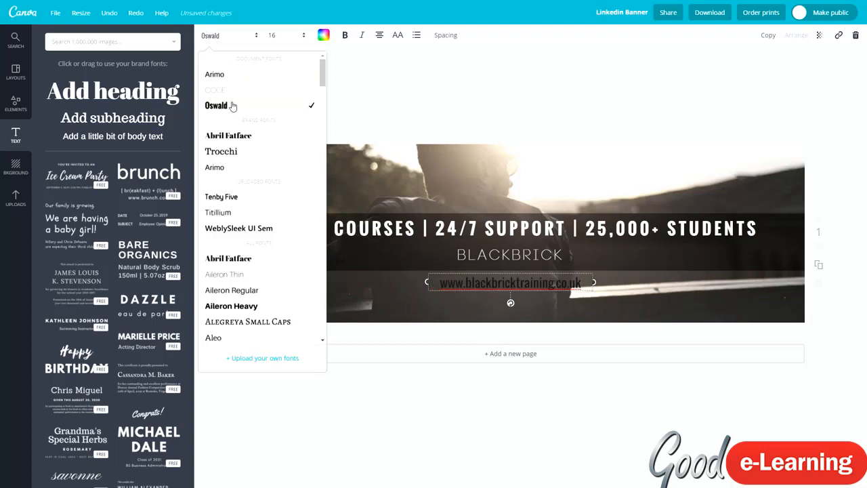
click(324, 35)
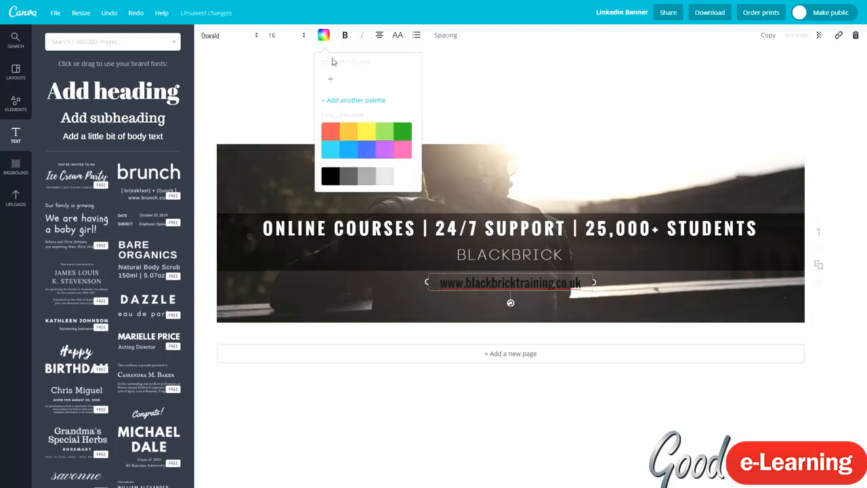
click(400, 178)
click(554, 136)
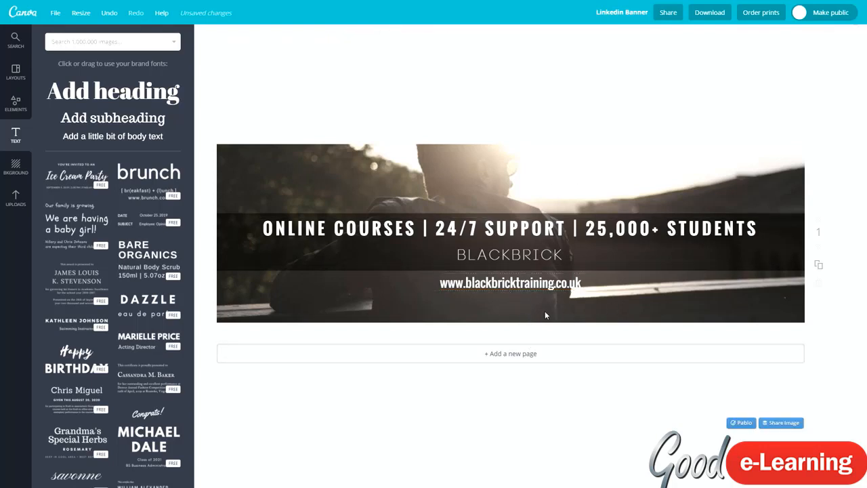
Step: Try the Code font on the website line, switch it to Arimo italic, and nudge the line slightly upward
click(440, 281)
click(237, 40)
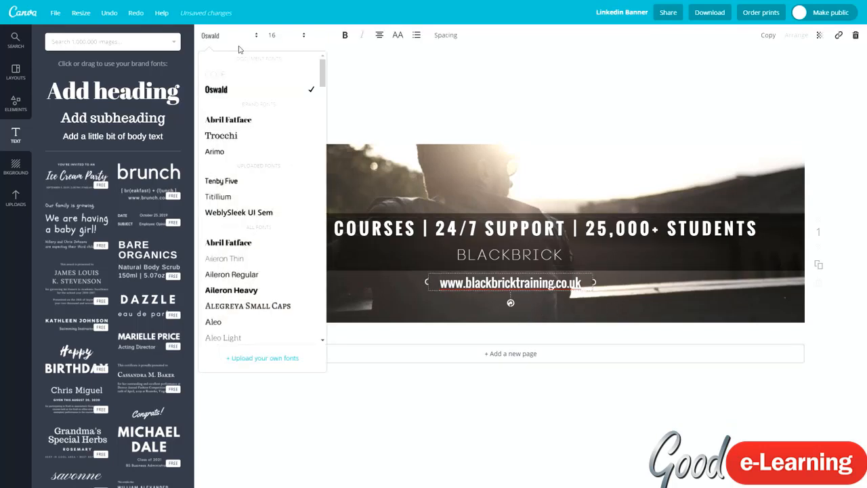
click(239, 75)
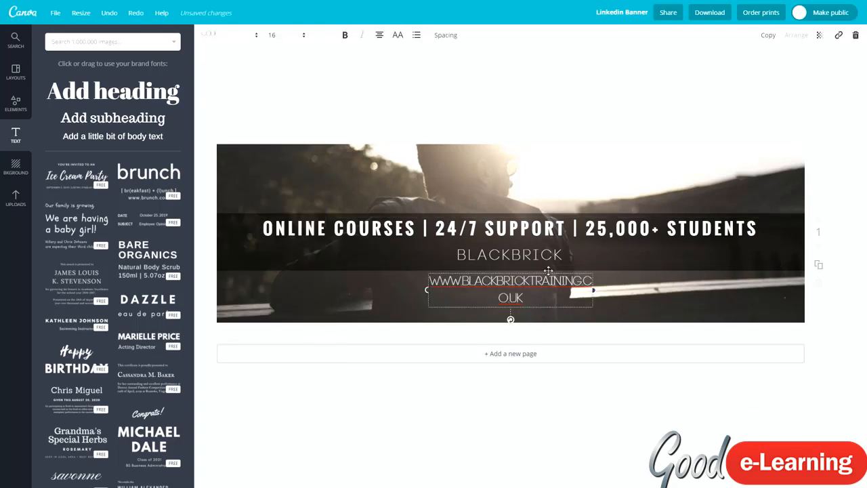
click(235, 40)
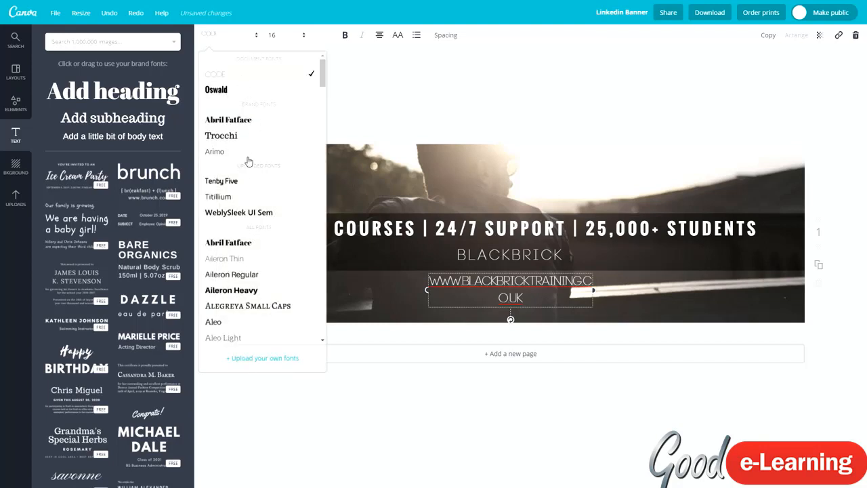
click(220, 152)
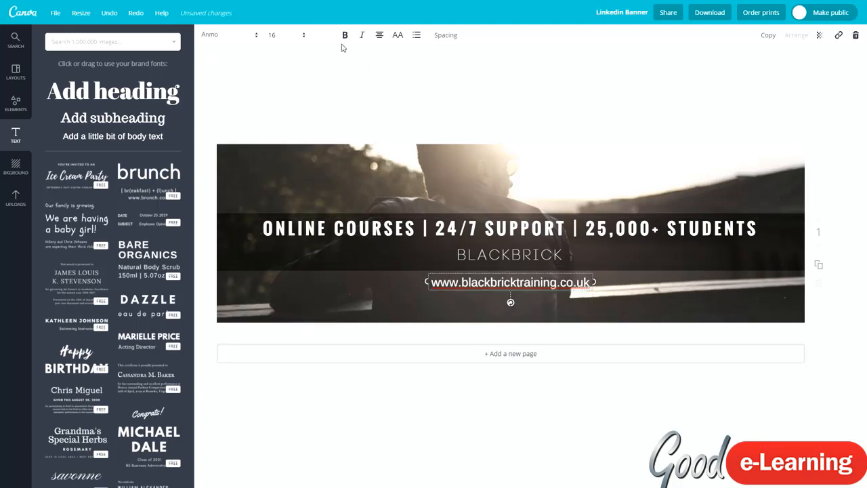
click(360, 36)
click(486, 110)
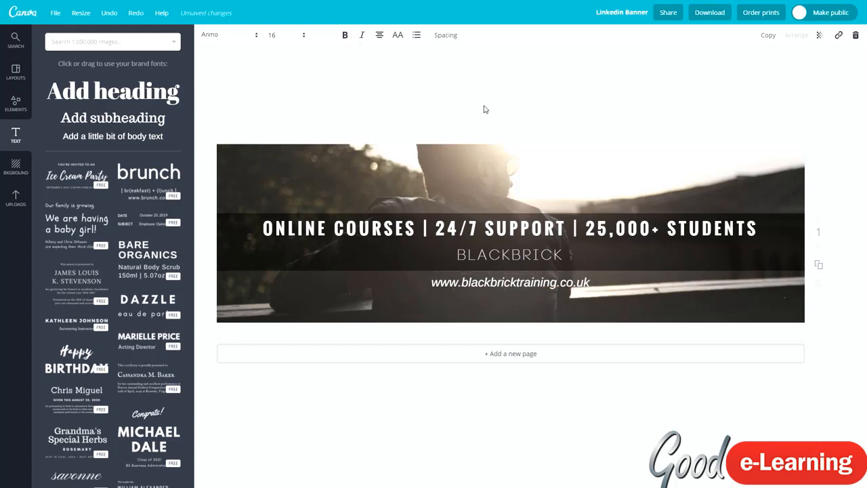
mouse_move(486, 281)
mouse_down()
mouse_move(486, 291)
mouse_move(487, 279)
mouse_up()
mouse_move(550, 282)
mouse_down()
mouse_move(550, 293)
mouse_move(549, 282)
mouse_up()
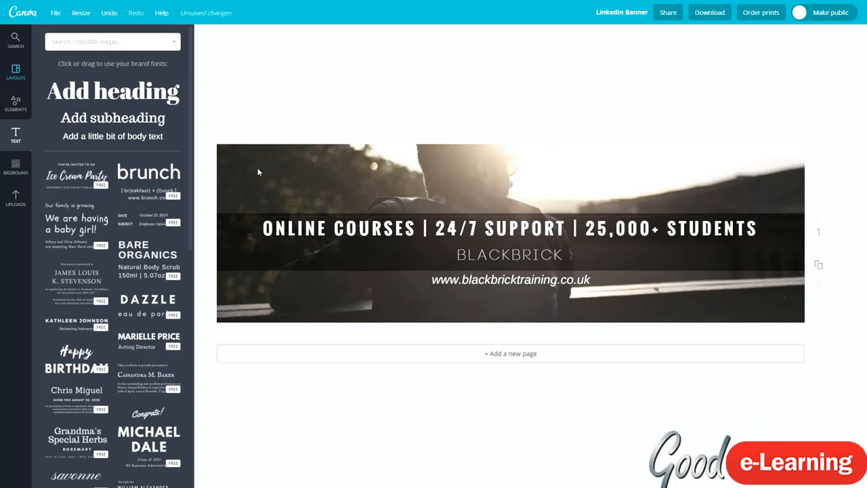
Step: Search the image library for "macbook" and browse the photos
click(16, 41)
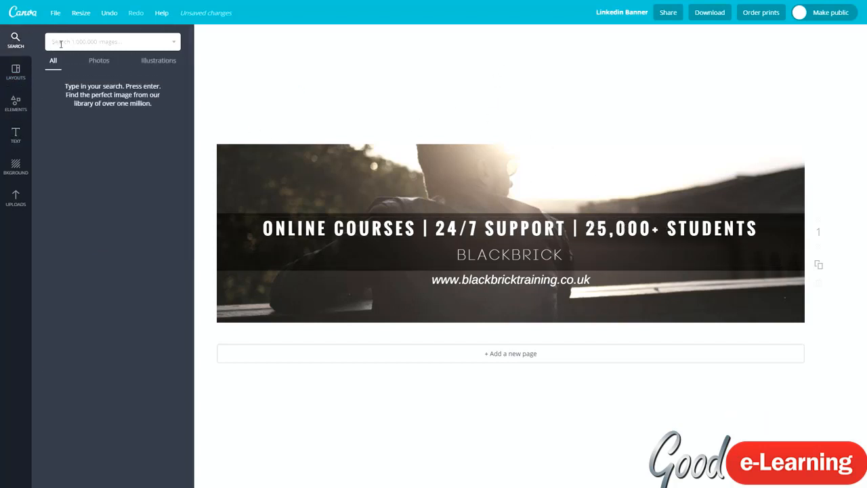
text(macbook)
key(Return)
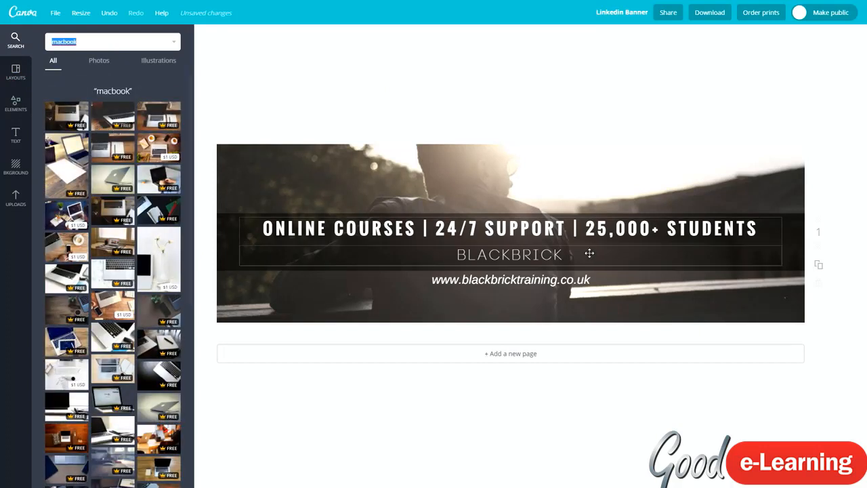
scroll(134, 325, down, 1)
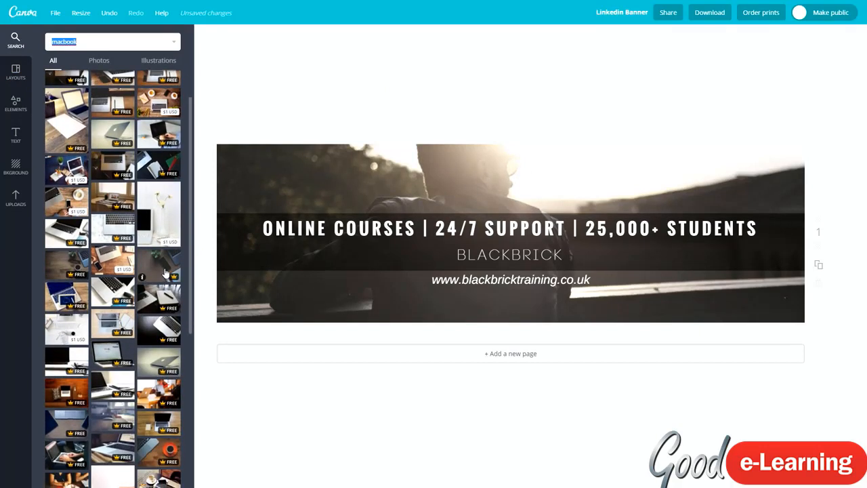
Step: Try the phone on woven fabric, the wooden desk with glasses and coffee, and the laptop on dark wood as banner backgrounds
drag(163, 268, 260, 203)
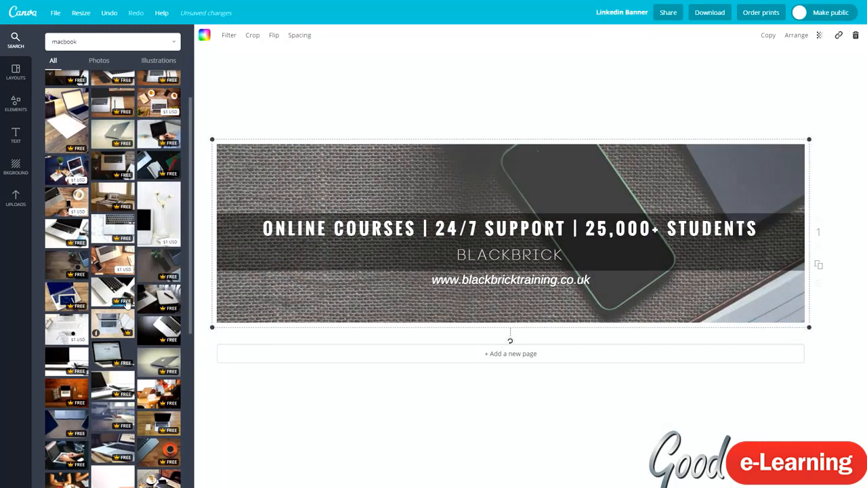
drag(70, 267, 316, 198)
scroll(101, 301, down, 1)
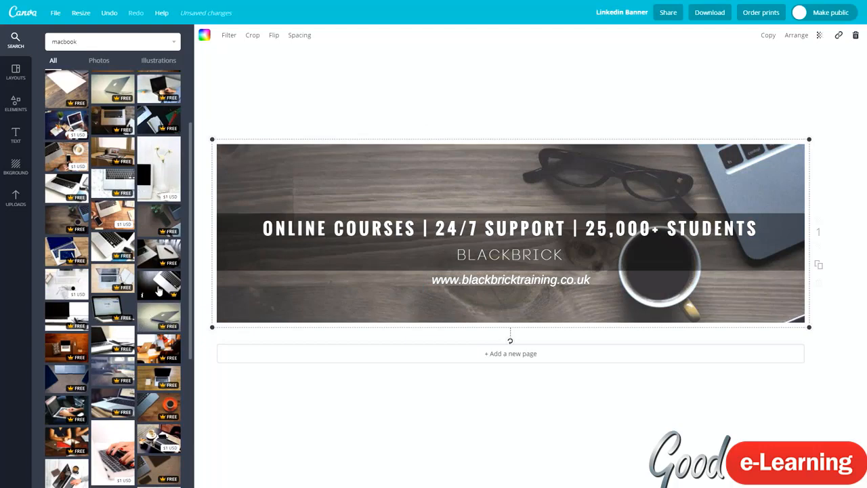
drag(162, 285, 354, 249)
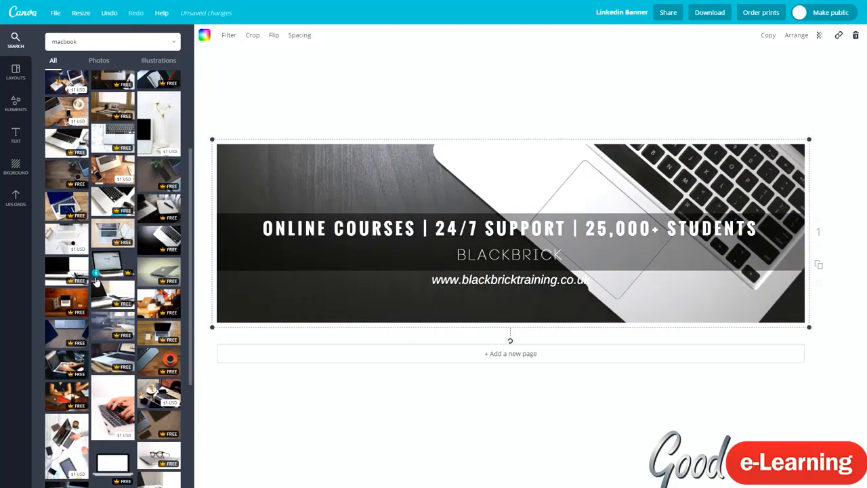
Step: Try the front-facing laptop photo, then set the angled laptop beside spiral notebooks as the banner background
drag(56, 267, 236, 212)
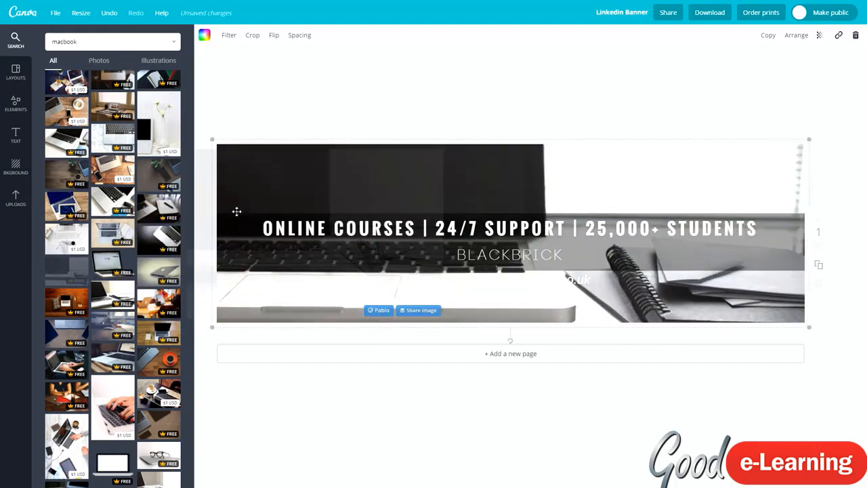
drag(114, 267, 258, 205)
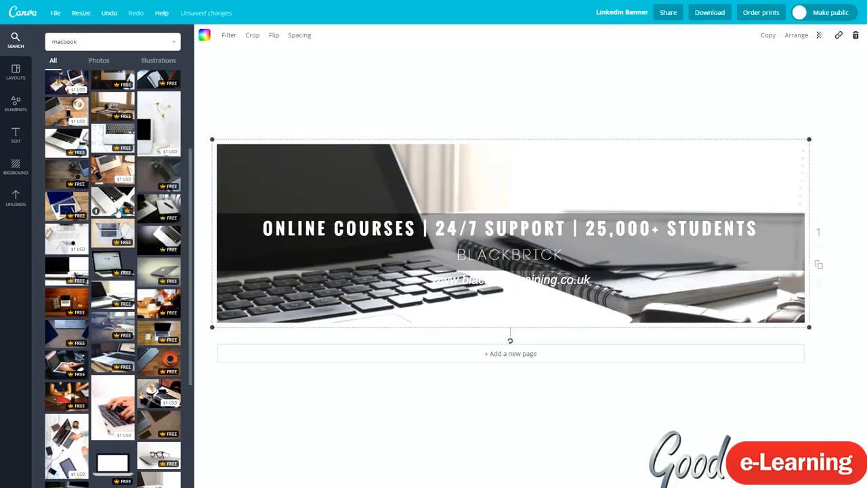
scroll(117, 212, up, 3)
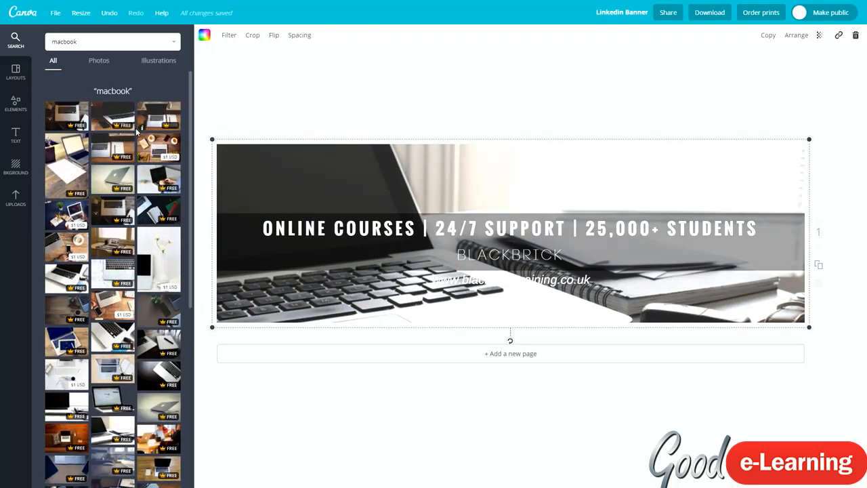
Step: Set the close-up photo of a laptop on a dark wooden desk as the banner background and colour the website line black
drag(112, 117, 240, 166)
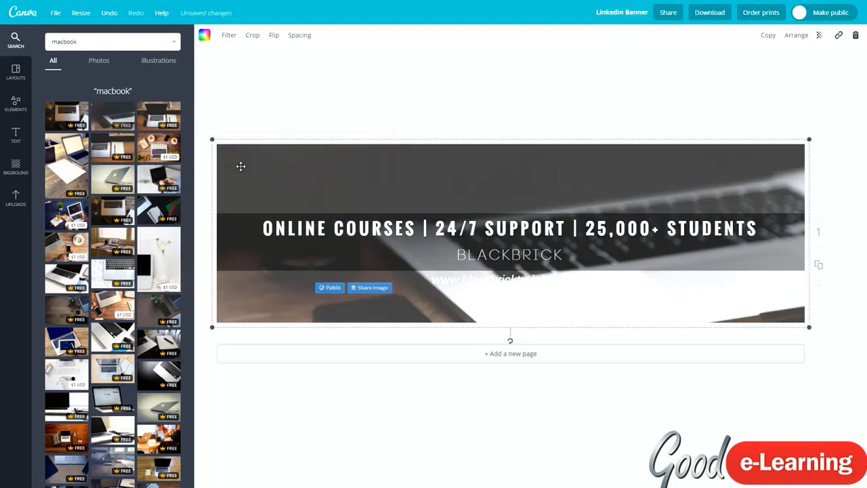
click(500, 129)
click(452, 273)
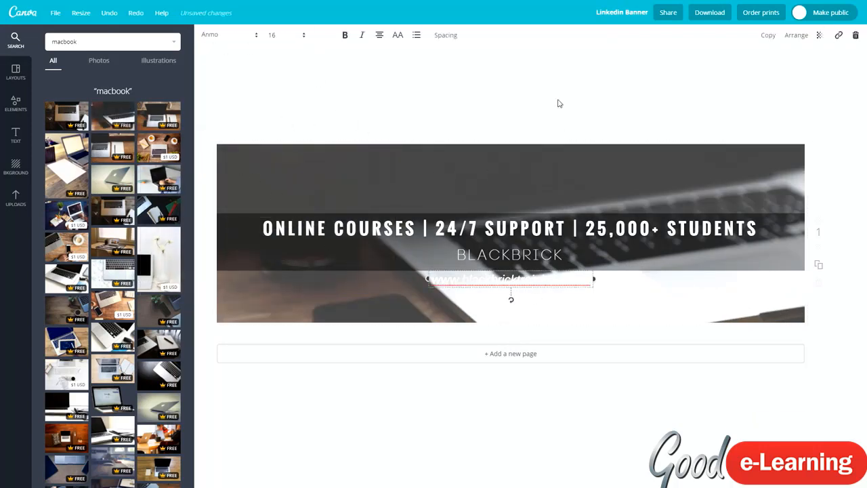
click(324, 35)
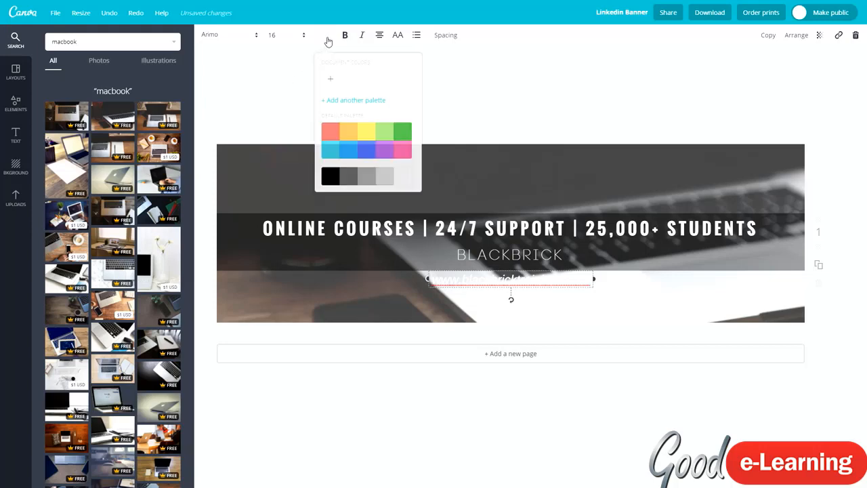
click(331, 176)
click(587, 91)
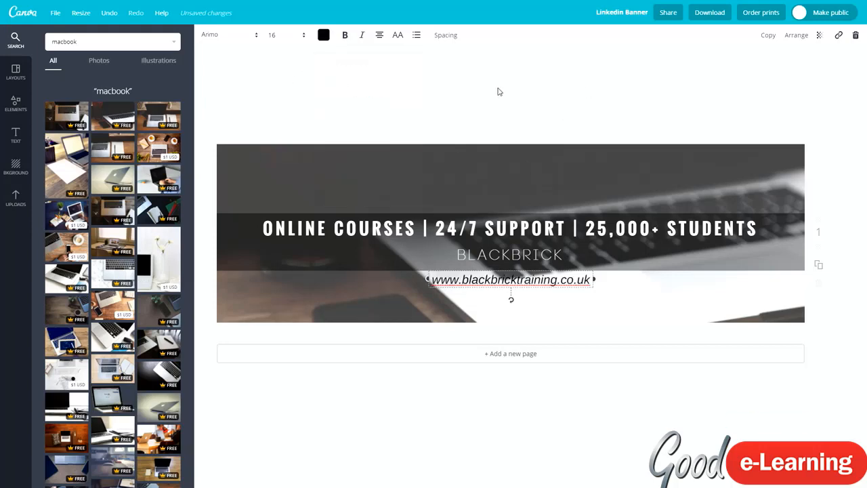
click(497, 89)
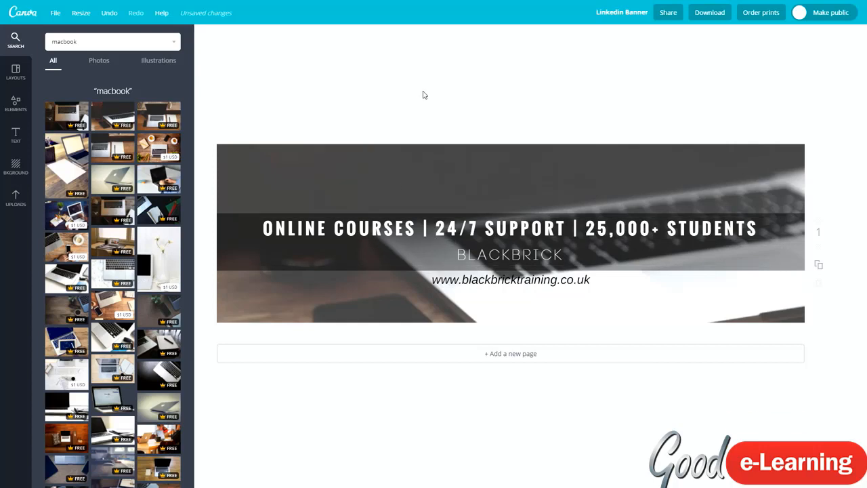
Step: Try the Titillium font on the website line, then set it to Aileron Thin
click(484, 281)
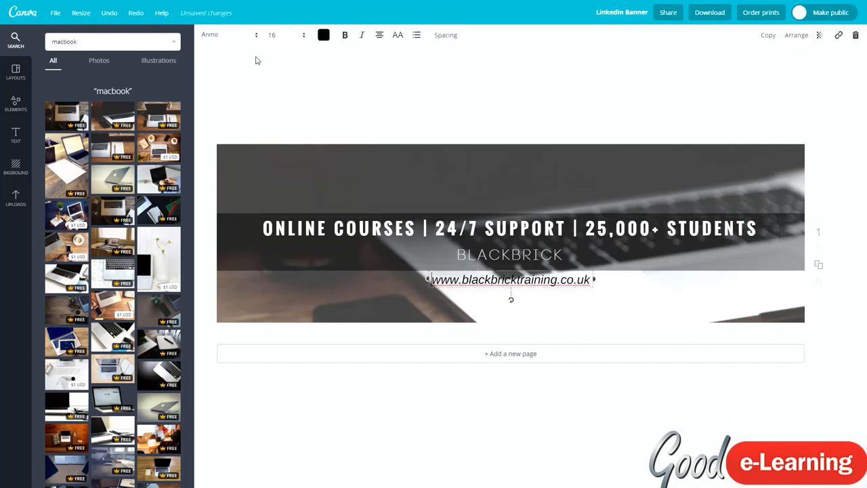
click(211, 35)
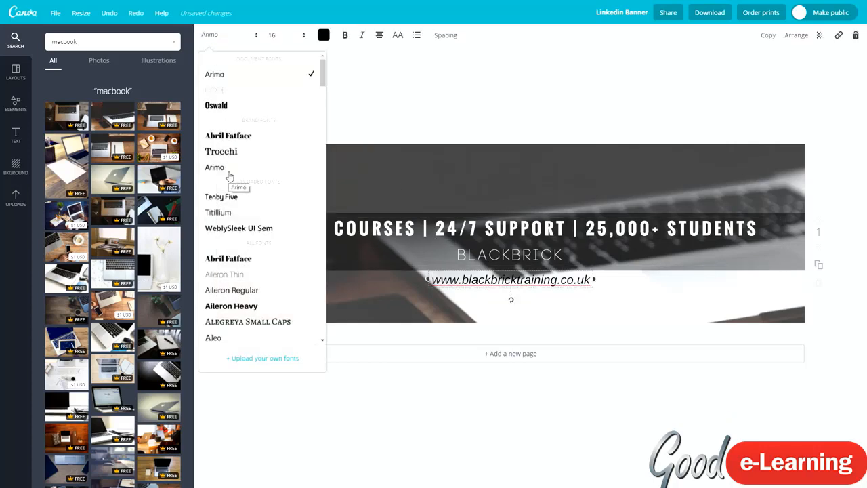
click(220, 212)
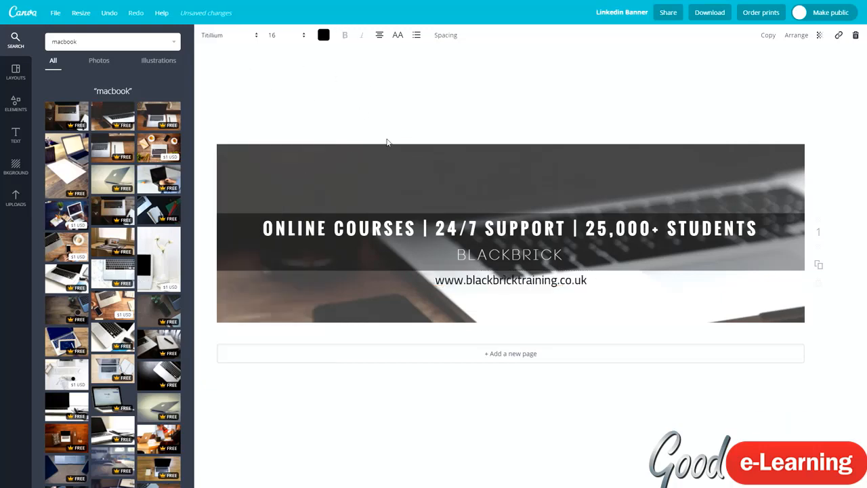
click(234, 40)
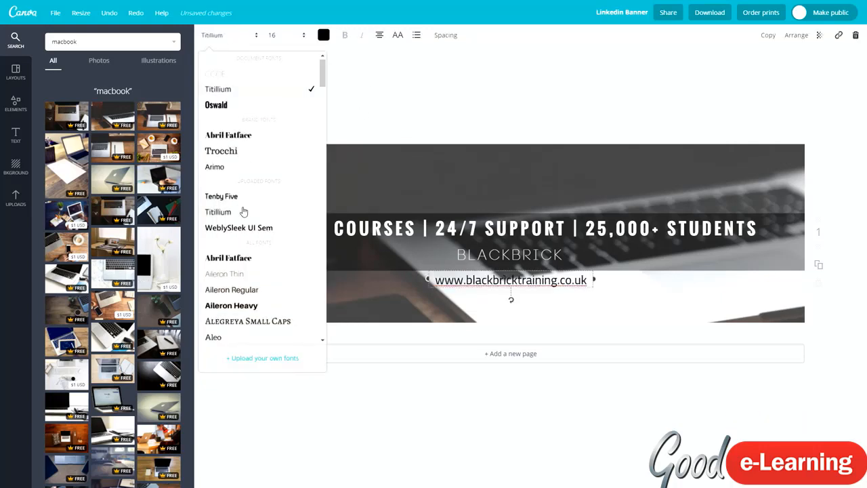
scroll(242, 213, down, 3)
click(237, 91)
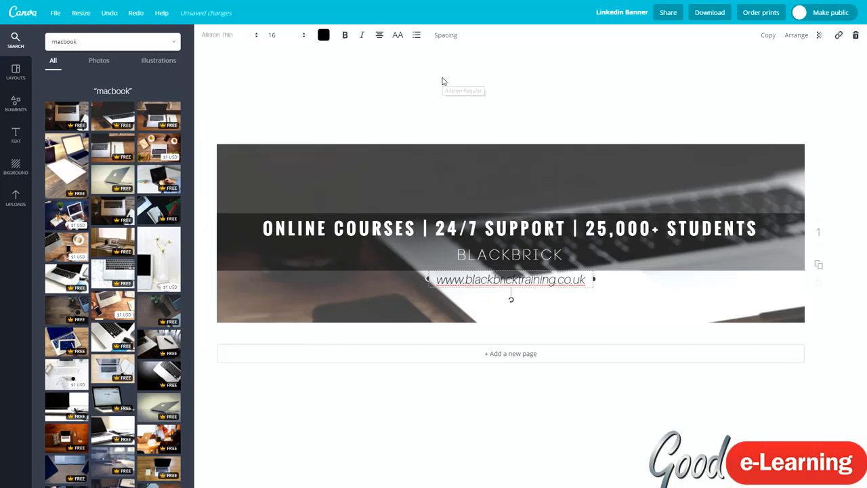
click(443, 82)
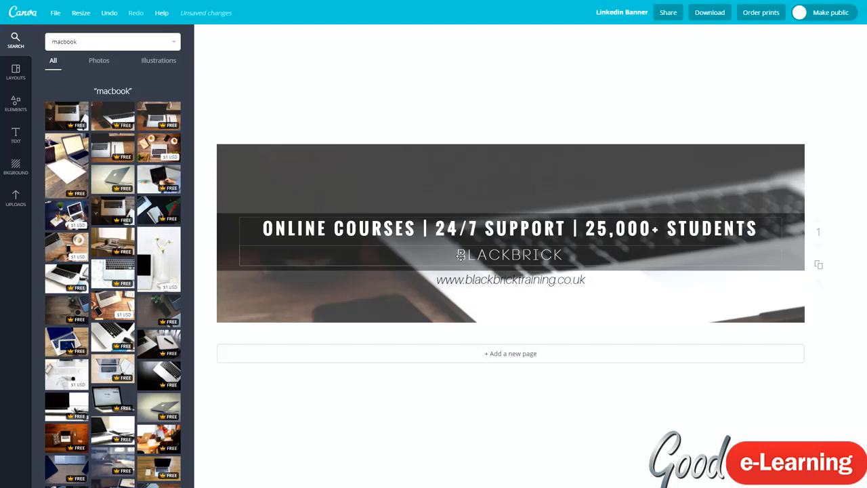
click(616, 252)
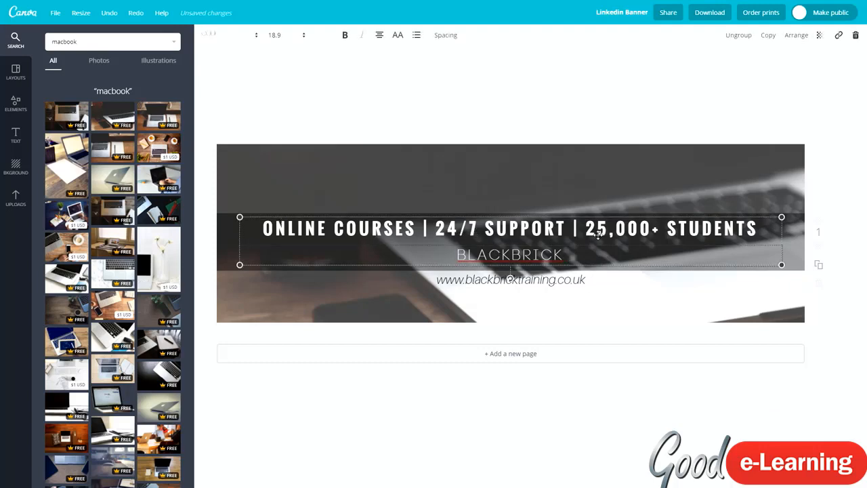
click(469, 102)
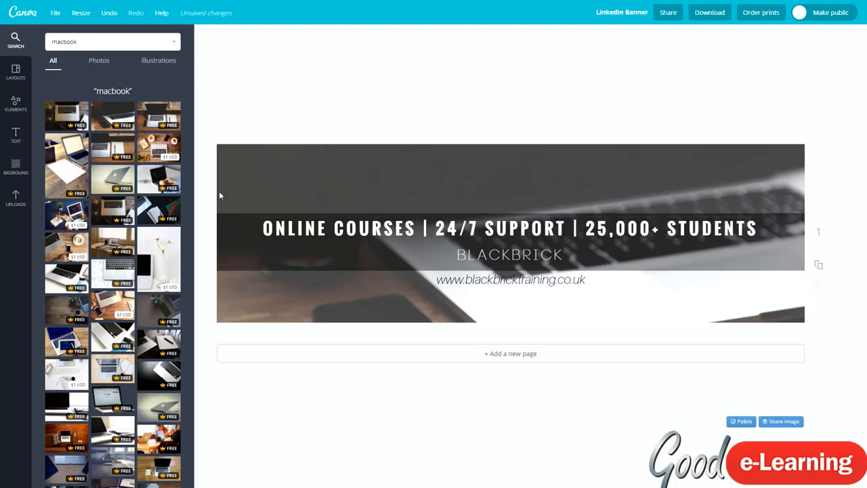
Step: Try the photo of a laptop with notebooks and a green cutting mat as the banner background, then undo it
drag(154, 209, 167, 206)
drag(293, 174, 292, 177)
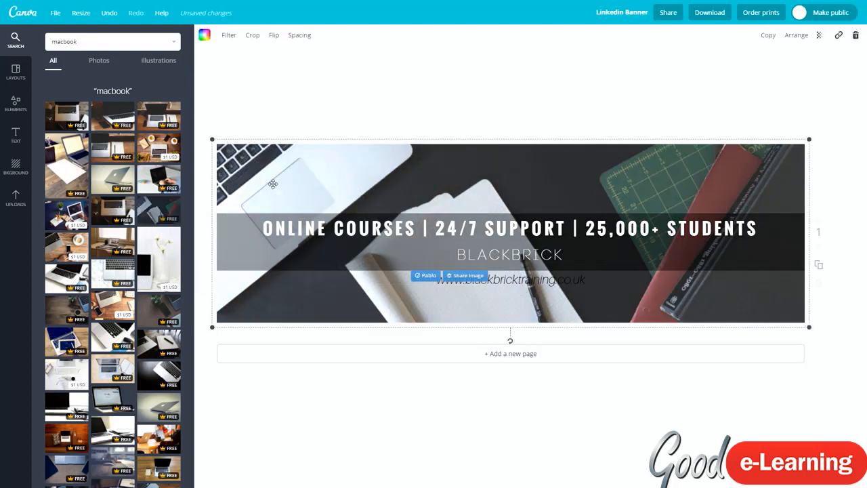
key(ctrl+z)
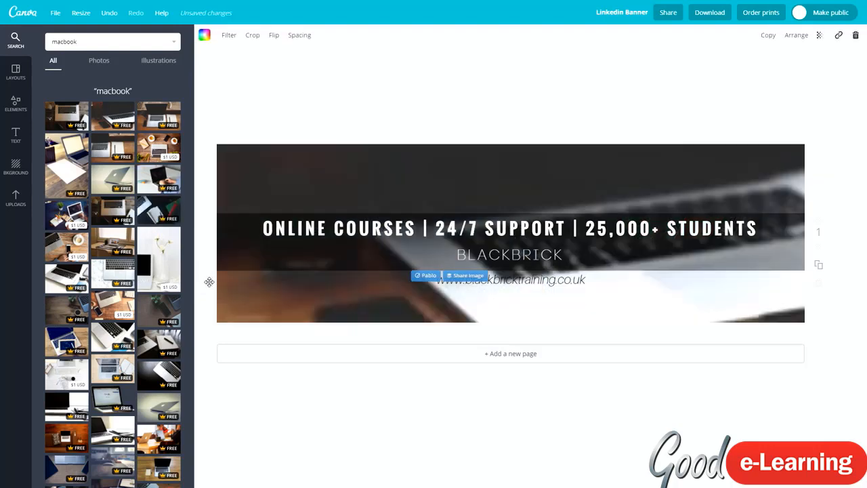
click(422, 130)
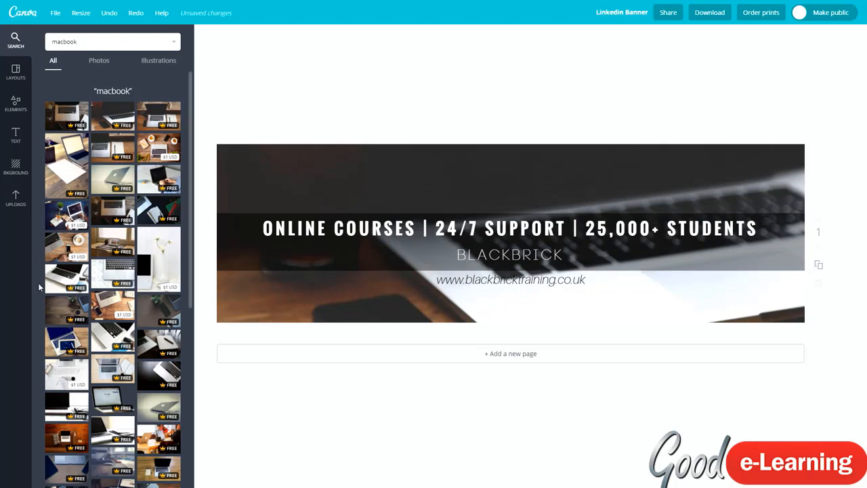
Step: Browse the Canva layouts for alternative LinkedIn banner designs, from the business templates down to the blank photo grids
click(15, 71)
scroll(113, 271, down, 1)
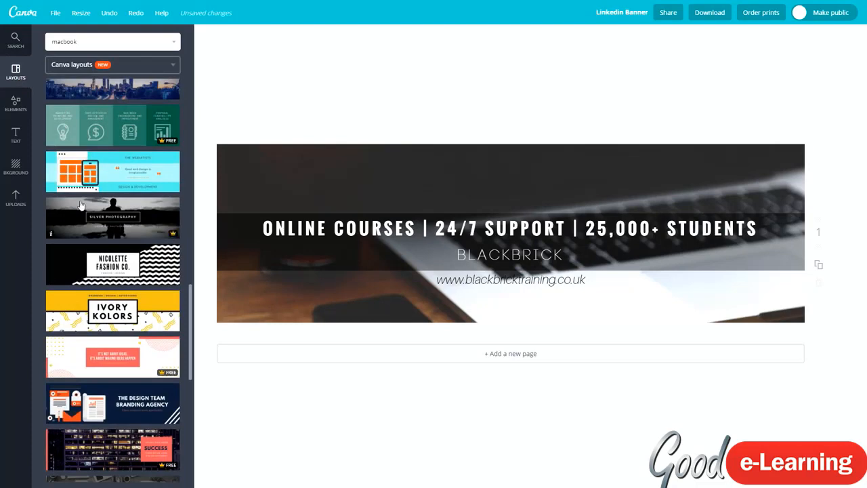
scroll(142, 283, down, 3)
scroll(142, 284, down, 3)
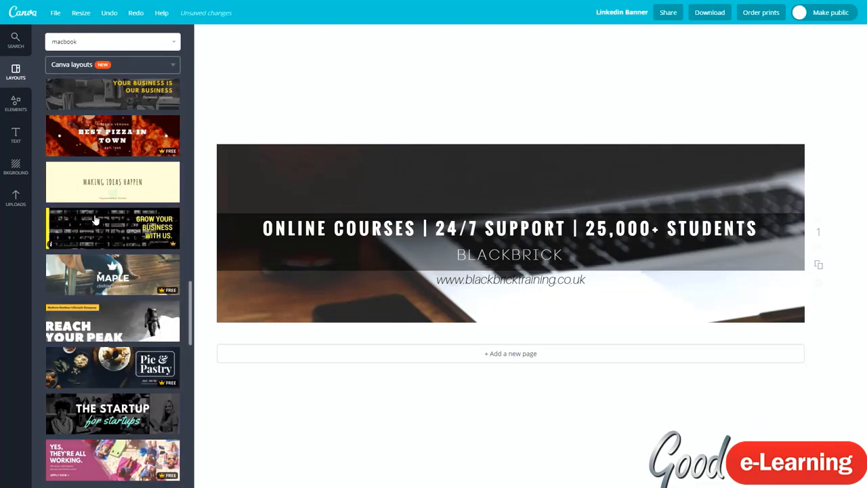
scroll(98, 220, down, 2)
scroll(99, 221, down, 1)
scroll(126, 282, down, 3)
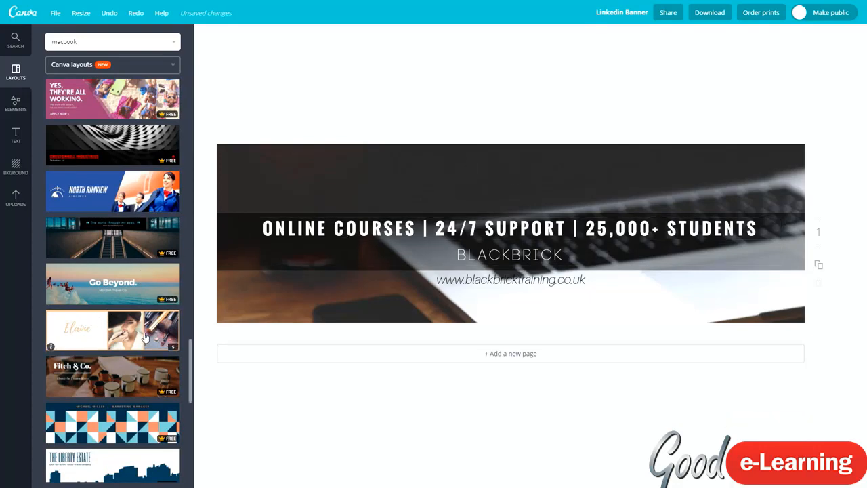
scroll(130, 331, down, 3)
scroll(130, 330, down, 4)
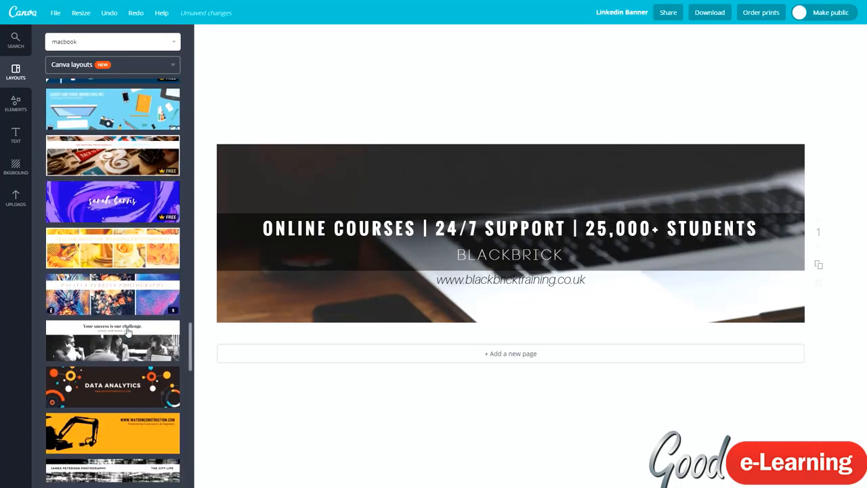
scroll(131, 332, down, 3)
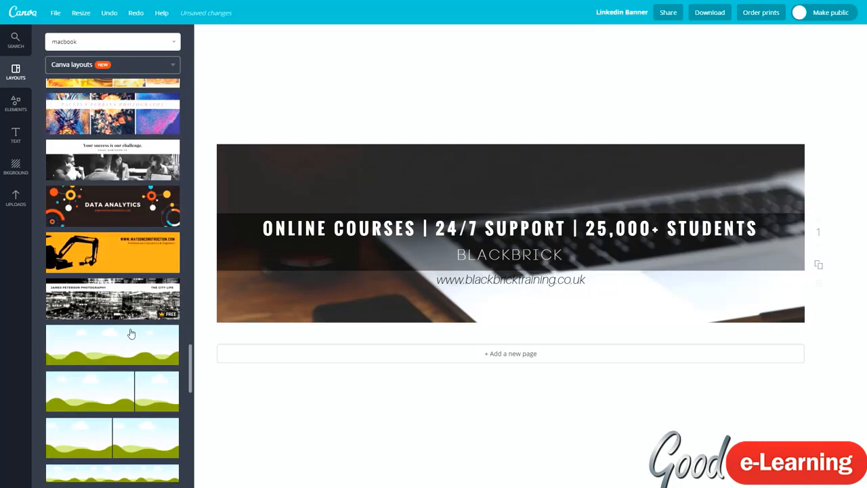
scroll(131, 334, up, 6)
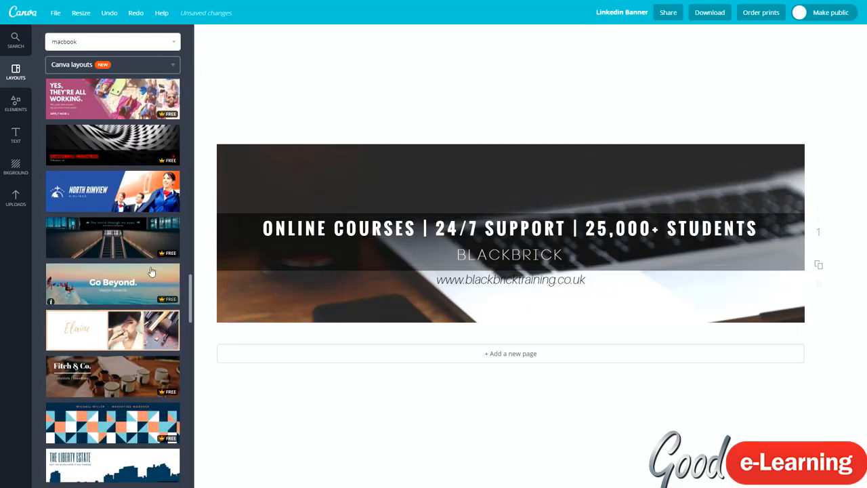
scroll(151, 272, up, 6)
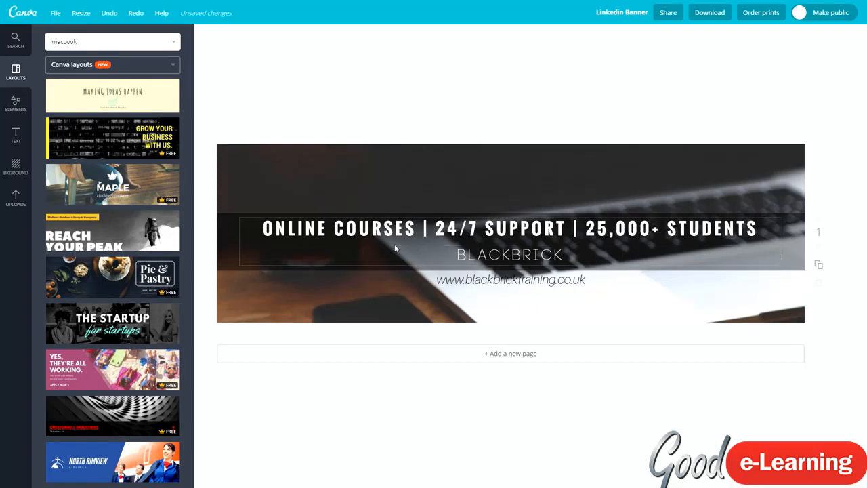
Step: Search the image library for "instagram" from the LinkedIn banner and return to the layouts
click(81, 42)
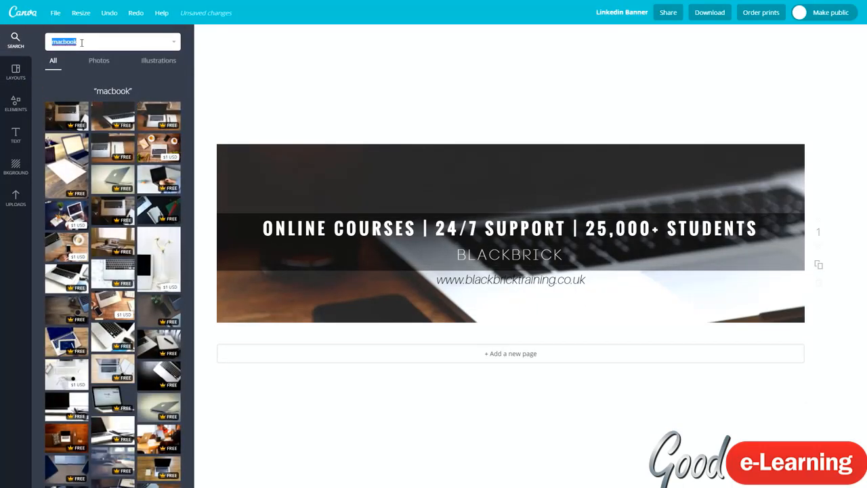
text(instagram)
key(Return)
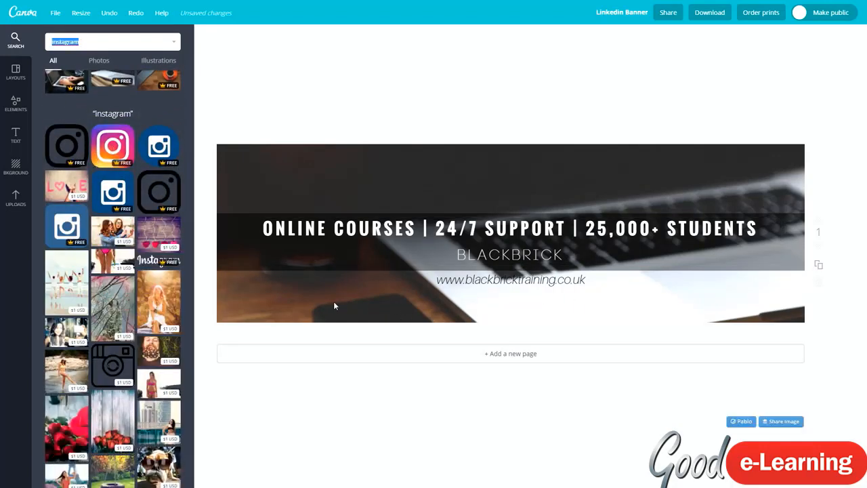
click(16, 71)
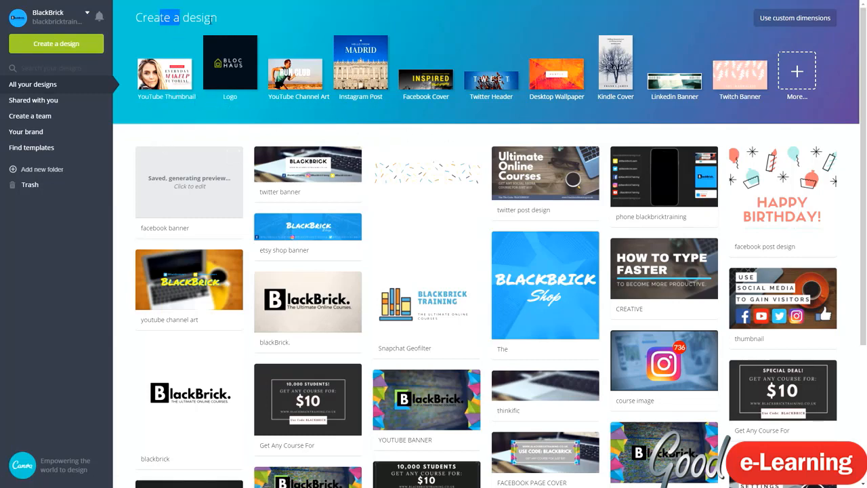
Step: Create a new Twitch Banner design from the full list of social media and email header types
click(793, 80)
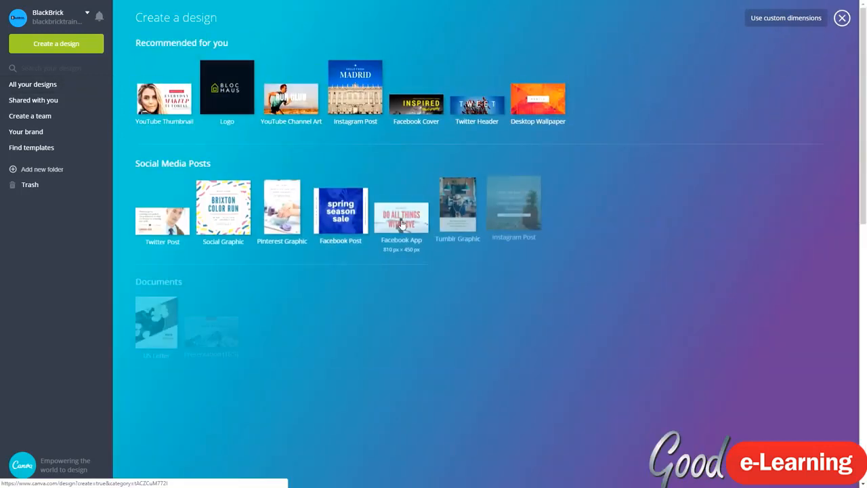
scroll(389, 304, down, 2)
scroll(393, 303, down, 6)
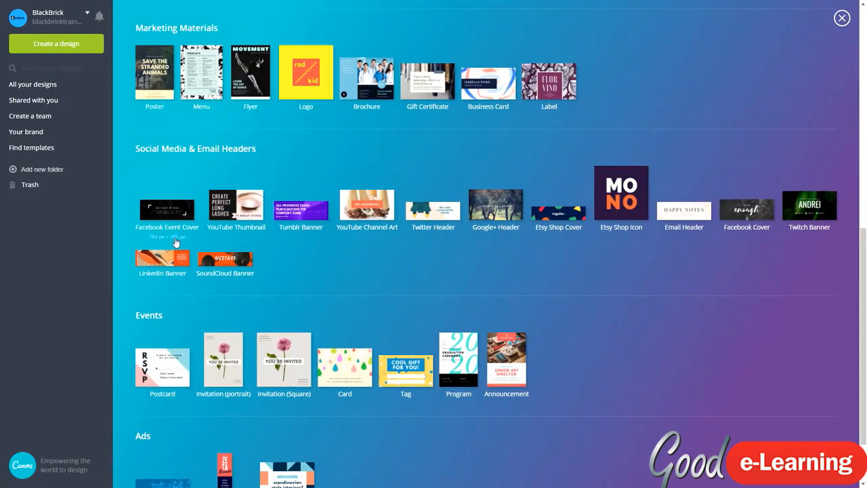
click(822, 214)
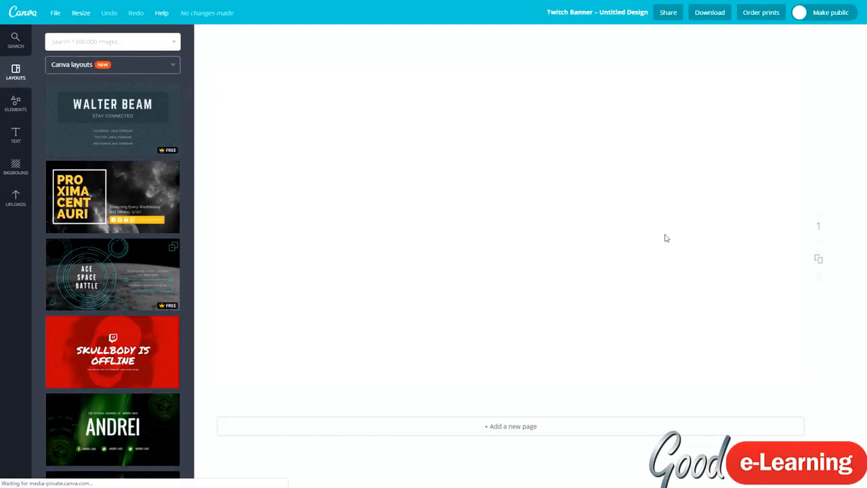
Step: Find the space-themed OFFLINE layout with the black central box and social media icons, and apply it to the banner
scroll(96, 167, down, 8)
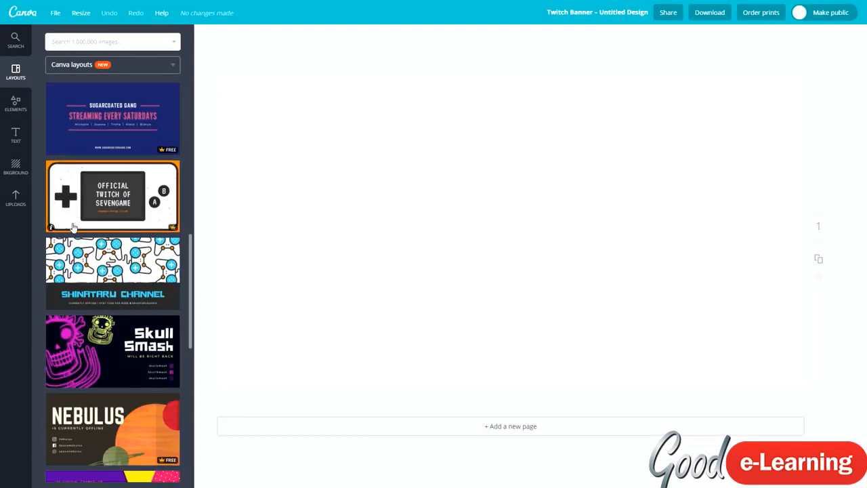
scroll(73, 228, down, 10)
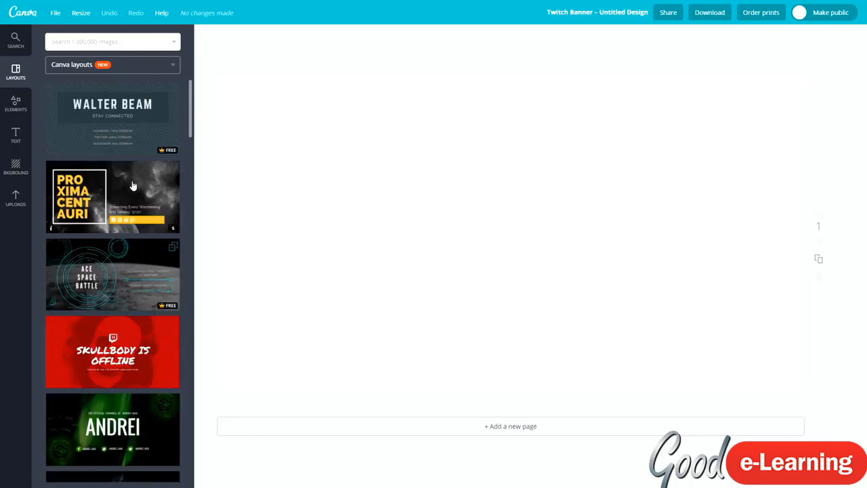
scroll(129, 197, down, 15)
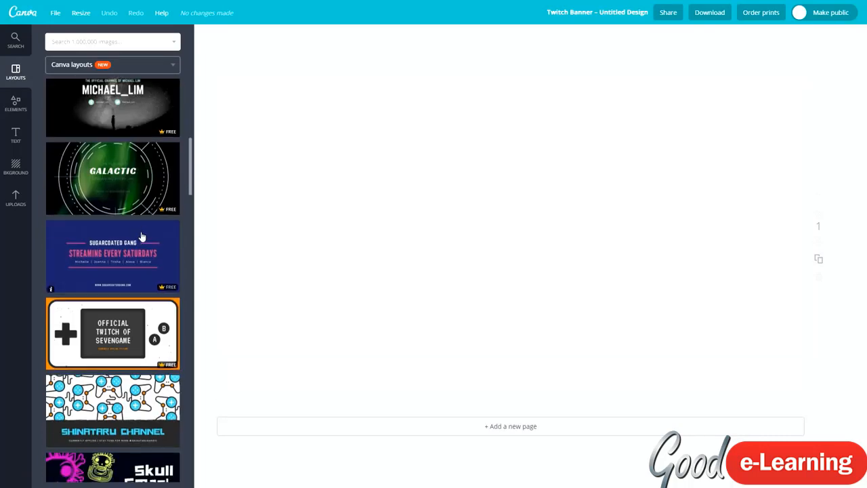
scroll(129, 230, down, 12)
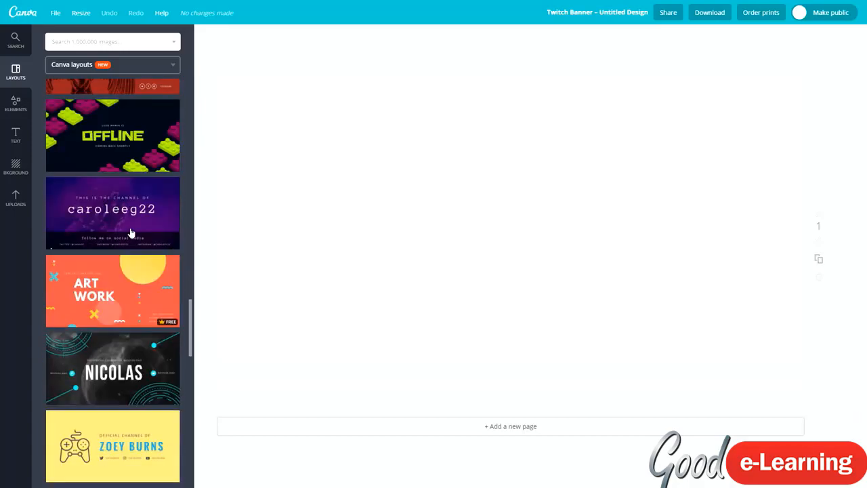
scroll(104, 227, down, 15)
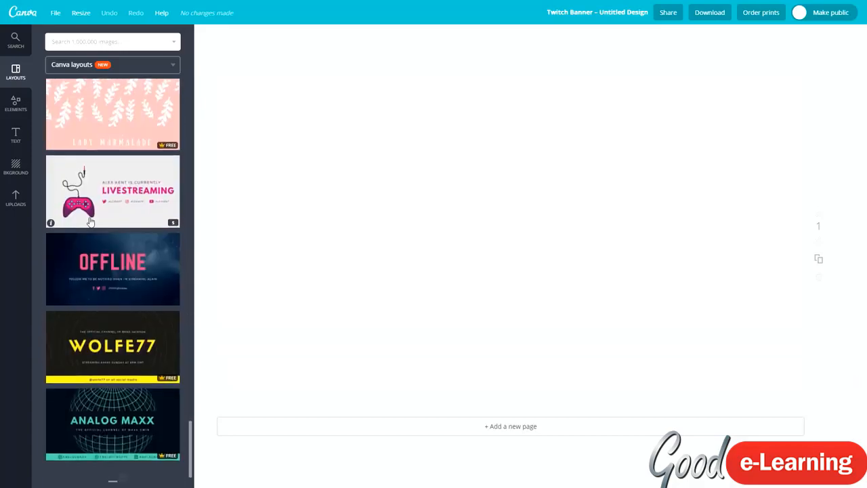
scroll(103, 236, down, 12)
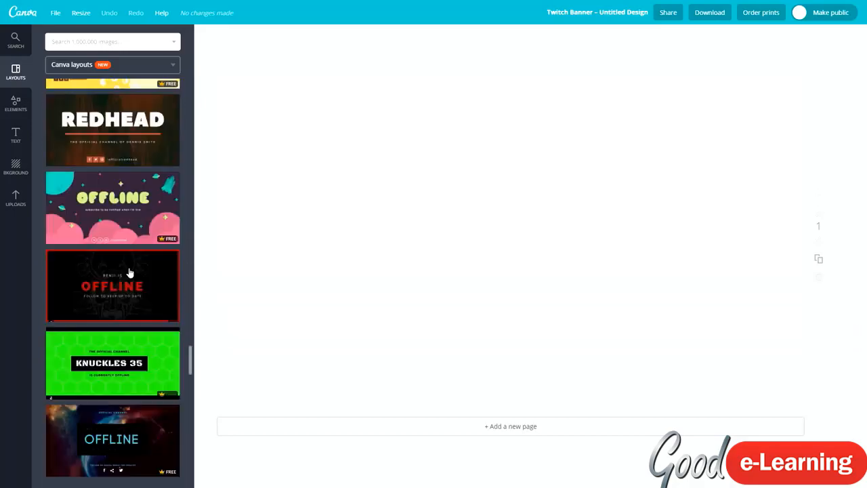
scroll(142, 198, down, 1)
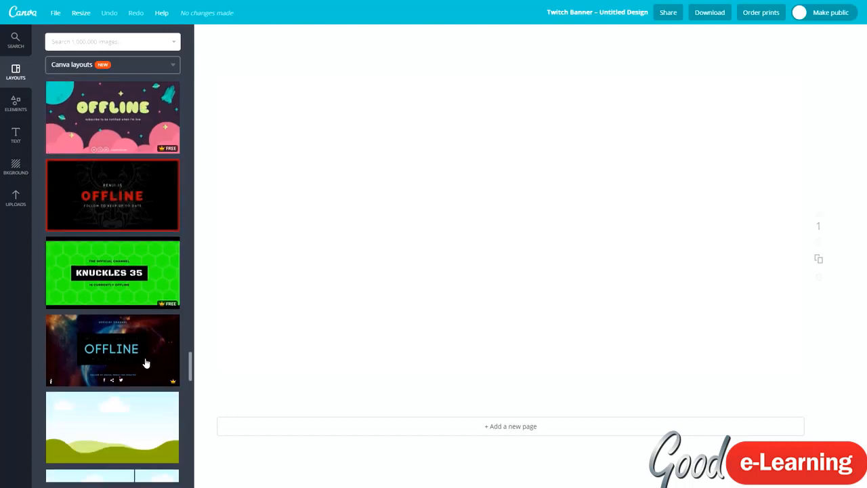
click(116, 366)
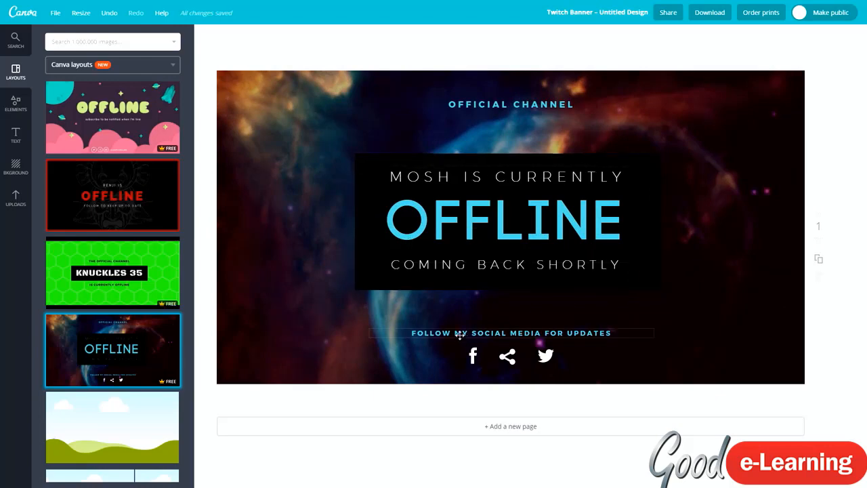
click(505, 357)
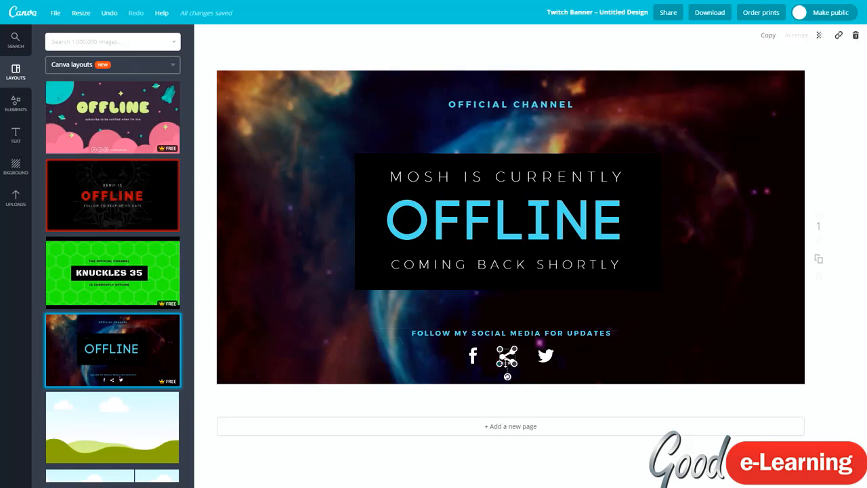
click(544, 356)
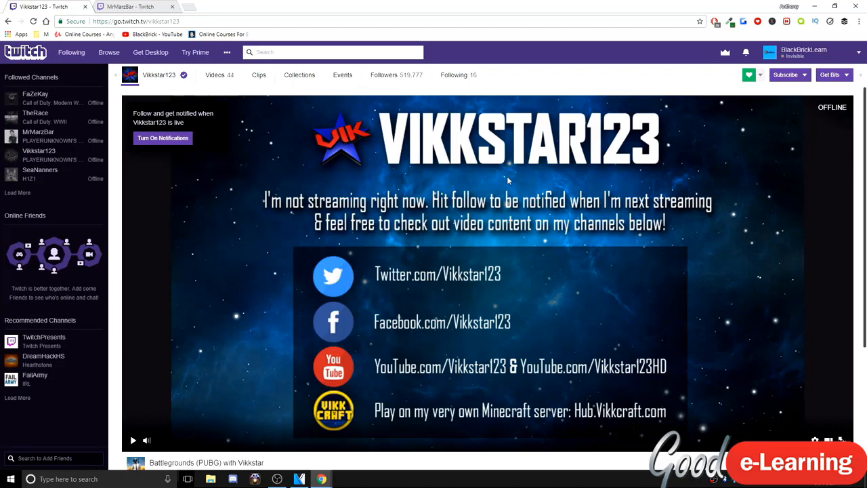
Step: View the offline banner on the second Twitch channel page for reference and return to the Canva design
click(178, 5)
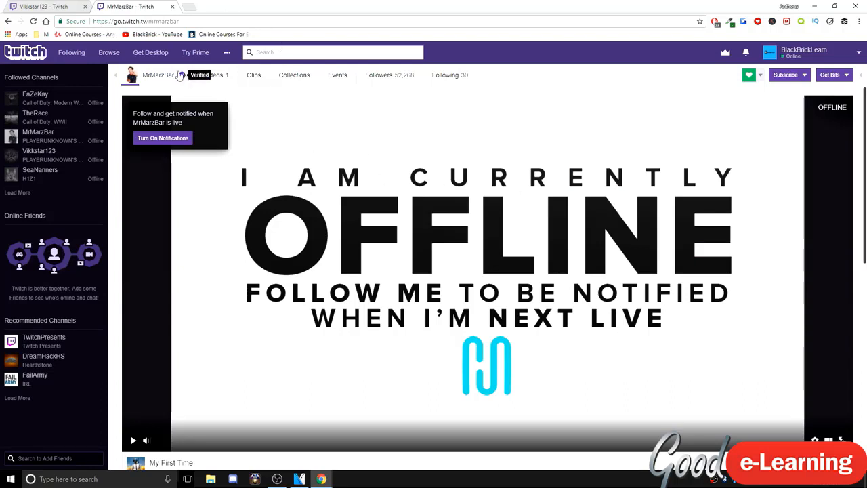
key(ctrl+shift+Tab)
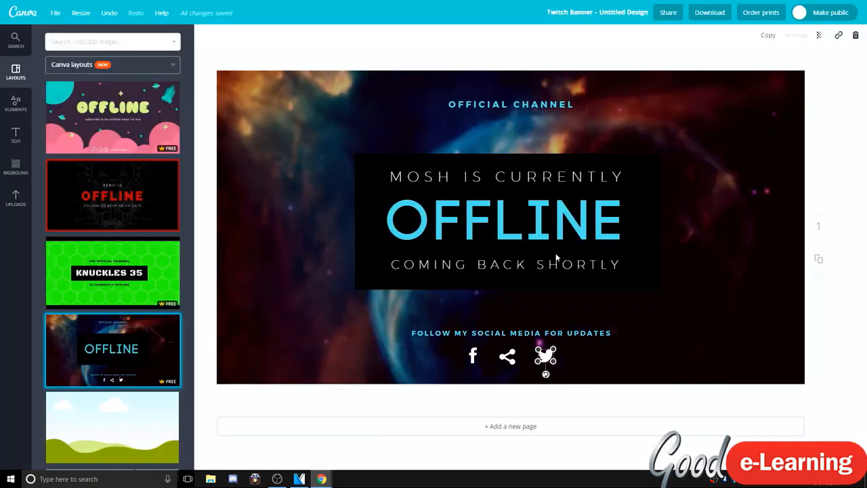
Step: Replace the channel name in the line above OFFLINE with "BLACKBRICK"
click(444, 179)
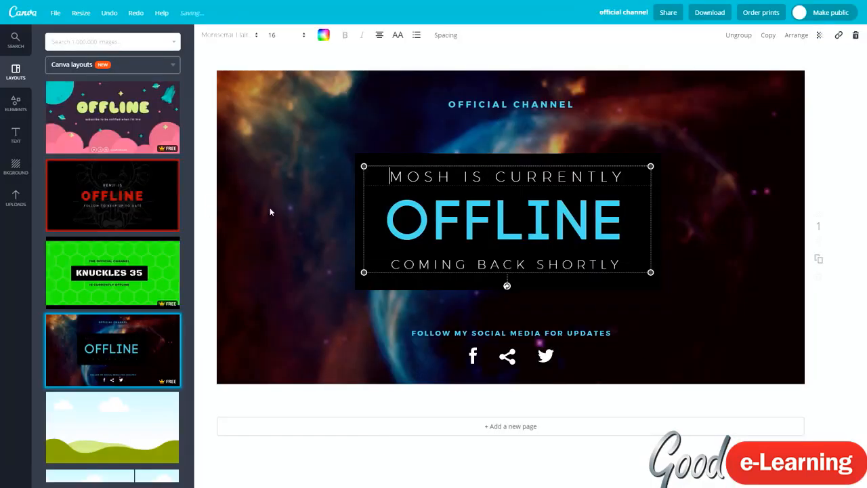
double_click(400, 176)
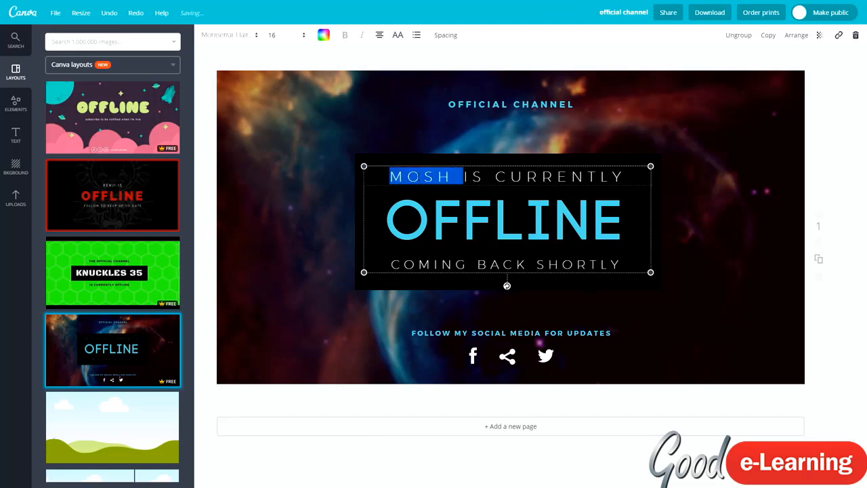
click(424, 176)
drag(454, 176, 389, 176)
text(B)
text(LACKBRICK)
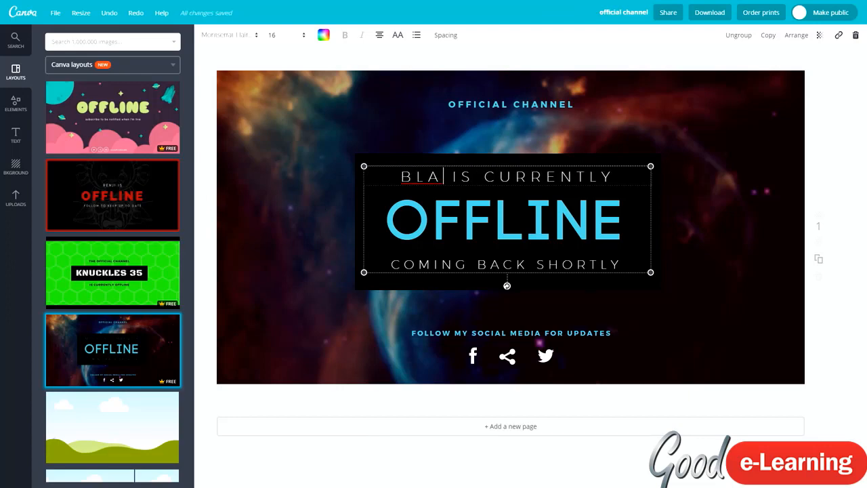
Step: Set the font size of the "BLACKBRICK IS CURRENTLY" line to 14
click(292, 36)
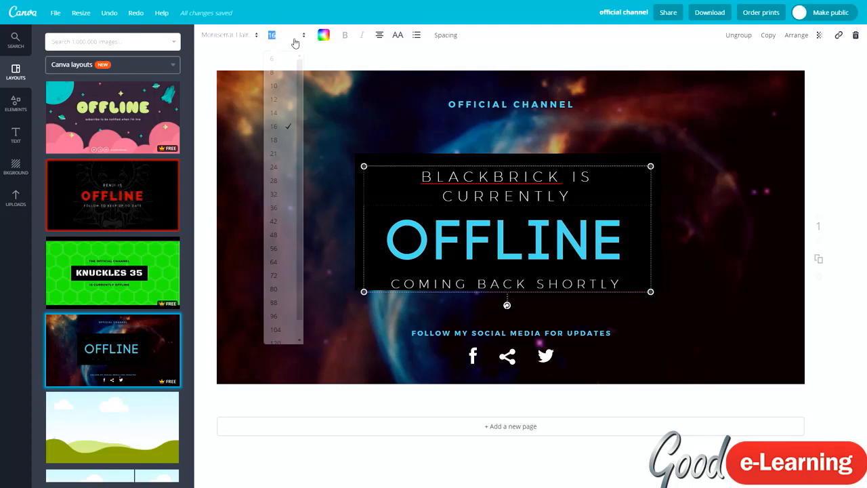
click(287, 117)
click(288, 206)
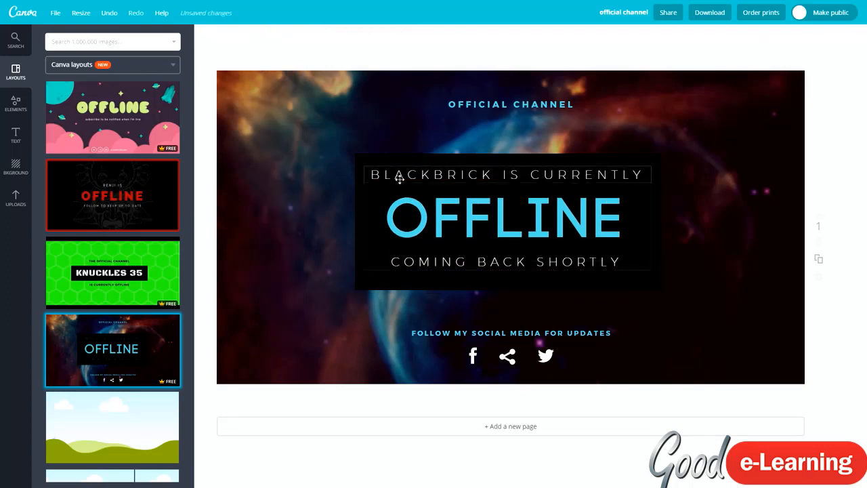
Step: Replace the line below OFFLINE with "WE WILL BE STREAMING SOON."
click(475, 264)
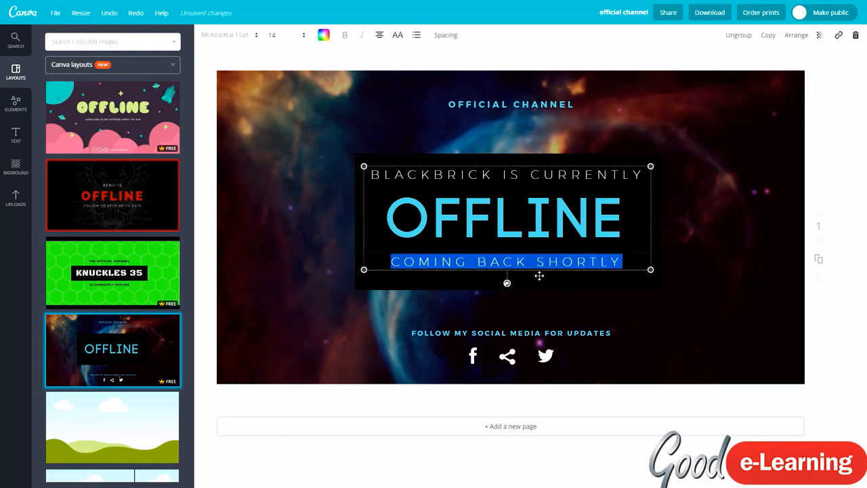
text(WE WILL BE STREAMING SOON)
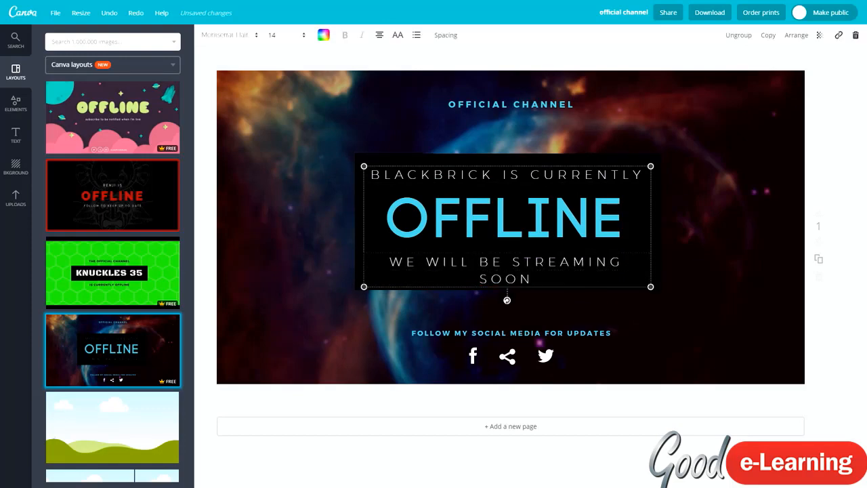
text(.)
click(730, 258)
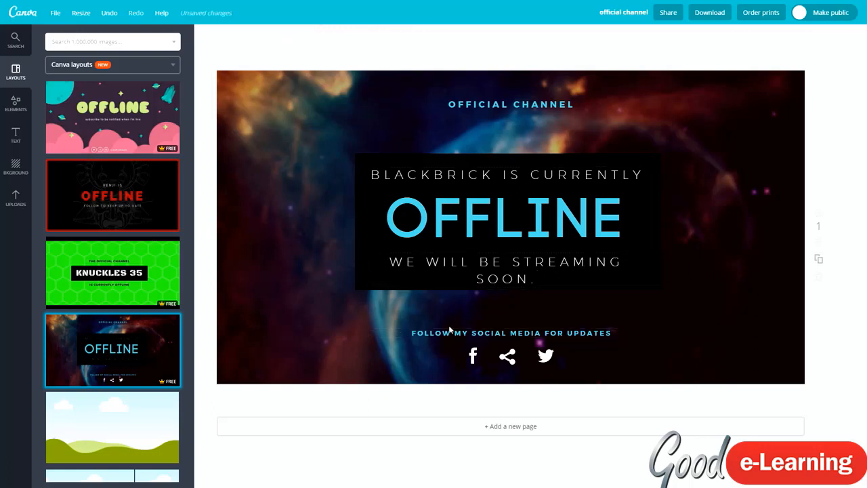
Step: Search the illustrations for "INSTAGRAM" and add the free black outlined Instagram icon to the banner
click(508, 356)
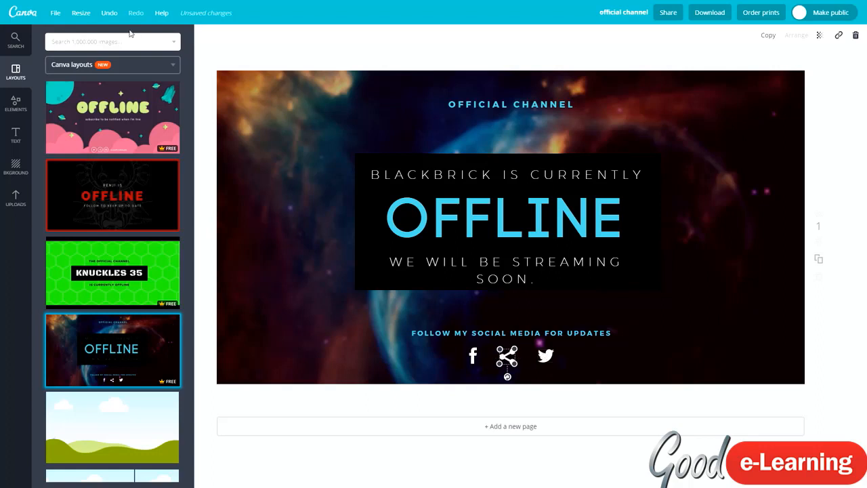
click(87, 40)
text(INSTAGRAM)
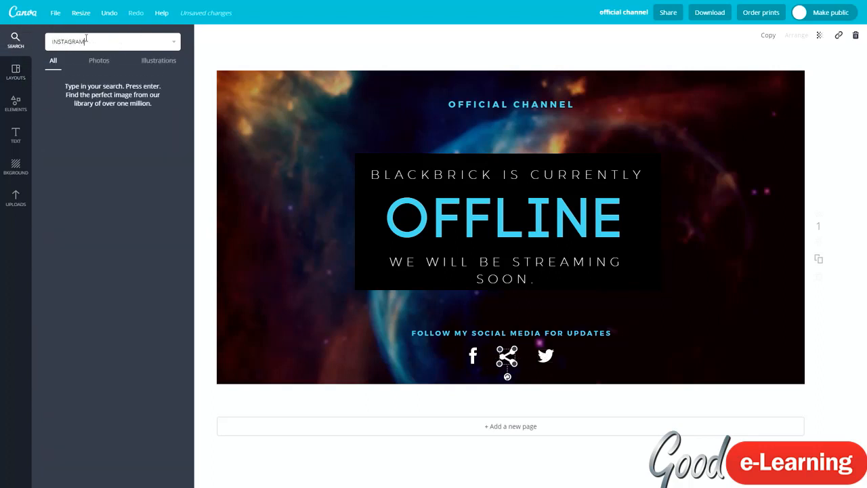
key(Return)
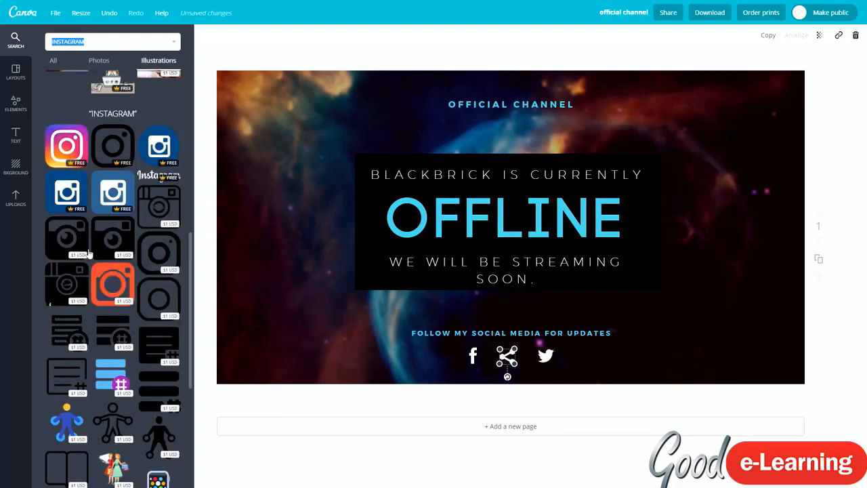
click(166, 62)
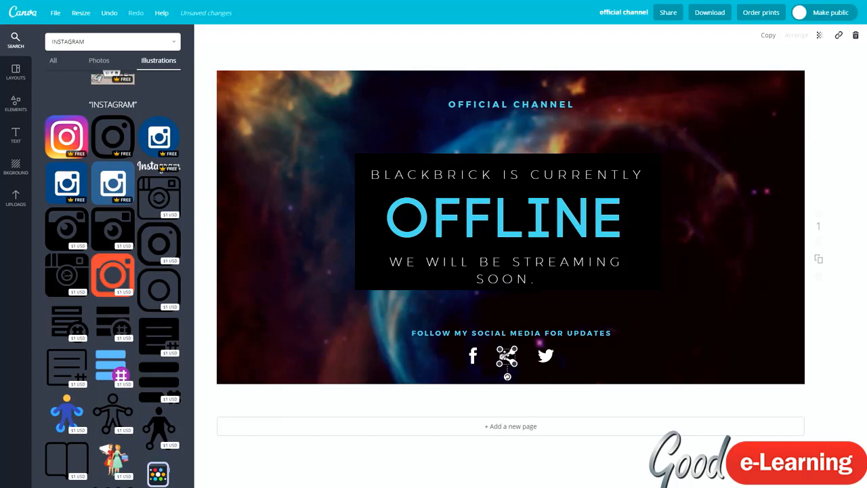
click(113, 137)
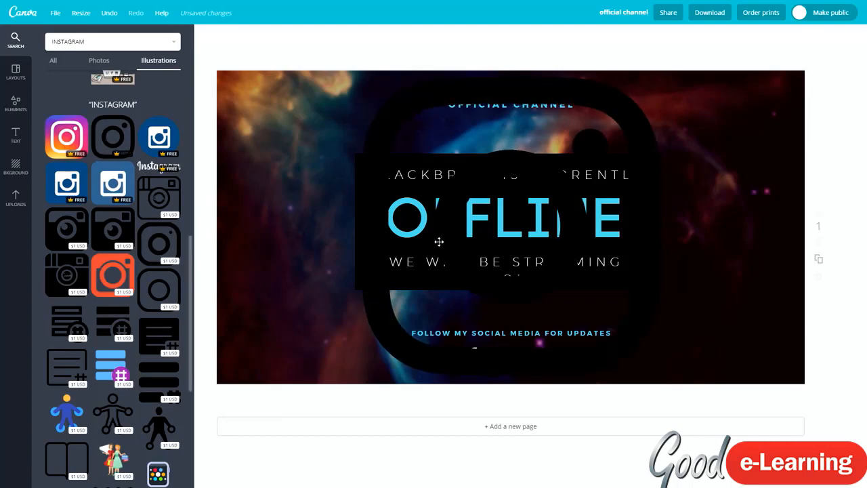
Step: Recolour the Instagram icon white and shrink it into the share icon's place between the Facebook and Twitter icons
click(204, 35)
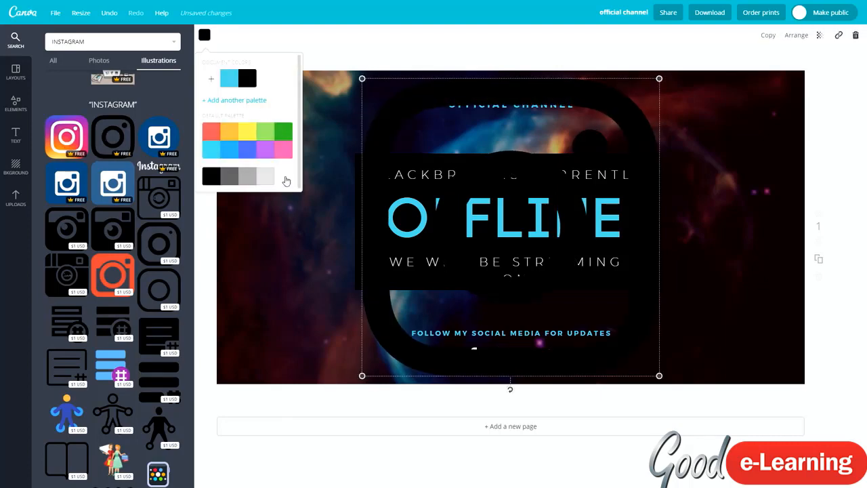
click(266, 176)
drag(665, 79, 509, 360)
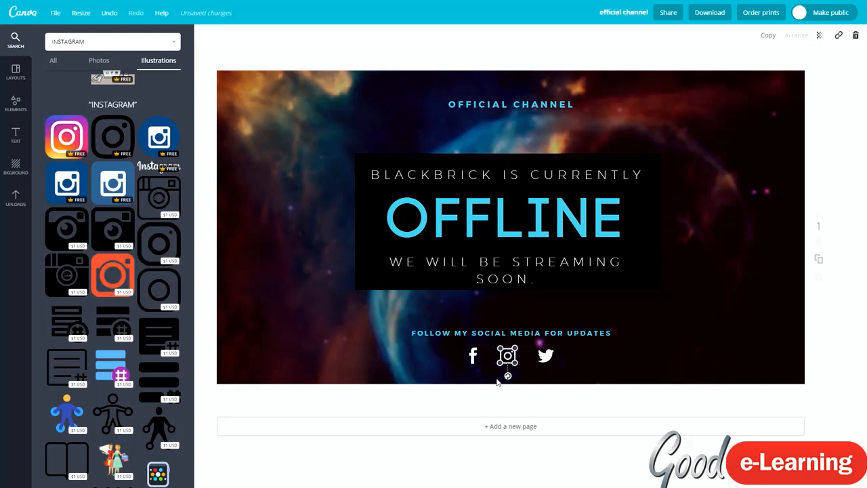
click(494, 382)
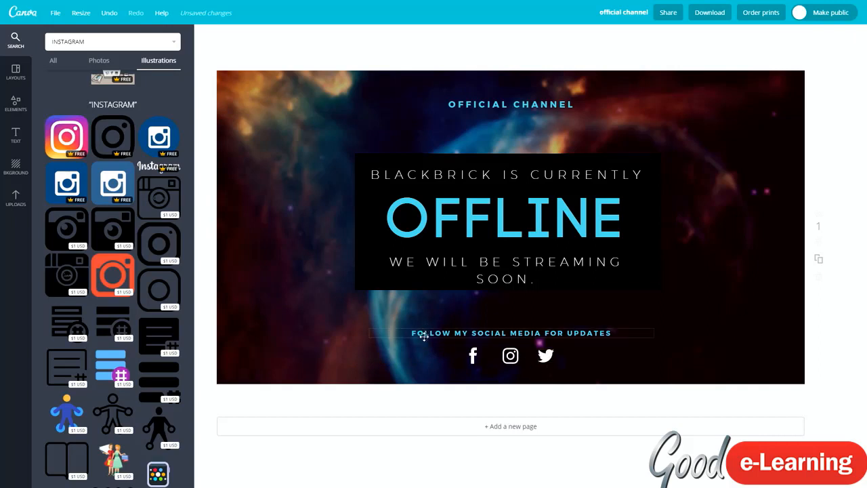
Step: Change "MY" to "OUR" in the social media line so it reads "FOLLOW OUR SOCIAL MEDIA FOR UPDATES"
click(455, 332)
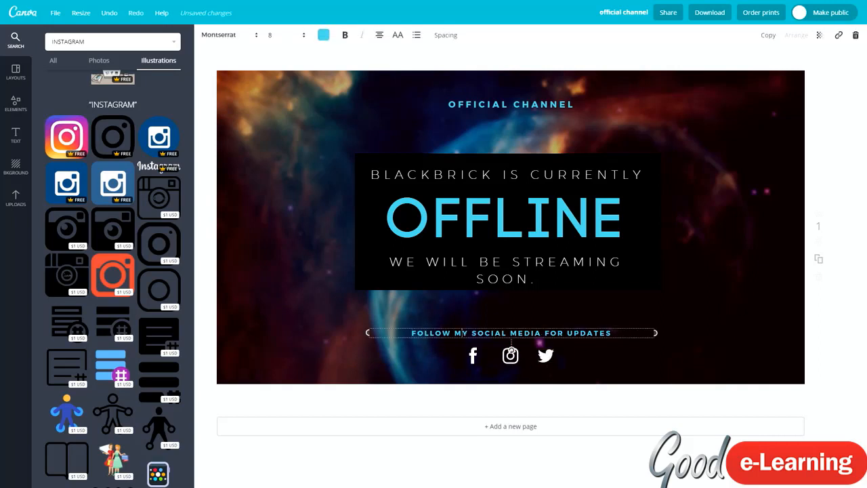
key(BackSpace)
key(BackSpace)
text(OUR)
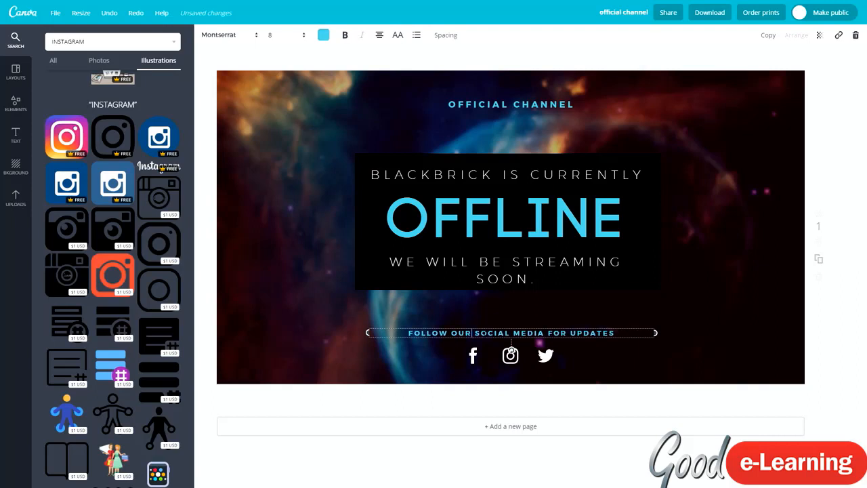
key(Escape)
Step: Replace the "OFFICIAL CHANNEL" heading with "THE ULTIMATE ONLINE COURSES"
click(442, 111)
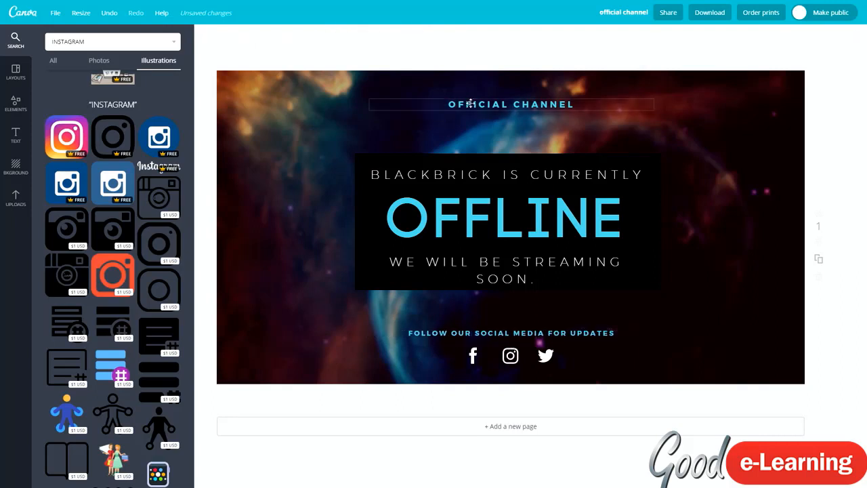
click(478, 107)
text(THE U)
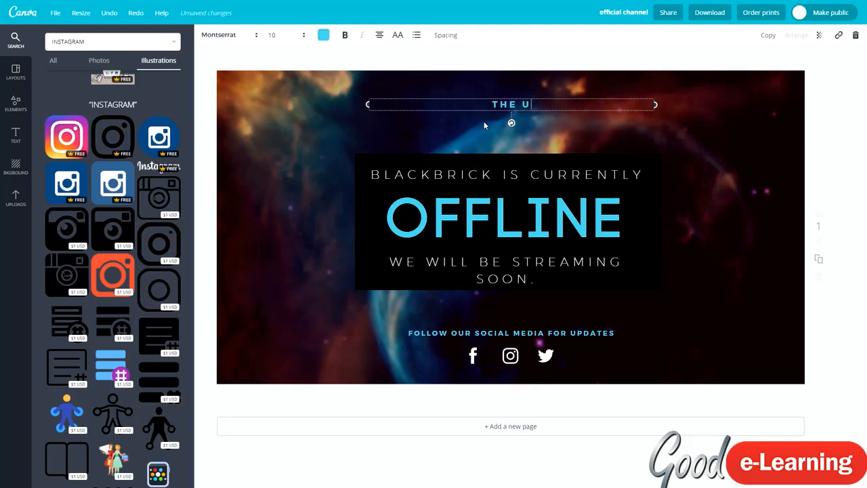
text(LTIMATE ONLINE COURSES)
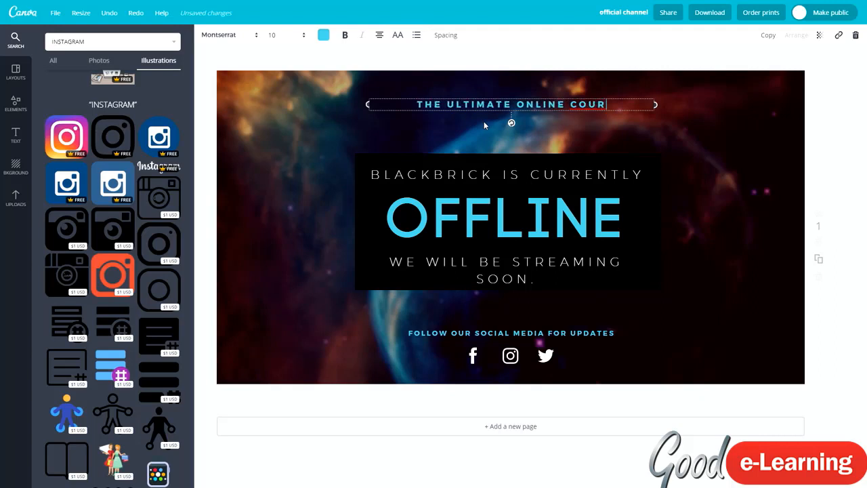
click(292, 139)
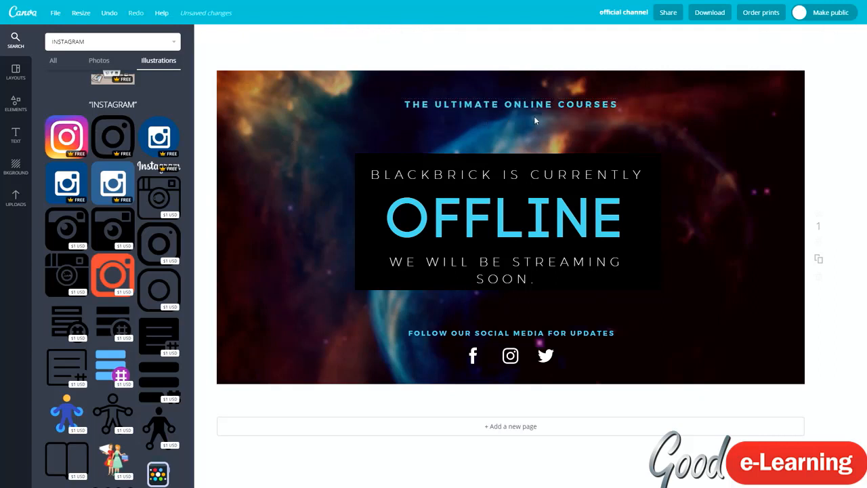
Step: Move the Facebook and Twitter icons outward, away from the Instagram icon, to leave room for text between them
click(604, 102)
click(712, 150)
drag(474, 355, 411, 355)
drag(540, 357, 604, 356)
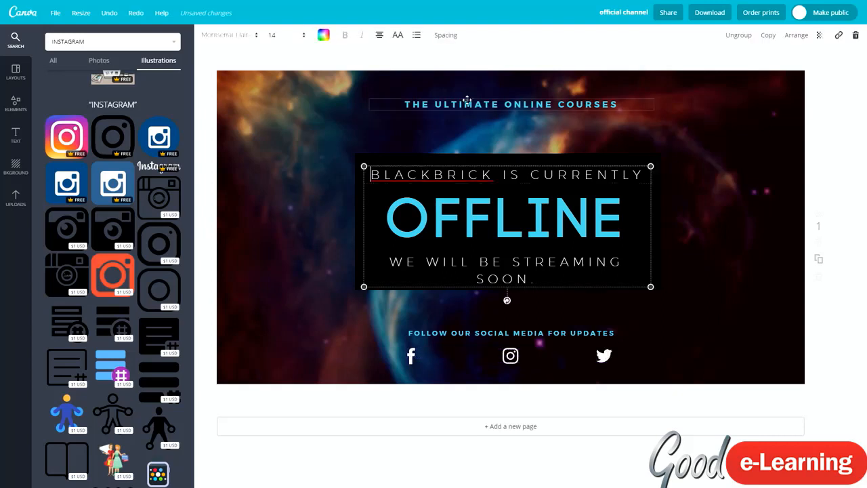
Step: Duplicate the heading line, narrow the copy, change its text to "/BLACKBRICKTRAINING" and place it beside the Facebook icon
click(467, 102)
key(ctrl+d)
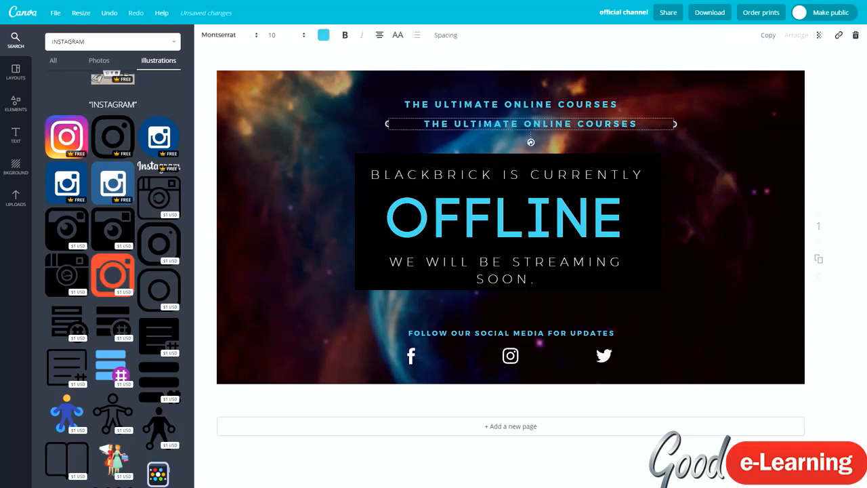
drag(675, 124, 614, 124)
triple_click(474, 128)
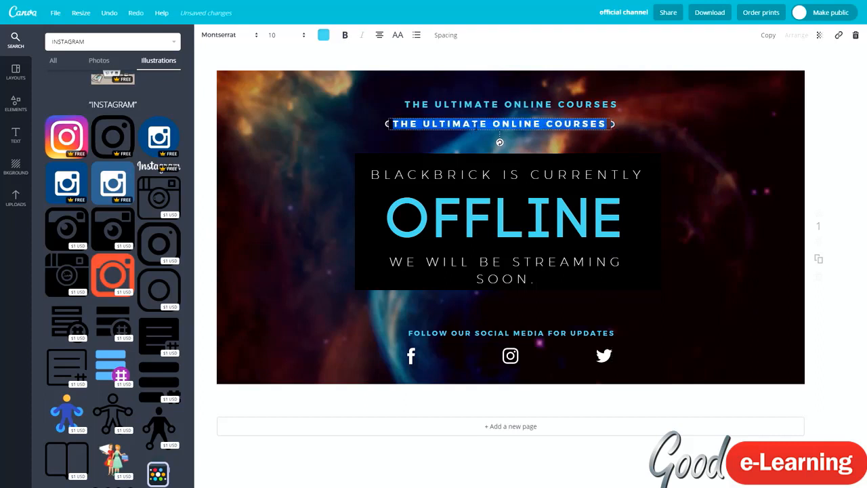
key(BackSpace)
text(/B)
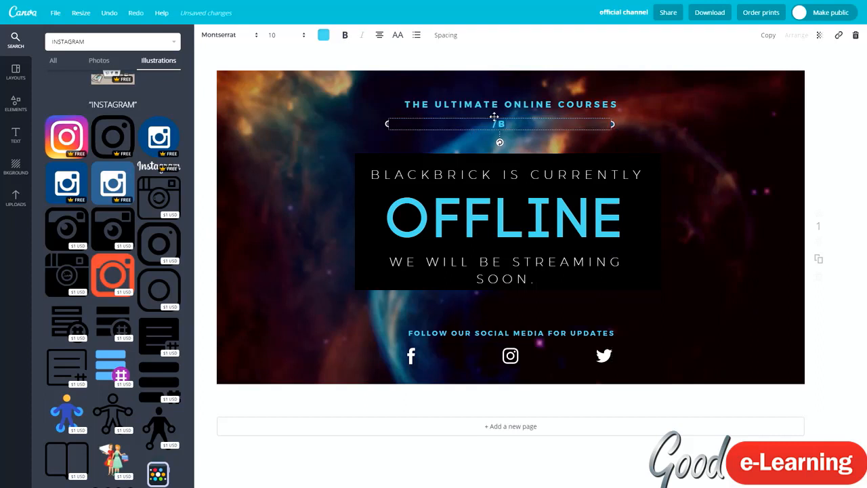
text(LACKBRICKTRAINING)
drag(614, 124, 491, 356)
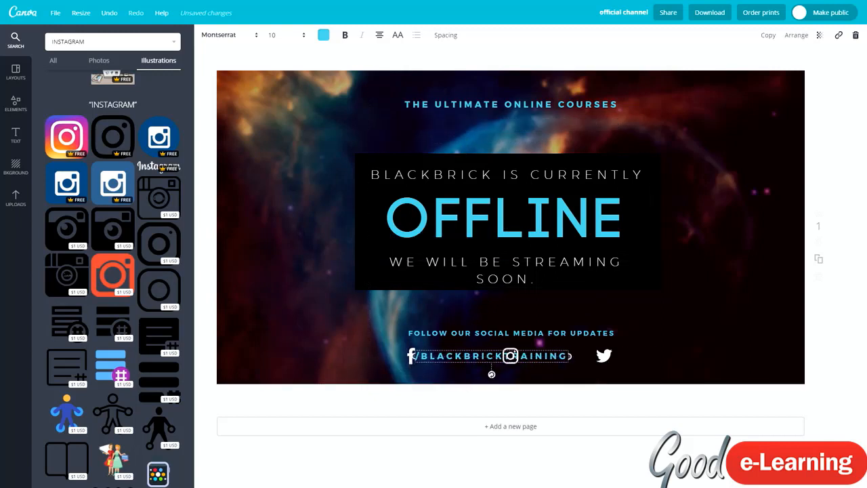
Step: Remove the bold from the Facebook handle, narrow its text box and tighten its letter spacing until it fits on one line before the Instagram icon
double_click(491, 356)
click(436, 363)
click(345, 34)
click(445, 34)
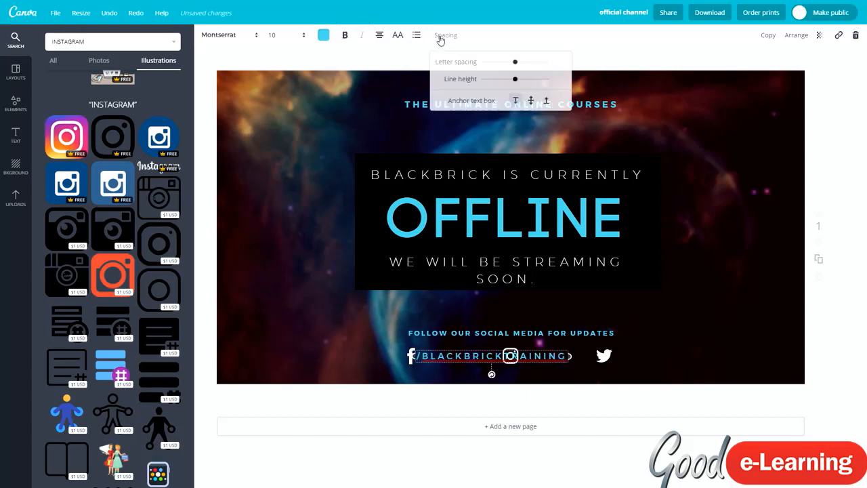
drag(514, 62, 504, 66)
drag(571, 356, 503, 361)
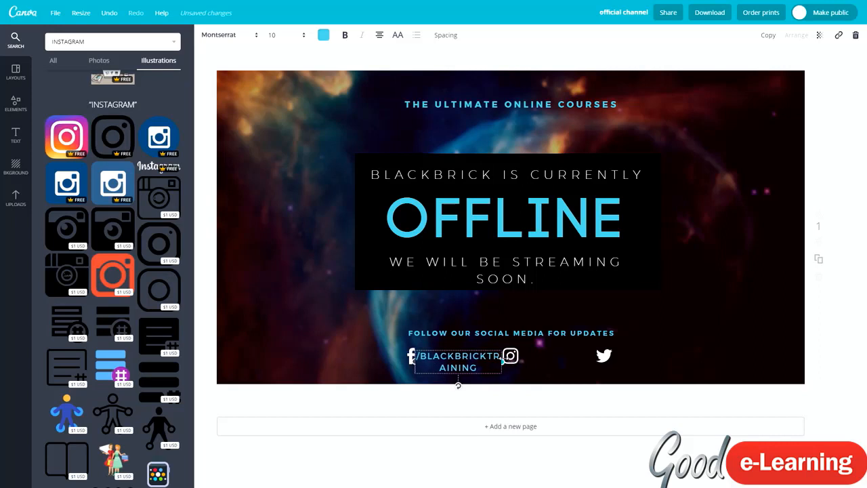
click(436, 40)
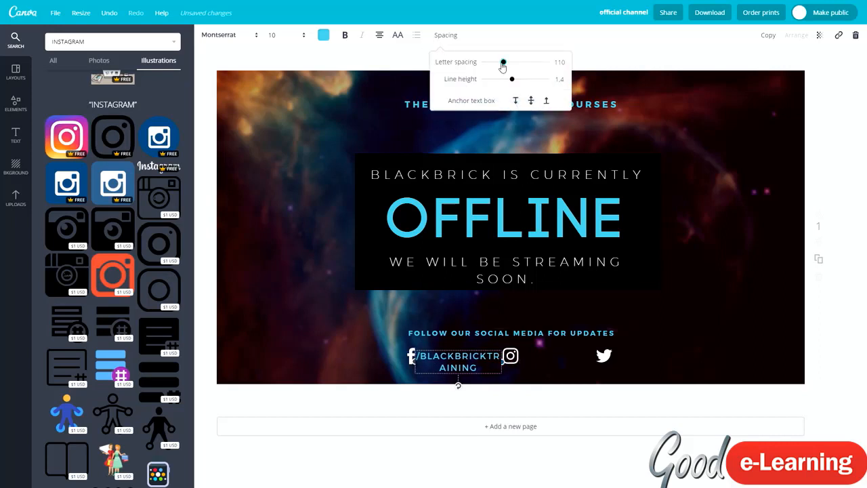
drag(504, 62, 491, 66)
click(345, 286)
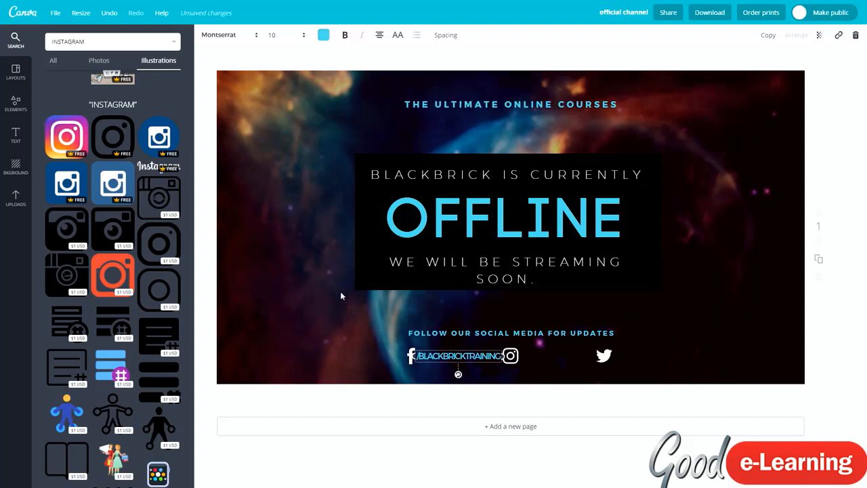
Step: Shift the Facebook handle and icon slightly left so they sit side by side, clear of the Instagram icon
click(471, 357)
drag(408, 355, 406, 356)
click(393, 364)
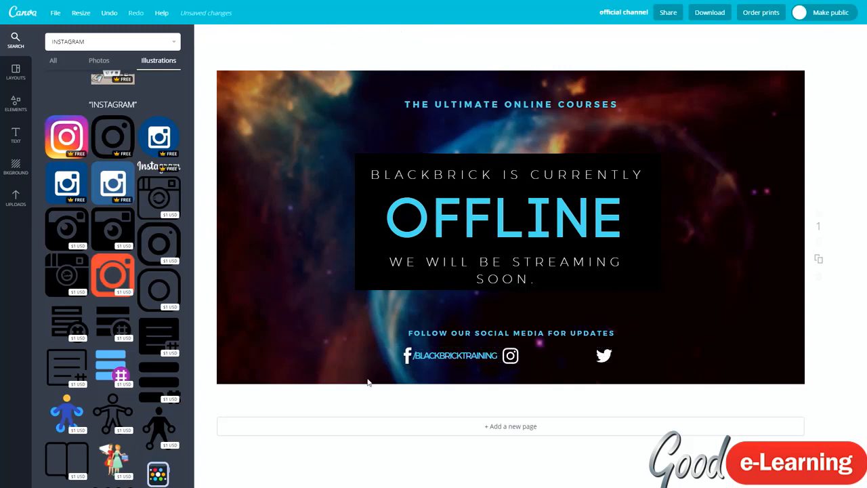
click(422, 357)
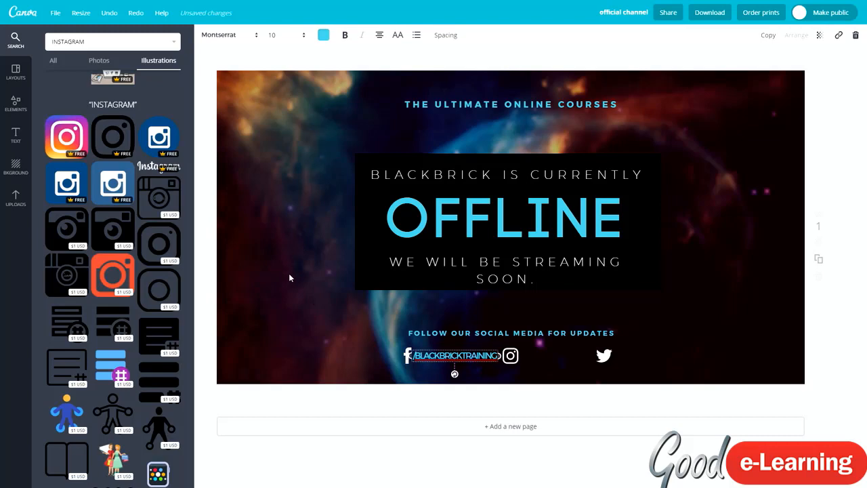
click(290, 274)
click(471, 357)
click(475, 350)
key(ctrl+d)
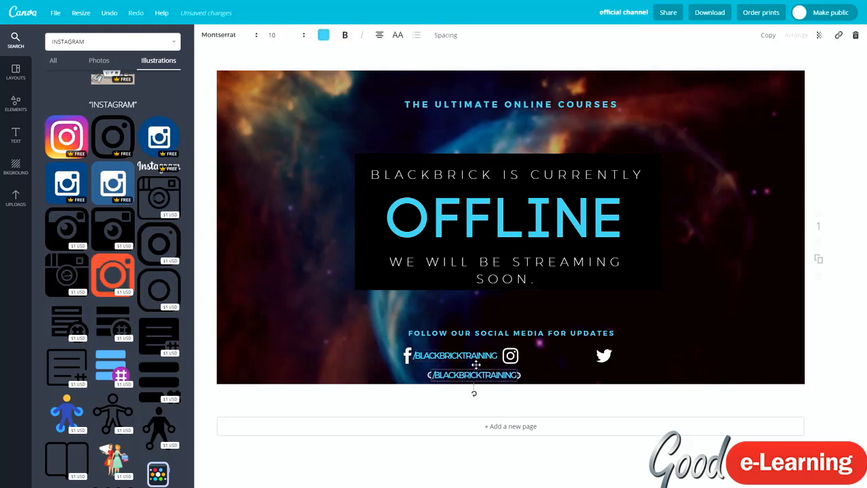
drag(474, 375, 564, 356)
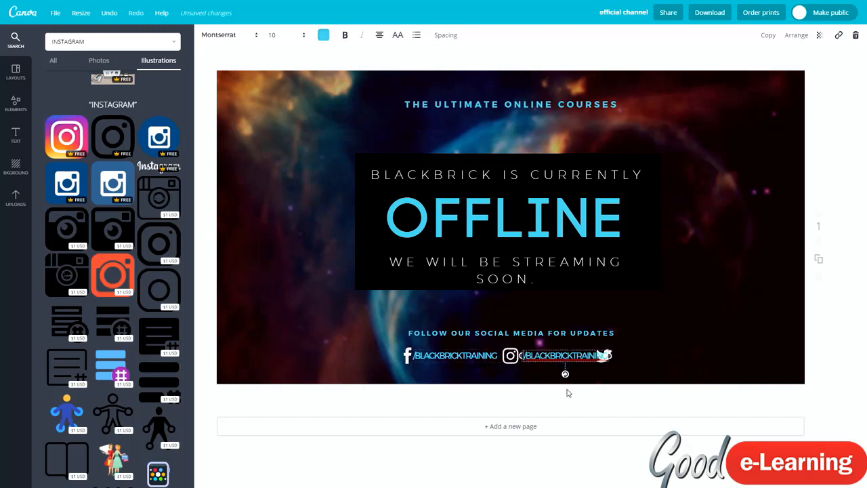
text(@)
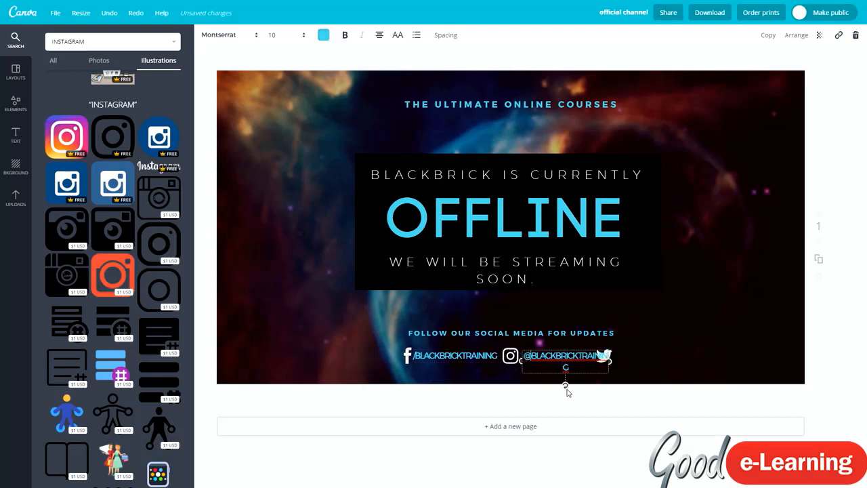
drag(615, 361, 625, 355)
key(Escape)
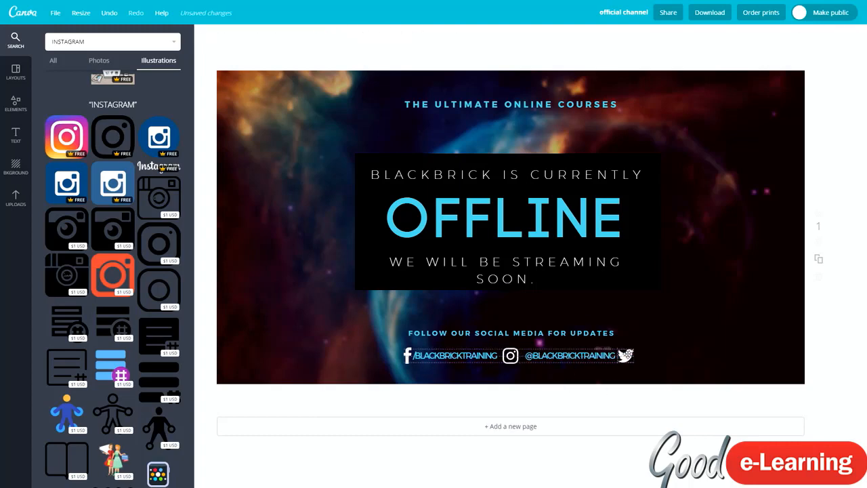
Step: Move the Instagram handle closer to its icon and the Twitter icon closer to the end of that handle
click(647, 356)
drag(542, 356, 538, 355)
click(494, 385)
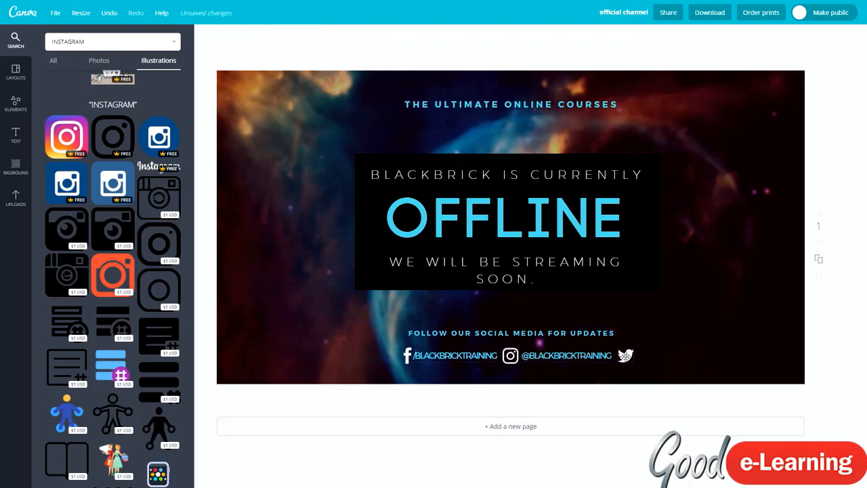
drag(626, 356, 622, 355)
click(652, 354)
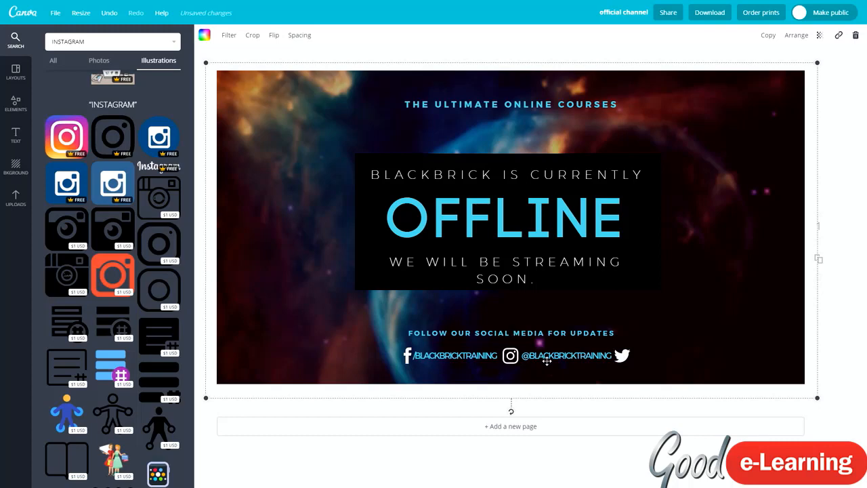
click(547, 361)
key(ctrl+d)
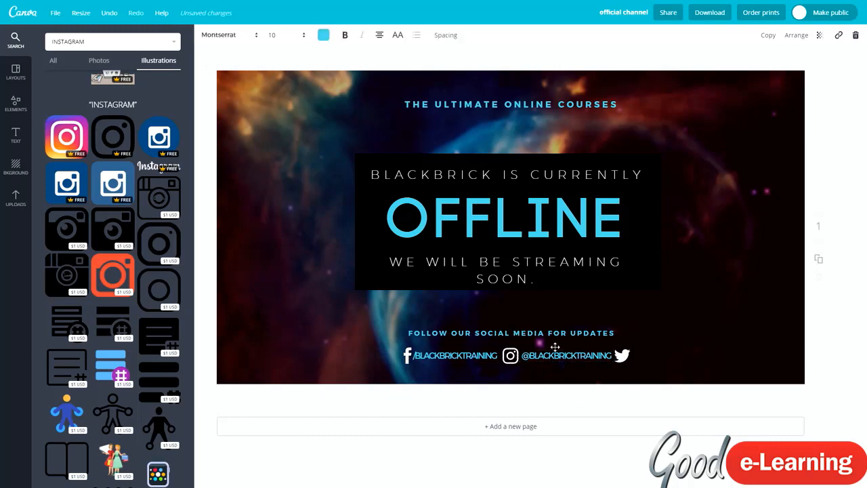
drag(535, 343, 720, 355)
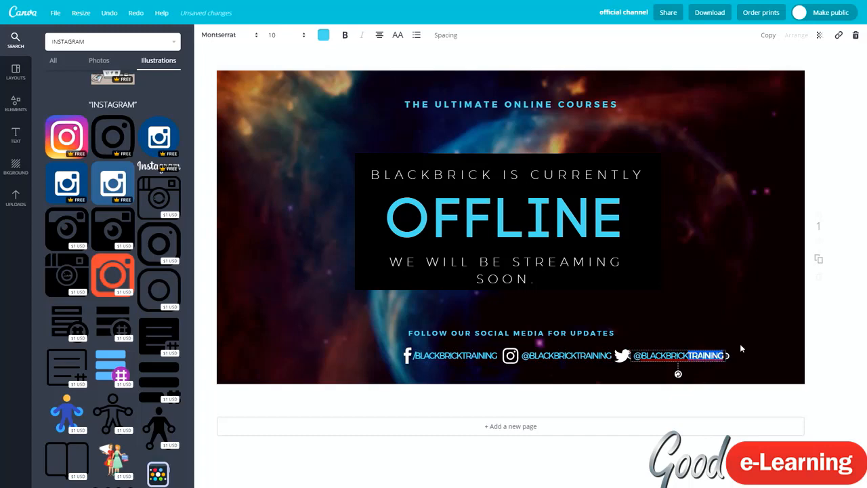
text(LEARN)
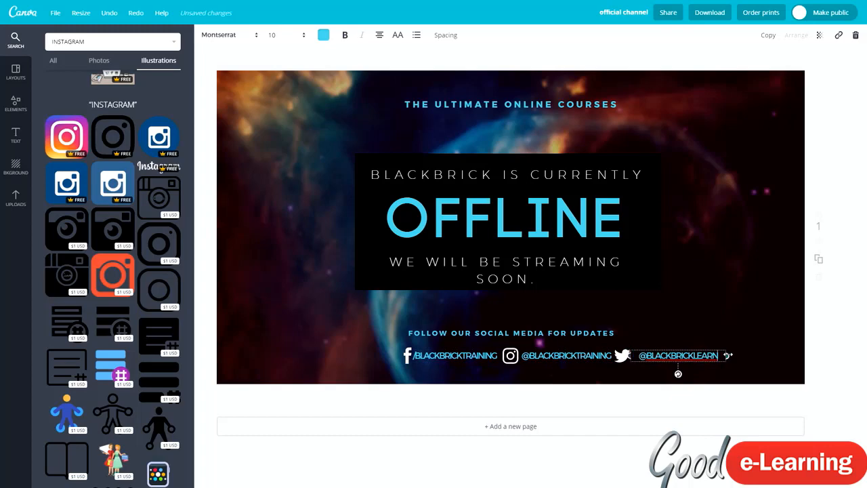
drag(728, 356, 715, 354)
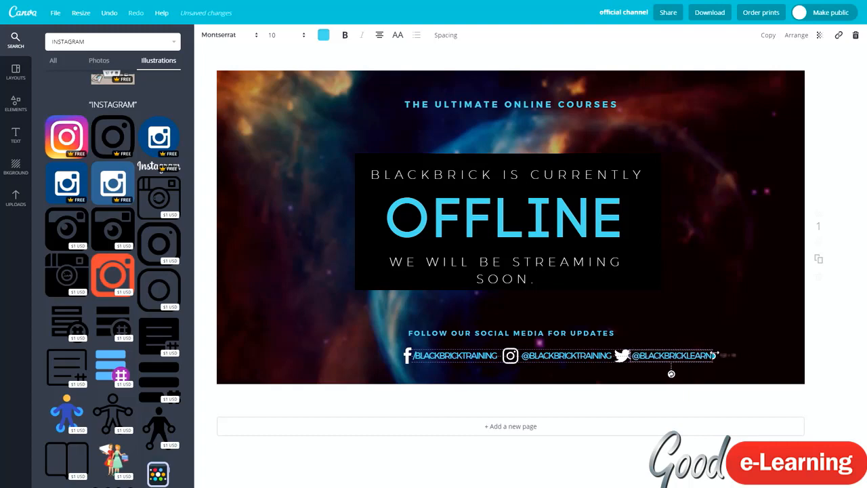
click(586, 403)
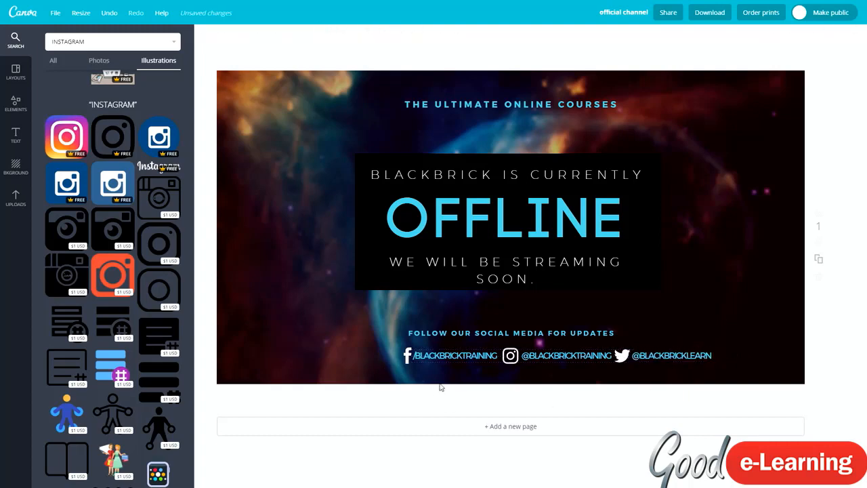
Step: Select the whole row of social media icons and handles and move it left to centre it under the text box
drag(724, 370, 395, 346)
drag(515, 355, 465, 355)
click(845, 344)
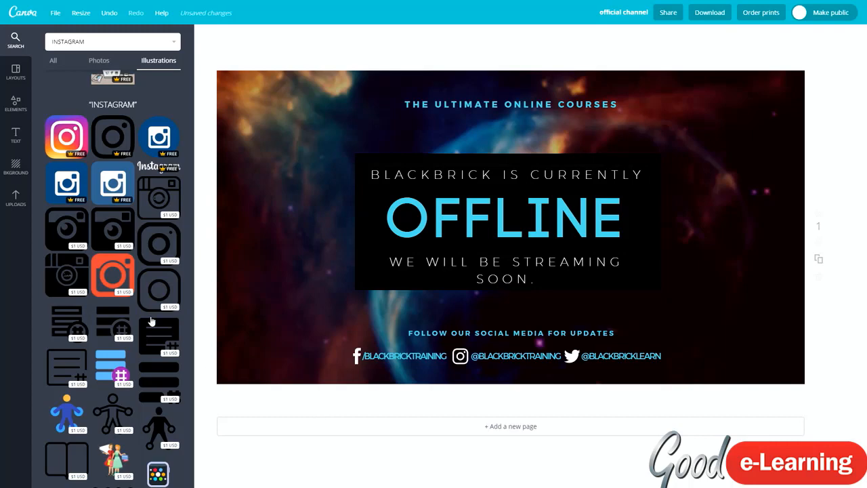
Step: Try a free photo of misty rocks as the banner background and undo the replacement
double_click(67, 39)
click(54, 60)
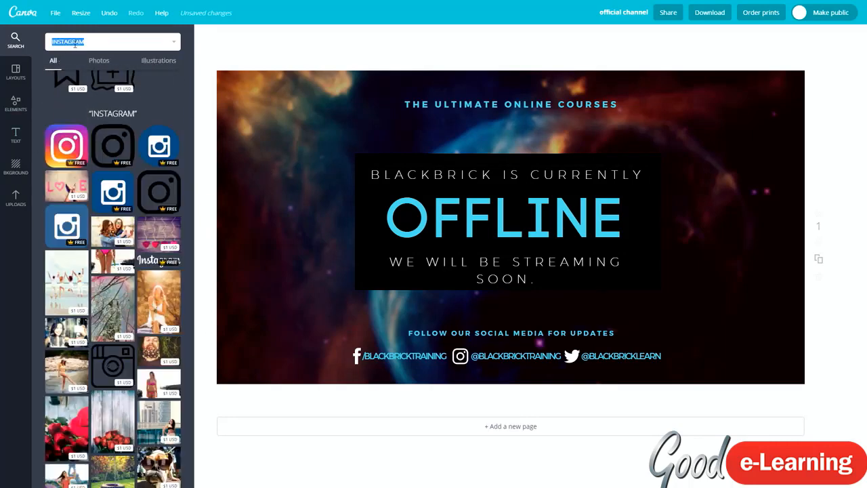
click(15, 103)
click(75, 136)
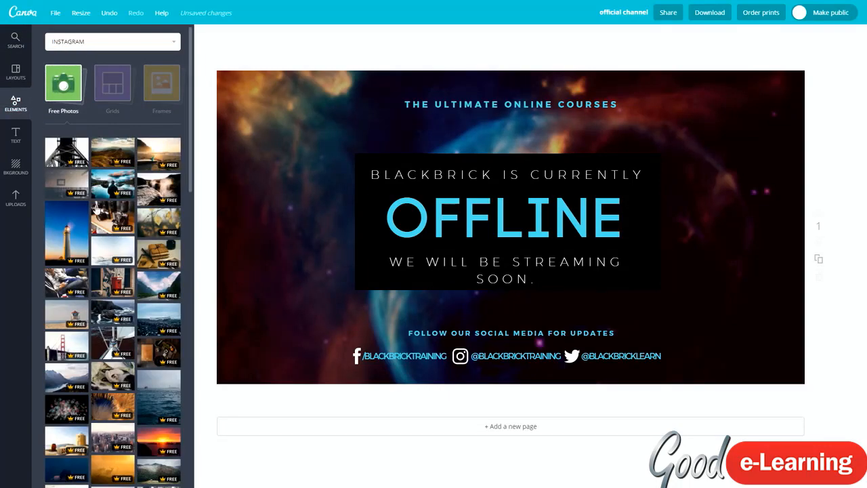
drag(161, 190, 261, 173)
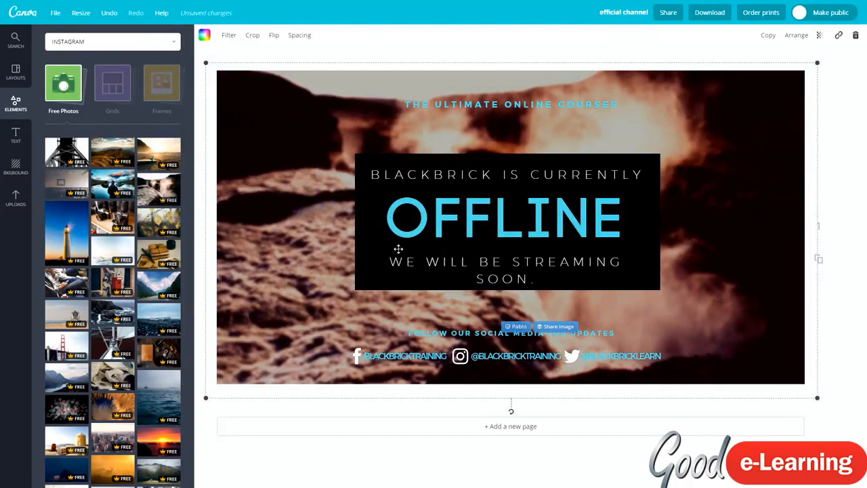
key(ctrl+z)
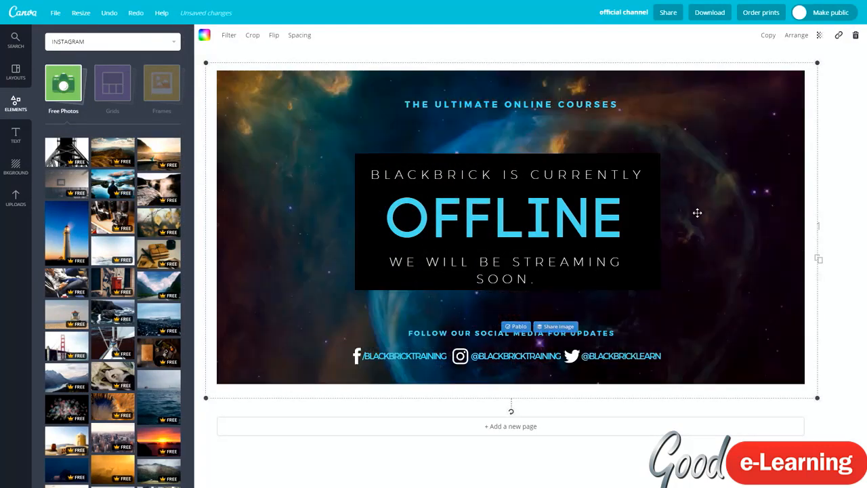
Step: Recolour the black rectangle behind the OFFLINE text with the light blue document colour
click(370, 198)
click(360, 180)
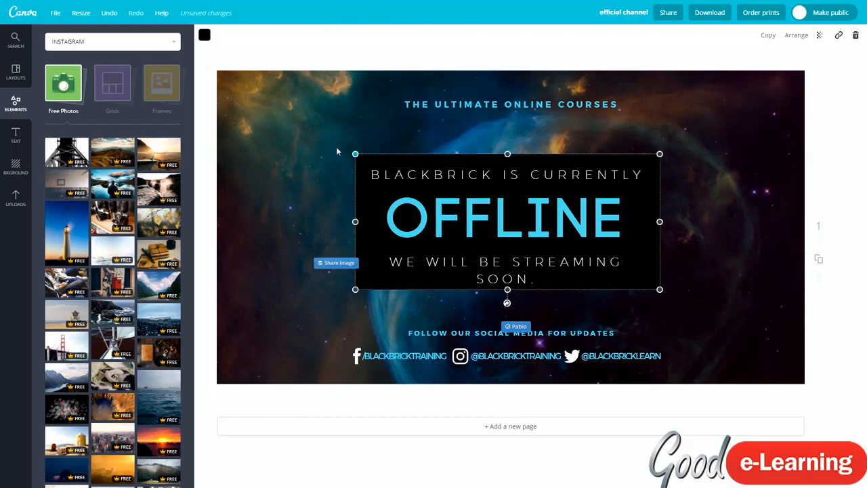
click(204, 34)
click(228, 84)
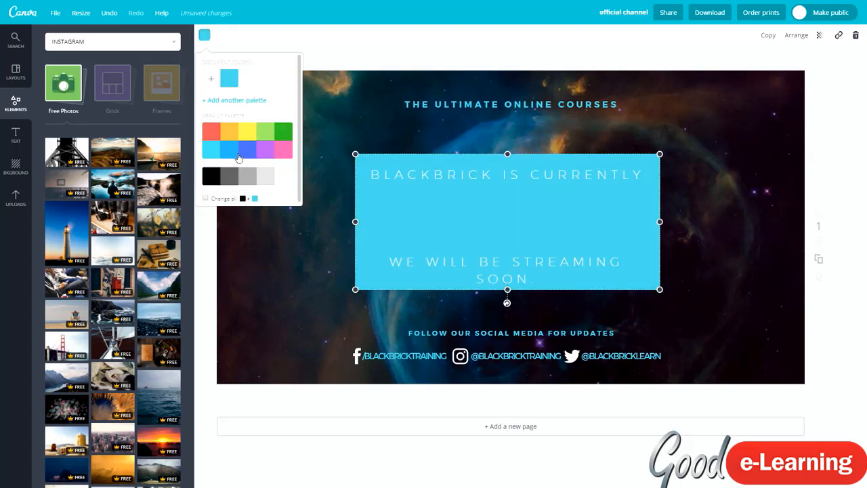
Step: Try several colours, including white and light green, on the rectangle behind the OFFLINE text and settle on dark grey
click(289, 150)
click(285, 182)
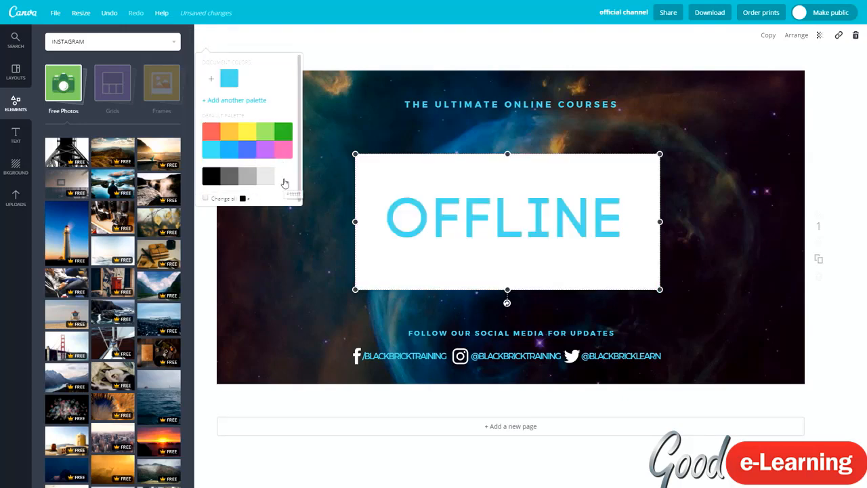
click(267, 131)
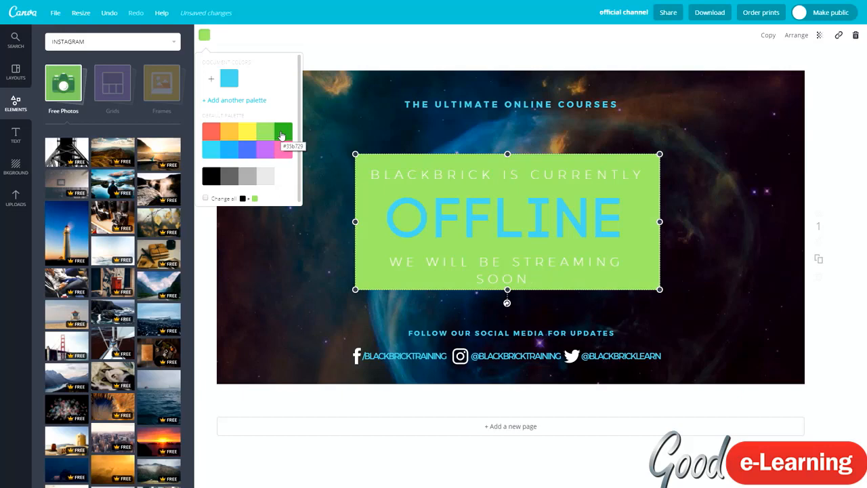
click(237, 178)
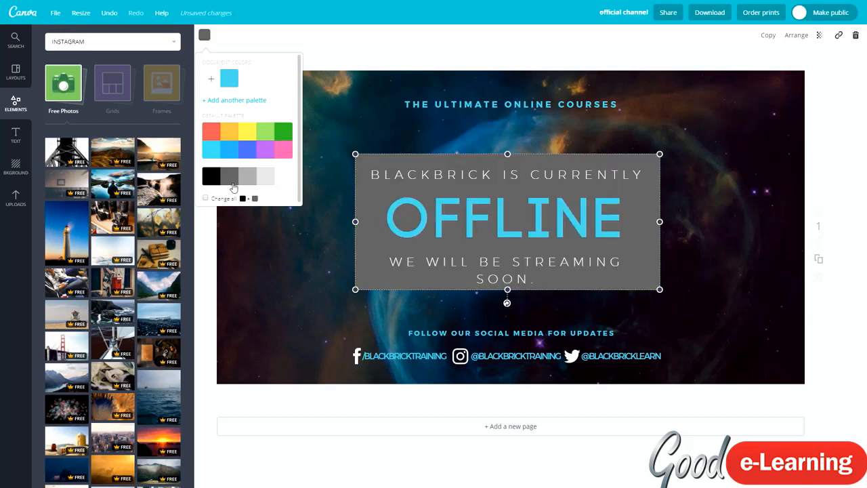
click(293, 276)
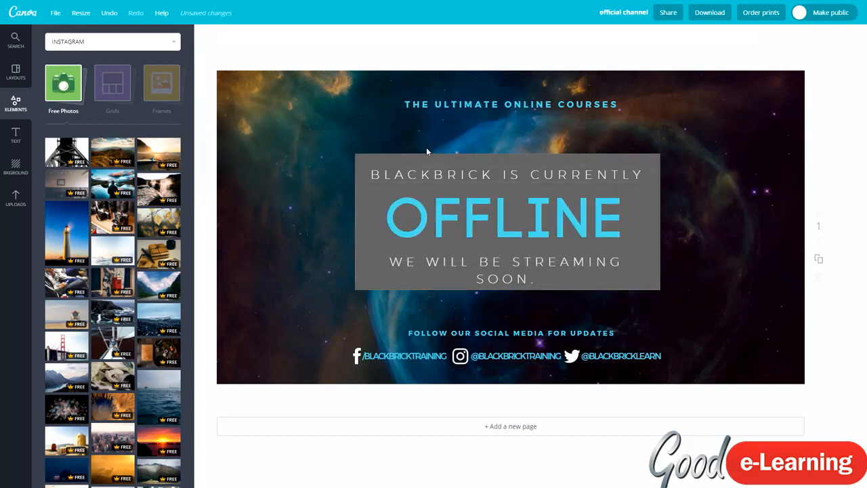
Step: Rename the design as "twitch banner"
click(614, 15)
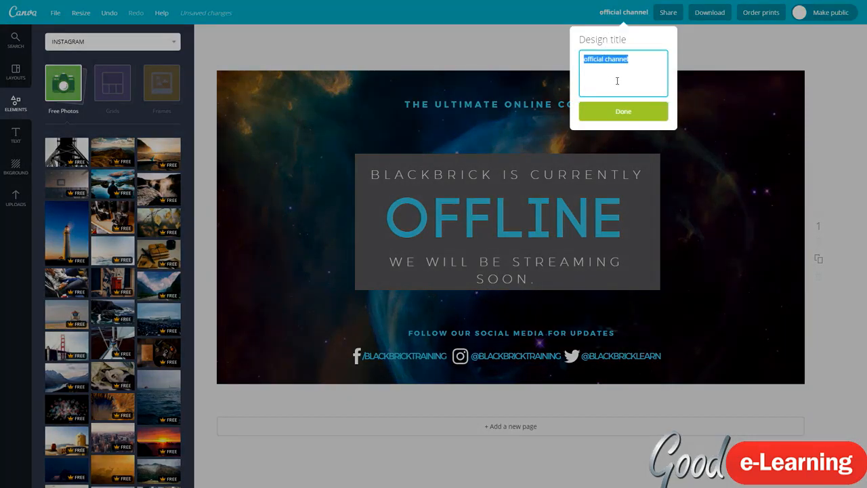
text(twitch banner)
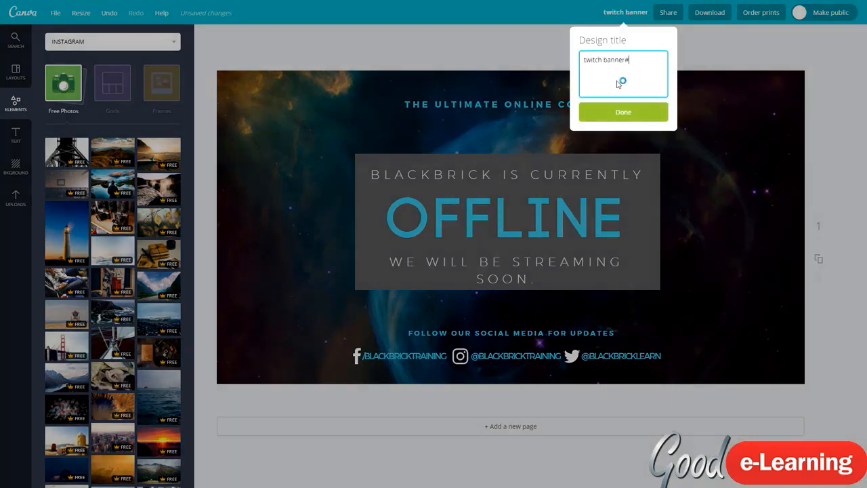
key(Return)
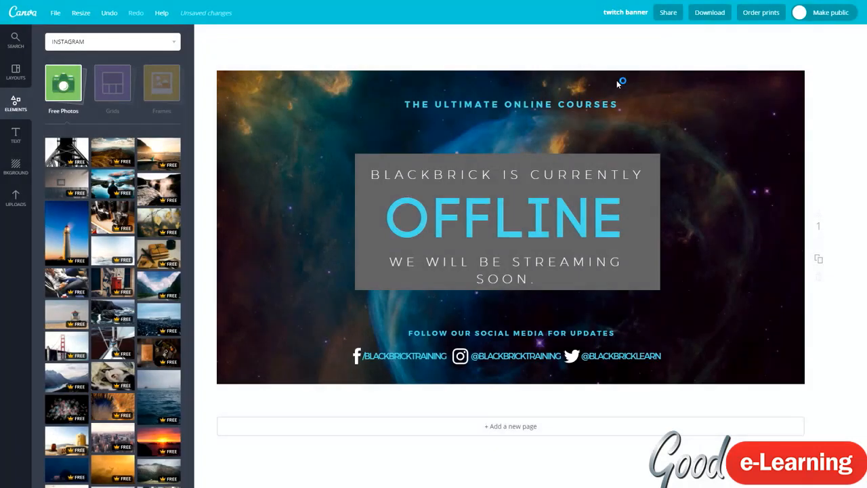
Step: Leave the Twitch banner and start a new Facebook Cover design from the Social Media & Email Headers types
click(55, 13)
click(49, 105)
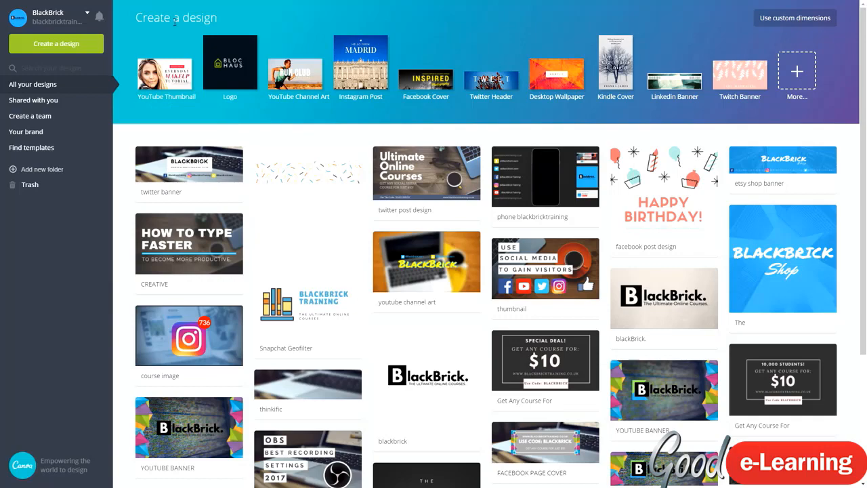
click(796, 70)
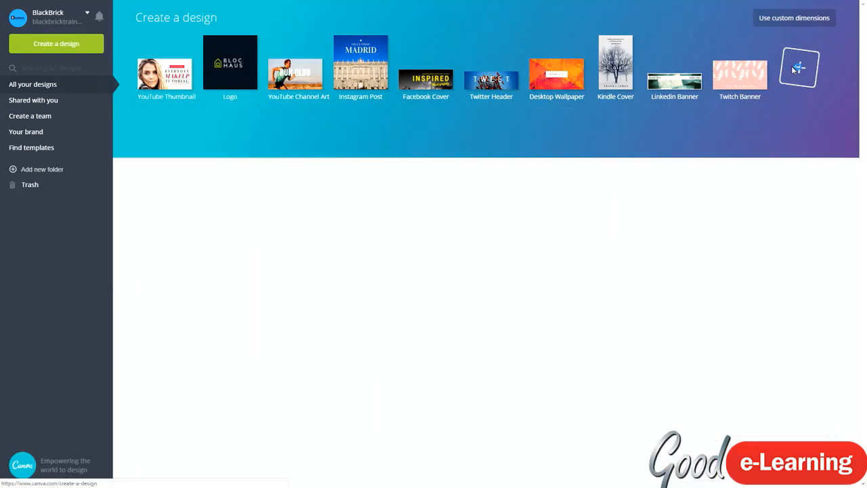
scroll(265, 284, down, 1)
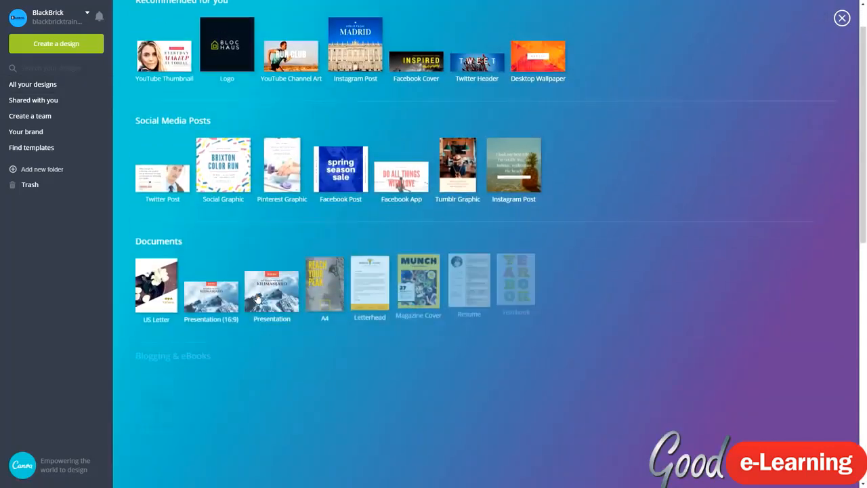
scroll(258, 298, down, 7)
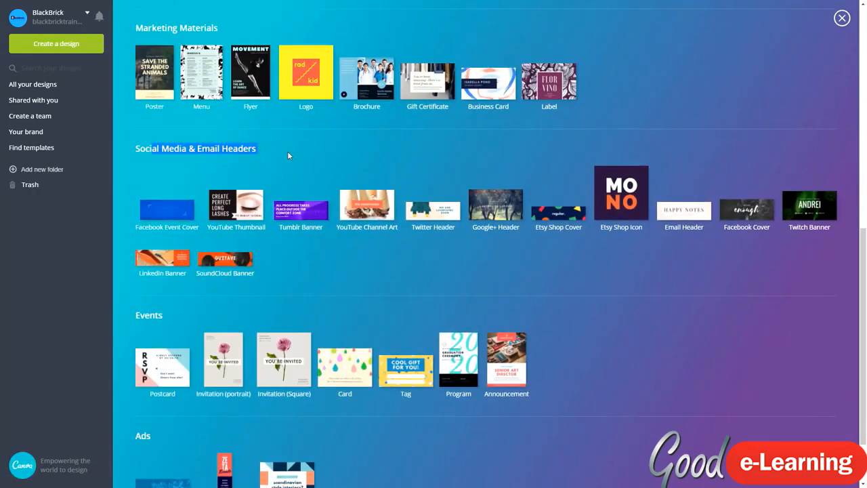
click(748, 219)
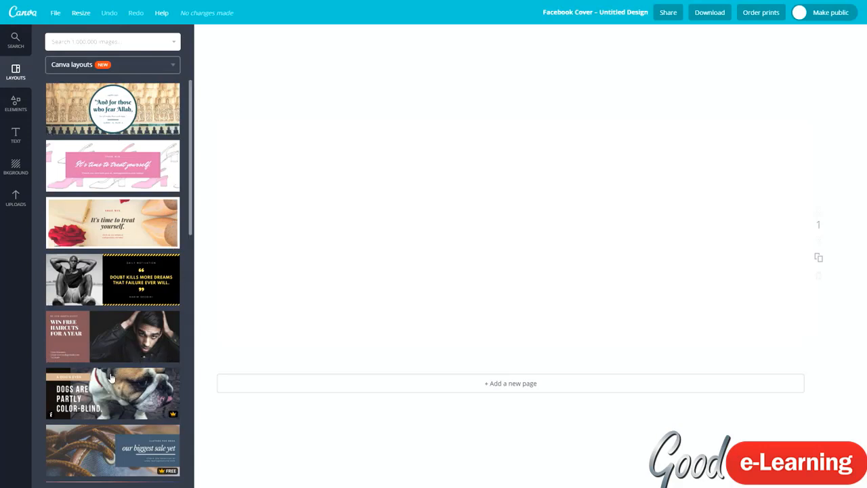
Step: Apply the free rent.au layout with white apartment balconies and a blue block to the Facebook cover
scroll(66, 279, down, 3)
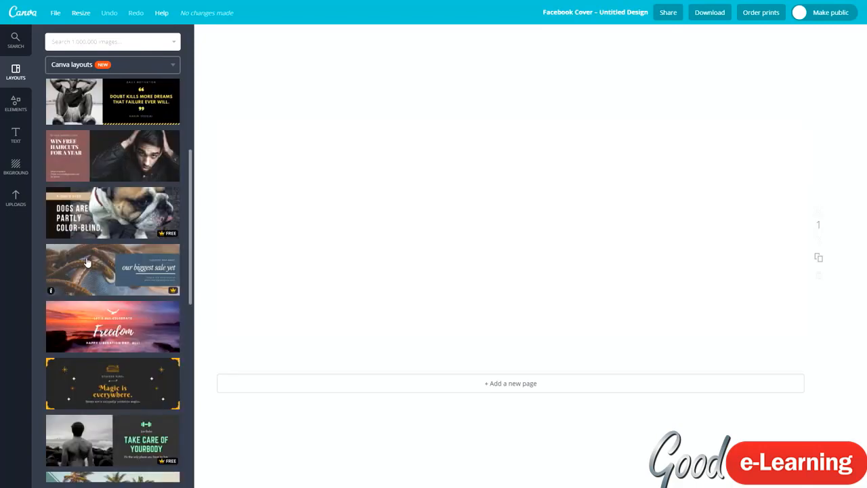
scroll(87, 262, down, 4)
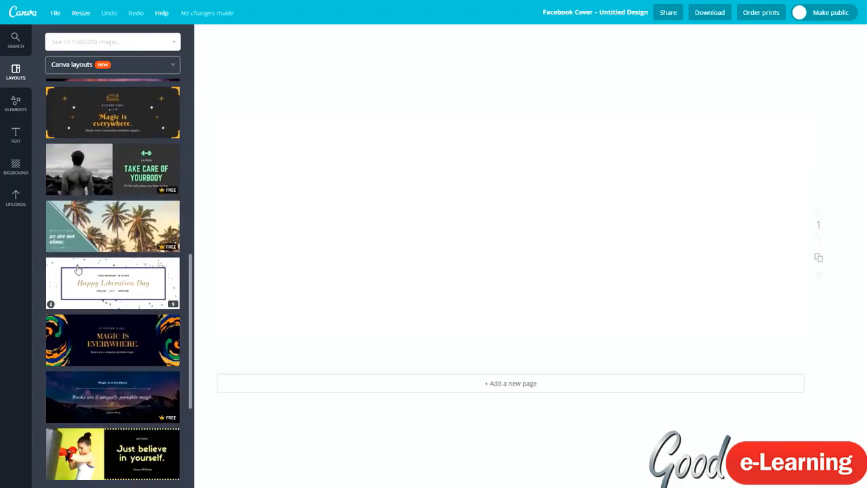
scroll(78, 271, down, 4)
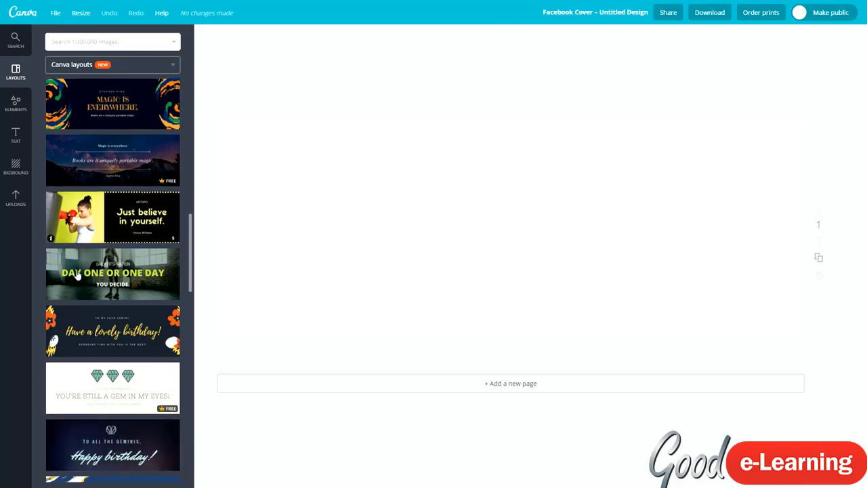
scroll(79, 277, down, 5)
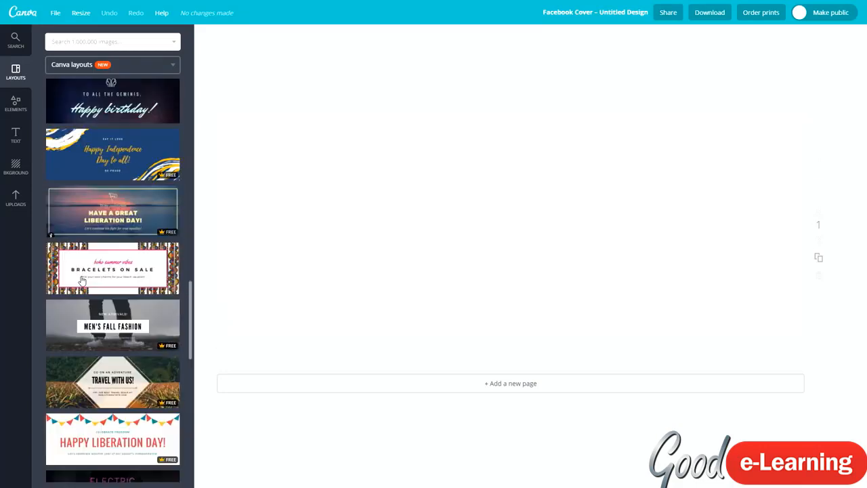
scroll(81, 280, down, 3)
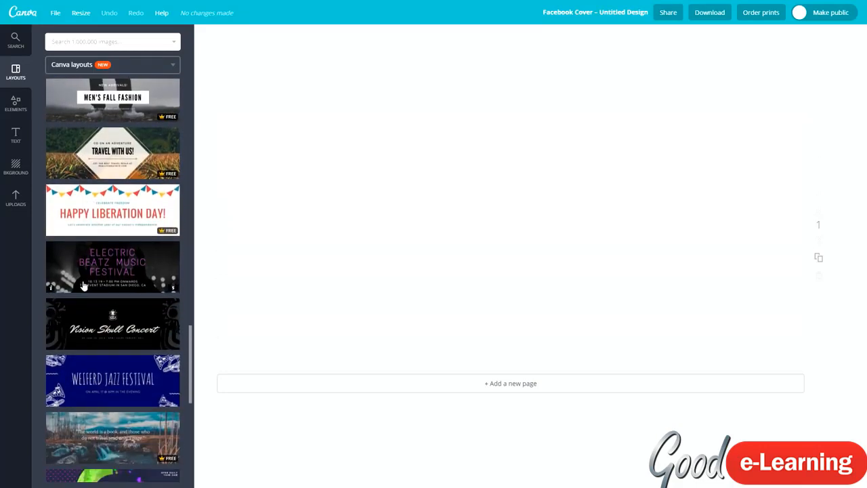
scroll(82, 286, down, 4)
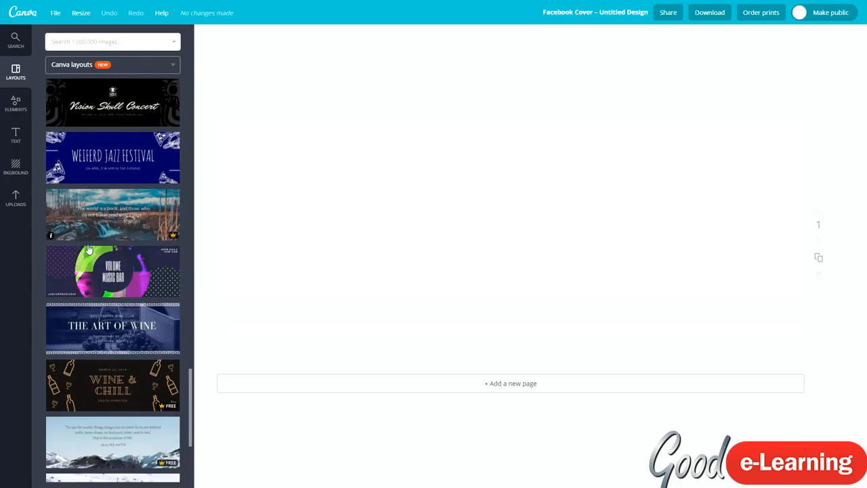
scroll(157, 224, down, 5)
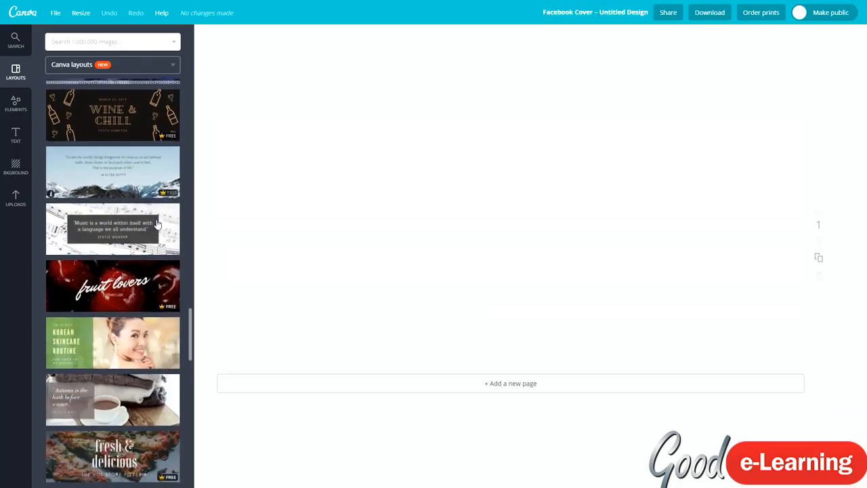
scroll(156, 224, down, 2)
scroll(120, 212, down, 3)
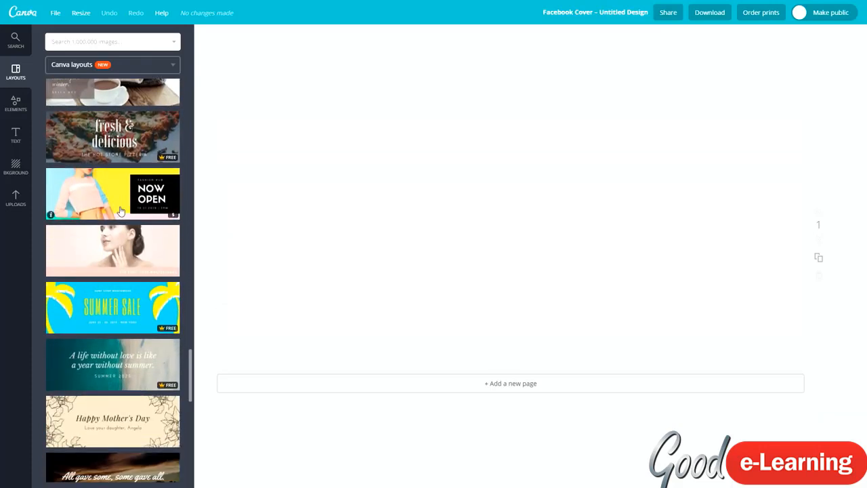
scroll(116, 224, down, 1)
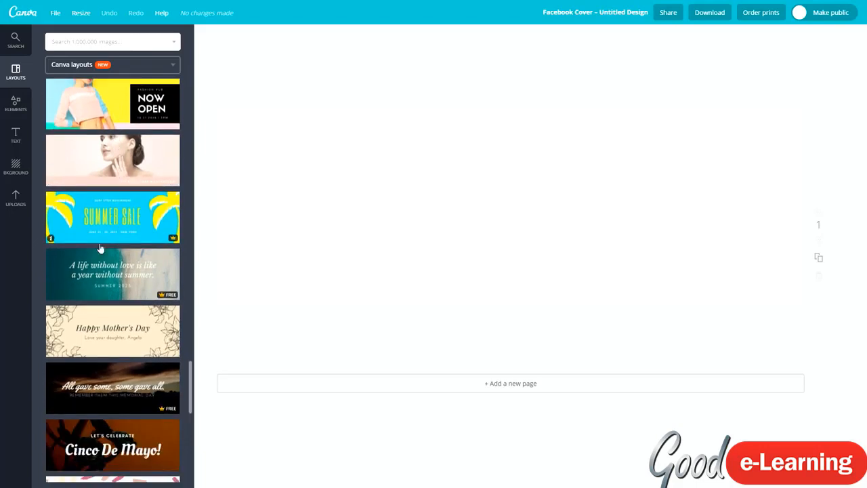
scroll(99, 248, down, 1)
scroll(93, 324, down, 1)
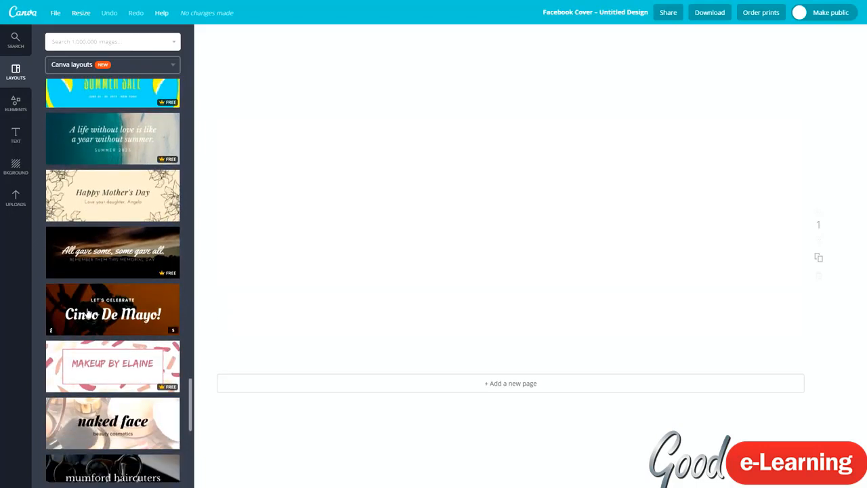
scroll(88, 312, down, 3)
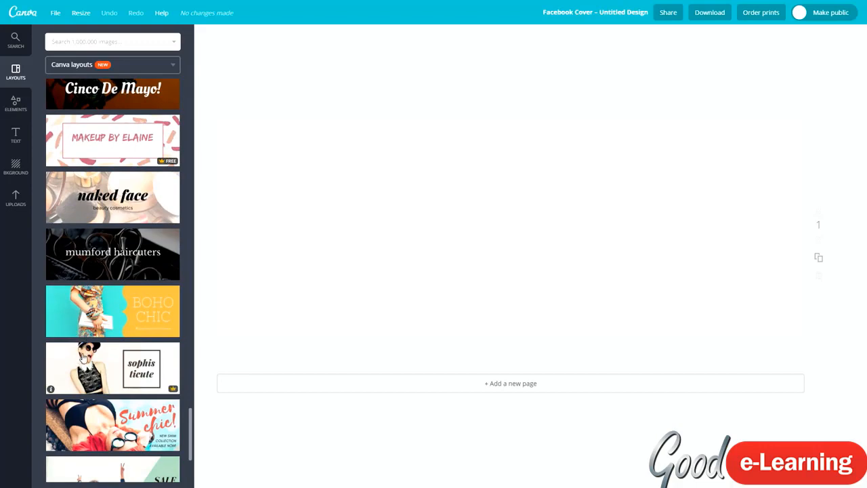
scroll(82, 359, down, 7)
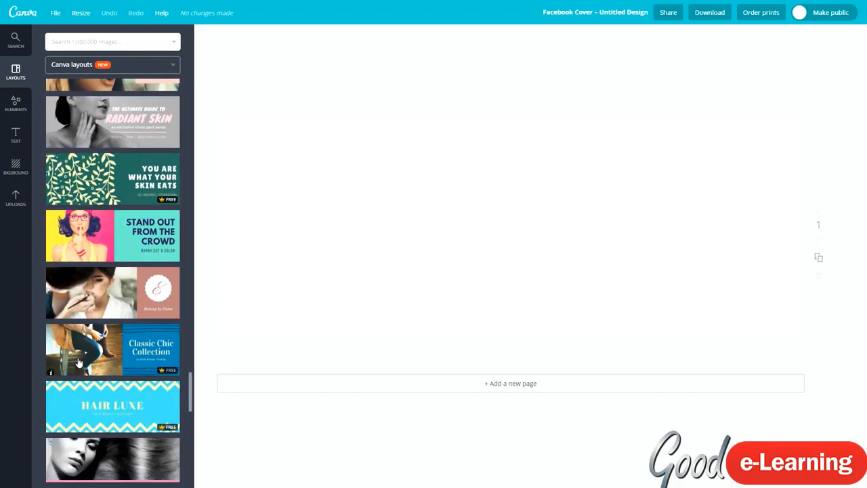
scroll(75, 362, down, 2)
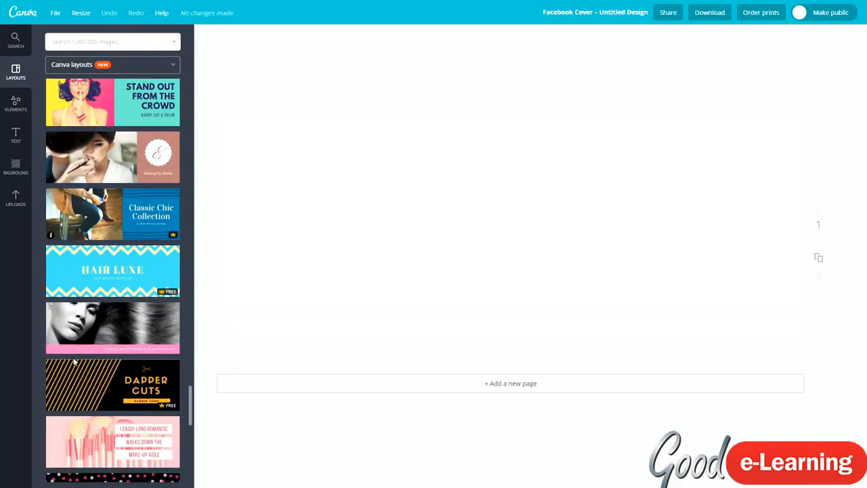
scroll(77, 360, down, 2)
scroll(75, 355, down, 2)
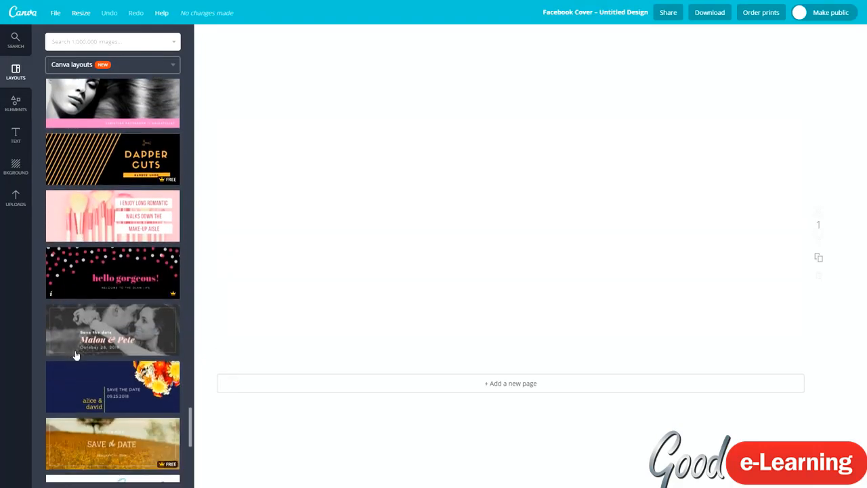
scroll(73, 348, down, 5)
click(132, 203)
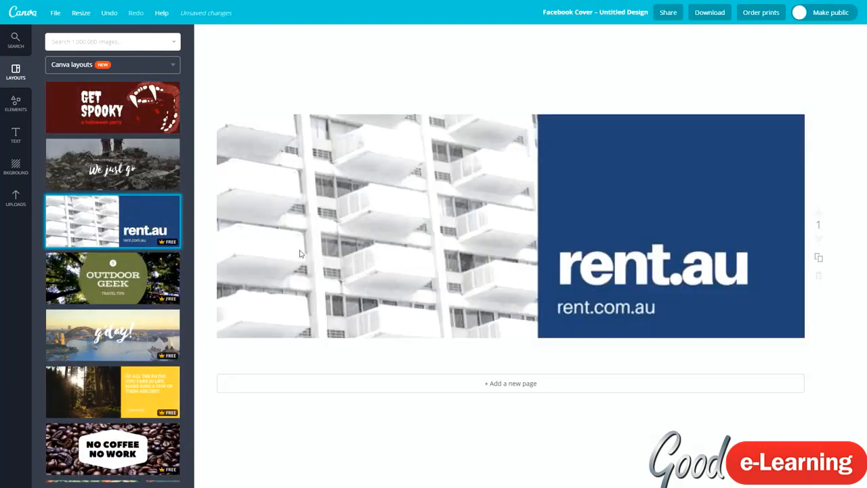
Step: Browse the remaining Canva layouts for alternative Facebook cover designs
scroll(71, 307, down, 1)
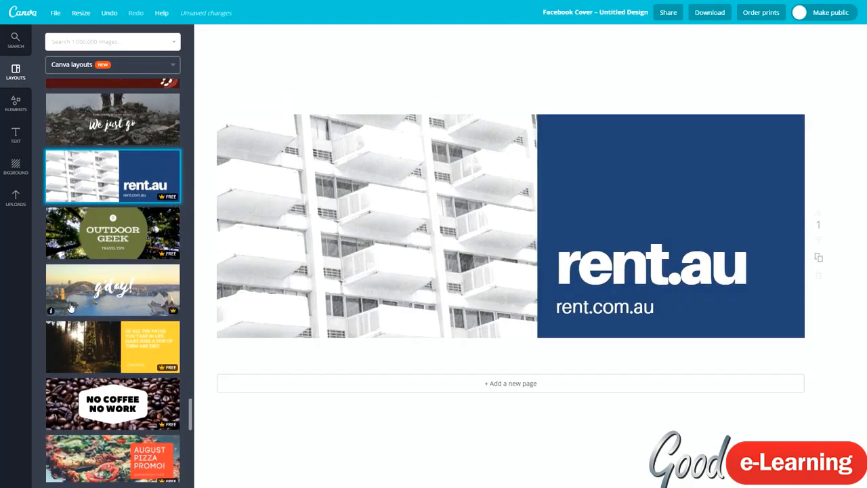
scroll(70, 308, down, 1)
scroll(94, 312, down, 6)
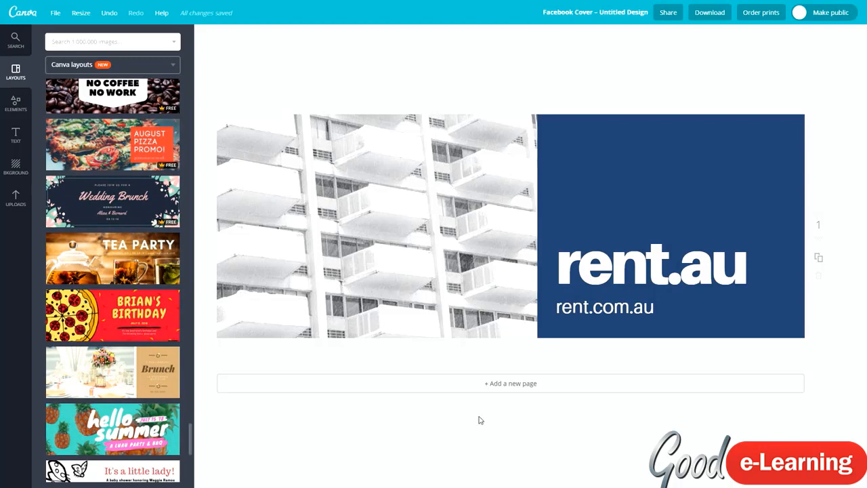
scroll(76, 252, down, 6)
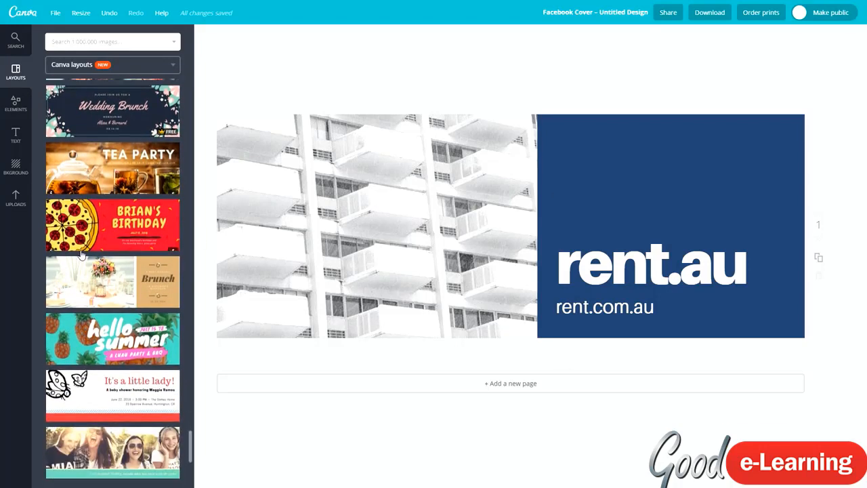
scroll(76, 252, down, 2)
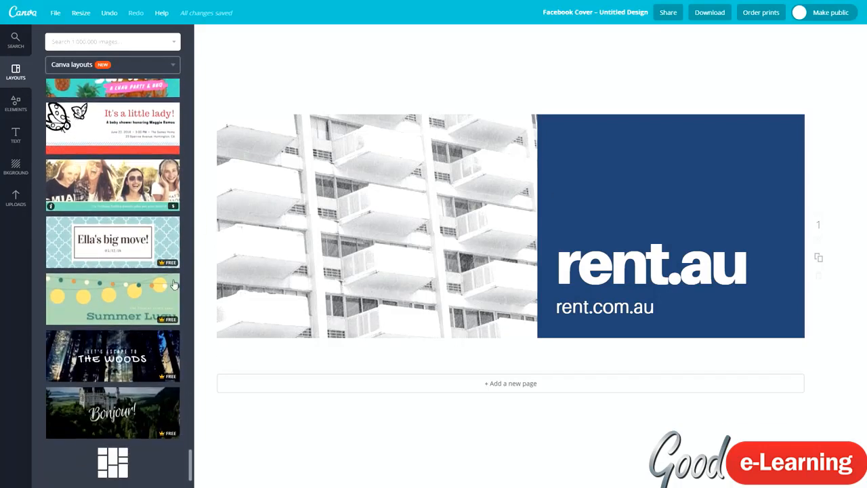
scroll(164, 367, down, 2)
scroll(164, 368, down, 9)
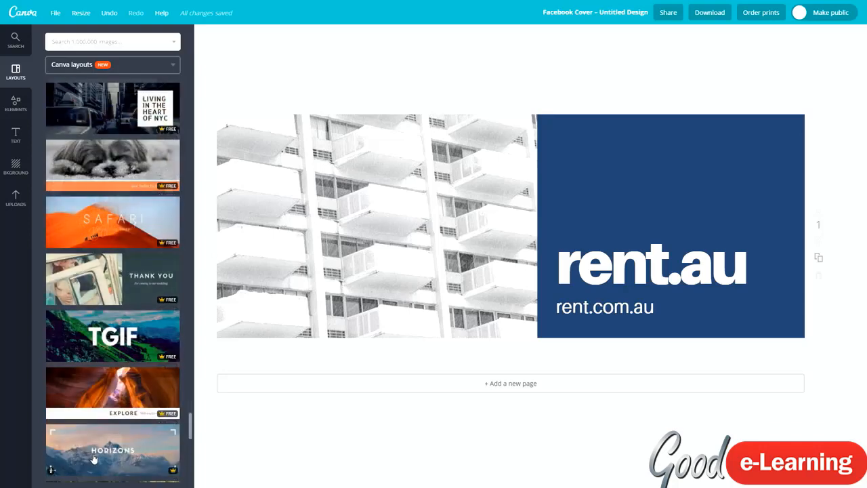
scroll(89, 427, down, 1)
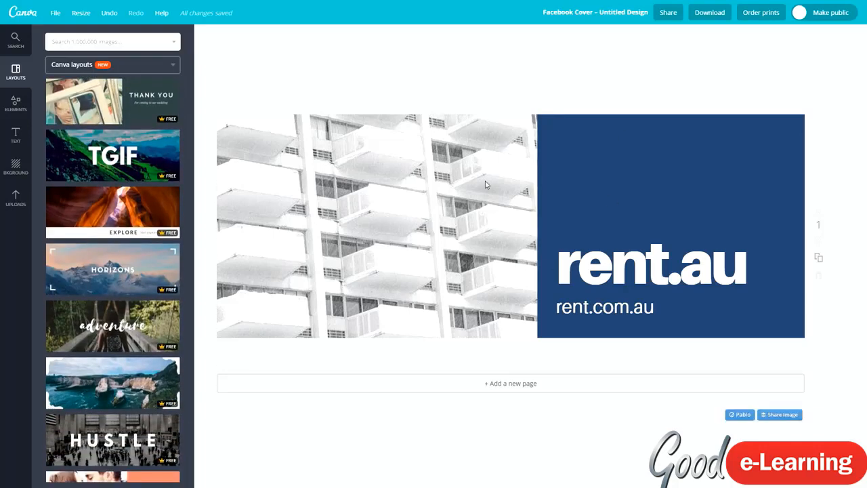
Step: Replace the large rent.au heading in the blue block with "BlackBrick"
double_click(661, 268)
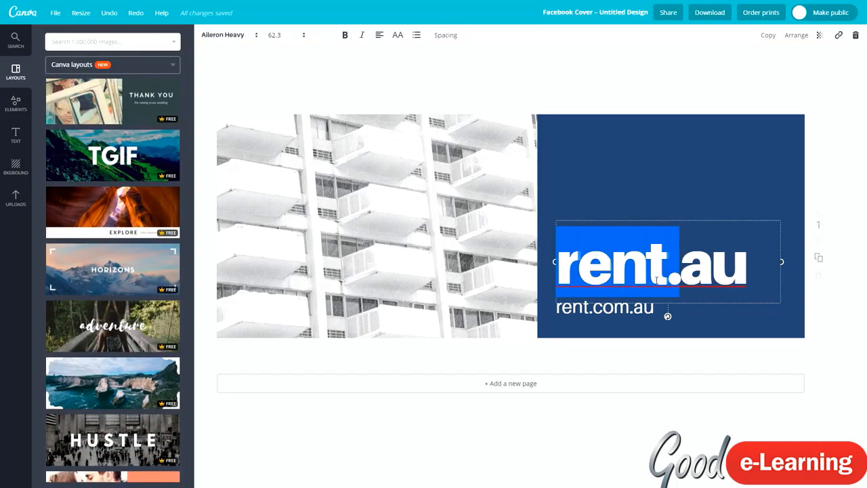
key(ctrl+a)
text(BlackBrick)
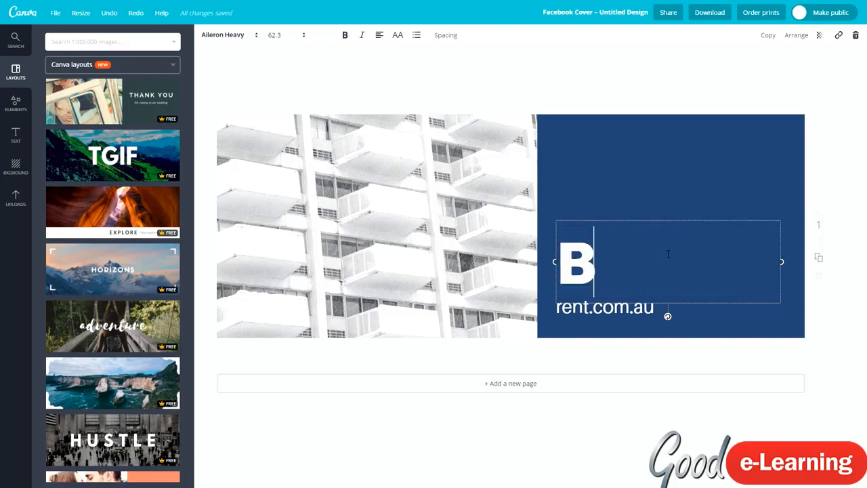
Step: Reduce the BlackBrick heading's font size to 48 so that the name fits on one line
click(278, 37)
click(277, 231)
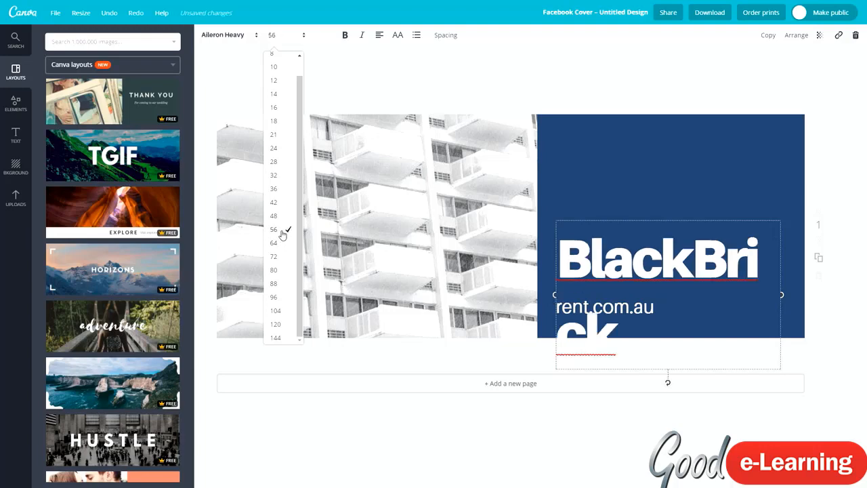
click(277, 38)
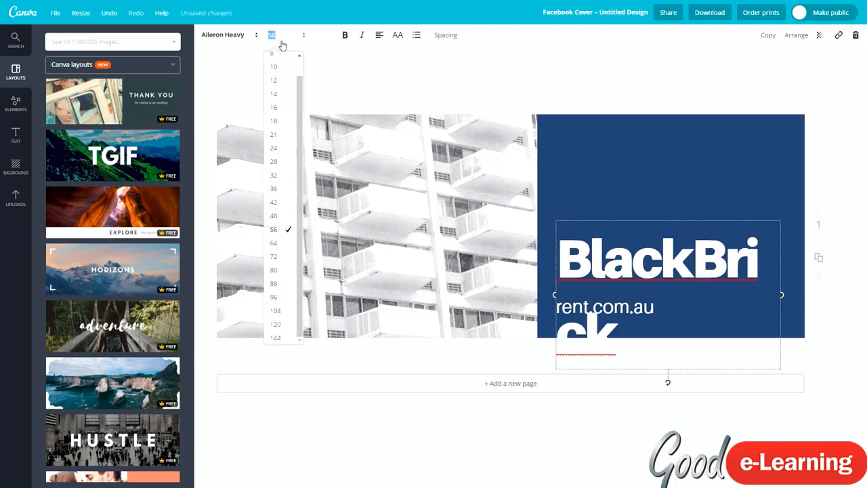
click(278, 216)
click(717, 178)
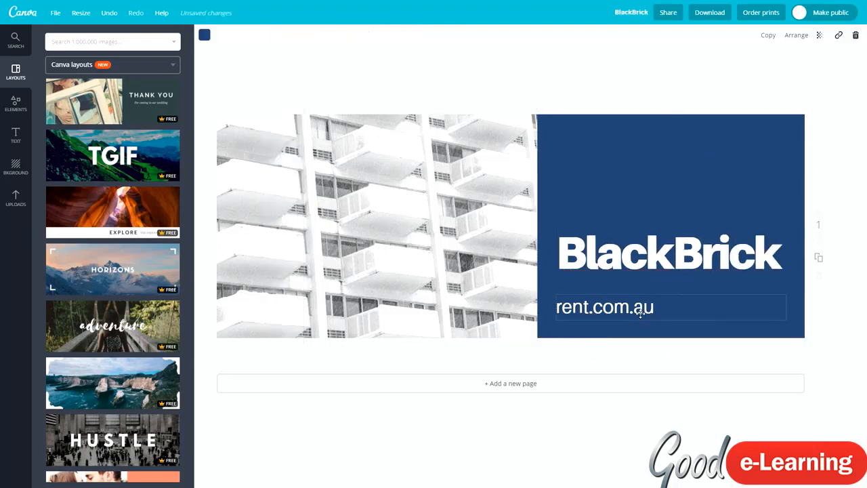
click(640, 312)
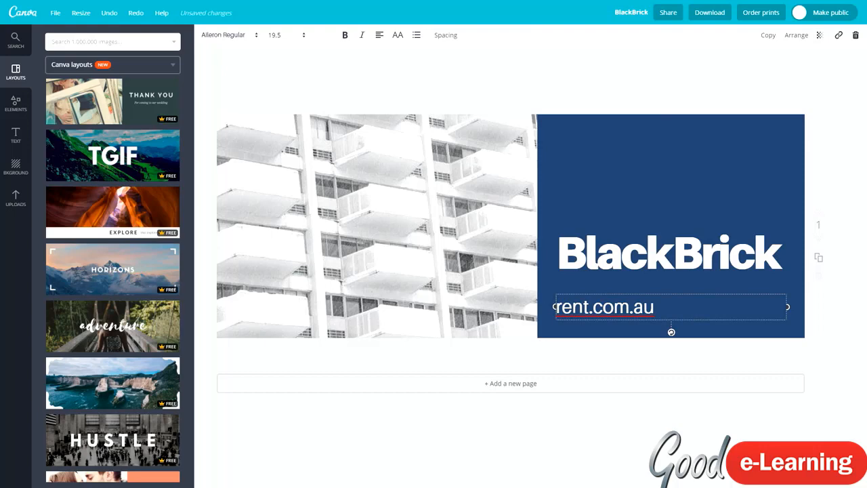
triple_click(620, 305)
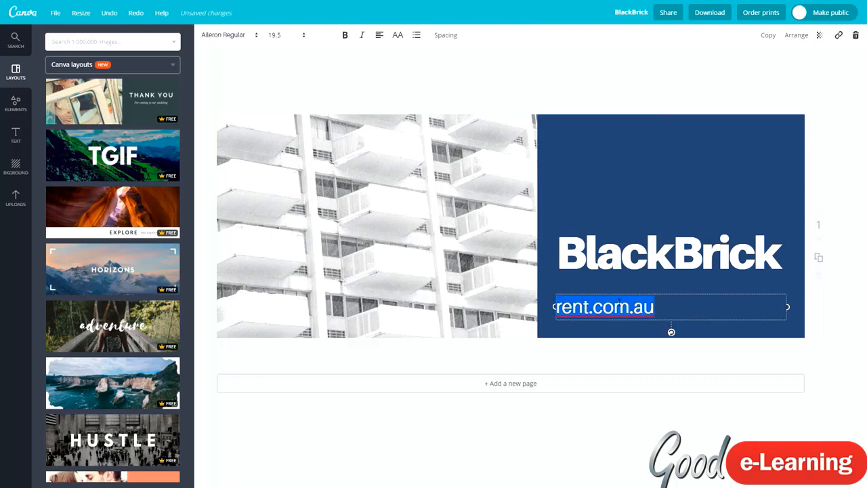
text(www.blackbricktraining.co.uk)
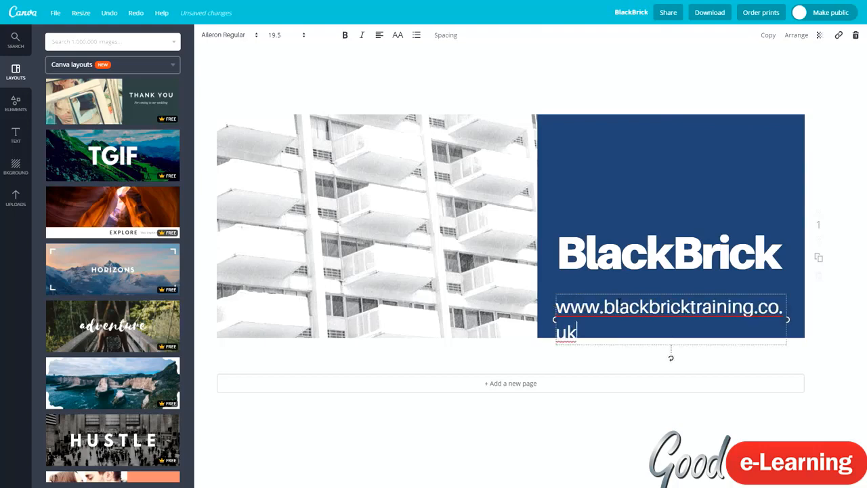
click(306, 36)
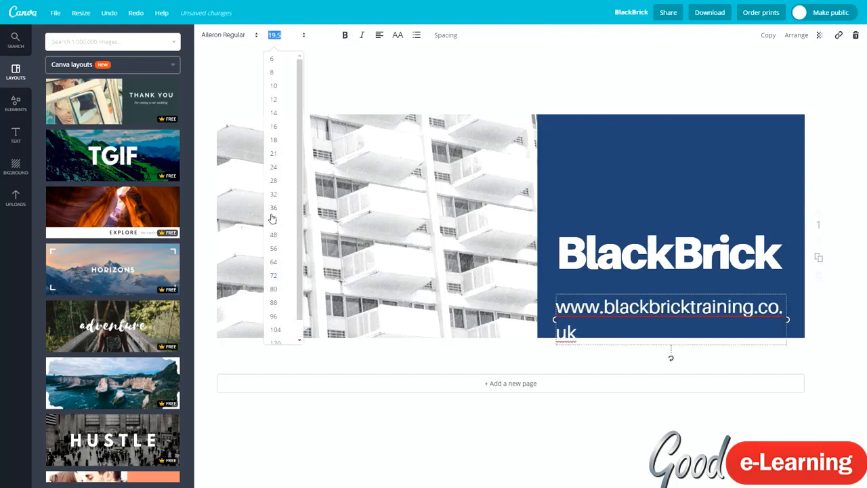
click(274, 140)
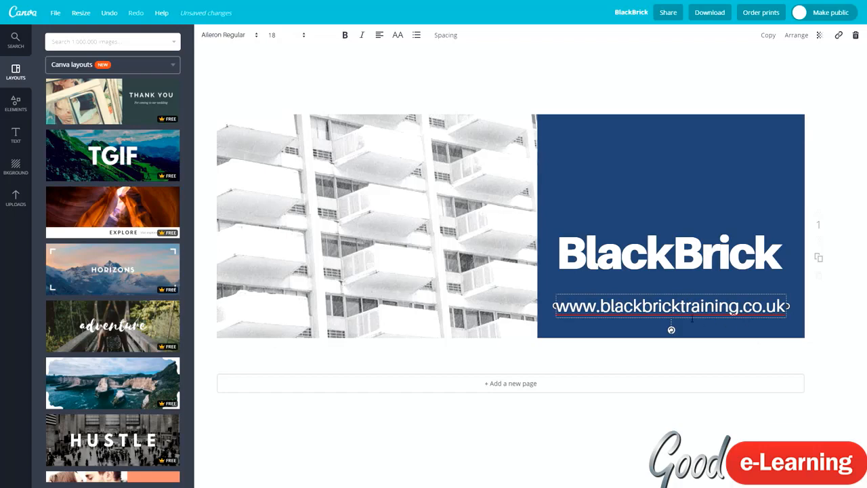
Step: Move the BlackBrick heading down so it sits directly above the web address in the blue block
drag(644, 256, 644, 266)
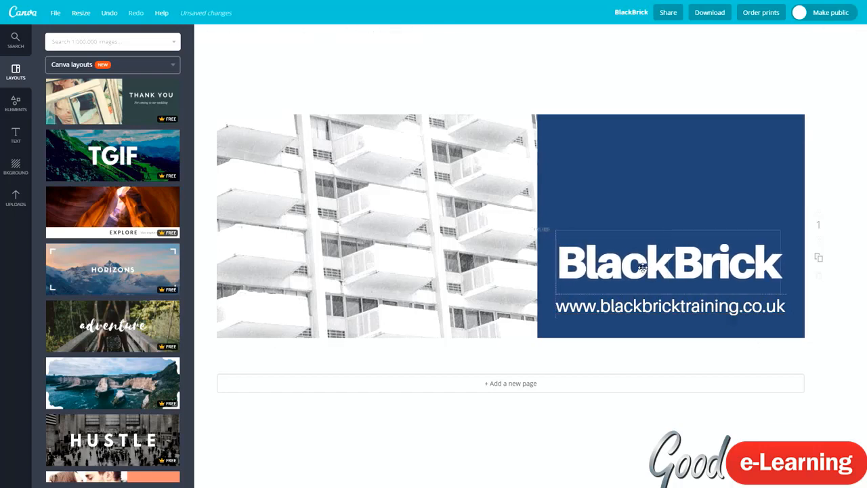
click(643, 190)
drag(637, 260, 634, 274)
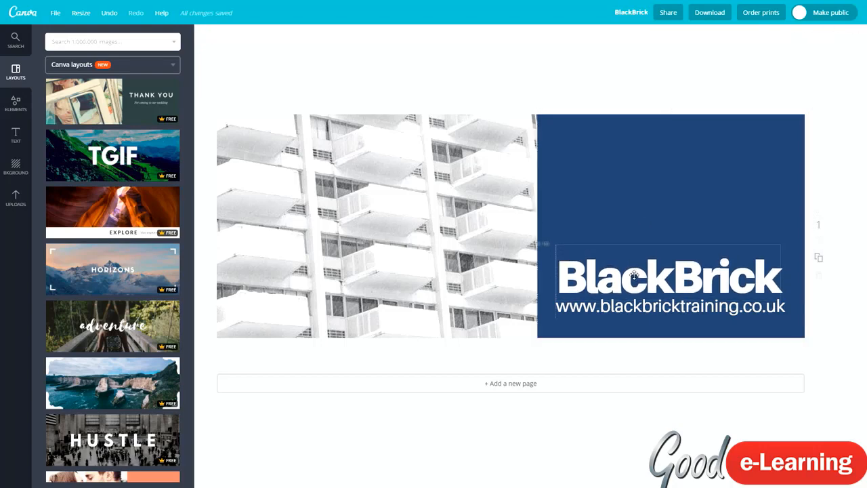
click(648, 199)
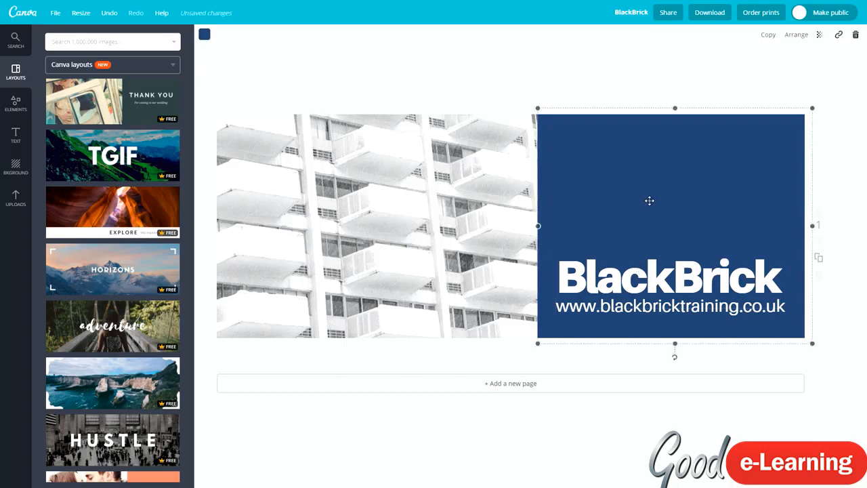
click(824, 313)
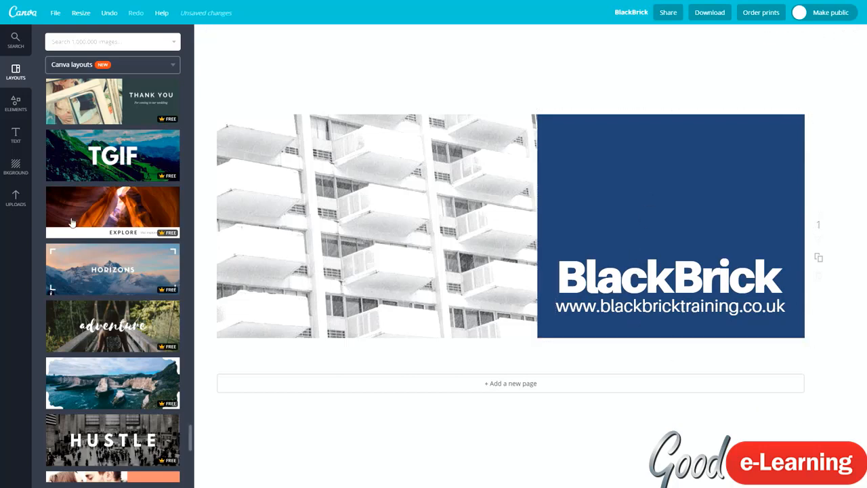
Step: Search the image library for "macbook" and replace the balcony photo with the free dark wooden desk photo
click(16, 198)
click(331, 135)
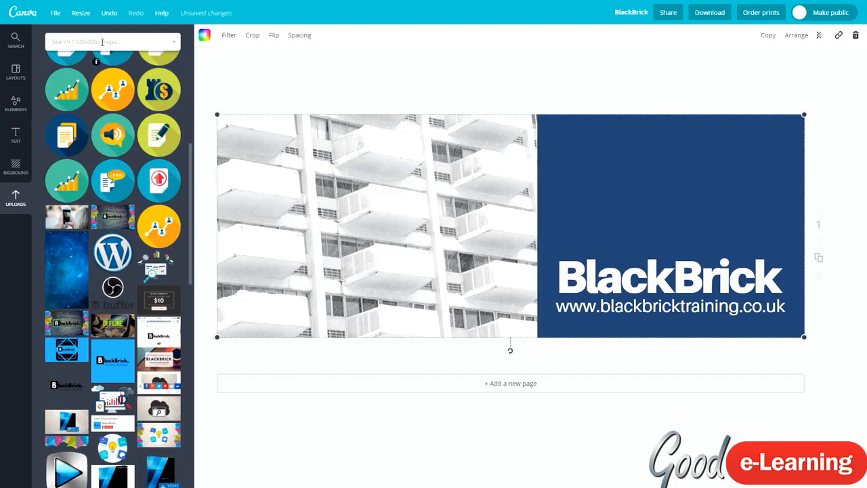
click(15, 40)
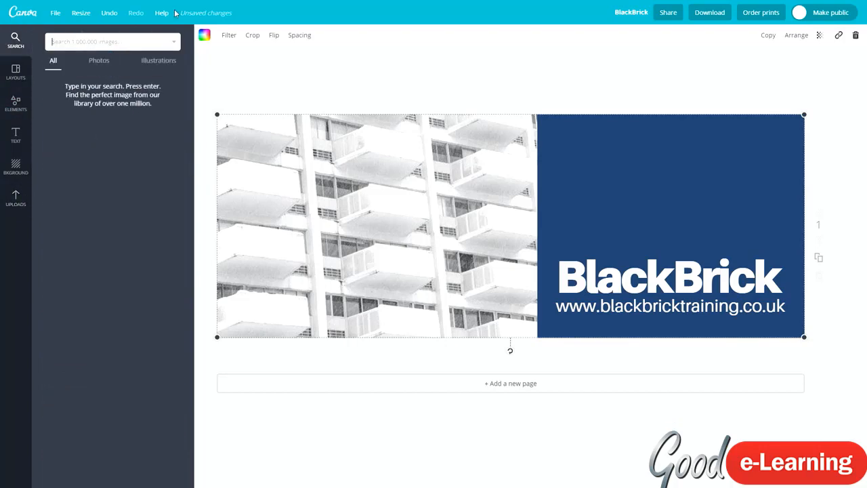
text(macbook)
key(Return)
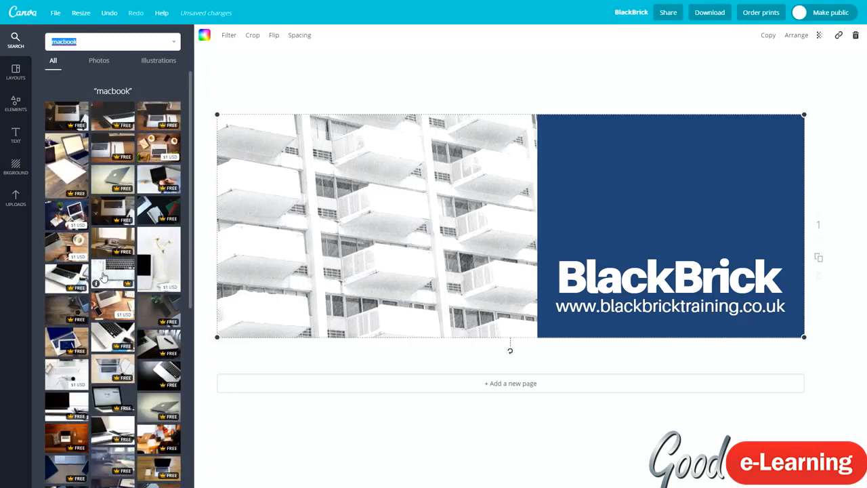
scroll(82, 353, down, 2)
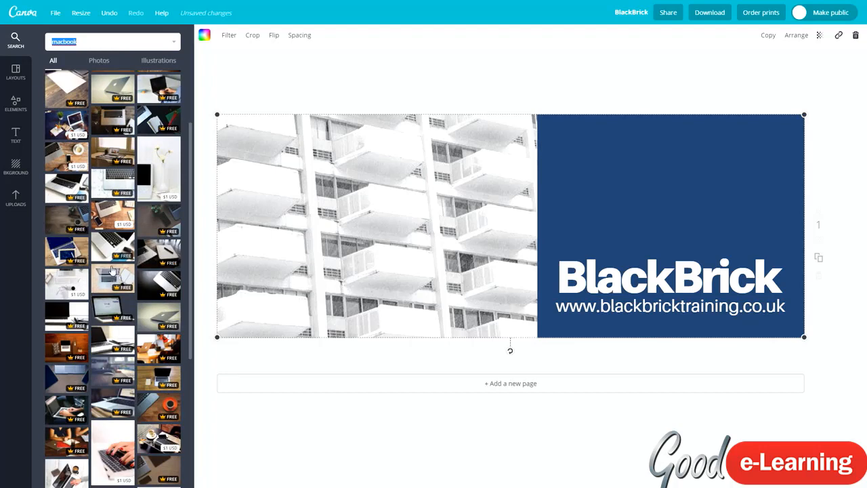
drag(61, 224, 251, 221)
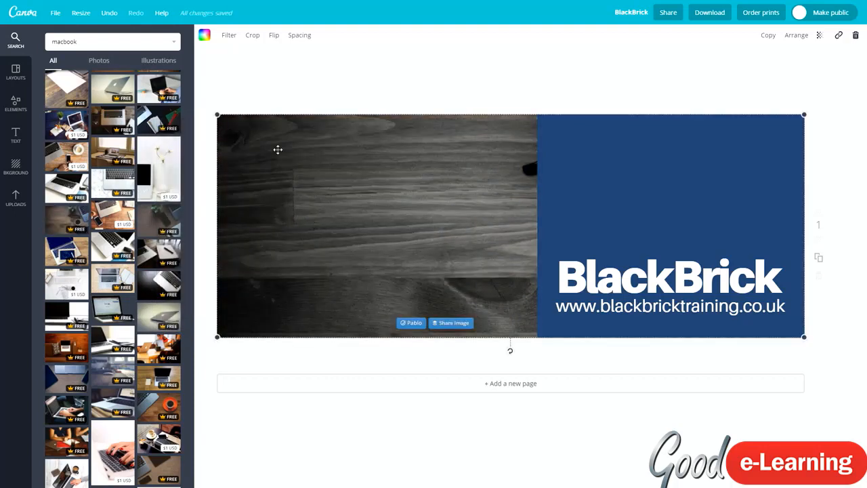
Step: Flip the desk photo horizontally and shift its crop to show the laptop, plant and glasses beside the blue block
click(275, 39)
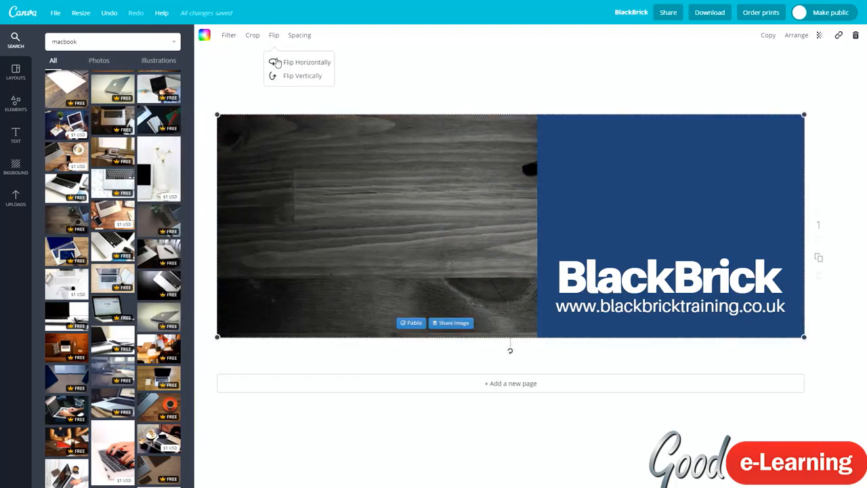
click(275, 63)
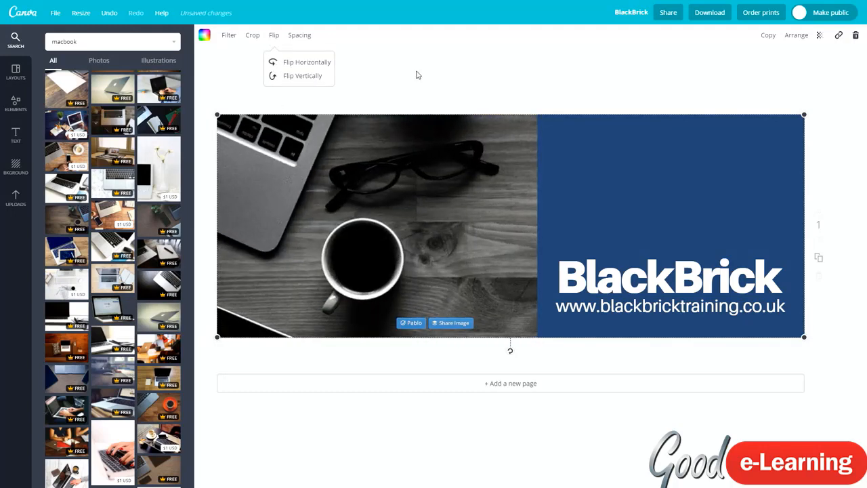
double_click(374, 189)
drag(373, 176, 361, 263)
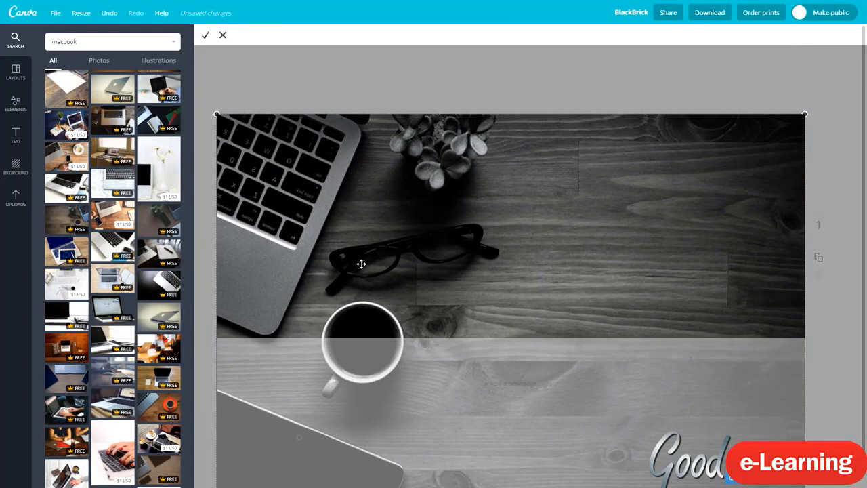
click(206, 34)
Step: Apply the Normal filter to the desk photo to bring back its original colours
click(227, 35)
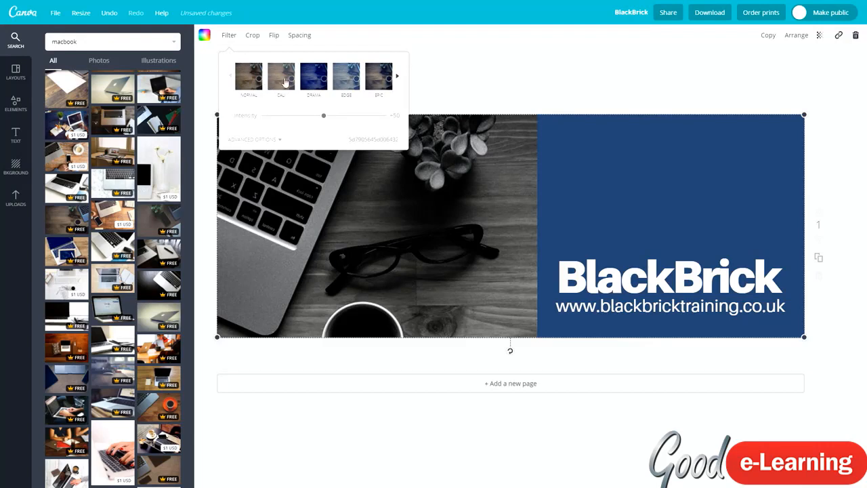
click(254, 83)
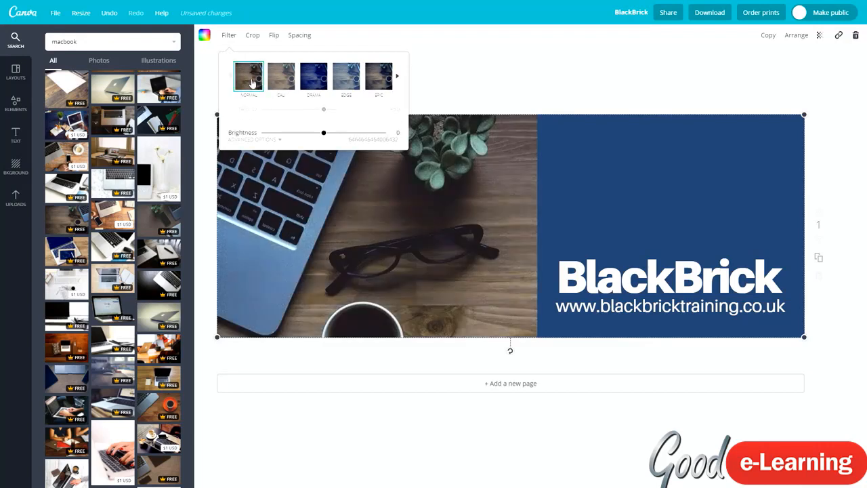
click(528, 84)
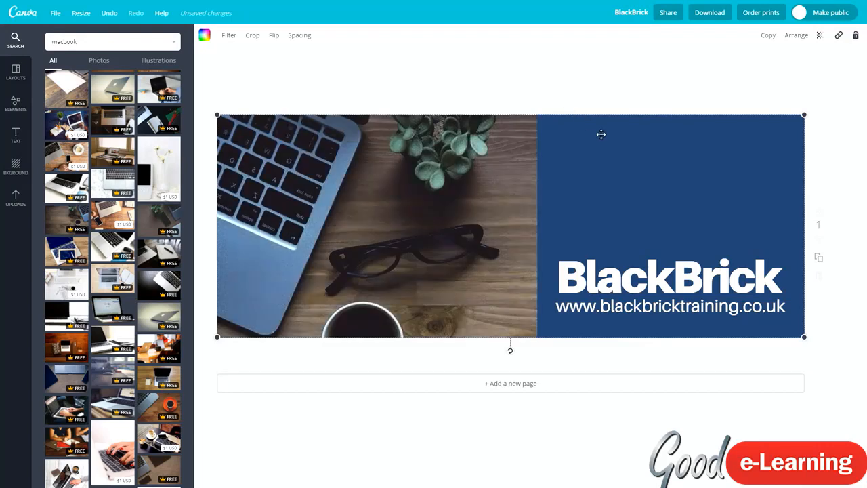
Step: Set the blue block's transparency to 61 so the wooden desk shows through
click(629, 161)
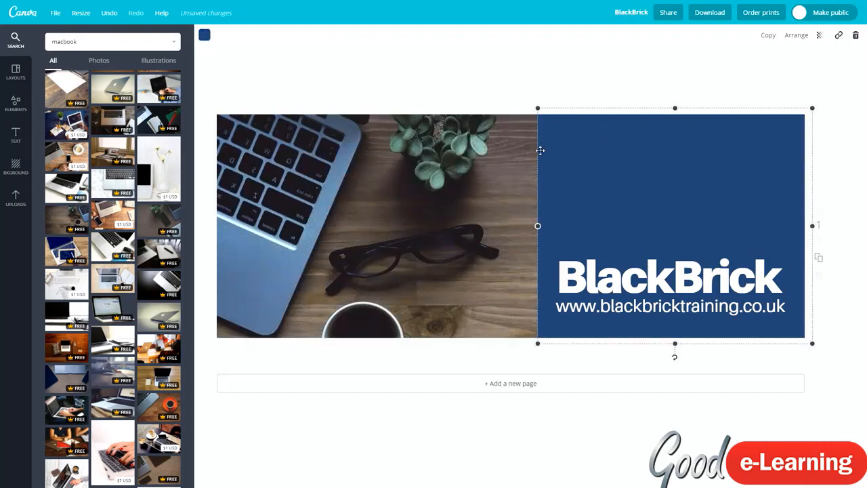
click(819, 36)
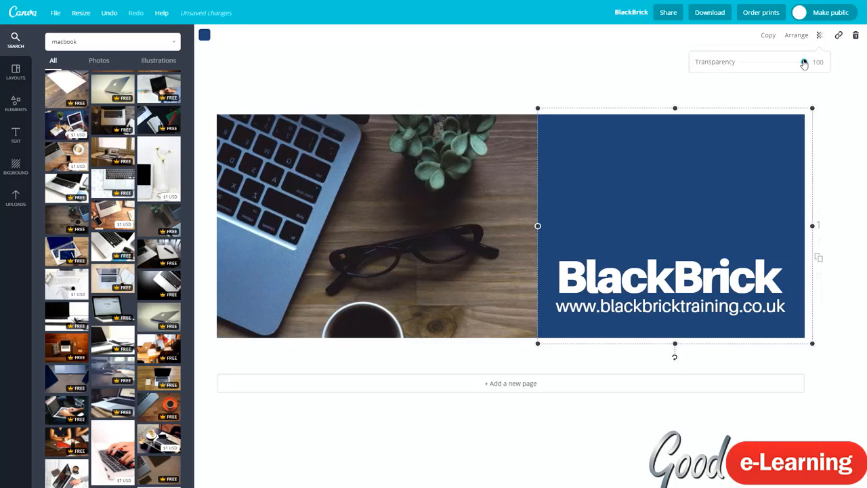
drag(805, 64, 795, 64)
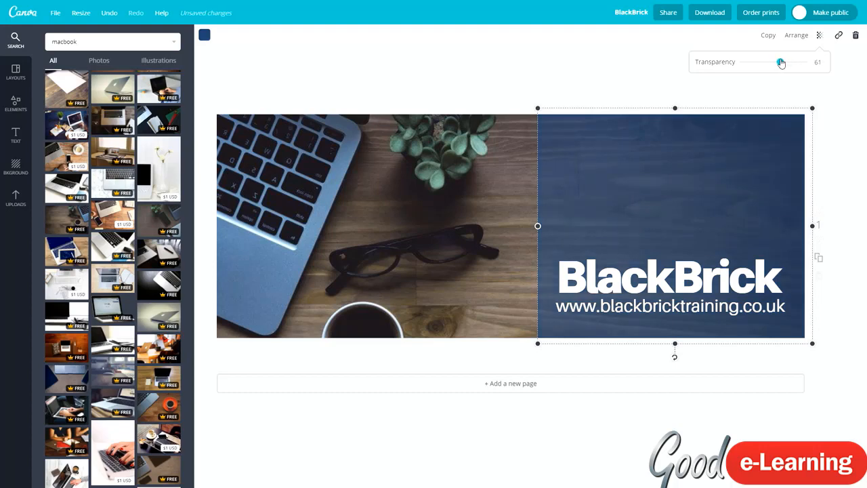
click(562, 57)
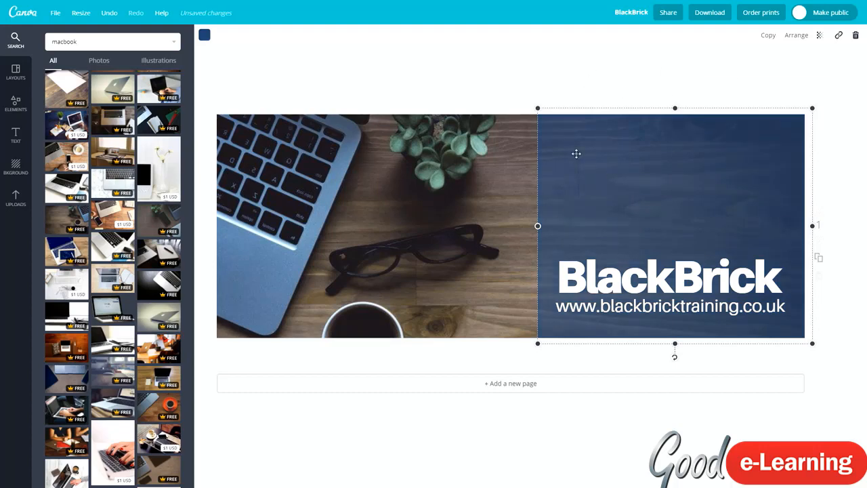
click(563, 61)
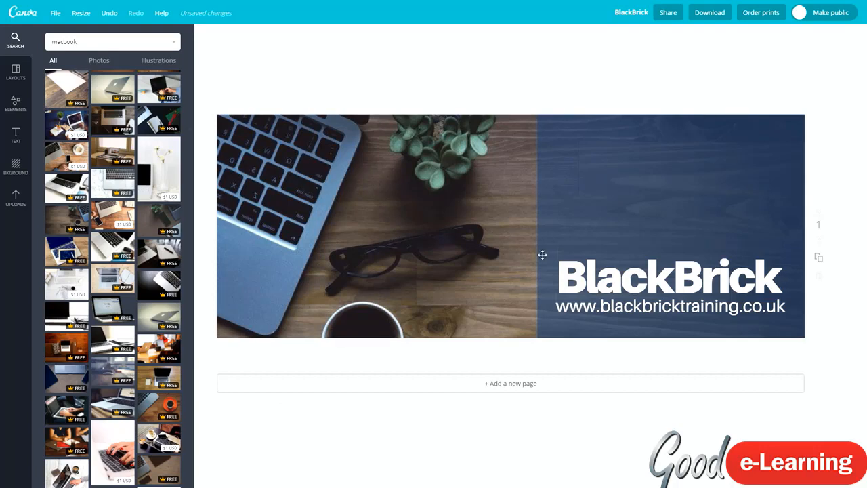
Step: Browse the element categories and look through the Icons collection for graphics suited to the cover
click(16, 103)
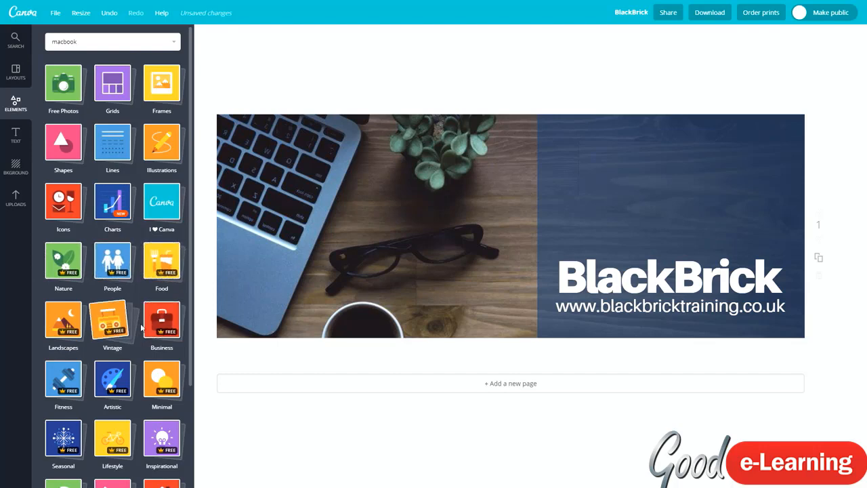
scroll(141, 328, down, 1)
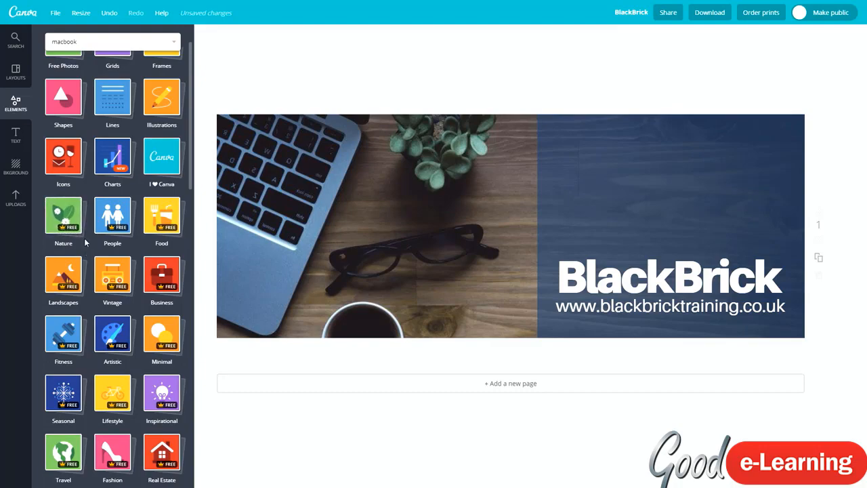
scroll(84, 238, down, 5)
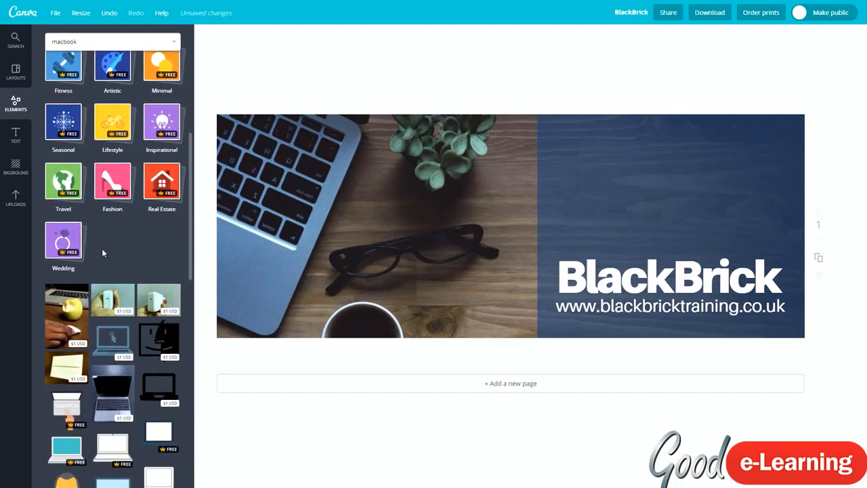
scroll(98, 257, up, 5)
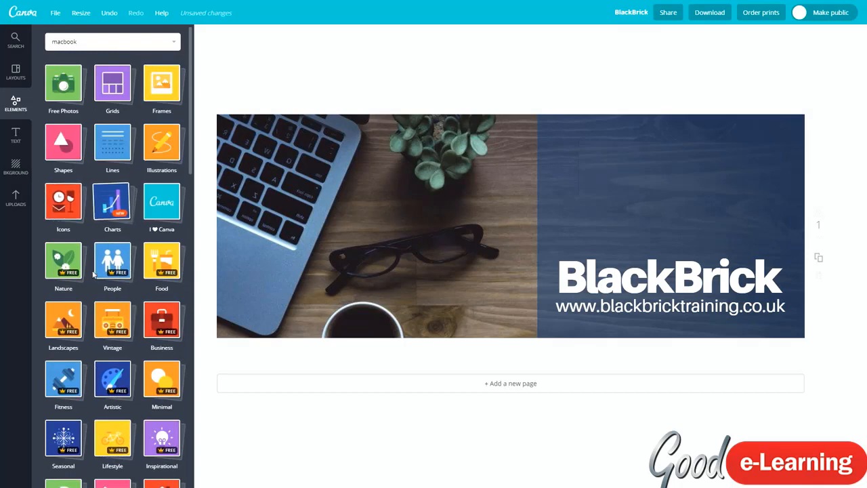
click(65, 202)
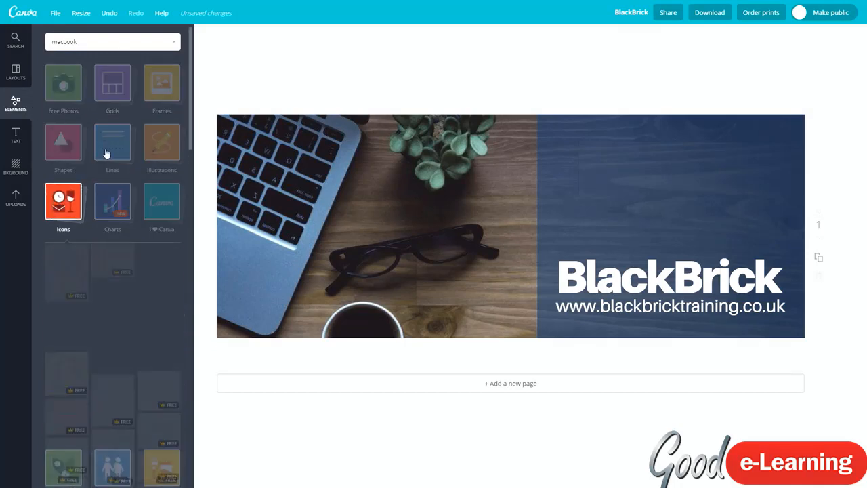
scroll(106, 203, down, 4)
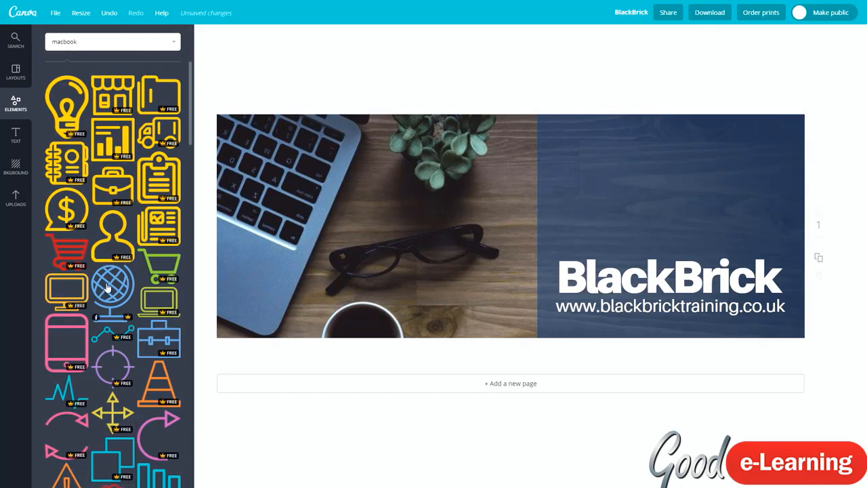
scroll(108, 305, down, 1)
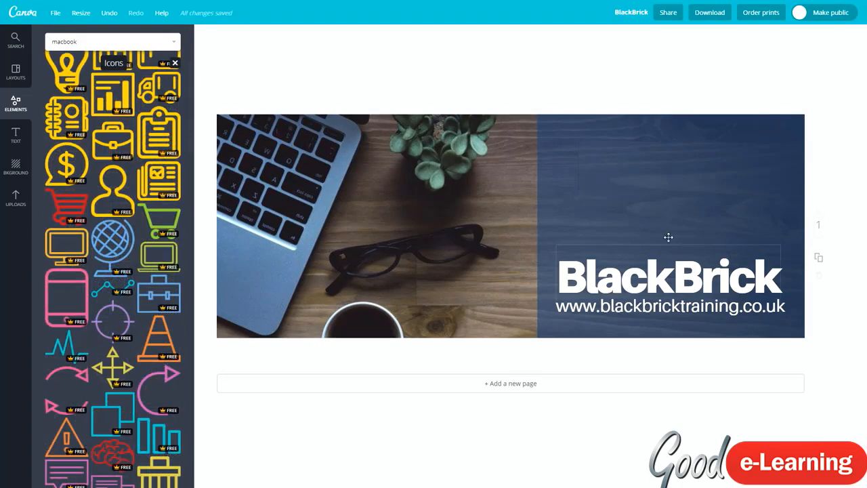
Step: Add the light bulb icon from the Icons collection, shrink it and centre it above the BlackBrick name on the blue block
scroll(100, 242, down, 5)
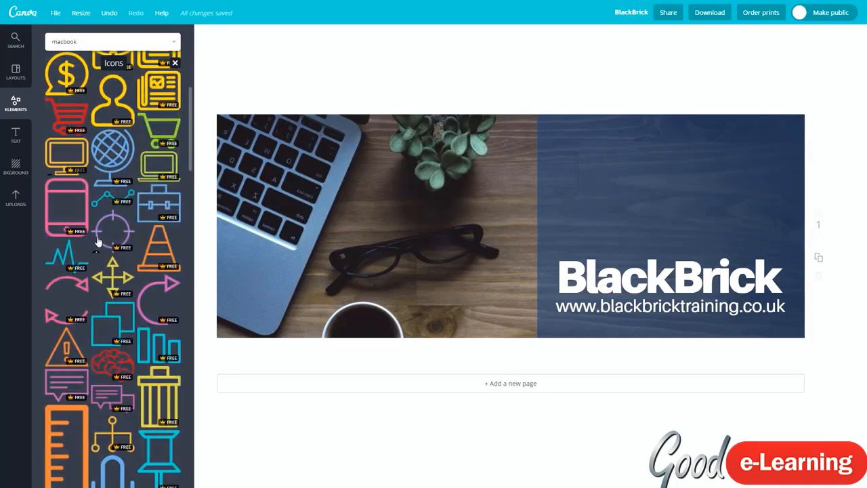
scroll(100, 243, up, 10)
click(66, 270)
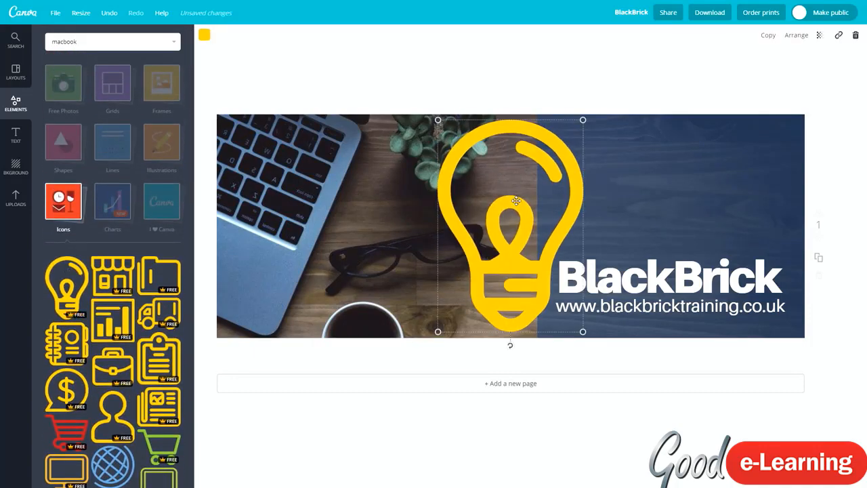
drag(580, 112, 522, 203)
drag(480, 266, 670, 181)
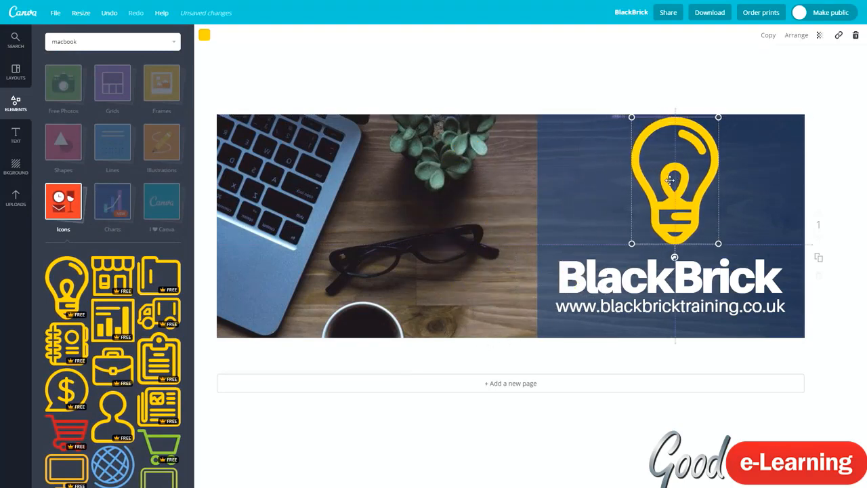
Step: Recolour the light bulb icon white and nudge it slightly down, closer to the company name
click(204, 35)
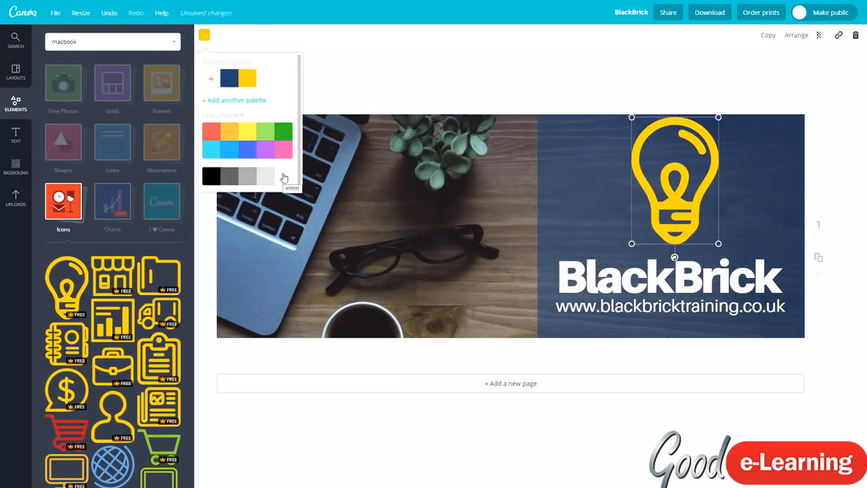
click(285, 177)
click(689, 122)
drag(677, 175, 683, 173)
click(580, 122)
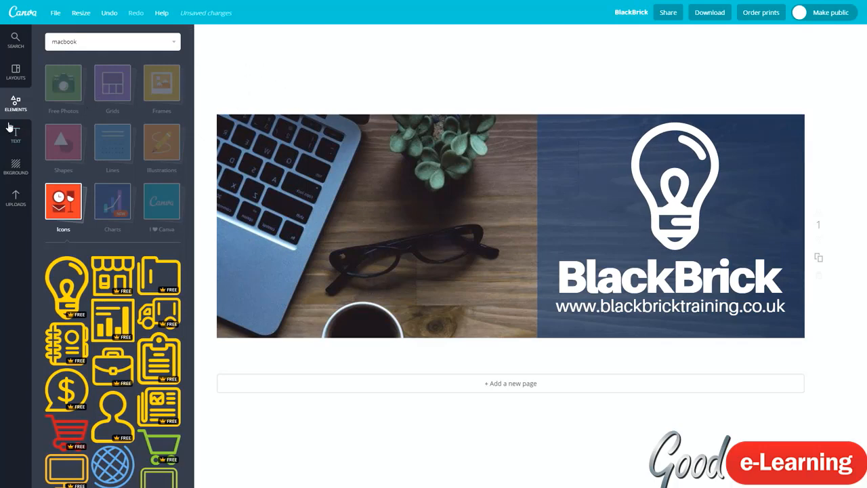
Step: Search for "twitter", add the rounded-square blue Twitter icon and shrink it into the cover's lower-left corner
click(15, 42)
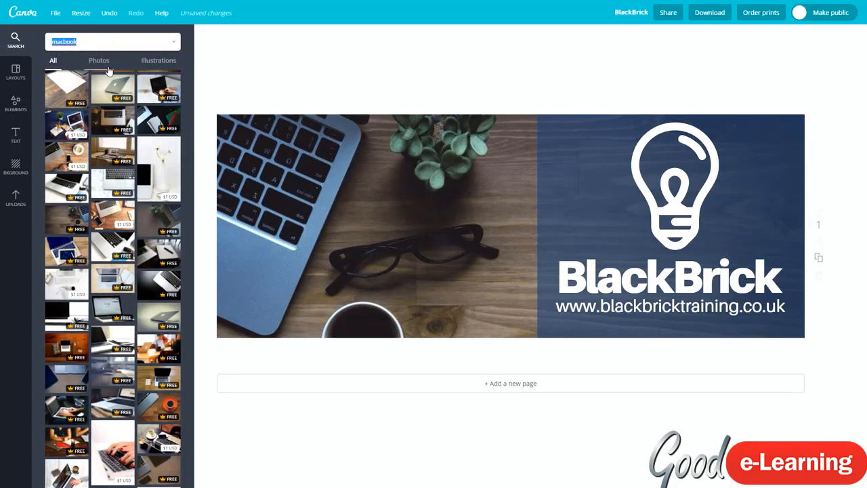
text(twitter)
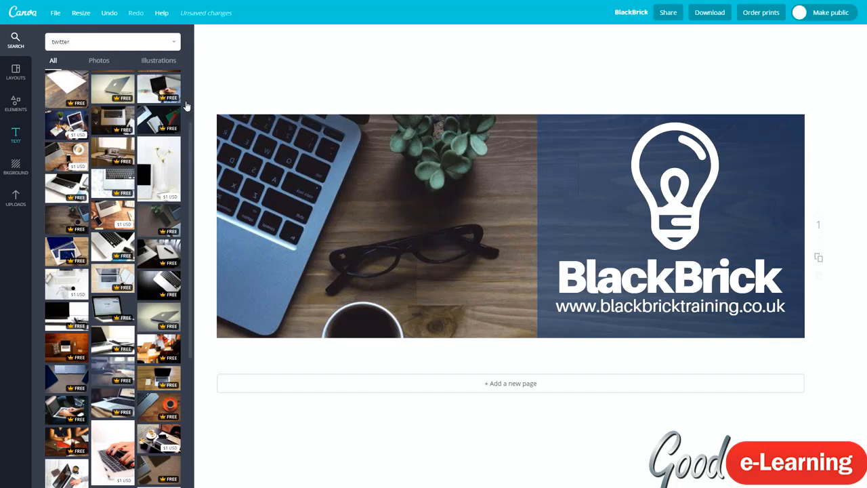
key(Return)
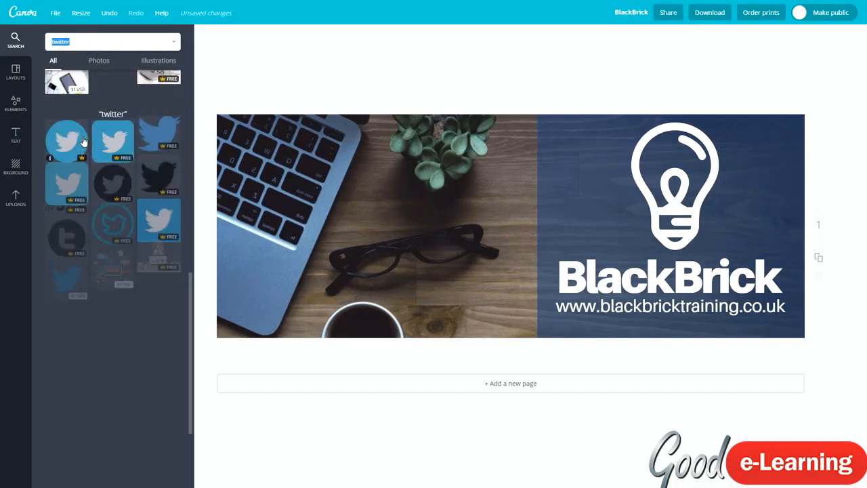
click(126, 141)
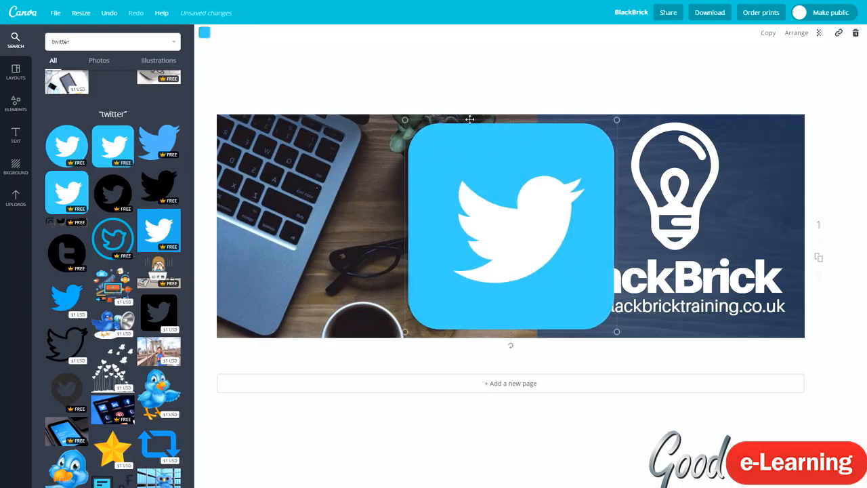
drag(409, 116, 235, 322)
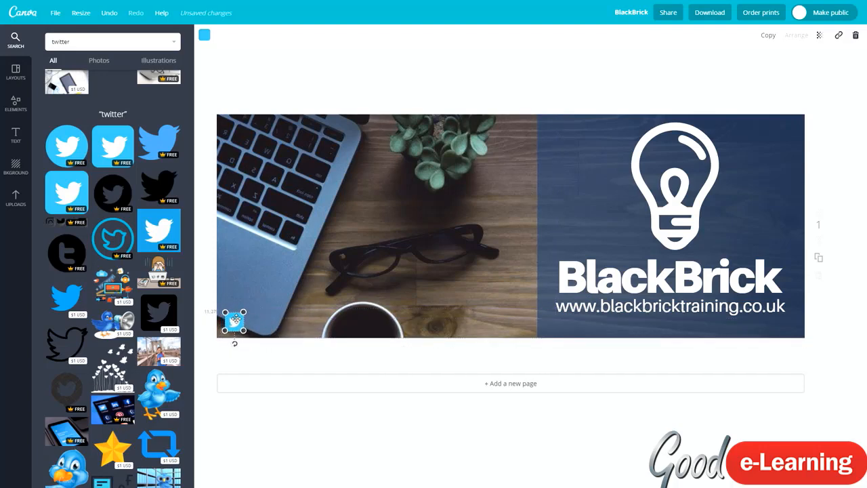
click(580, 296)
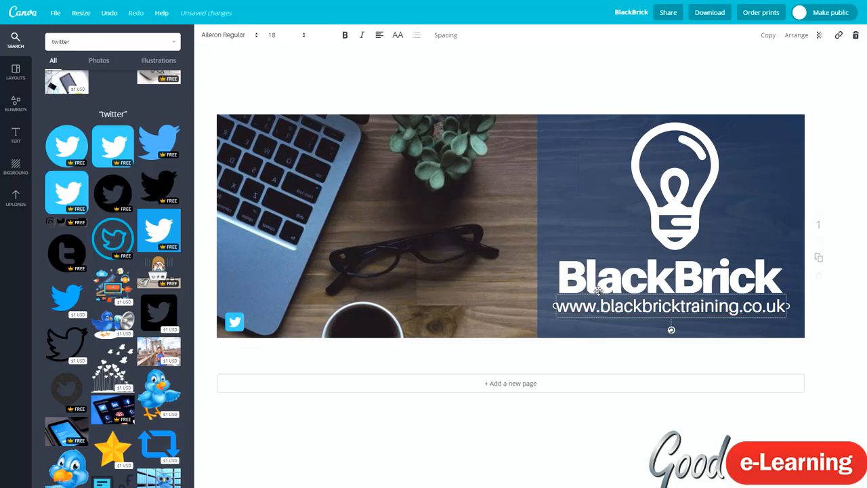
key(ctrl+d)
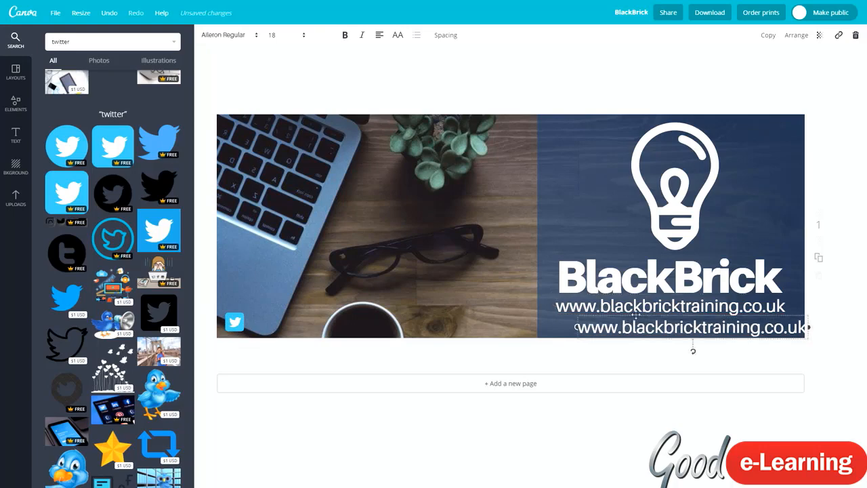
drag(636, 315, 340, 287)
triple_click(326, 306)
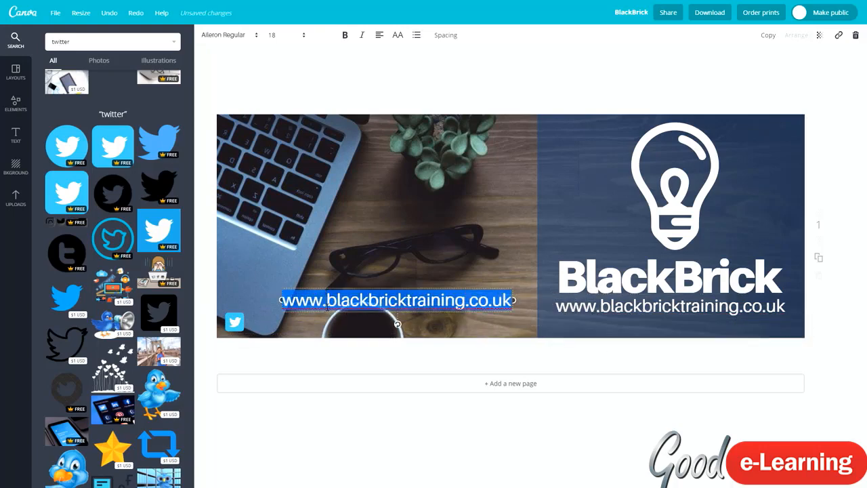
text(@)
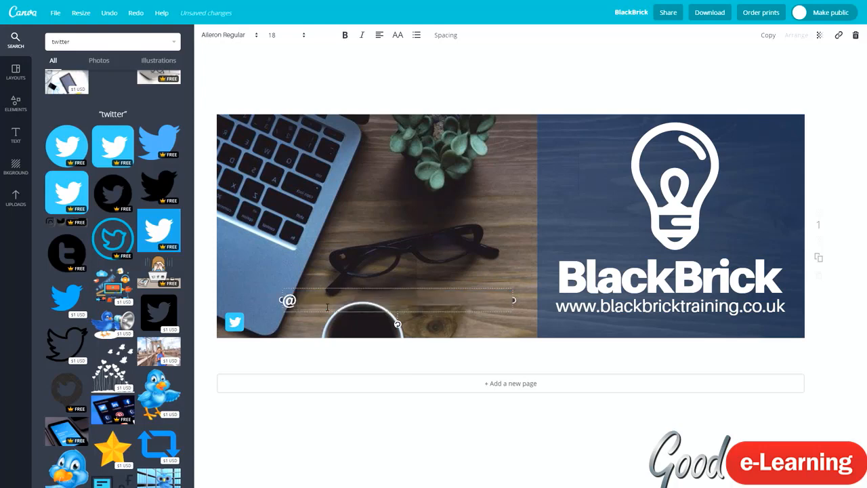
text(BlackBr)
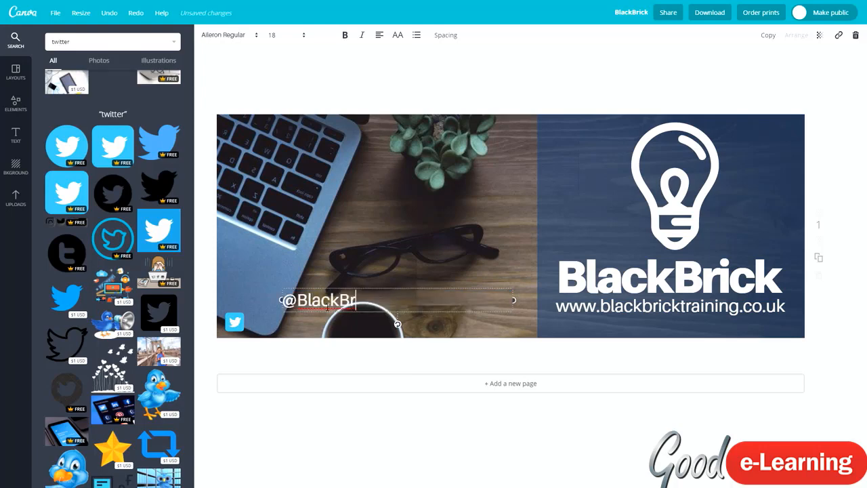
text(ickLearn)
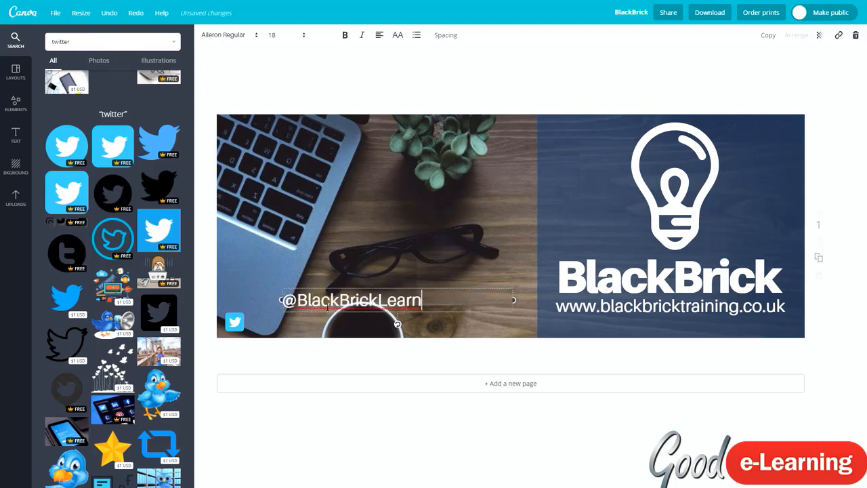
click(277, 35)
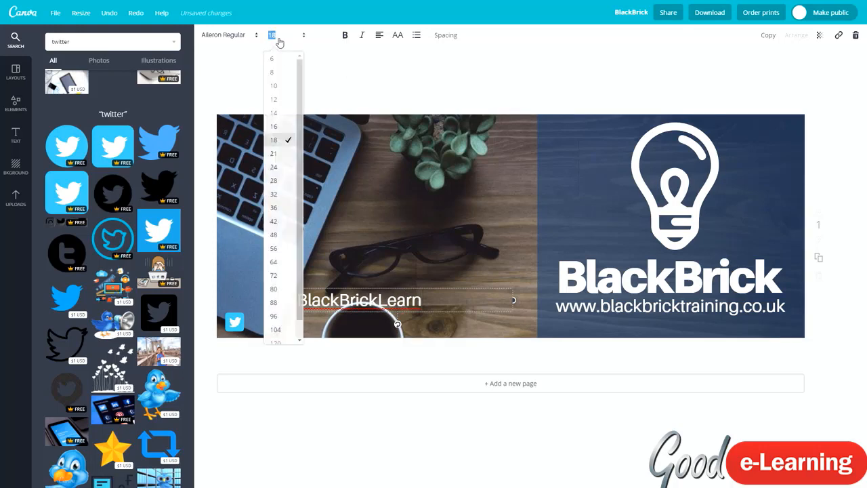
click(283, 99)
drag(513, 296, 318, 311)
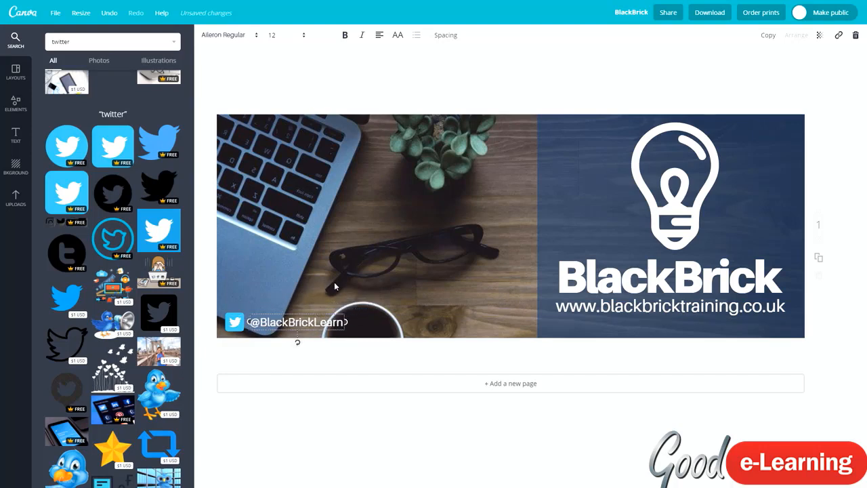
key(Escape)
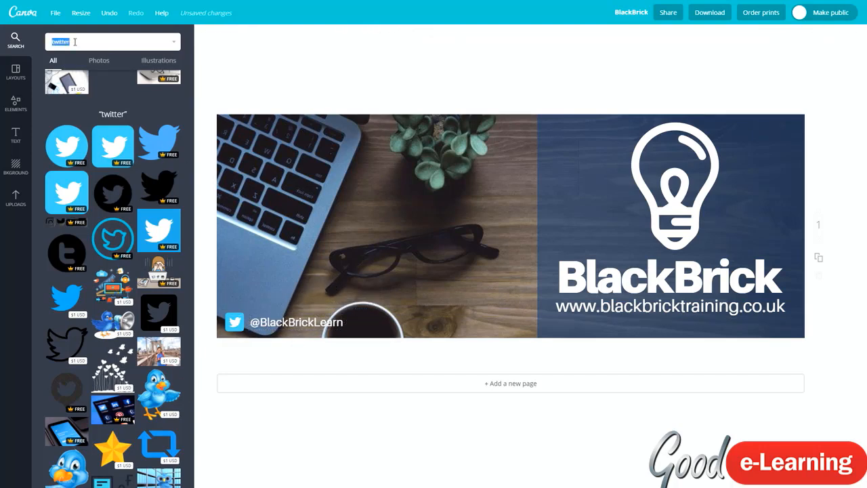
key(Return)
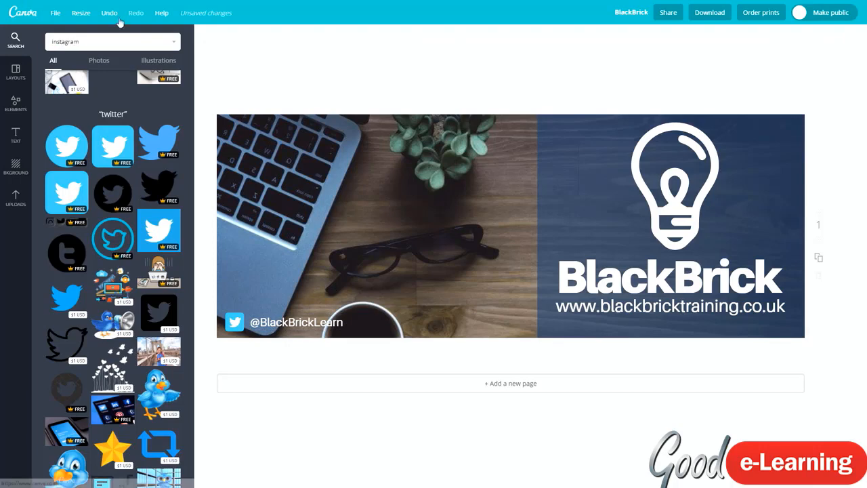
click(114, 146)
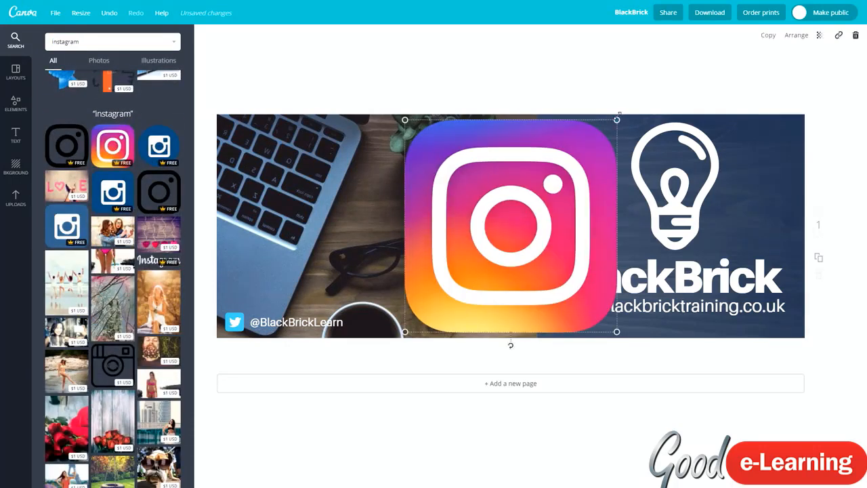
drag(616, 117, 359, 321)
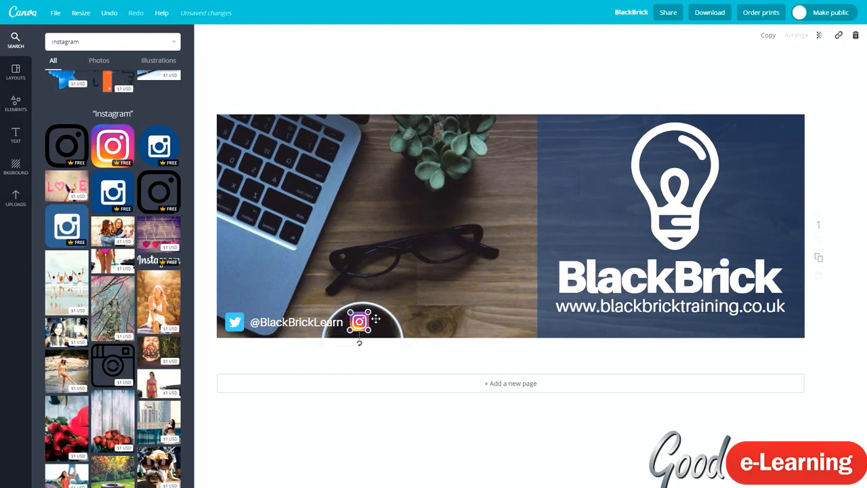
click(299, 313)
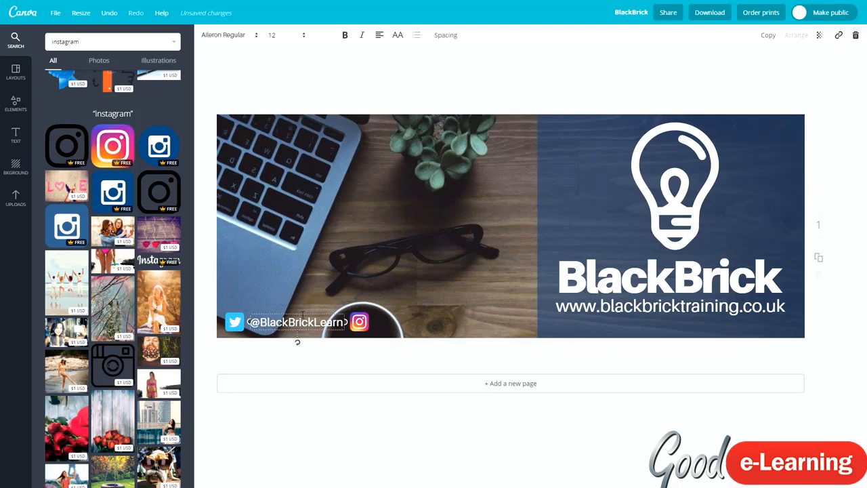
drag(304, 315, 438, 322)
double_click(453, 322)
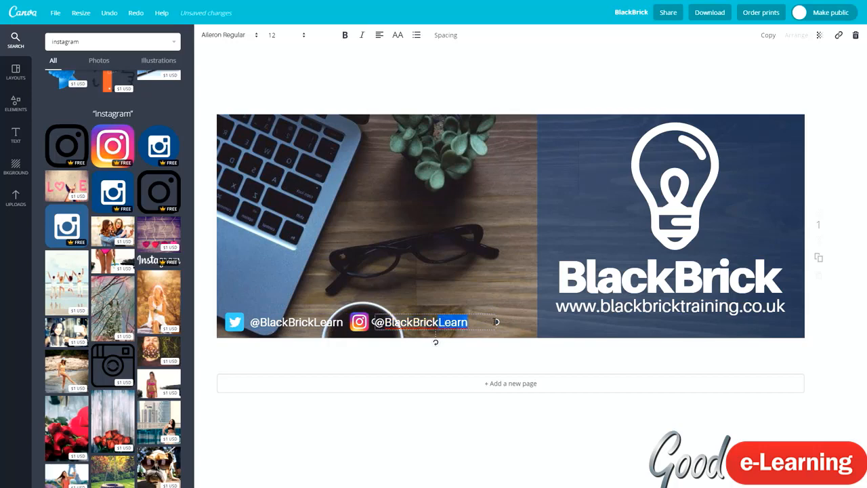
text(Training)
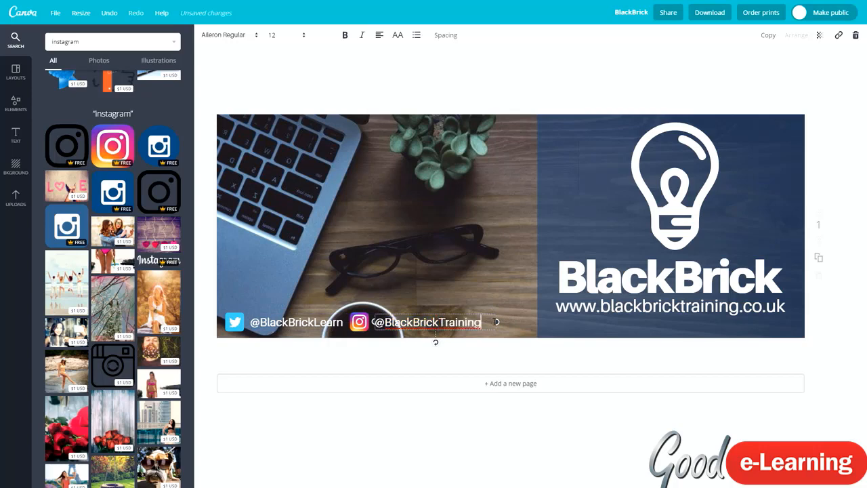
click(208, 285)
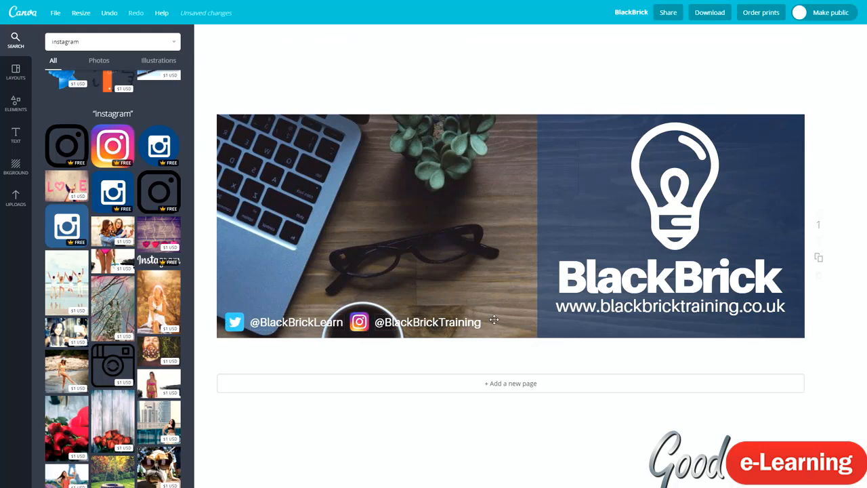
double_click(96, 42)
text(snap)
key(Return)
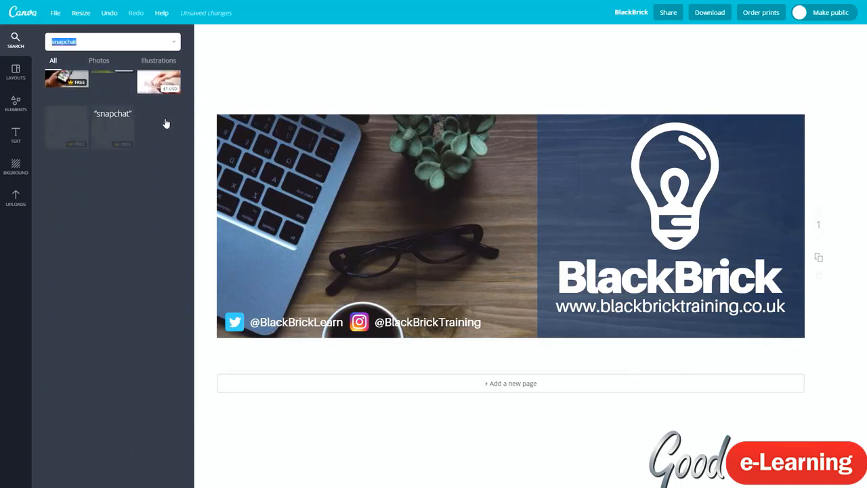
click(117, 167)
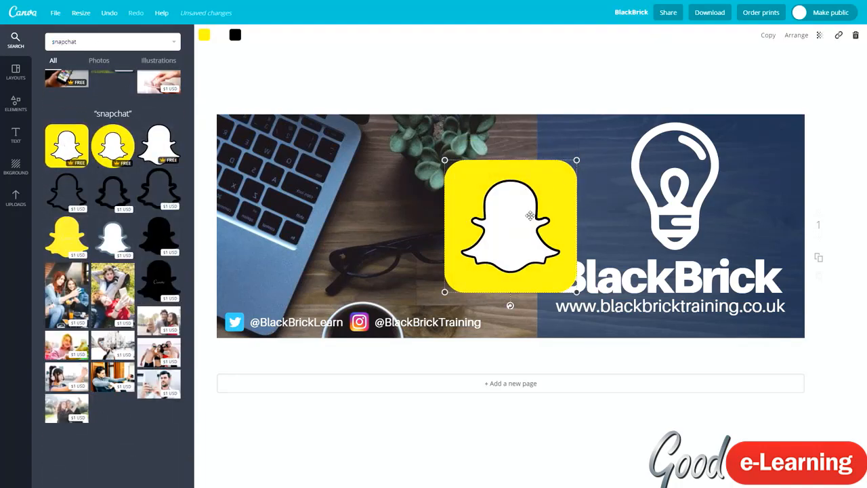
drag(530, 215, 568, 254)
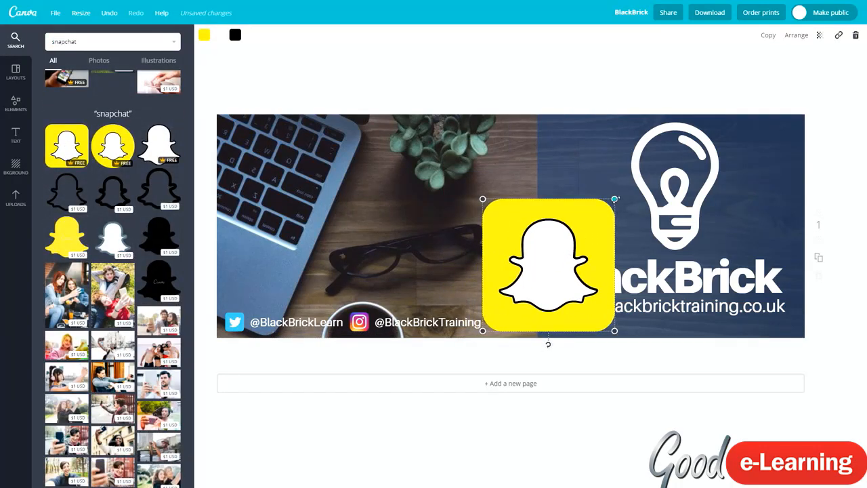
drag(614, 199, 494, 322)
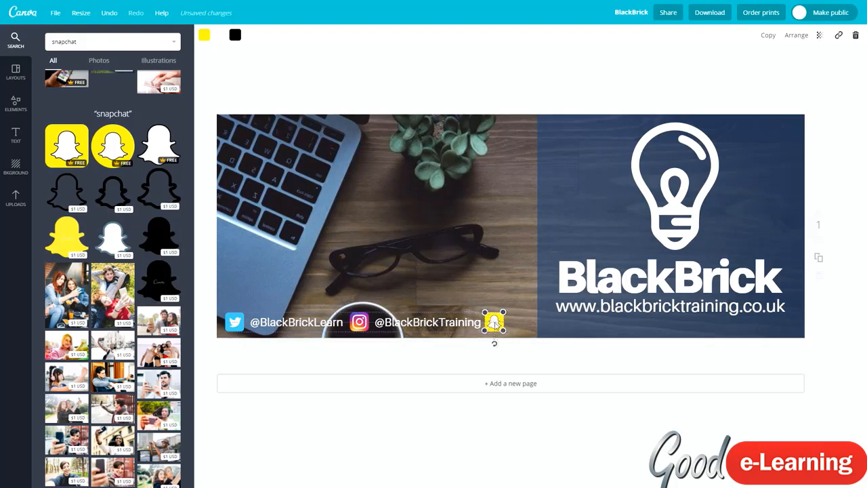
click(270, 320)
text(@BlackBrickLearn)
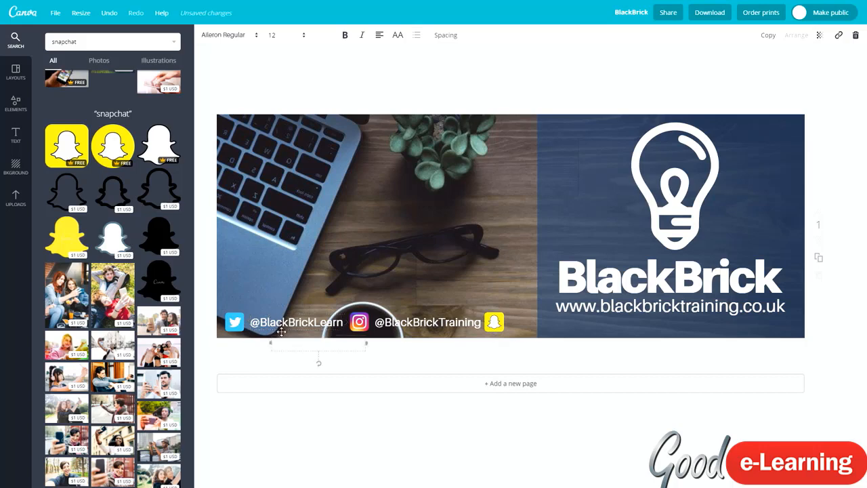
drag(290, 333, 547, 310)
click(433, 259)
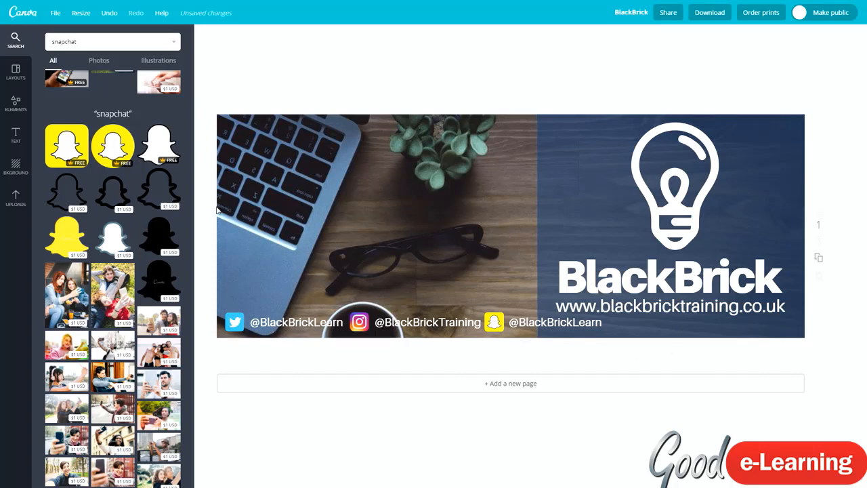
Step: Search for "youtube", add the square red YouTube icon and shrink it to sit right of the Snapchat handle
click(85, 37)
text(youtube)
key(Return)
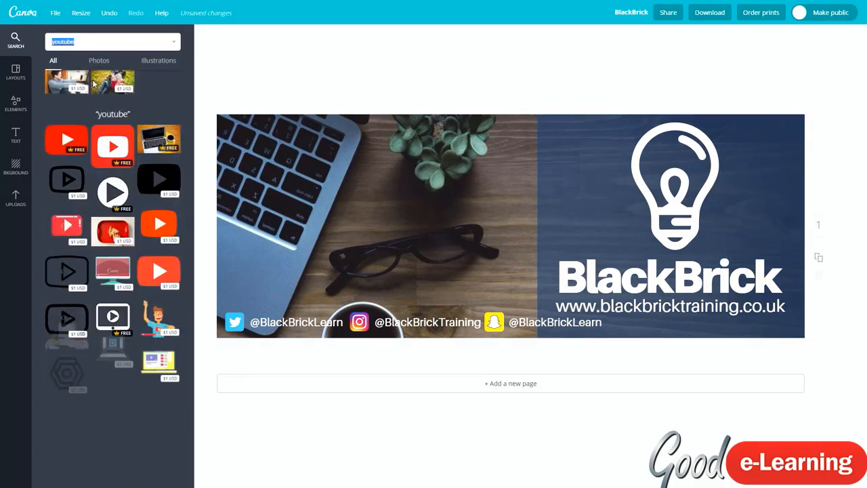
click(107, 139)
drag(522, 275, 715, 252)
drag(828, 120, 636, 321)
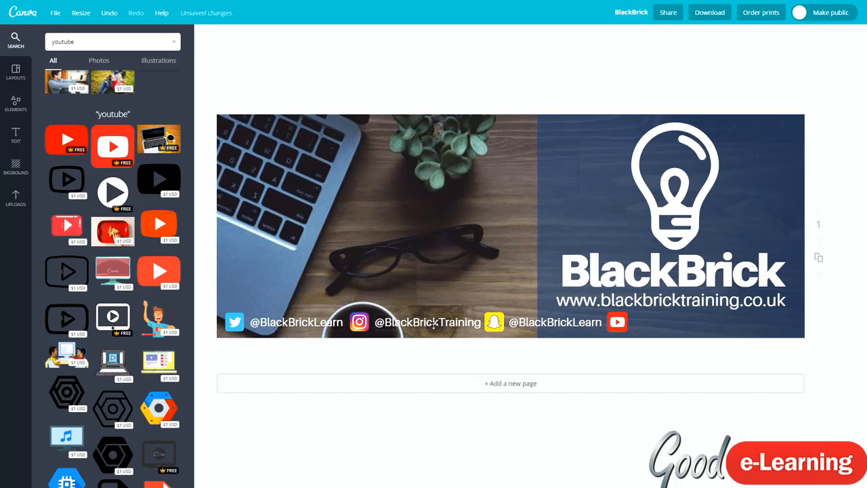
click(403, 324)
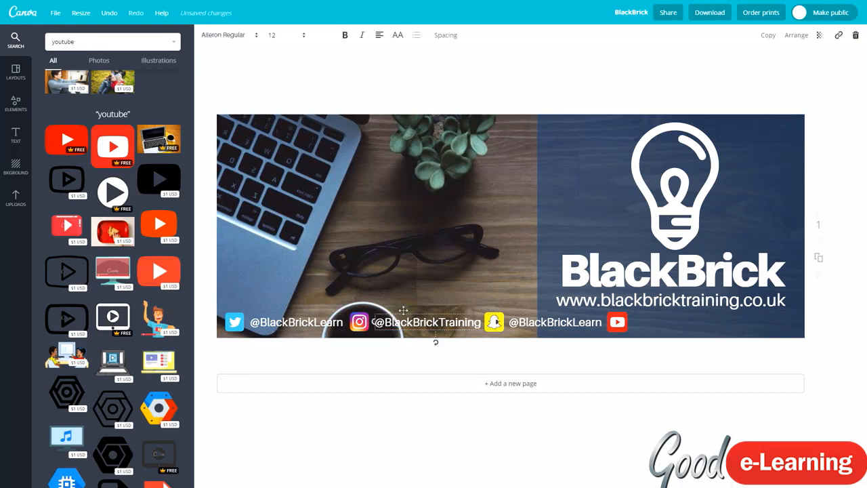
drag(403, 310, 647, 311)
key(BackSpace)
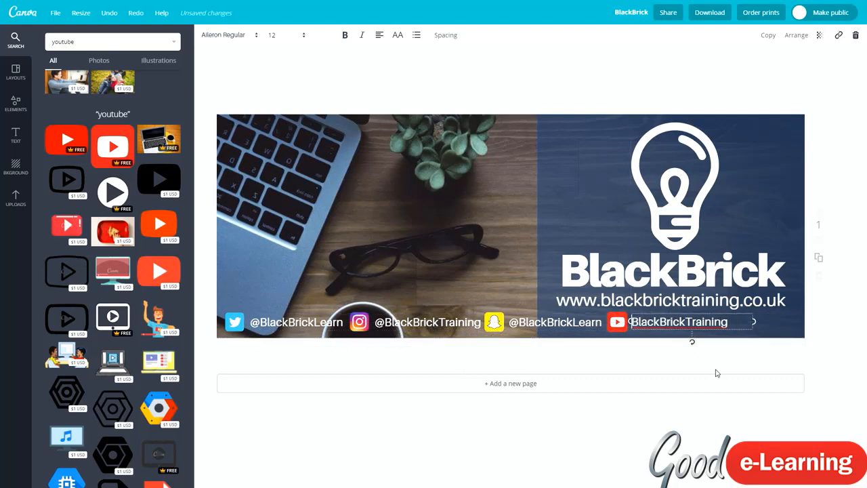
text(/)
key(End)
key(shift+Left)
key(shift+Left)
key(shift+Left)
key(shift+Left)
key(shift+Left)
key(shift+Left)
key(shift+Left)
key(shift+Left)
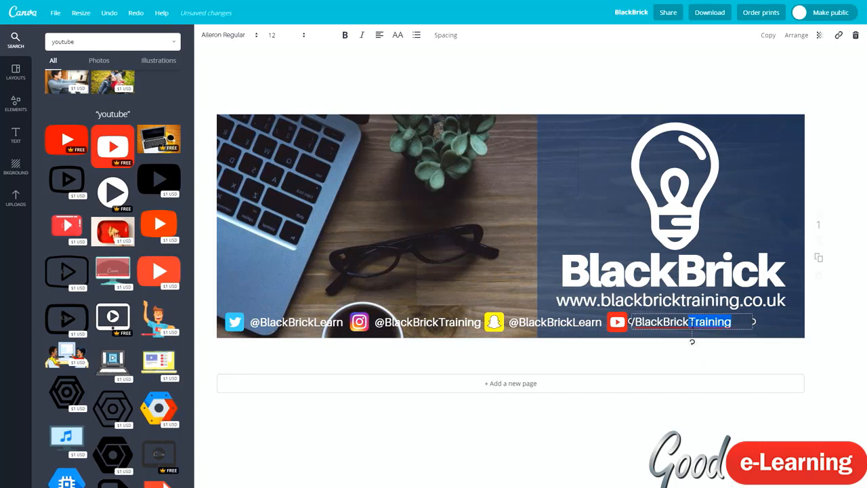
key(BackSpace)
click(673, 369)
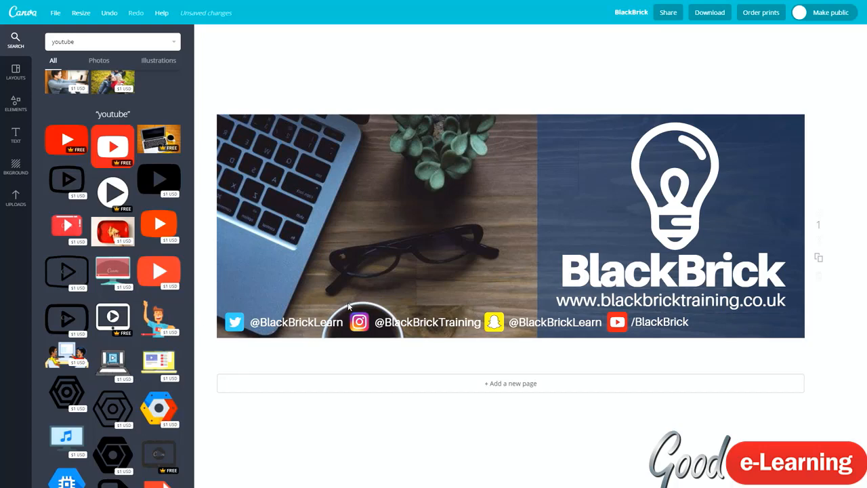
Step: Swap the Instagram and Snapchat icon-and-handle pairs so Snapchat follows the Twitter handle and Instagram sits before YouTube
drag(356, 305, 423, 343)
drag(393, 317, 417, 250)
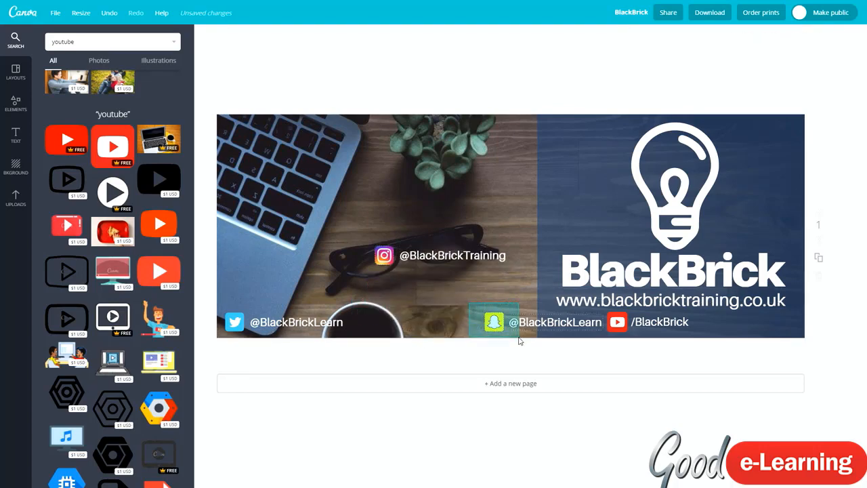
drag(513, 325, 388, 326)
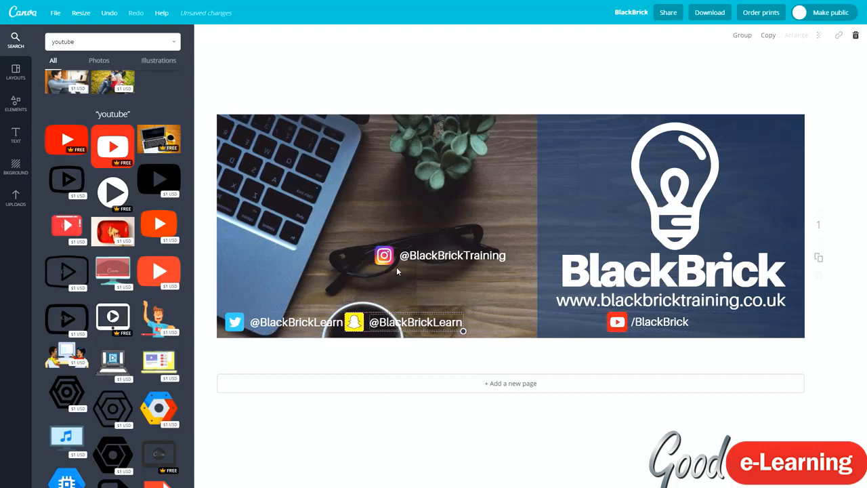
drag(519, 265, 478, 328)
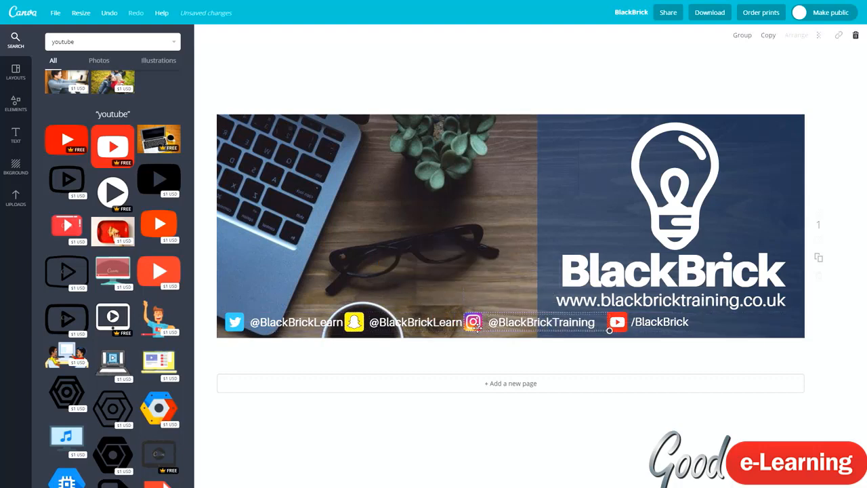
click(535, 358)
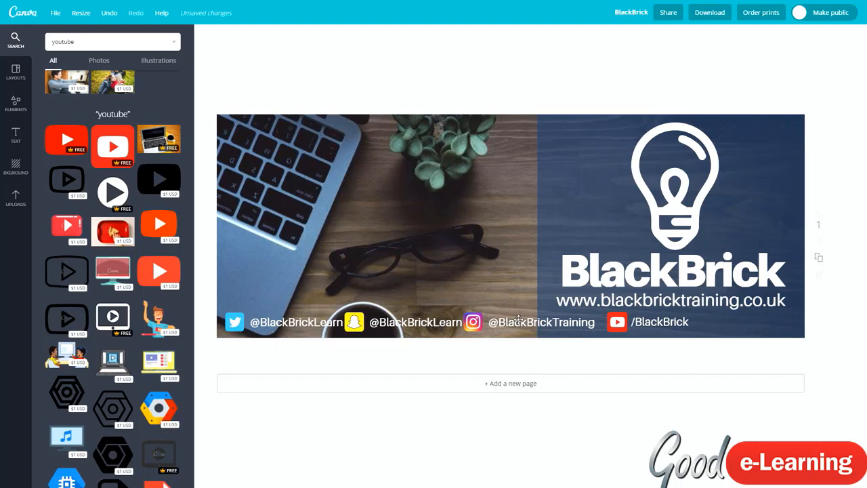
drag(517, 317, 513, 316)
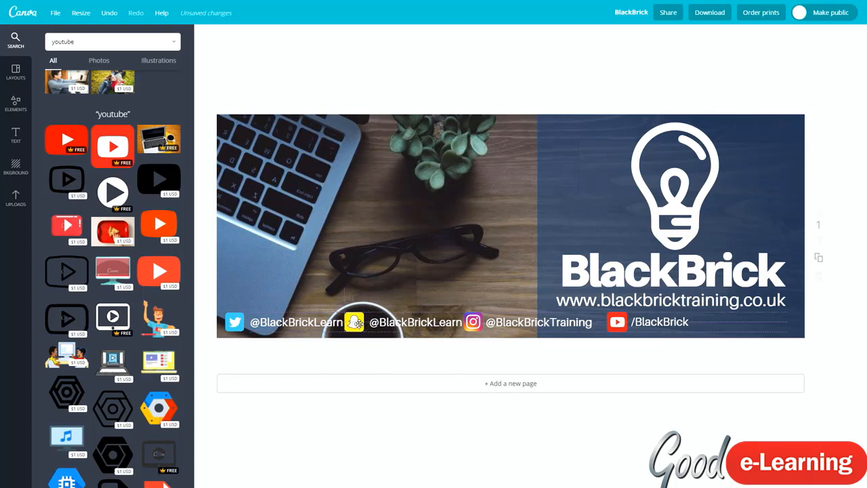
drag(357, 323, 384, 325)
drag(540, 328, 545, 328)
drag(616, 321, 601, 321)
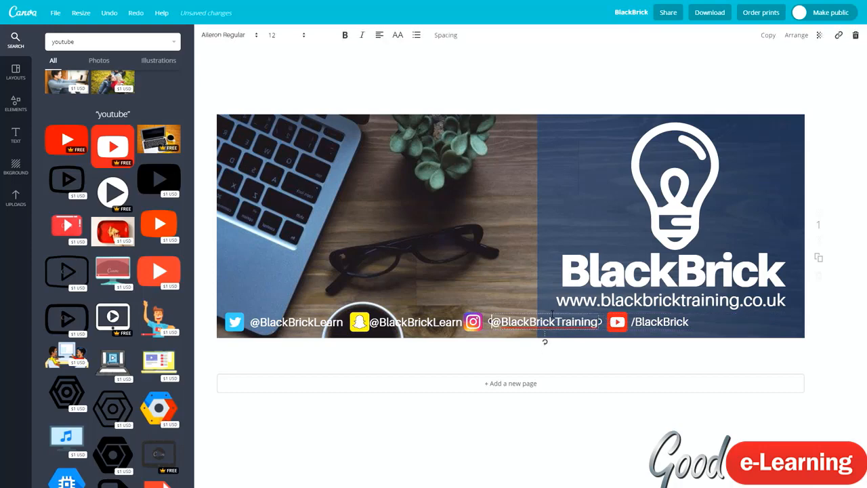
drag(551, 311, 554, 314)
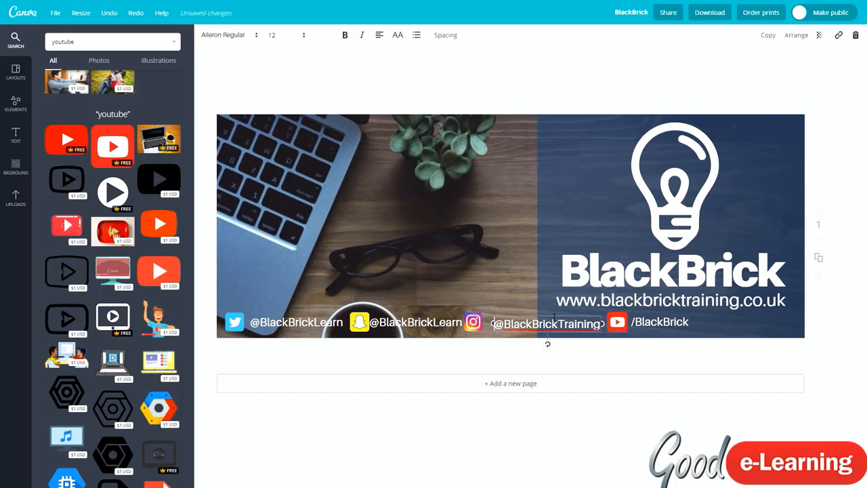
drag(465, 320, 435, 323)
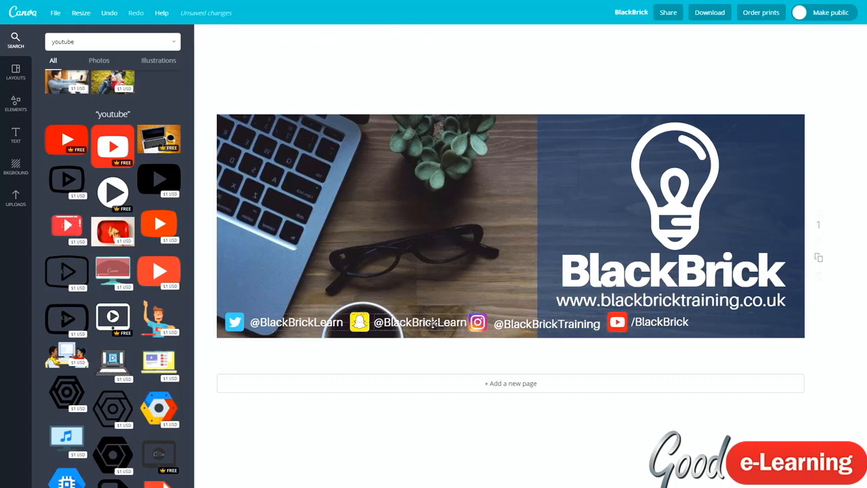
drag(661, 322, 669, 321)
click(617, 324)
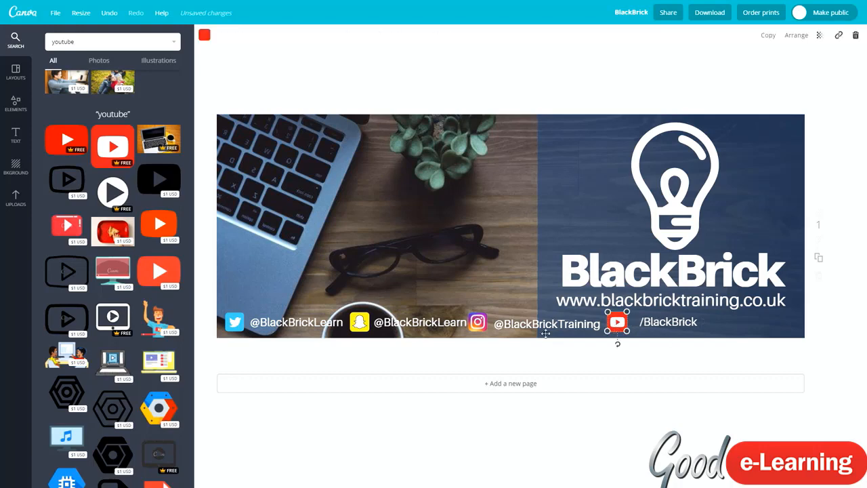
drag(556, 326, 555, 323)
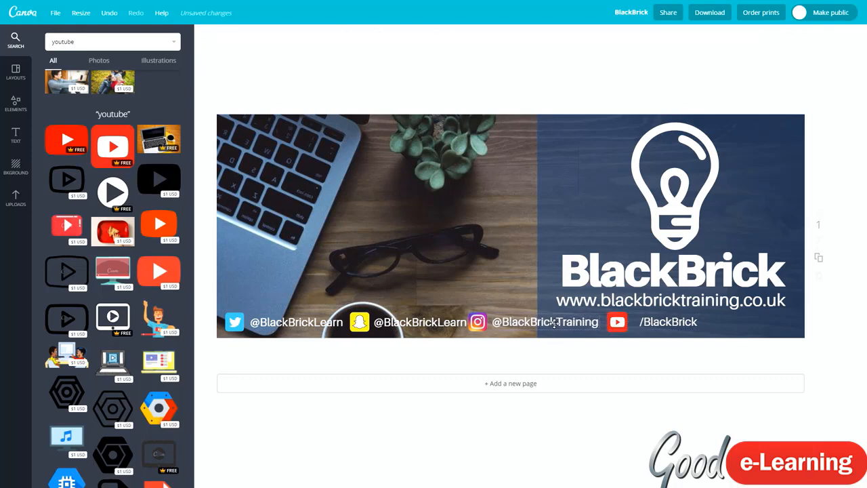
click(421, 355)
drag(511, 323, 484, 324)
drag(664, 323, 655, 322)
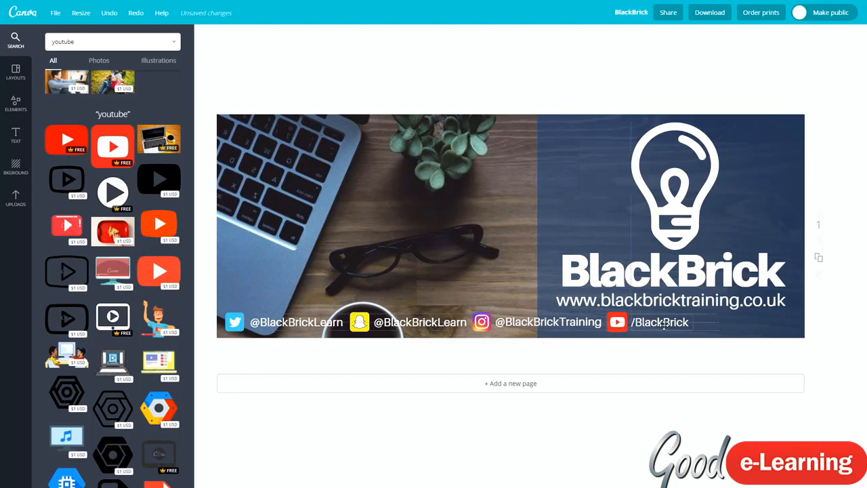
Step: Move the YouTube and Instagram icons with their handles onto the blue half of the cover, below the website address
drag(660, 322, 751, 324)
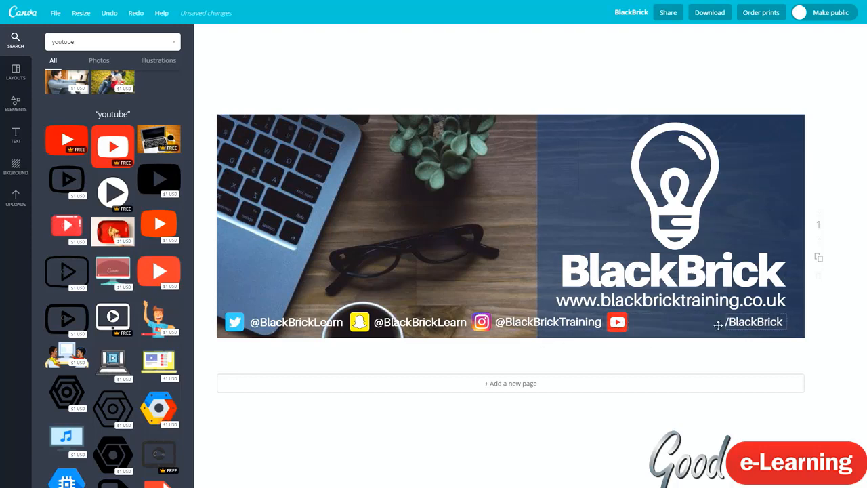
drag(617, 323, 709, 322)
drag(523, 322, 604, 320)
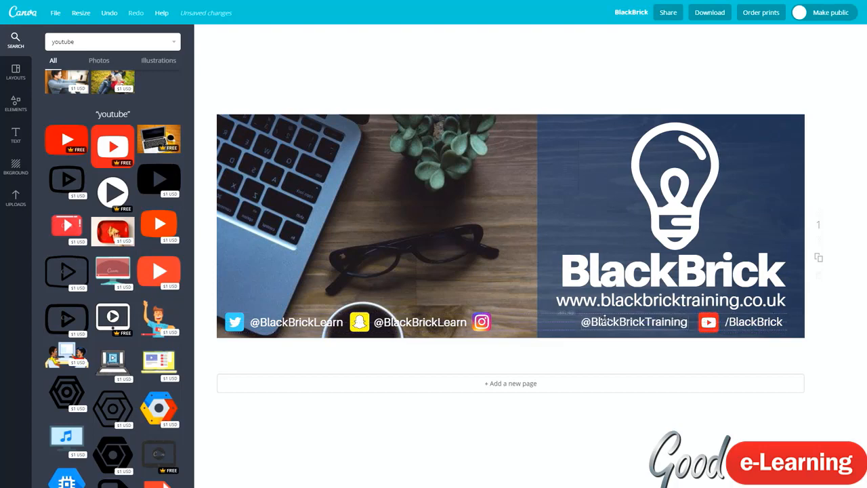
drag(482, 322, 568, 321)
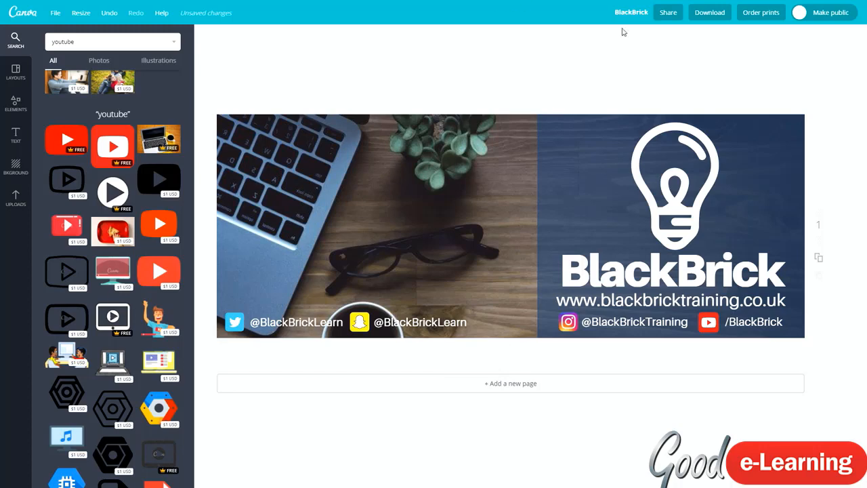
Step: Rename the design "facebook banner"
click(631, 12)
text(fa)
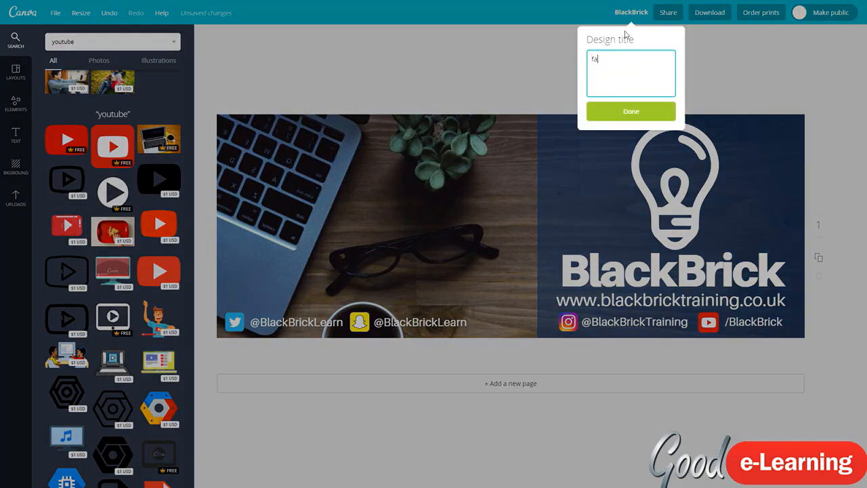
text(cebook banner)
key(Return)
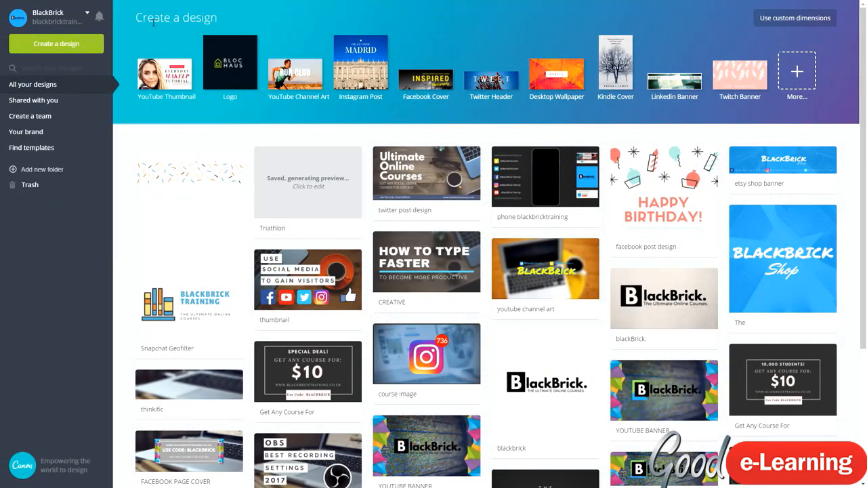
Step: Start a new Twitter Header design from the full list of social media and email header types
click(792, 80)
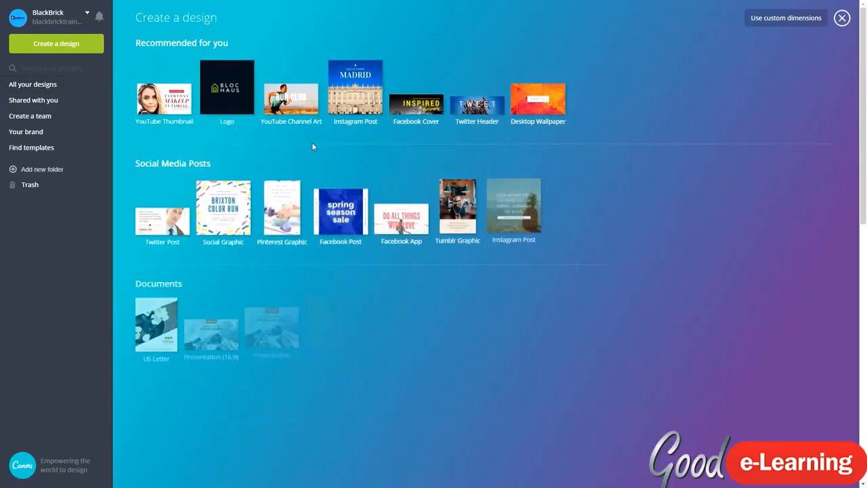
scroll(279, 103, down, 7)
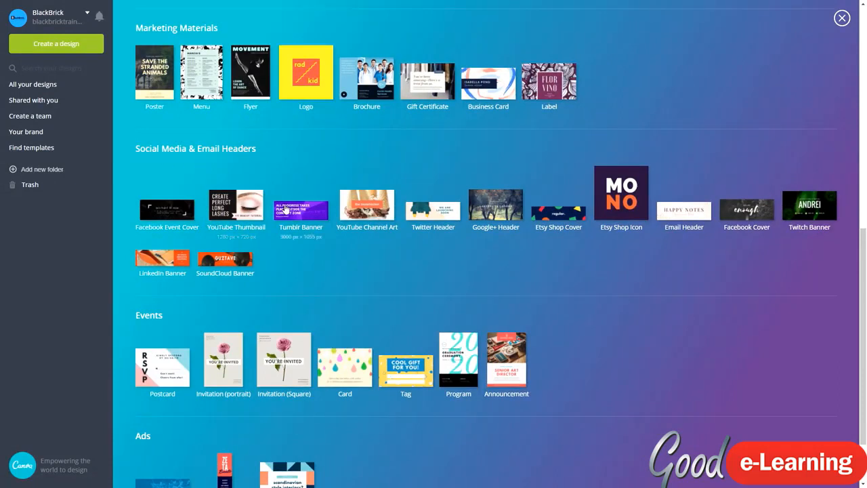
click(440, 216)
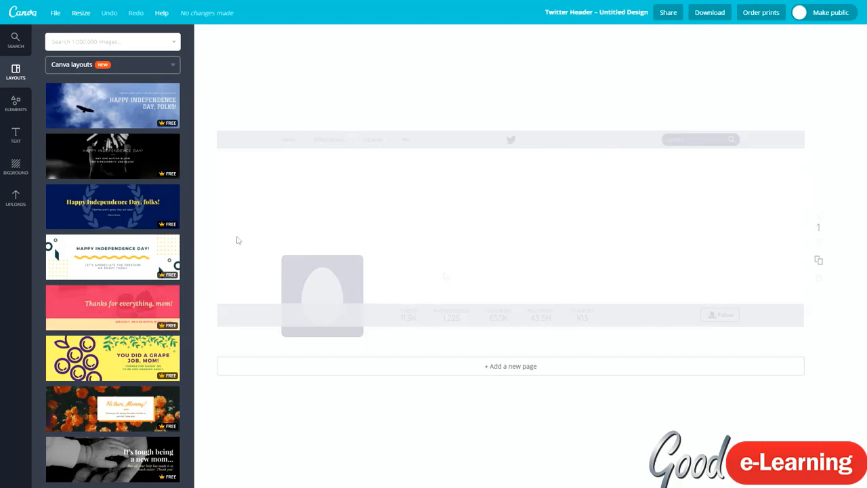
right_click(398, 183)
click(310, 163)
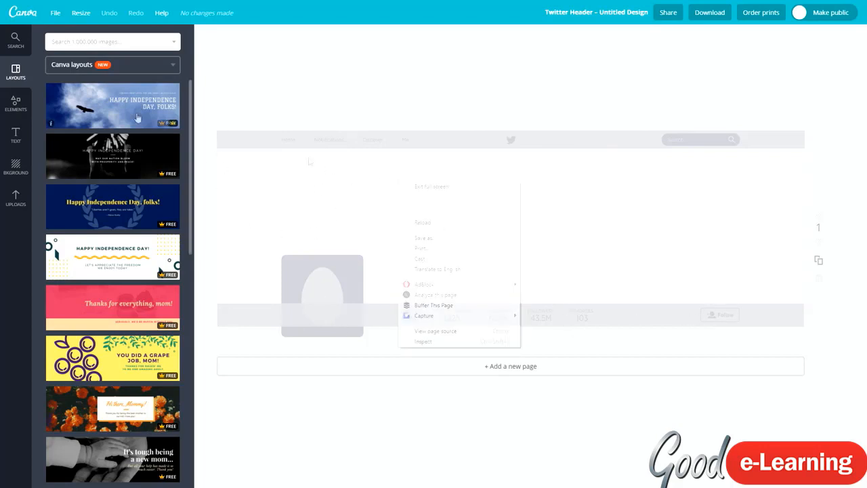
Step: Apply the blue-and-white musical instruments layout to the Twitter header and shift its background artwork slightly
scroll(126, 174, down, 2)
scroll(104, 276, down, 5)
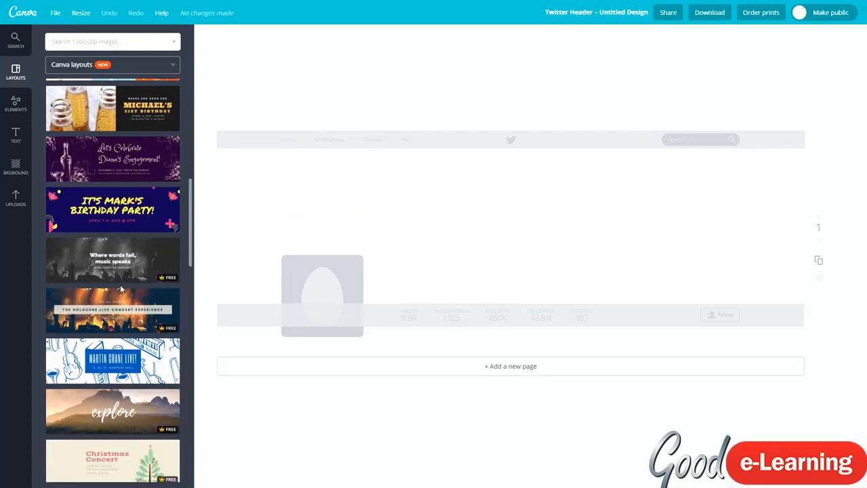
scroll(119, 285, down, 5)
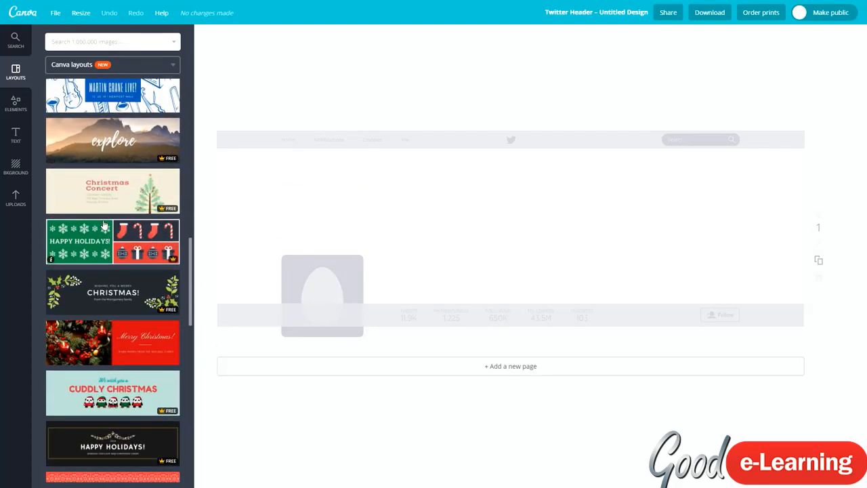
scroll(104, 225, down, 2)
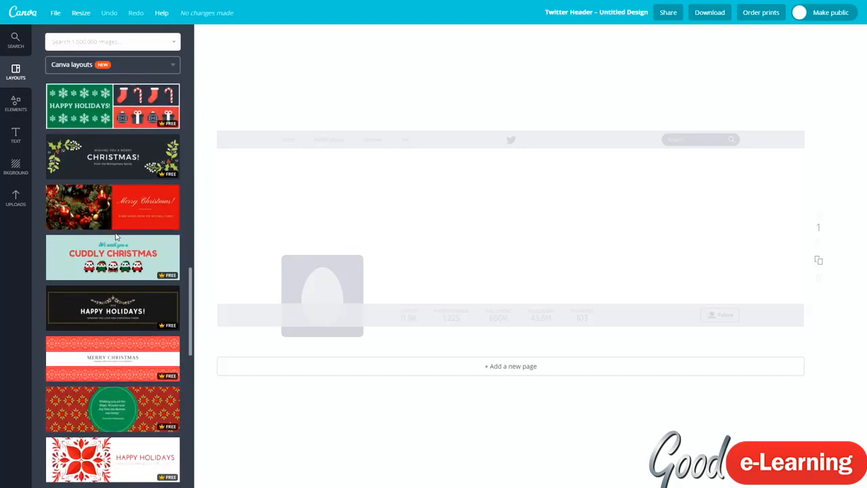
scroll(116, 235, down, 2)
scroll(117, 234, up, 10)
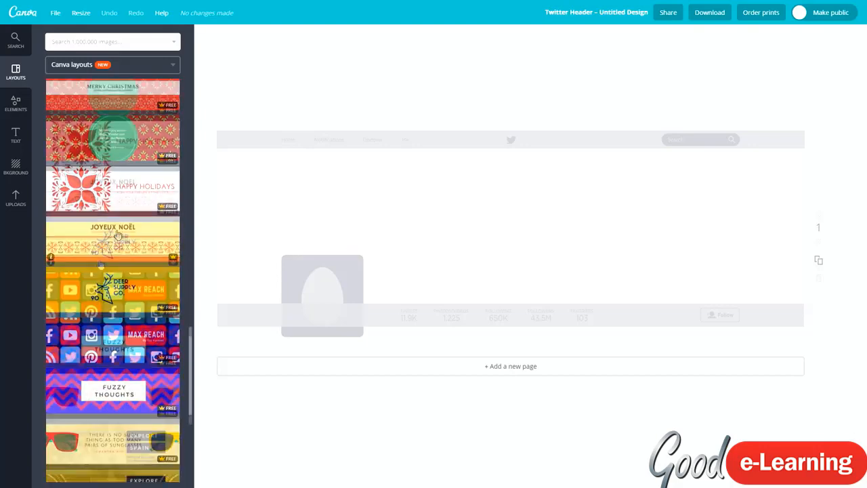
scroll(121, 251, up, 5)
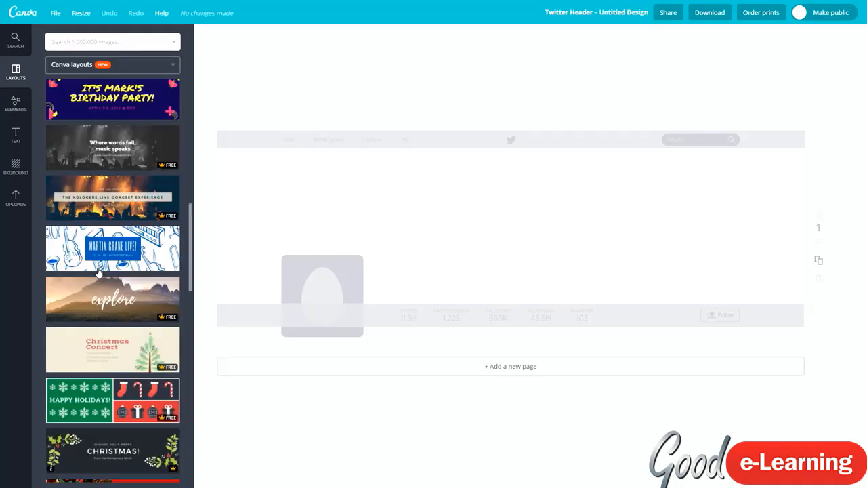
scroll(112, 312, down, 10)
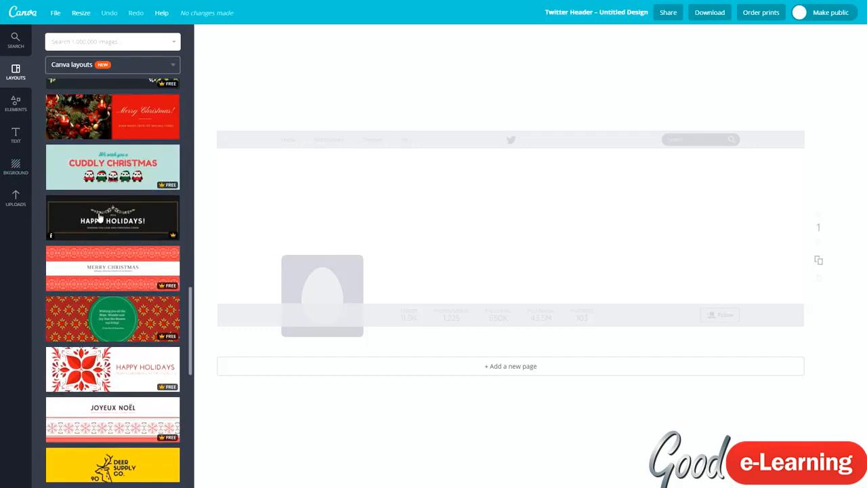
scroll(112, 231, down, 2)
scroll(115, 233, down, 2)
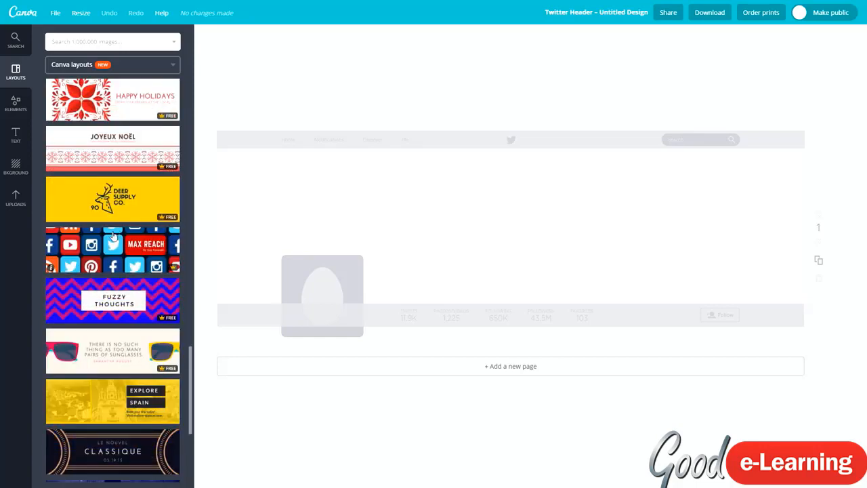
click(112, 135)
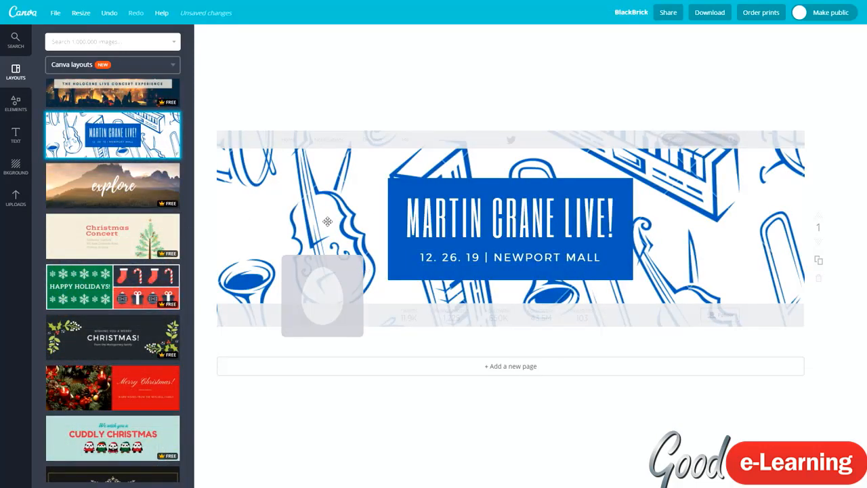
click(355, 211)
drag(304, 203, 230, 233)
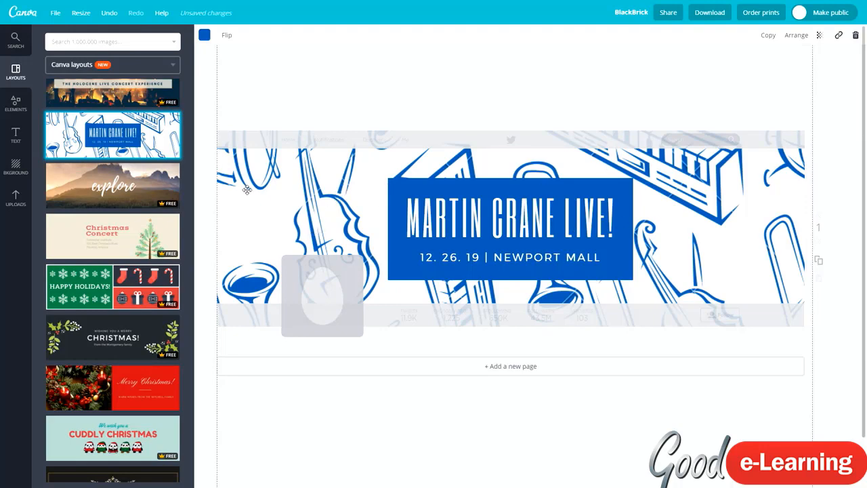
Step: Search the image library for "macbook" and remove the musical instruments artwork from the header's background
click(78, 43)
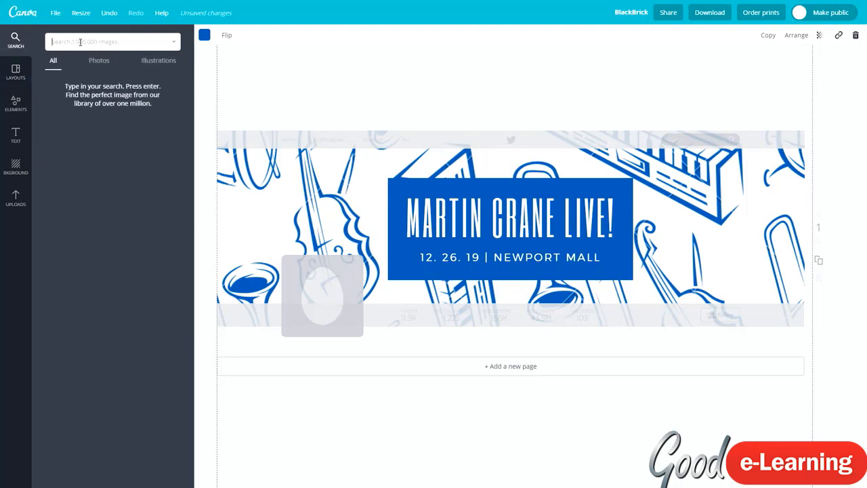
text(macbook)
key(Return)
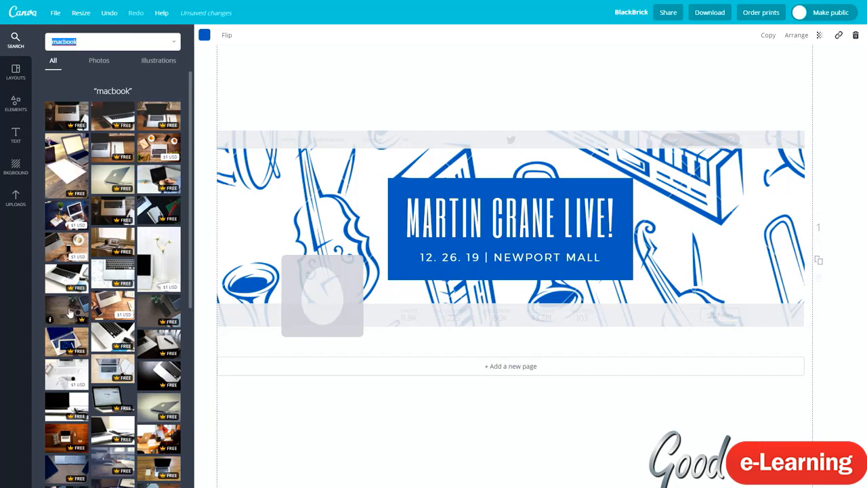
drag(159, 309, 226, 242)
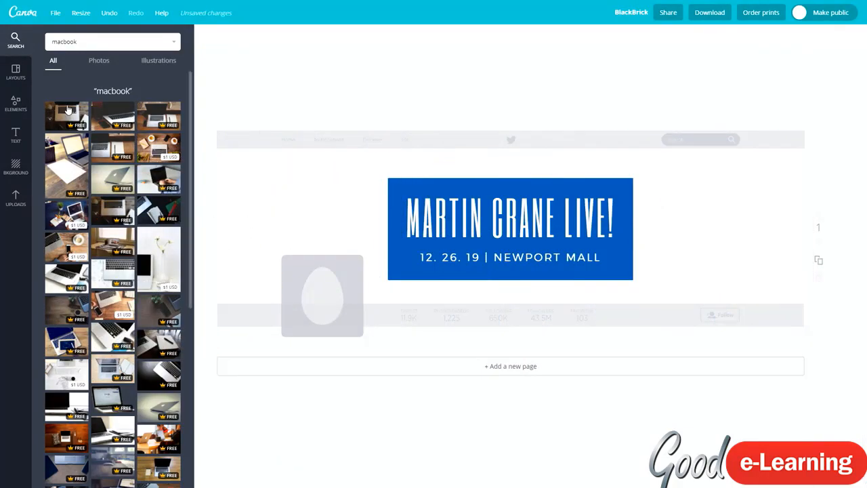
Step: Add a single-cell grid that fills the whole header and send it behind the blue title box
click(16, 102)
click(111, 139)
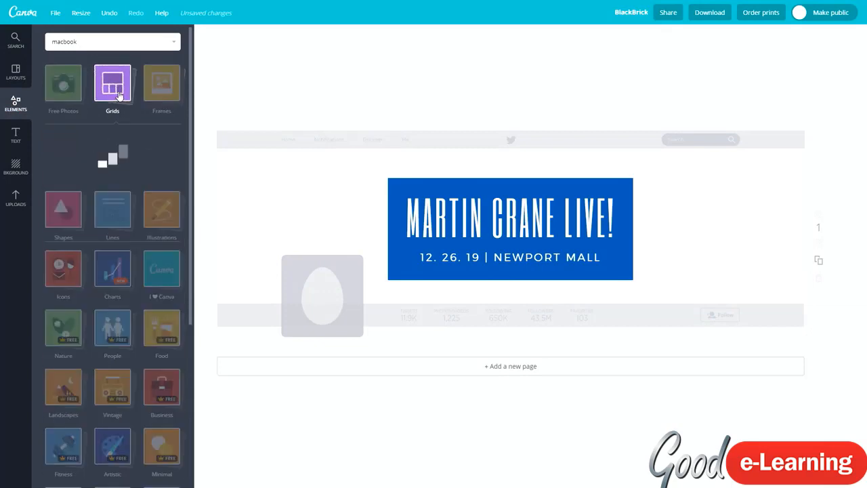
click(68, 147)
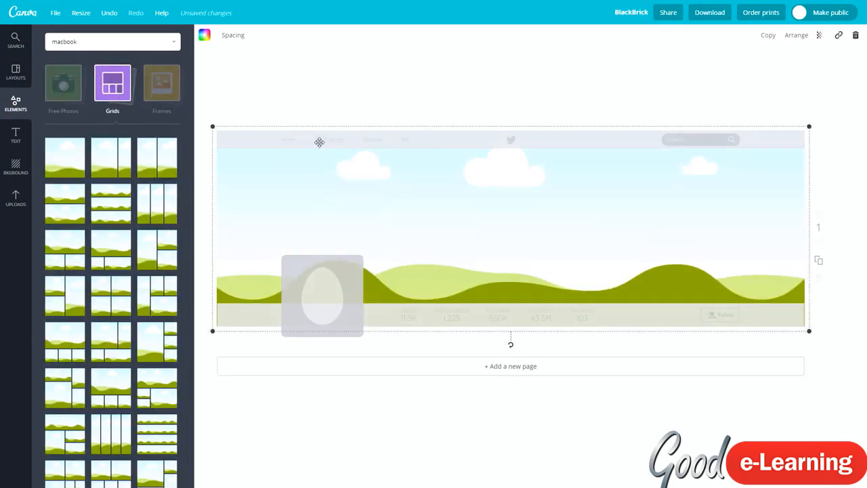
click(797, 35)
click(776, 76)
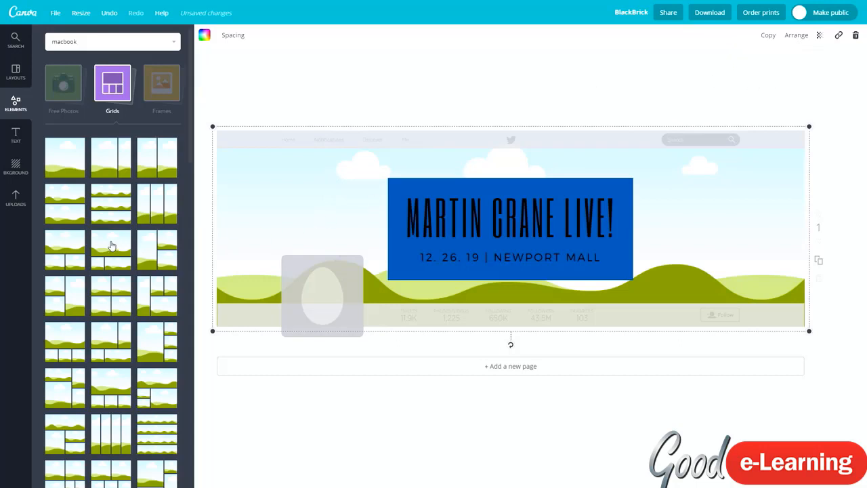
Step: Try several "macbook" search photos in the header grid, ending with the blurred close-up of a silver laptop's keyboard
key(Return)
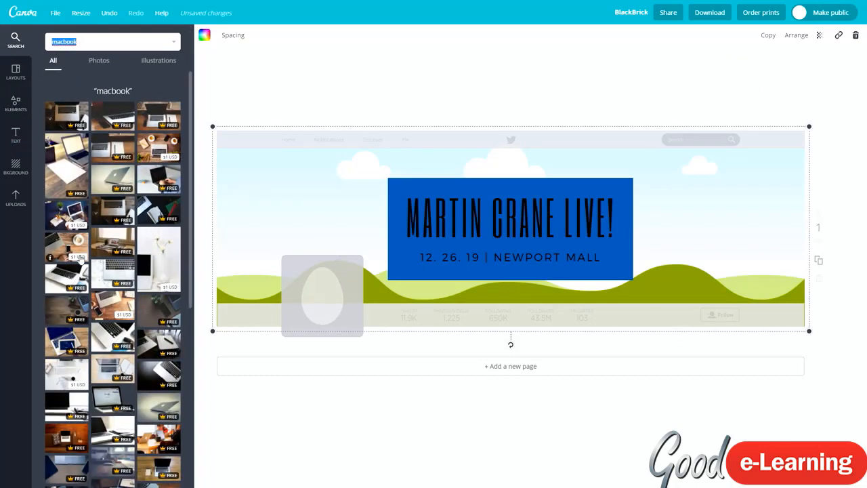
scroll(102, 352, down, 1)
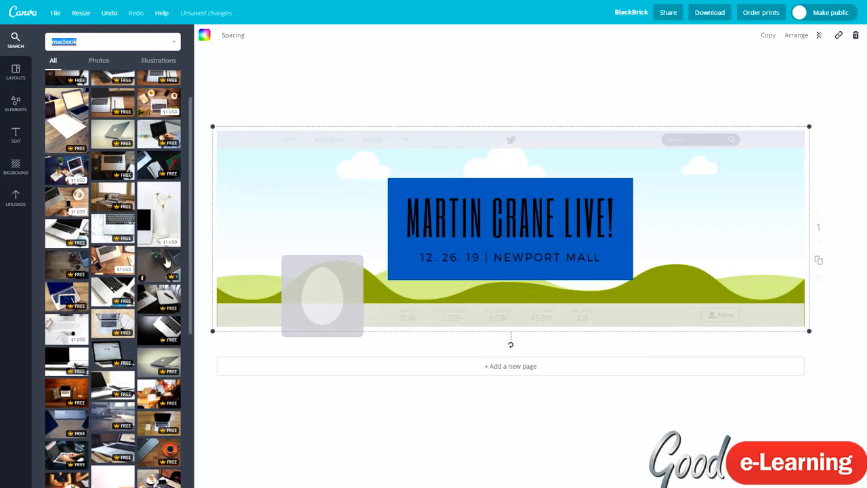
drag(107, 255, 416, 217)
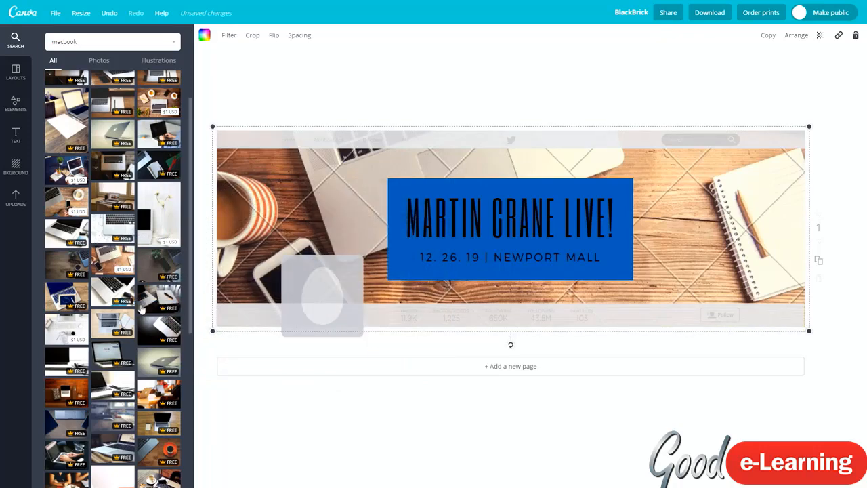
drag(150, 263, 250, 230)
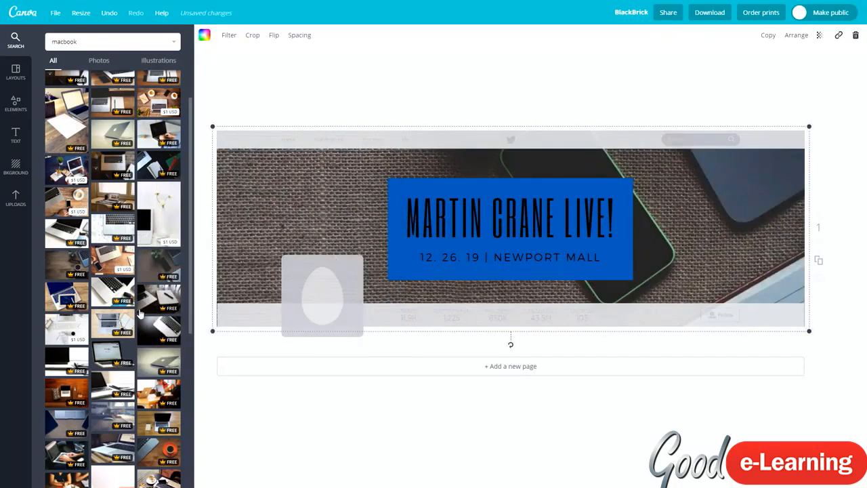
scroll(156, 271, down, 1)
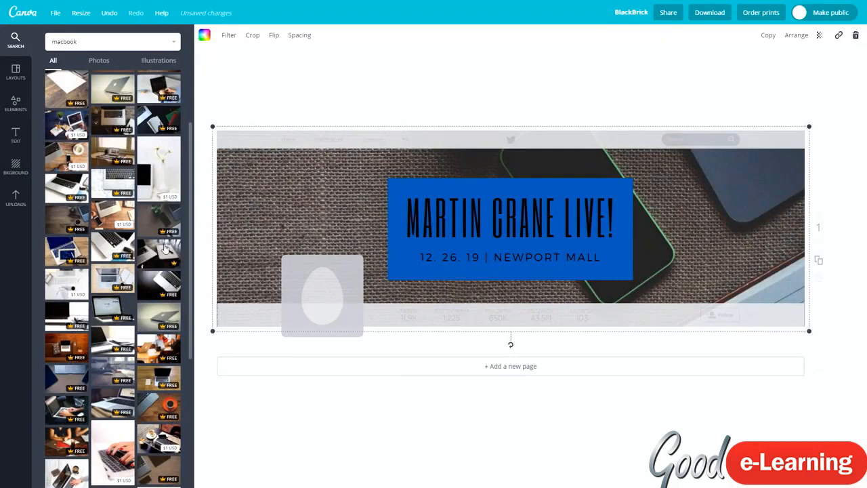
drag(163, 246, 288, 211)
drag(152, 279, 273, 222)
scroll(146, 328, down, 1)
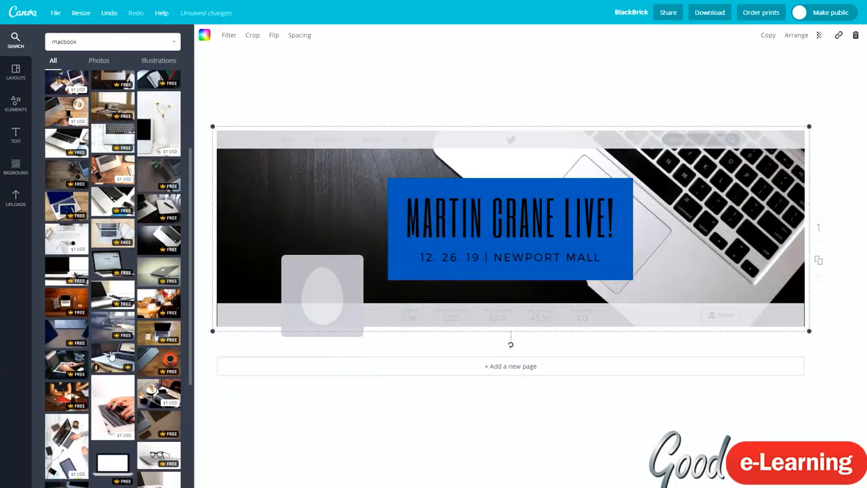
click(114, 357)
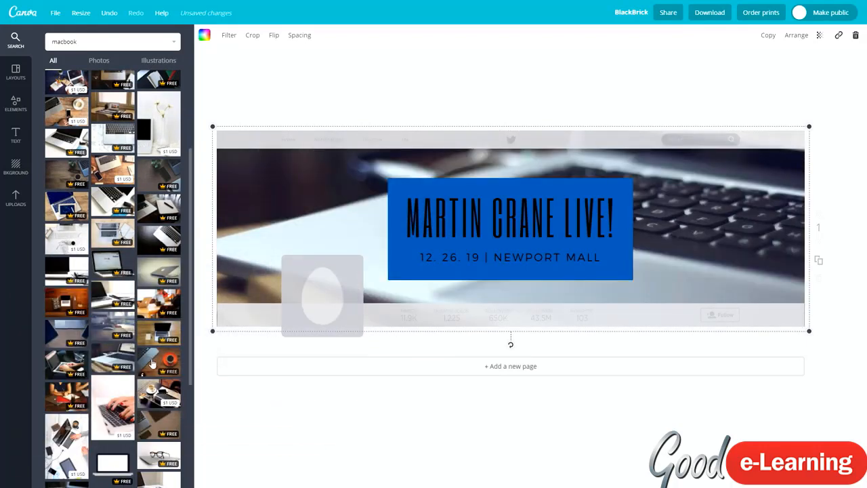
Step: Recolour the blue title box with the medium grey from the default palette
click(397, 197)
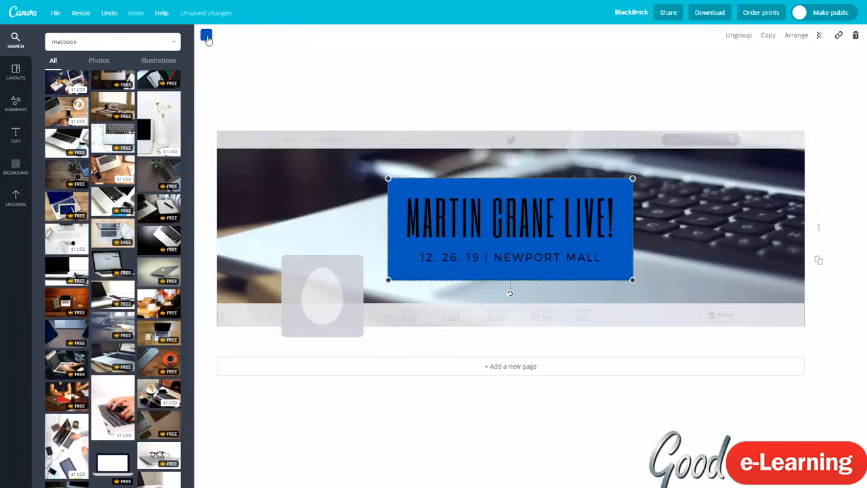
click(207, 36)
click(266, 177)
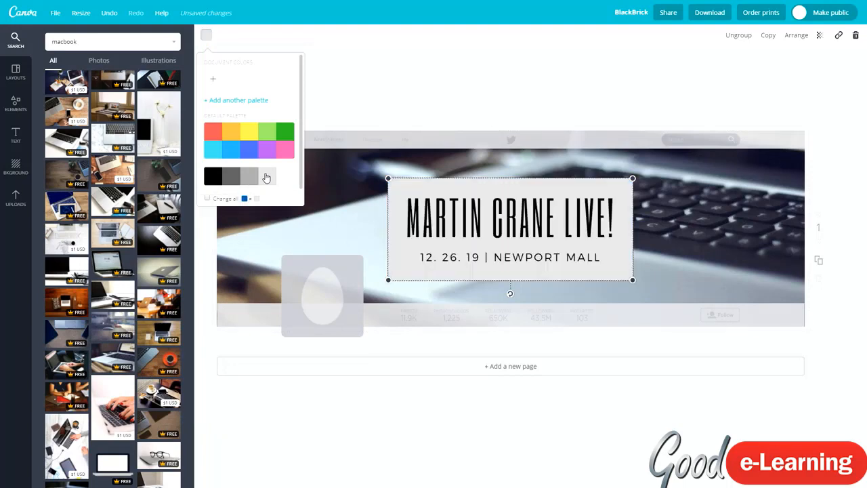
click(255, 178)
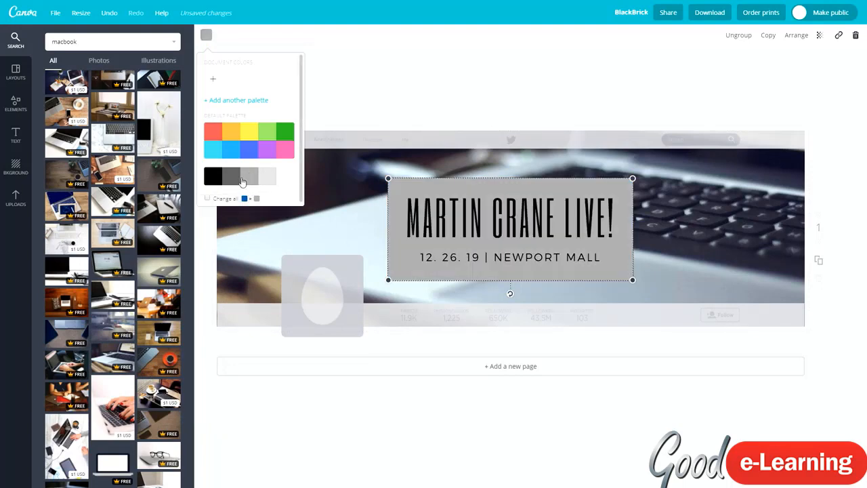
click(465, 172)
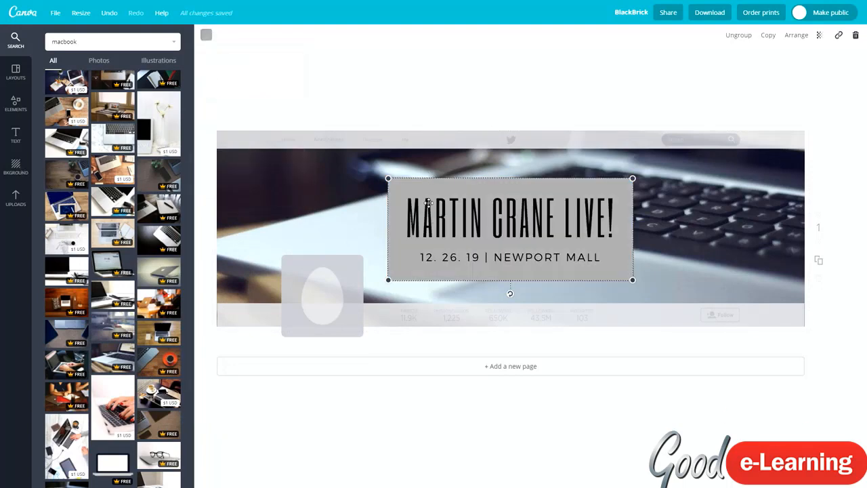
Step: Replace the headline text in the grey box with "BLACKBRICK"
click(438, 222)
triple_click(438, 222)
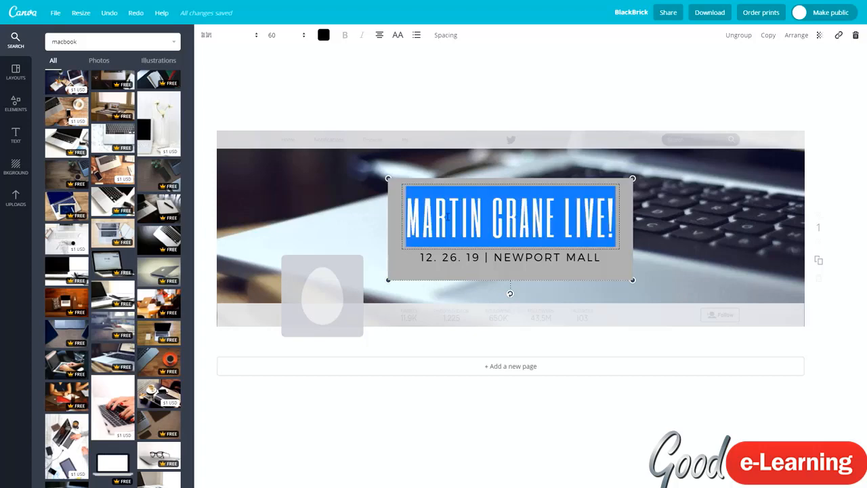
text(BLA)
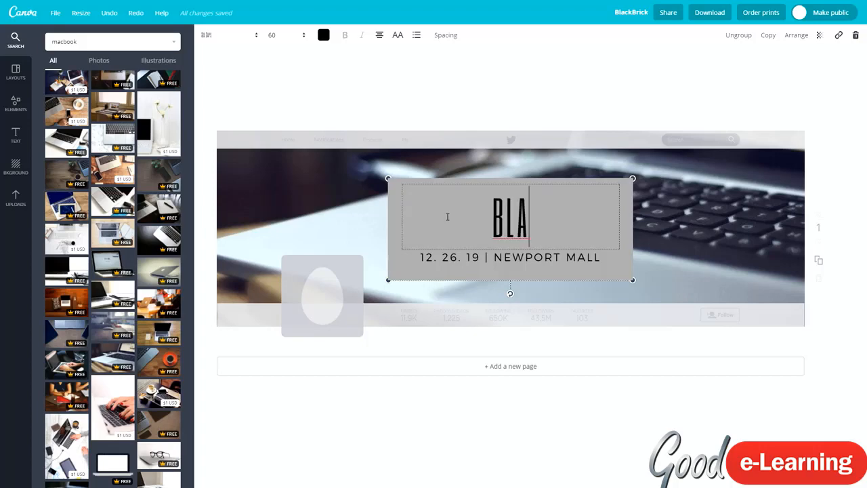
text(CKBRICK)
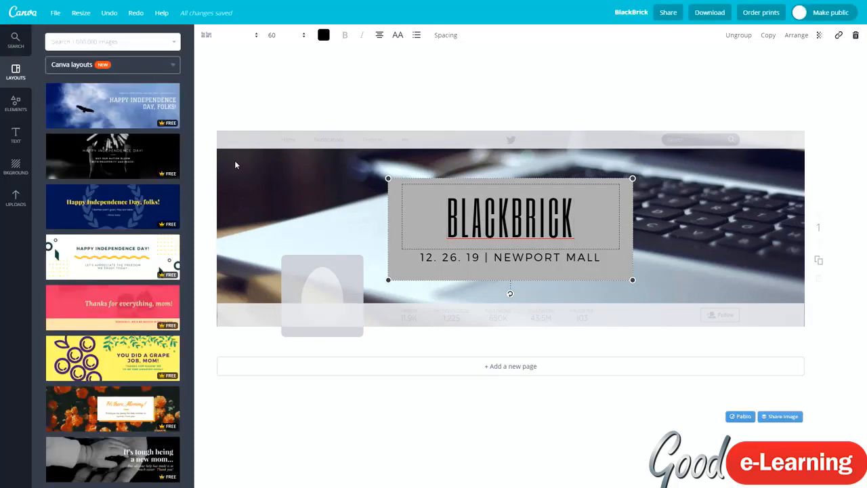
Step: Try the Edo font on the BLACKBRICK headline
click(449, 220)
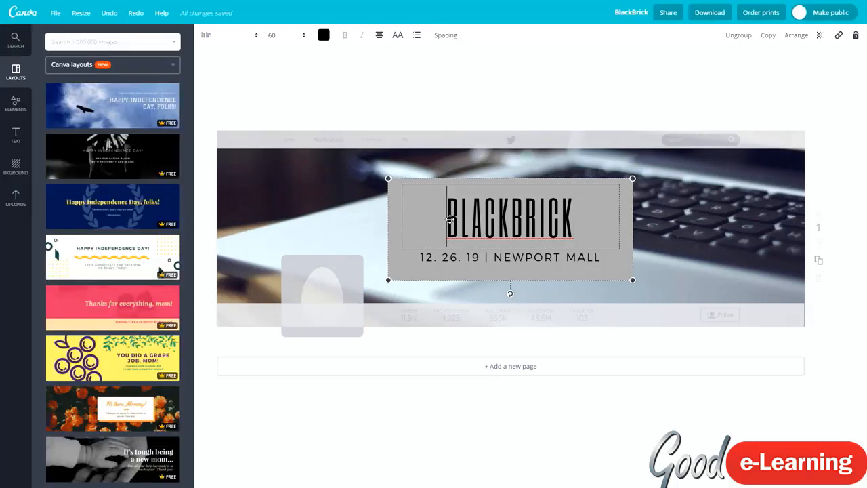
click(232, 35)
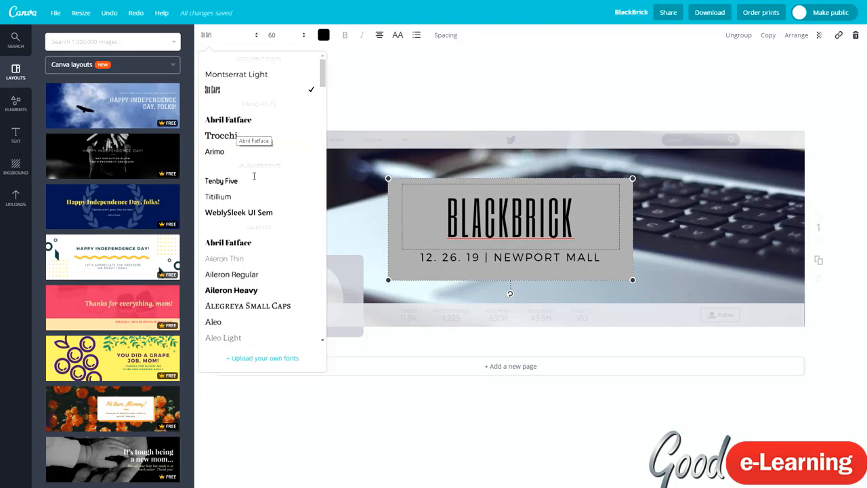
scroll(256, 246, down, 1)
scroll(257, 246, down, 4)
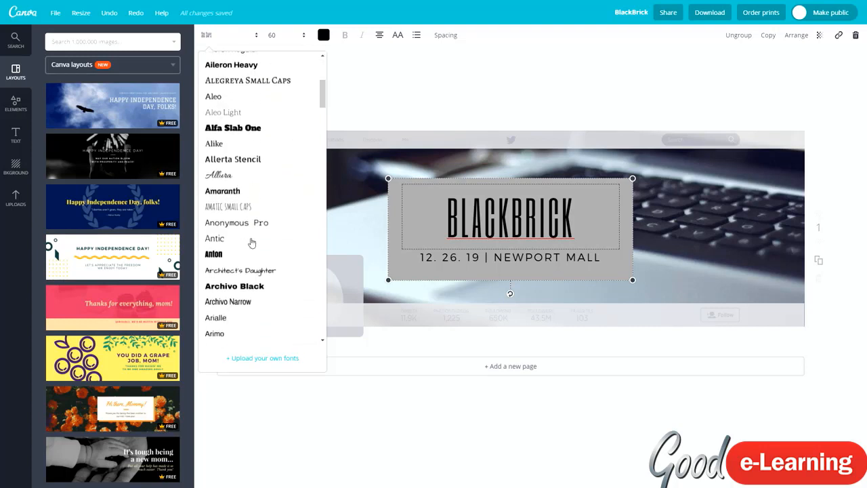
scroll(250, 238, down, 3)
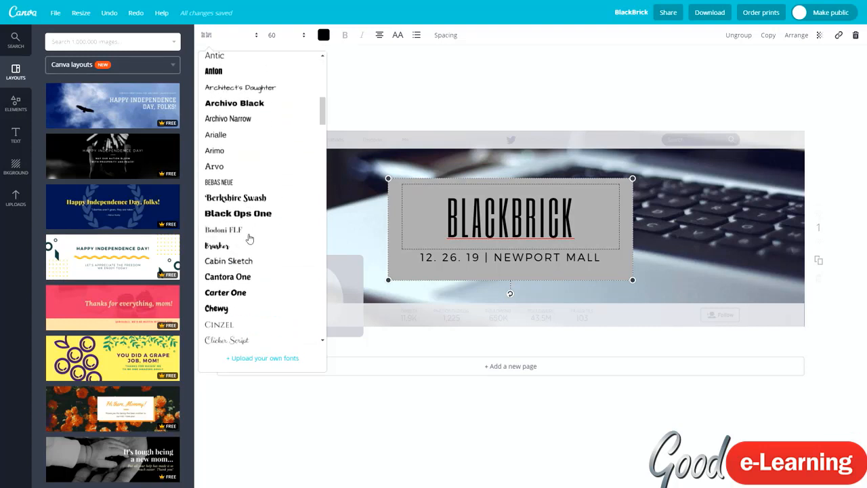
scroll(255, 231, down, 4)
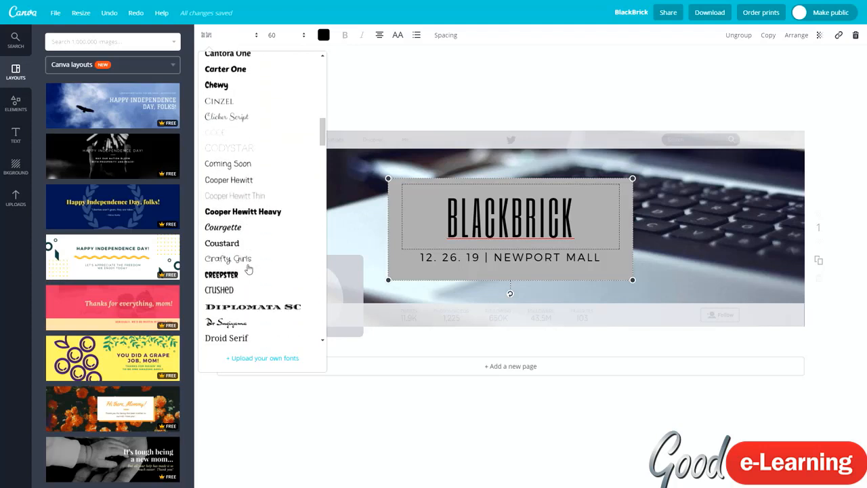
scroll(245, 270, down, 2)
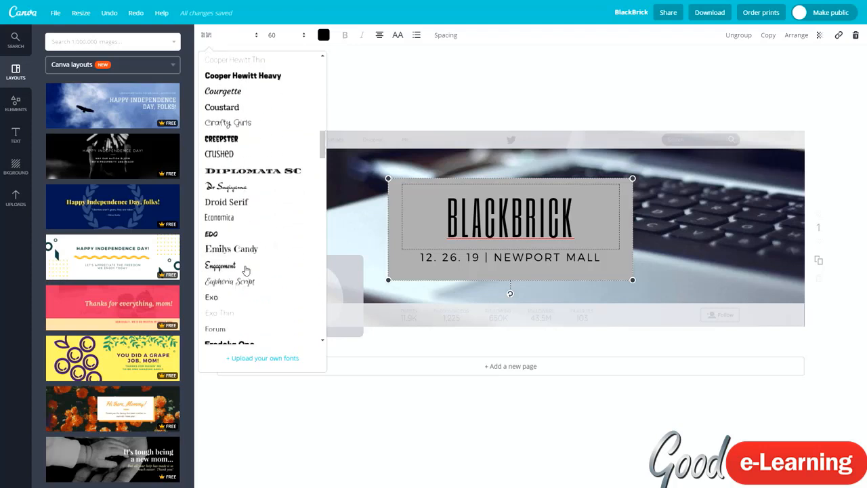
click(237, 233)
Step: Try the Oswald font and the Pacifico font on the BLACKBRICK headline
click(218, 36)
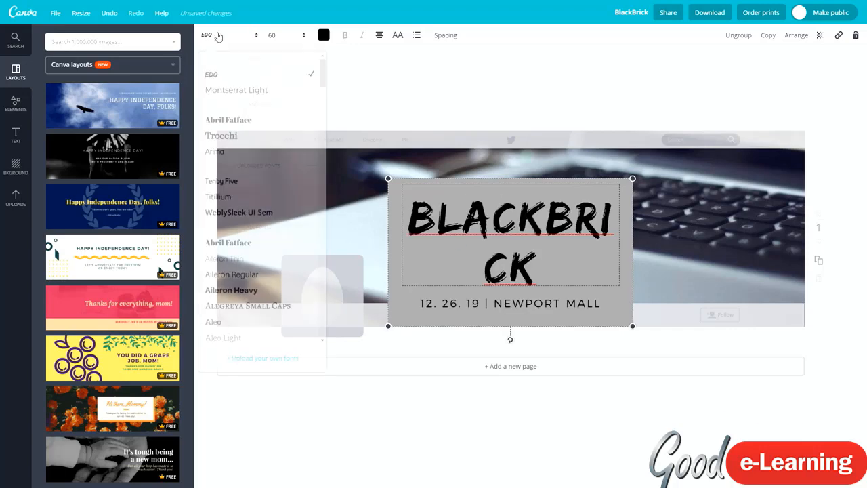
scroll(278, 264, down, 12)
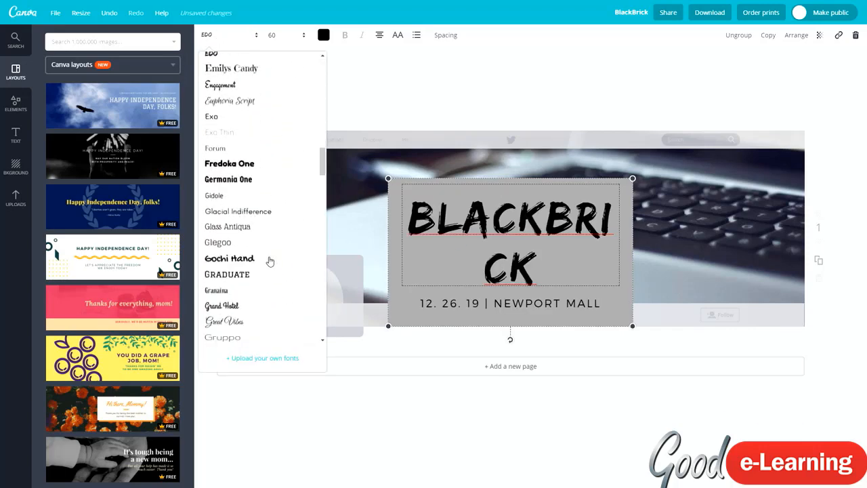
scroll(271, 263, down, 10)
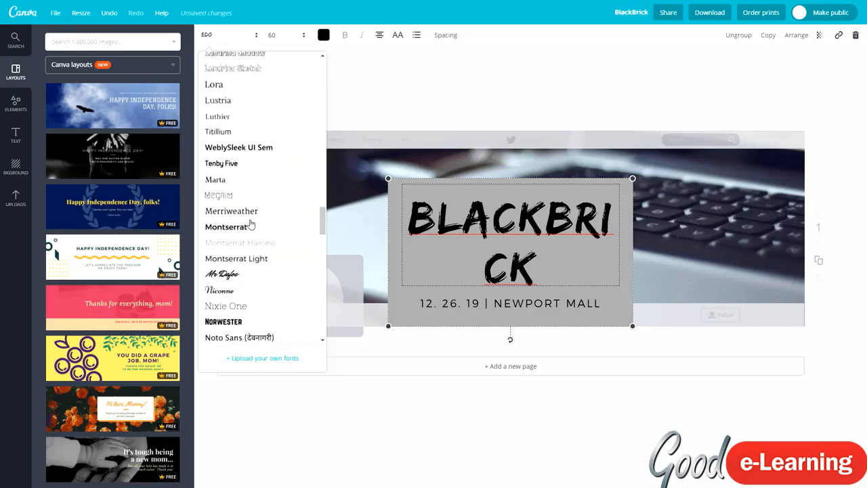
scroll(248, 267, down, 8)
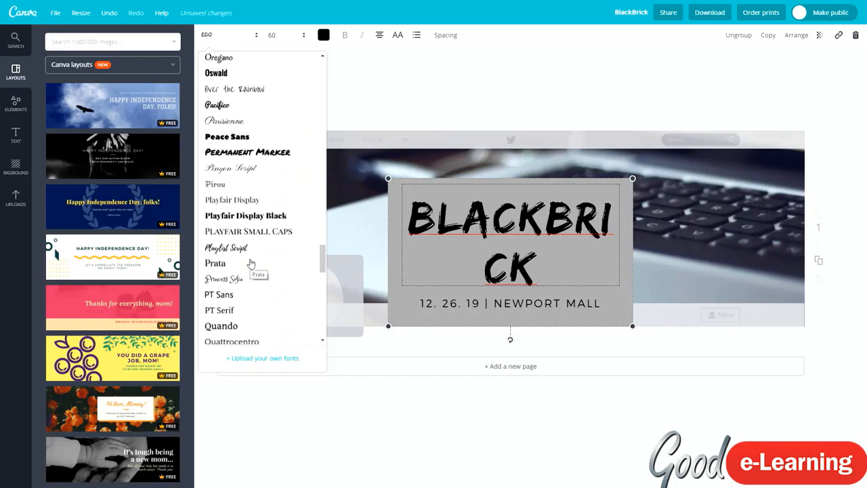
click(217, 74)
click(472, 243)
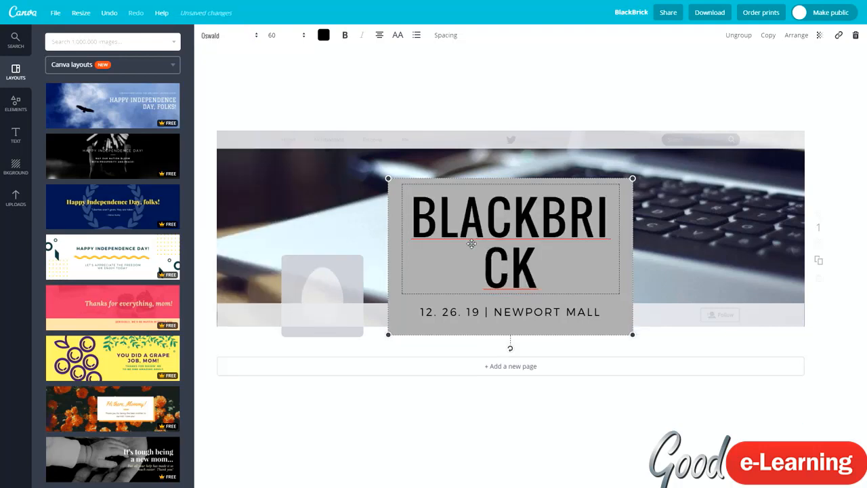
click(217, 36)
scroll(244, 204, down, 15)
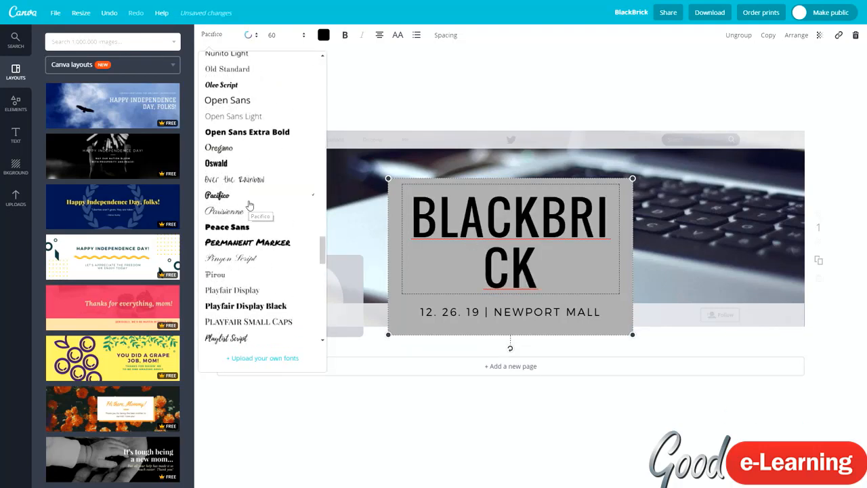
click(484, 237)
Step: Set the BLACKBRICK headline's font to Sifonn
click(241, 35)
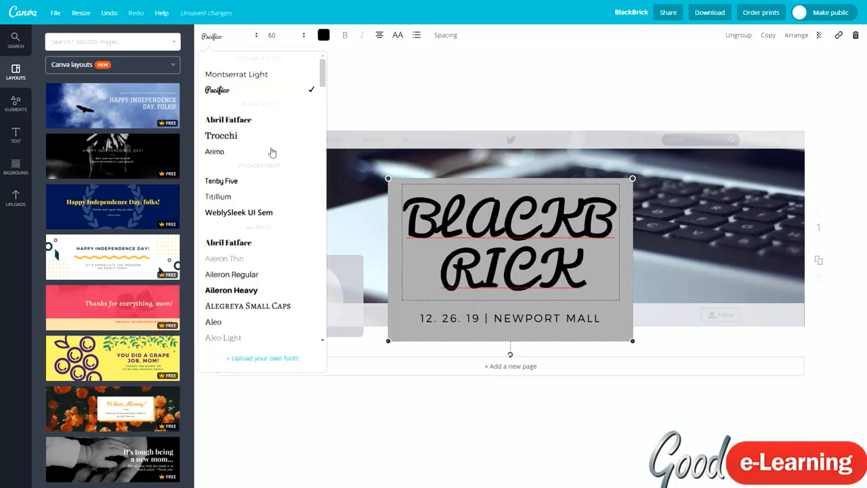
scroll(271, 151, down, 12)
scroll(246, 149, down, 10)
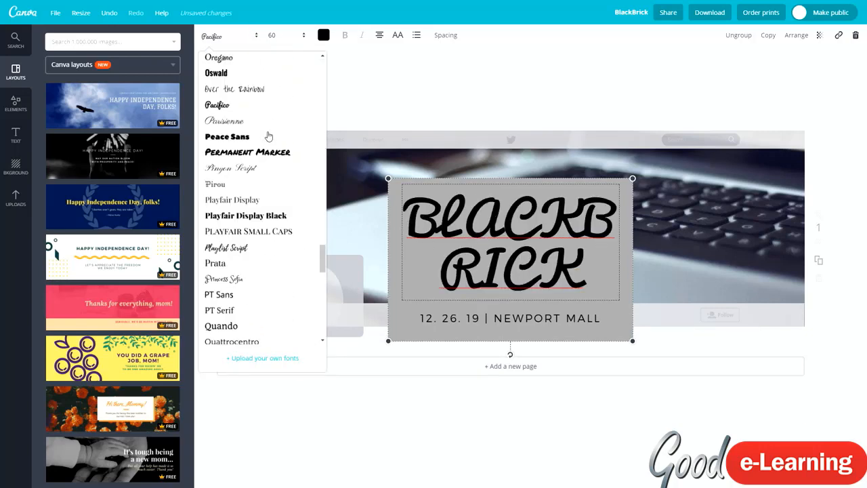
click(213, 207)
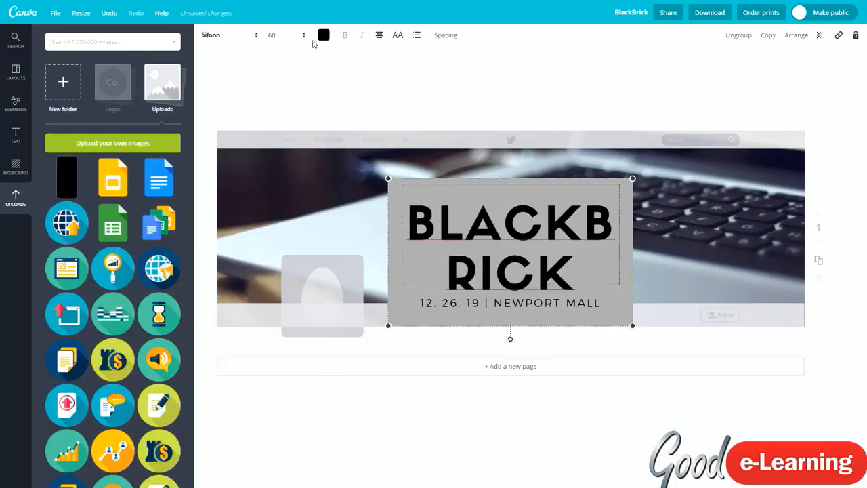
Step: Set the BLACKBRICK headline's font size to 36 and move the title box up to the vertical middle of the banner
click(279, 35)
click(275, 177)
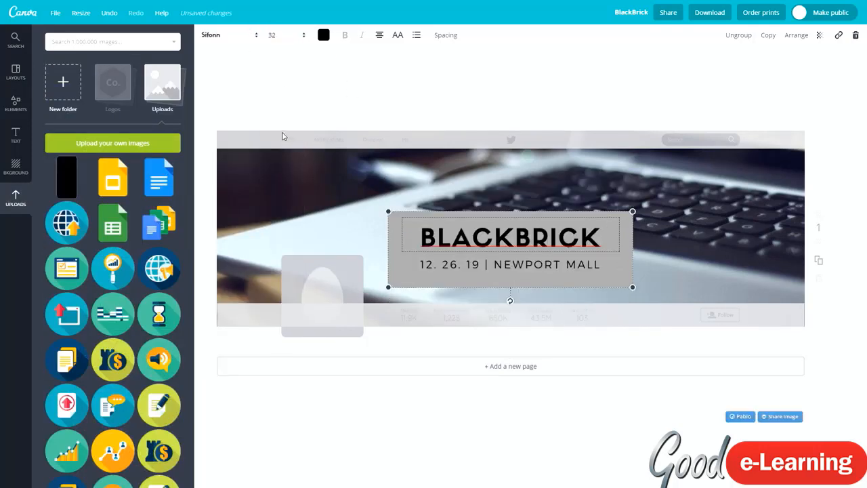
click(272, 35)
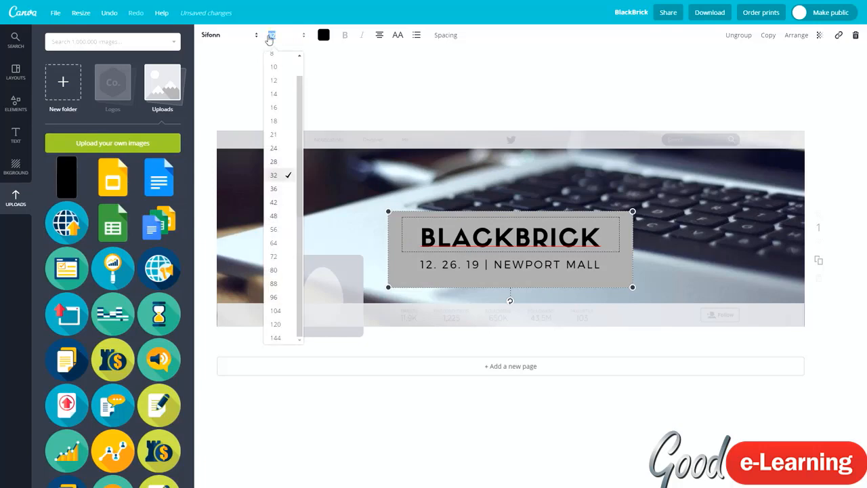
click(274, 202)
click(280, 37)
click(274, 190)
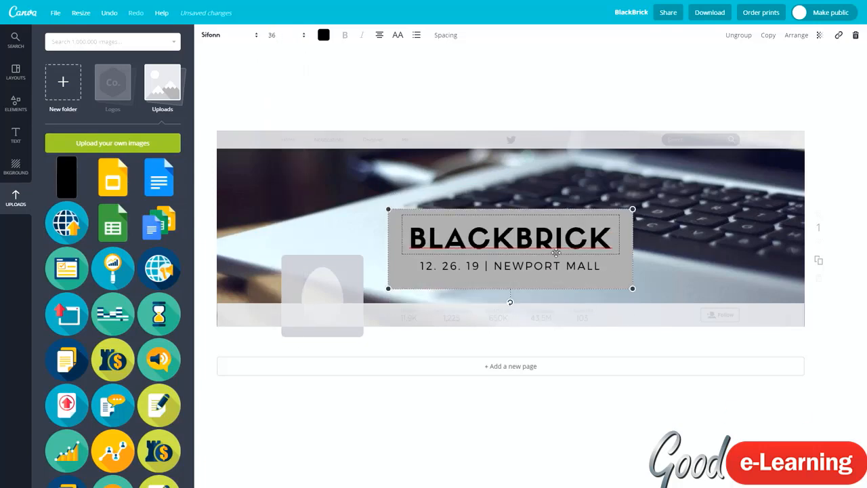
drag(543, 217, 542, 197)
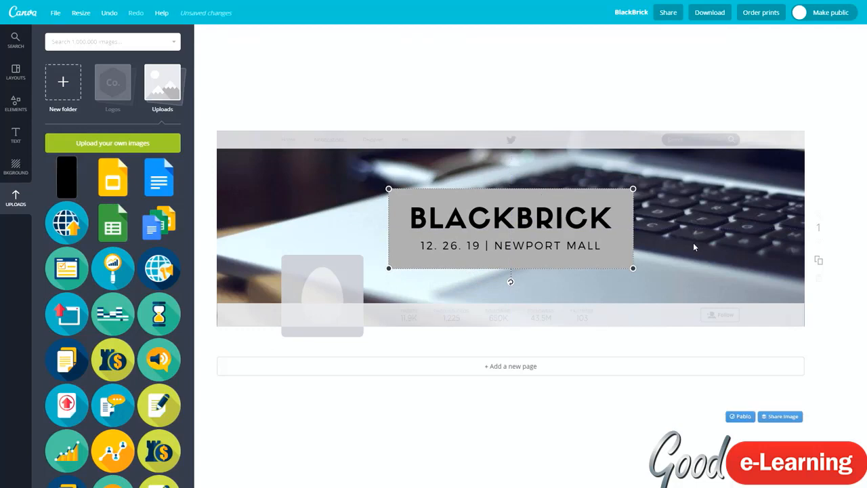
click(469, 252)
click(474, 250)
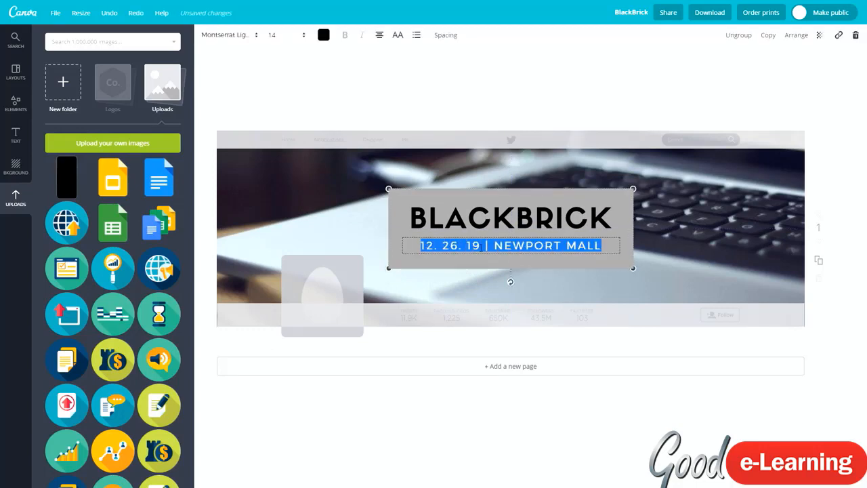
text(www)
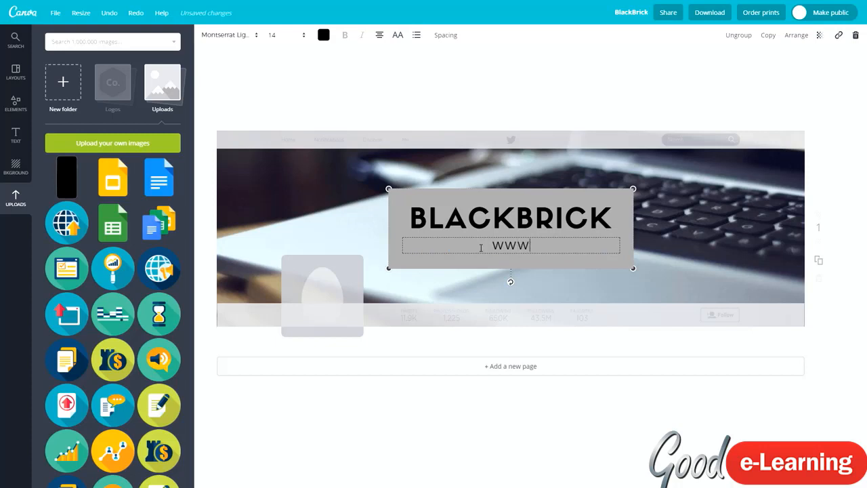
text(.blackbrick)
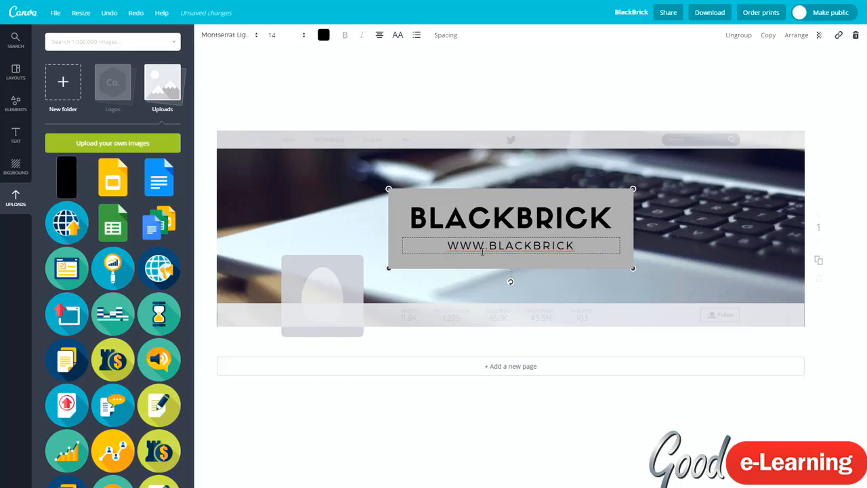
text(training)
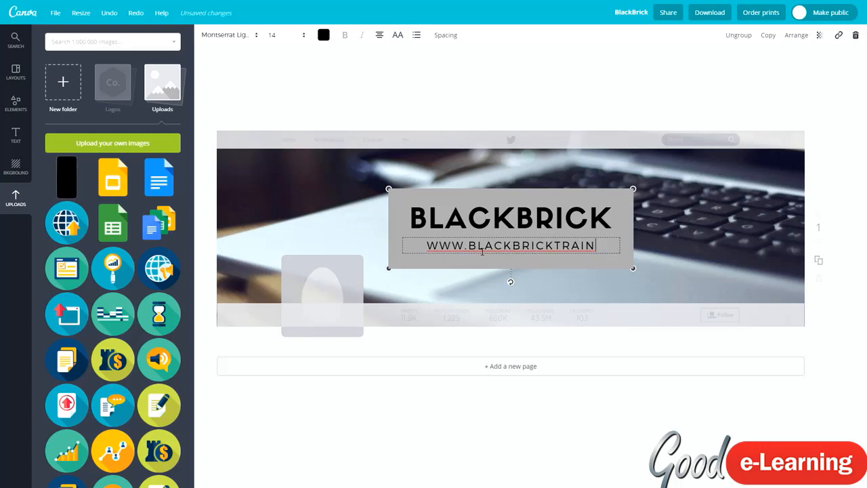
text(.co)
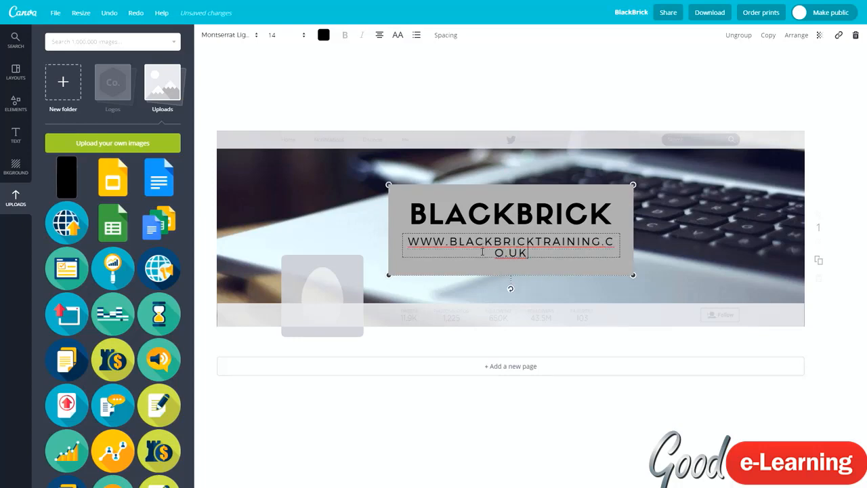
Step: Set the web address's font size to 12 and nudge the title box slightly upward
click(282, 35)
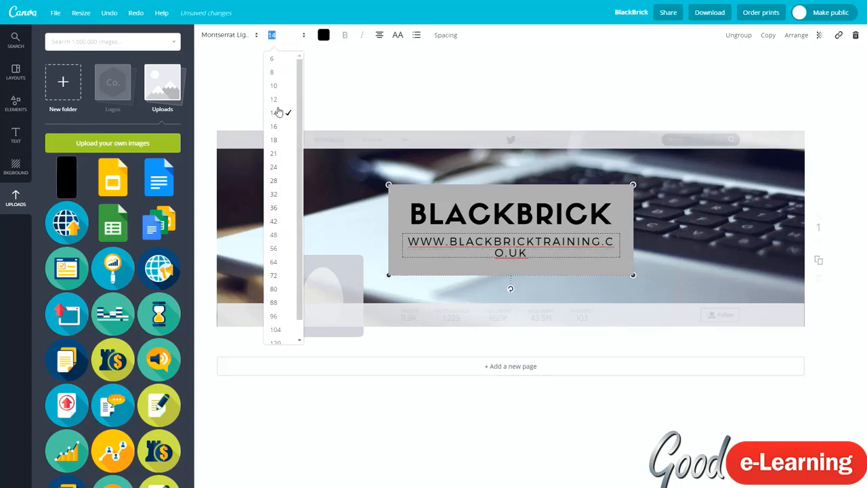
click(276, 101)
click(513, 133)
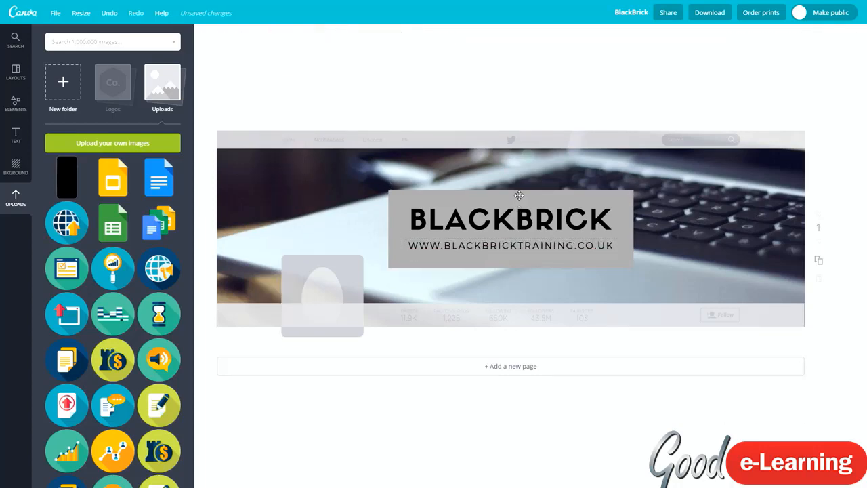
drag(515, 197, 517, 192)
click(577, 161)
Step: Try light blue, green, black and dark grey as the title box's fill colour
click(406, 195)
click(206, 35)
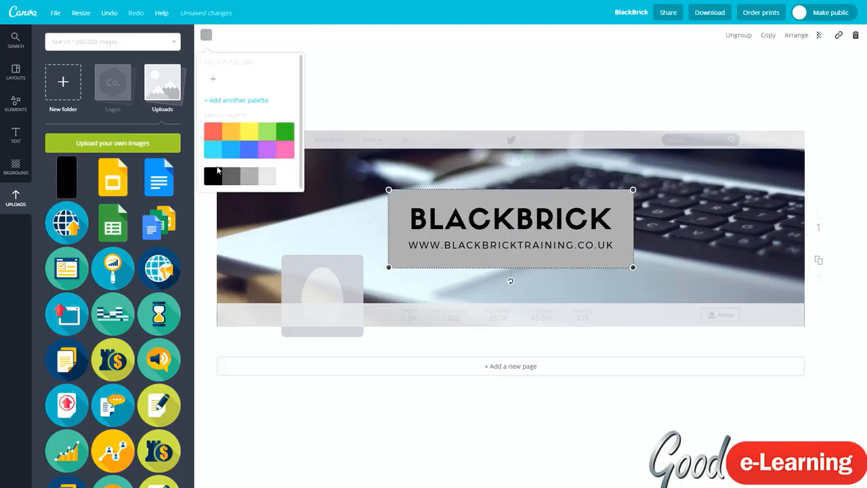
click(211, 151)
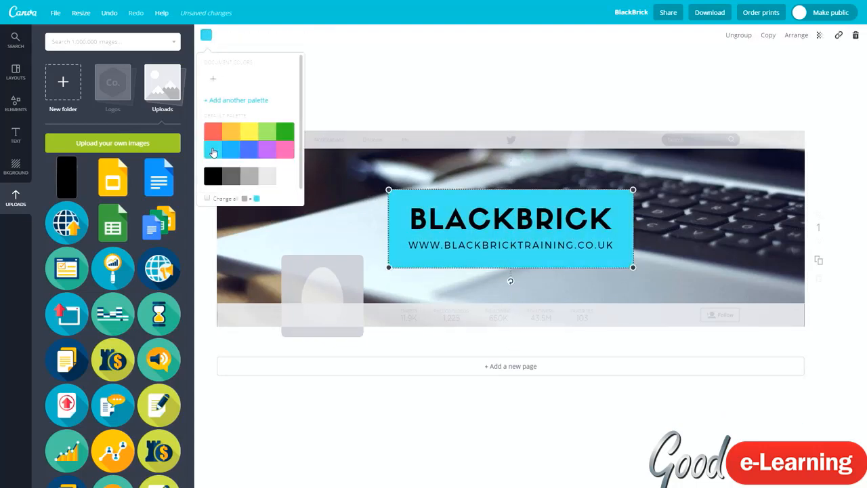
click(284, 132)
click(213, 177)
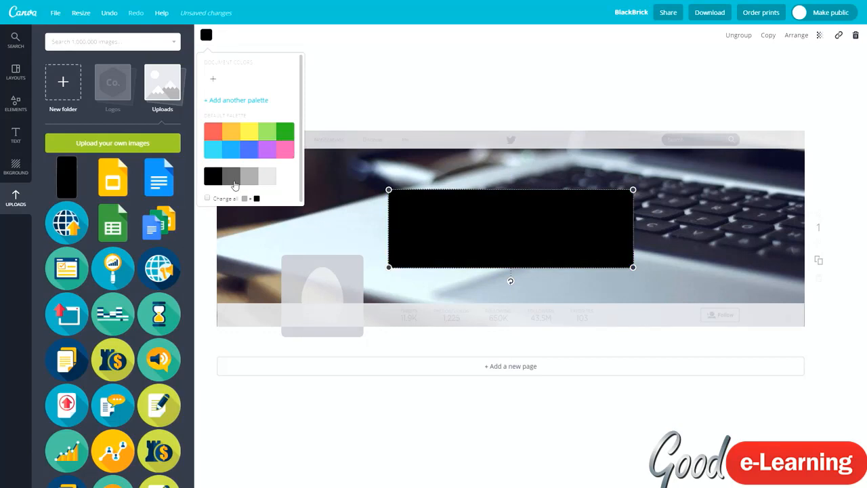
click(234, 185)
Step: Set the title box's fill colour to white
click(286, 180)
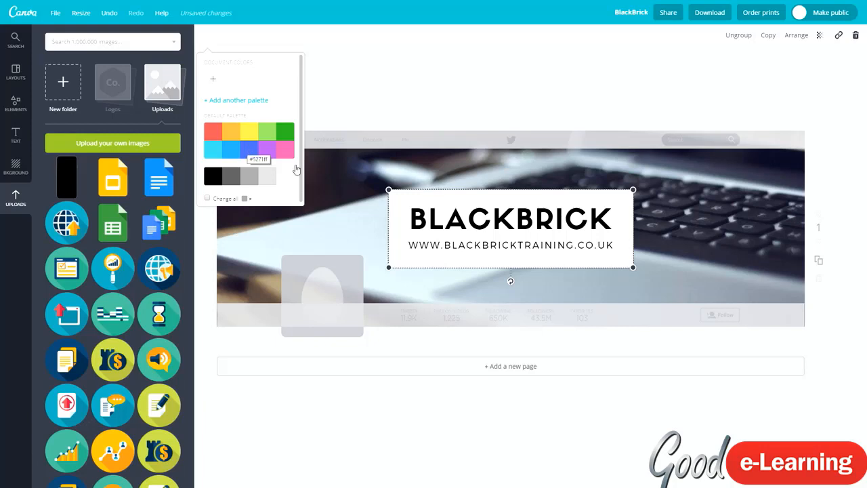
click(251, 151)
click(270, 177)
click(379, 77)
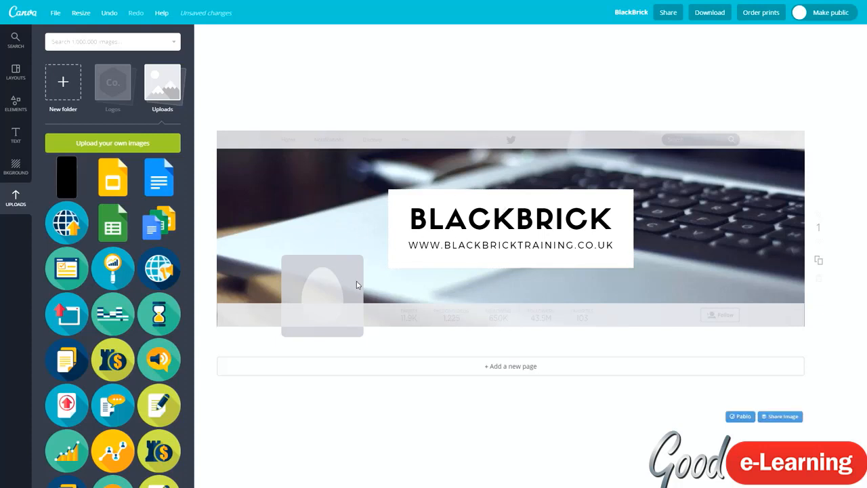
Step: Find a "facebook" image, insert the square blue icon, shrink it and place it below the title box beside the profile picture
click(80, 42)
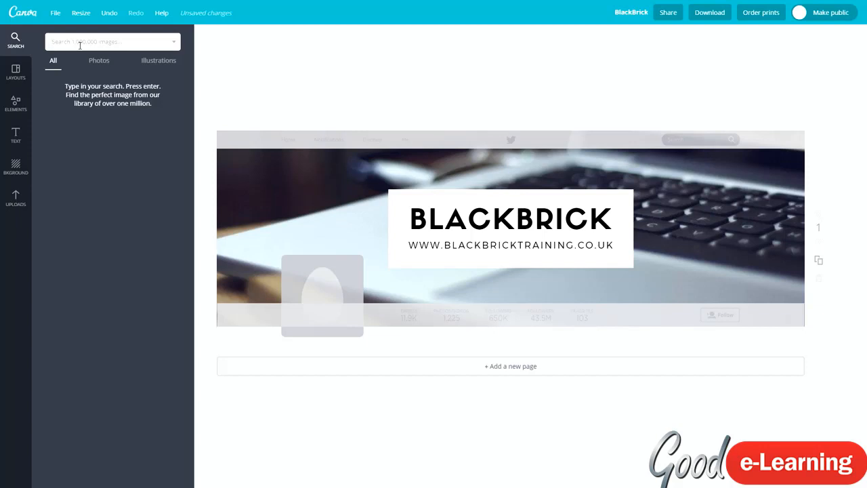
text(facebook)
key(Return)
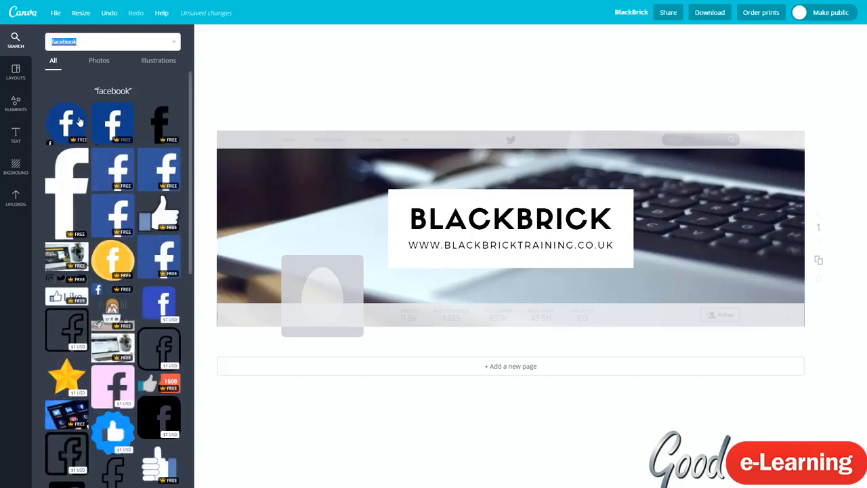
click(113, 122)
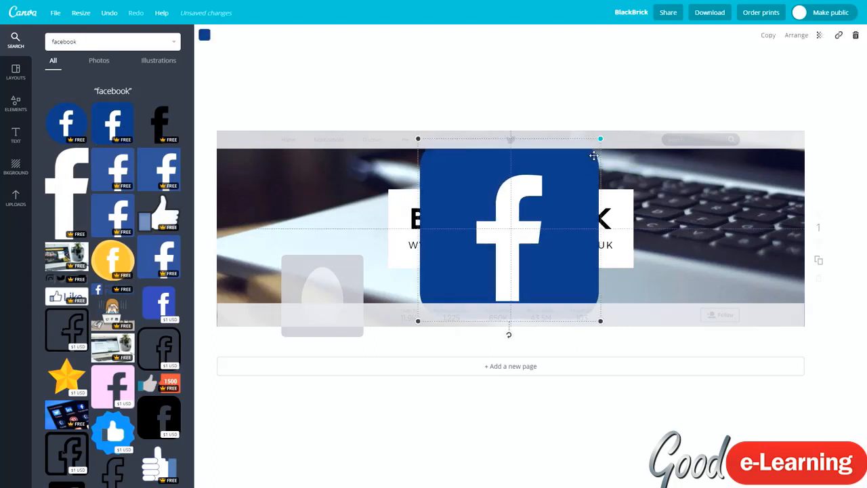
drag(601, 139, 380, 268)
drag(371, 277, 377, 287)
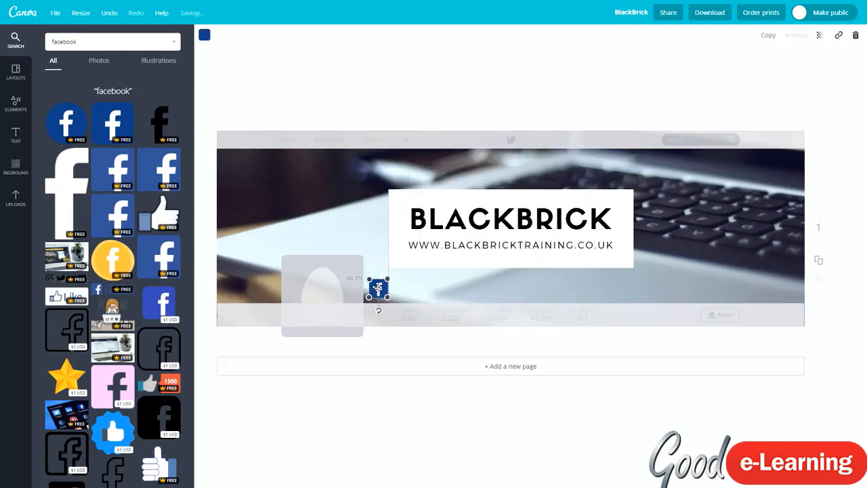
Step: Add body text reading "/BlackBrickTraining" beside the Facebook icon and narrow its text box to fit
click(434, 258)
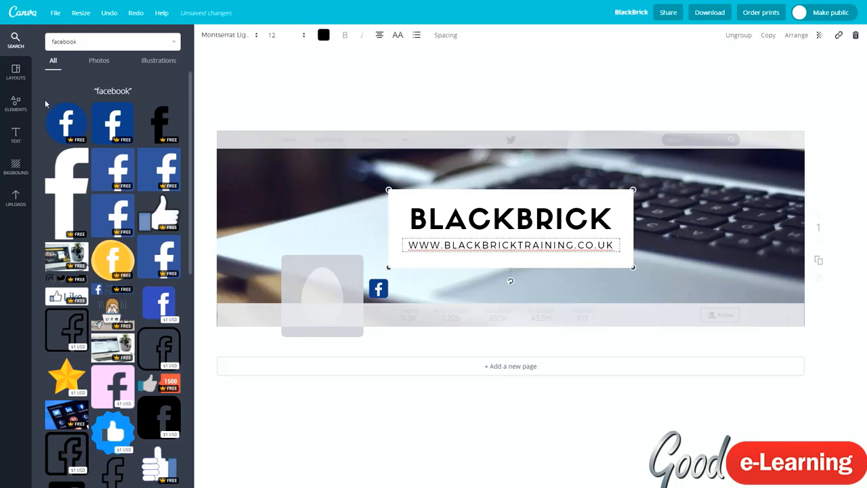
click(14, 135)
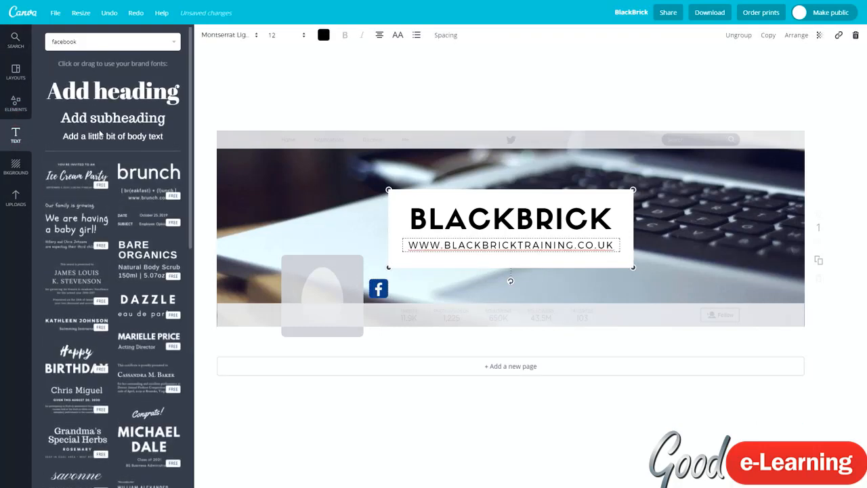
click(96, 139)
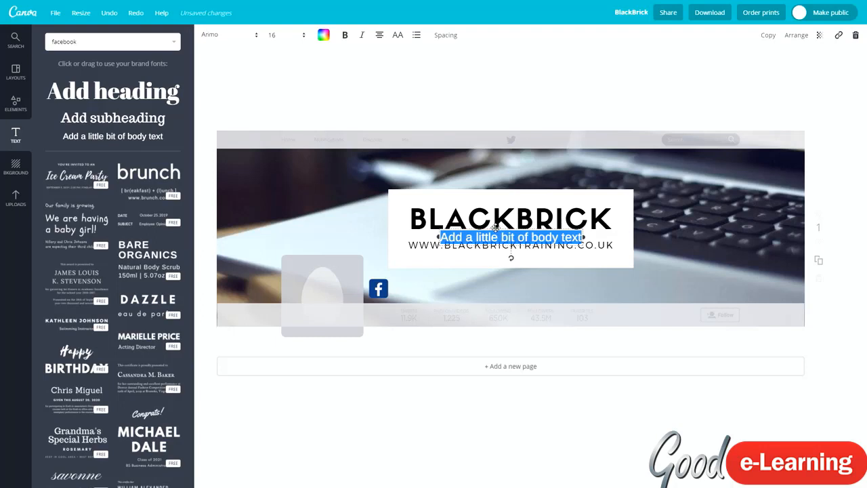
drag(495, 229, 450, 279)
text(/BlackBrick)
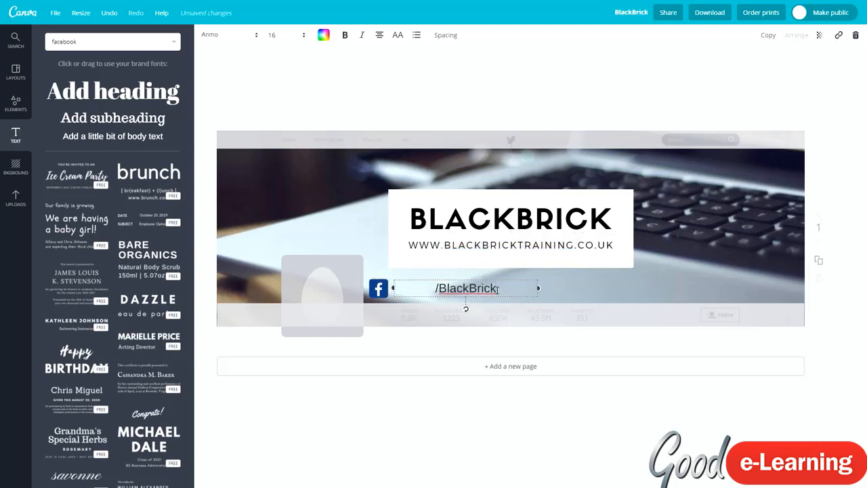
text(Training)
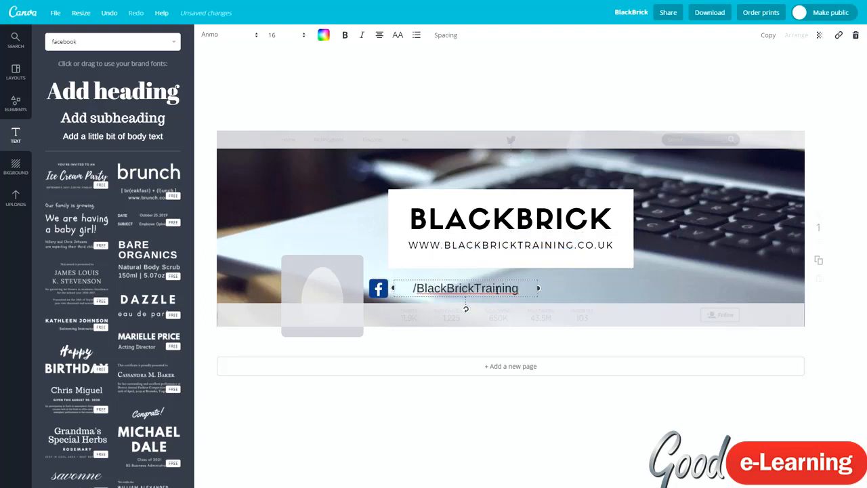
drag(539, 288, 503, 288)
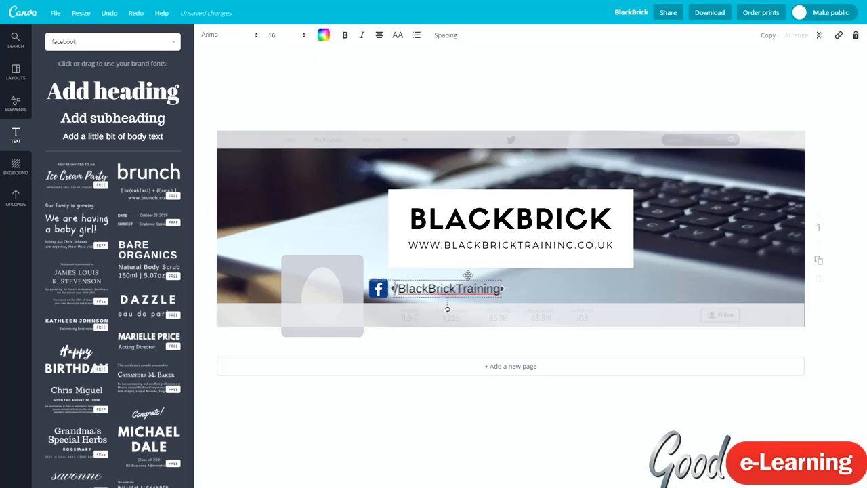
Step: Find an "instagram" image, insert the colourful gradient icon, and place it at small size just after the Facebook handle
click(80, 43)
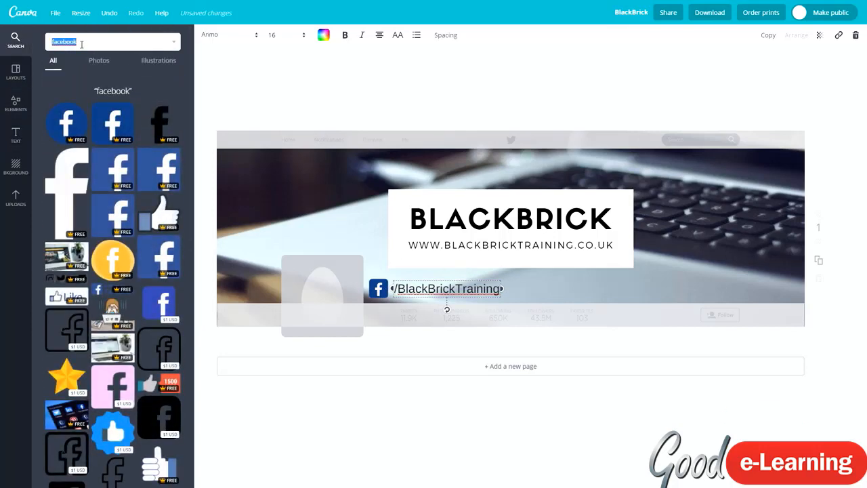
text(instagram)
key(Return)
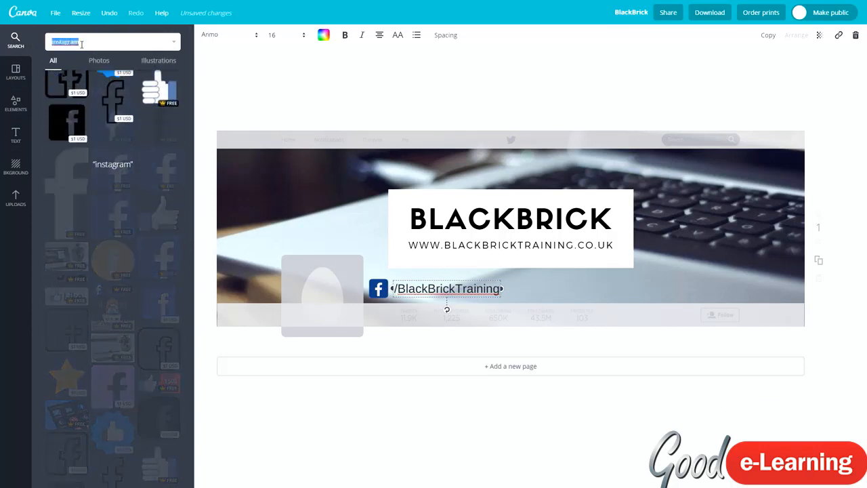
click(103, 150)
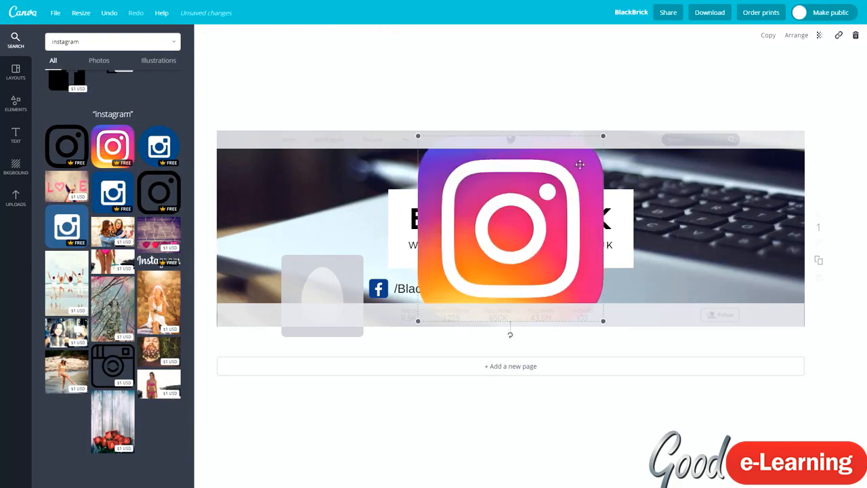
drag(603, 147, 516, 288)
click(456, 280)
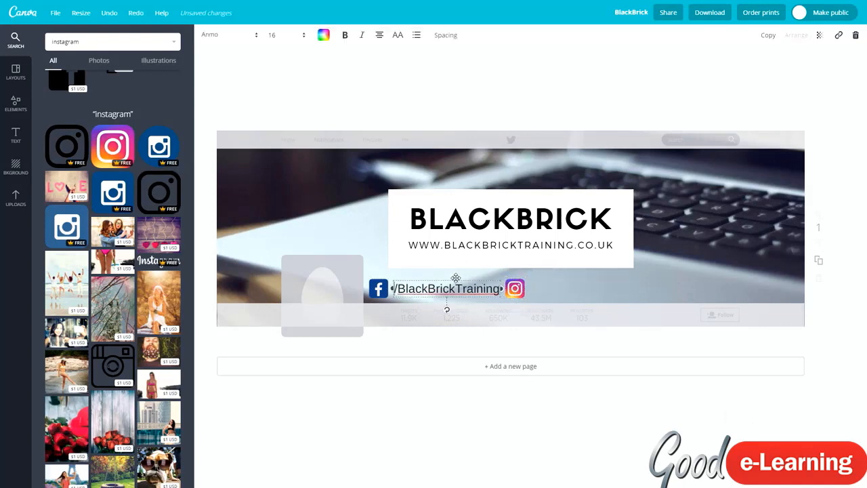
key(ctrl+d)
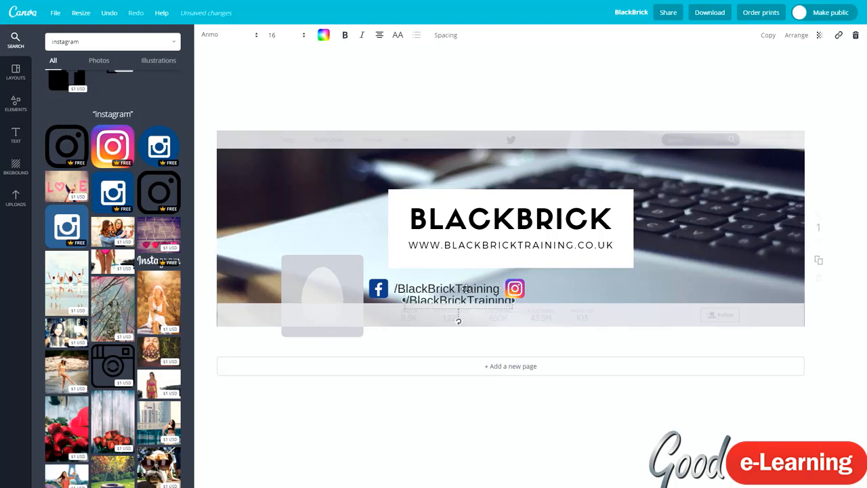
drag(476, 290, 600, 278)
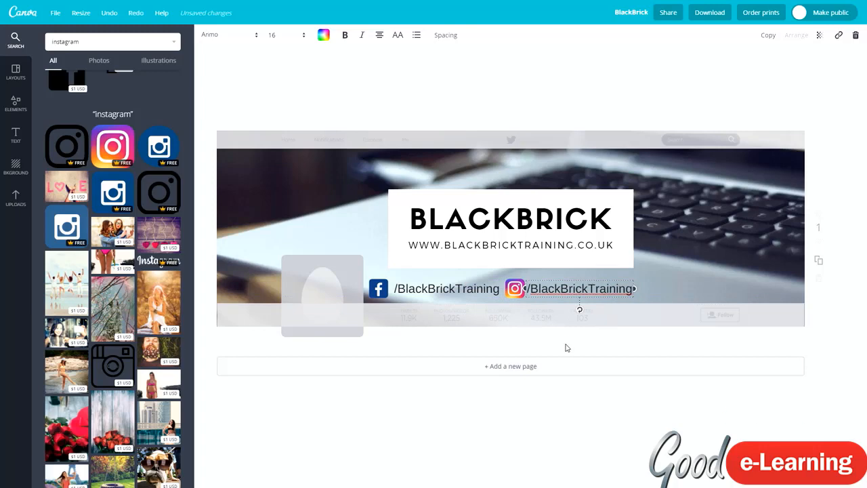
key(BackSpace)
text(@)
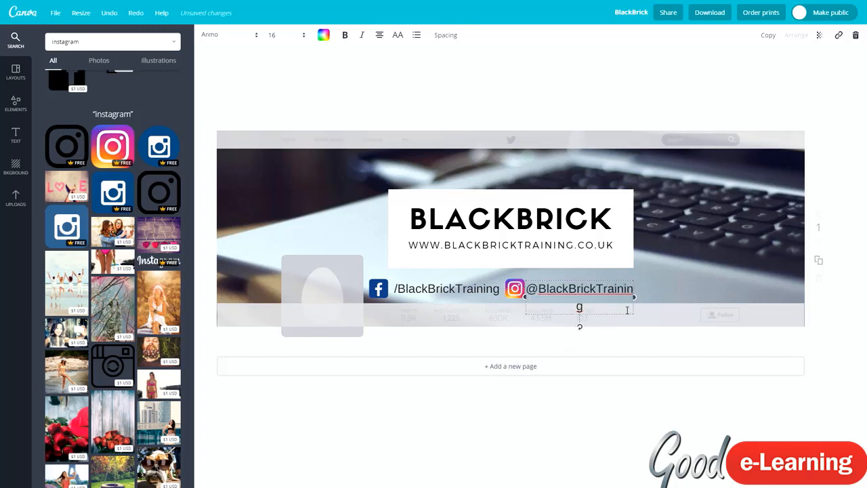
drag(637, 298, 644, 294)
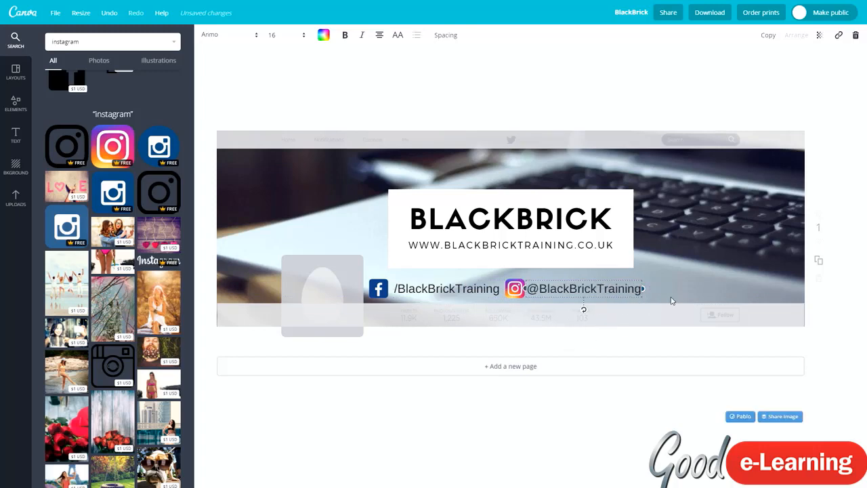
click(672, 300)
Step: Change the font of the Facebook and Instagram handles to Tenby Five
click(429, 288)
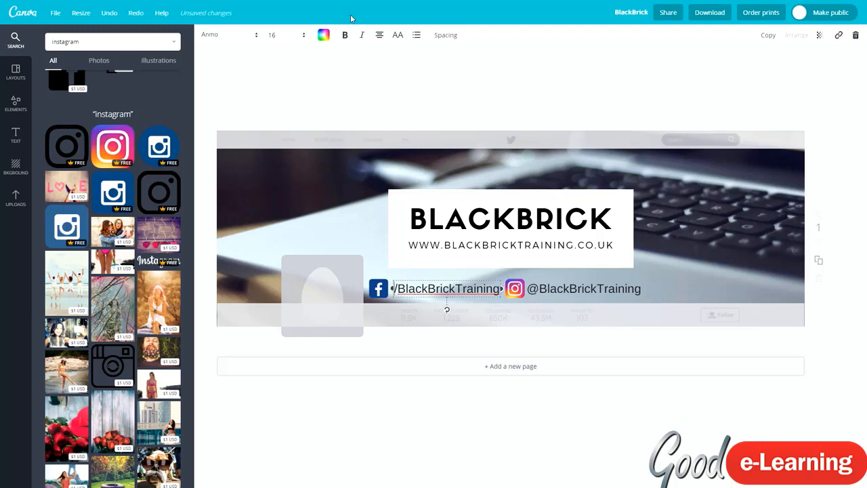
click(246, 38)
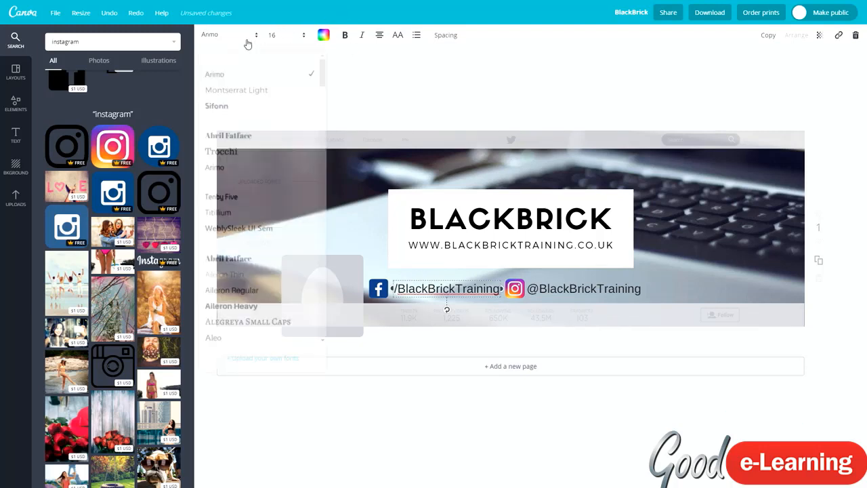
click(240, 99)
key(ctrl+z)
click(535, 288)
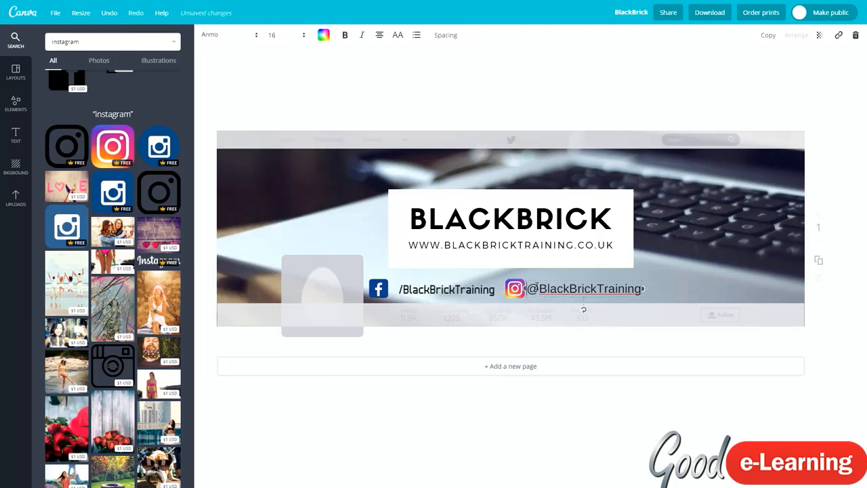
click(222, 38)
click(220, 87)
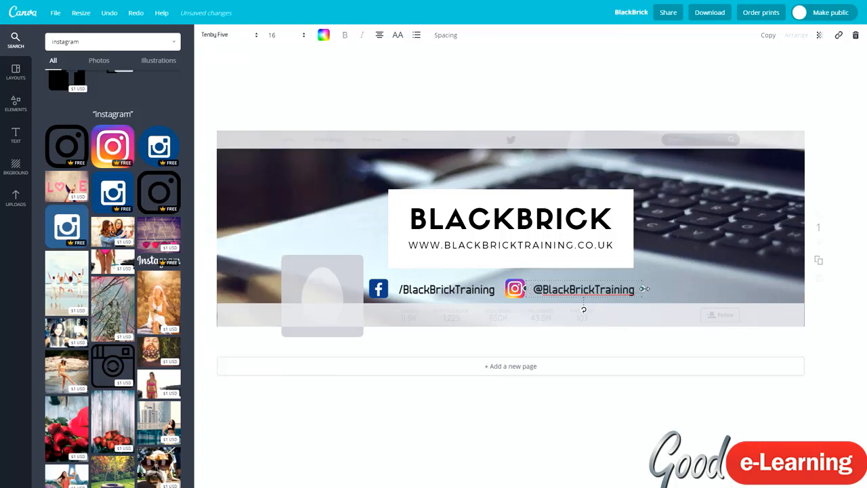
Step: Narrow the text boxes of both handles to fit and move the Instagram icon slightly closer to the Facebook handle
drag(645, 288, 634, 289)
click(489, 290)
drag(502, 289, 494, 291)
click(673, 286)
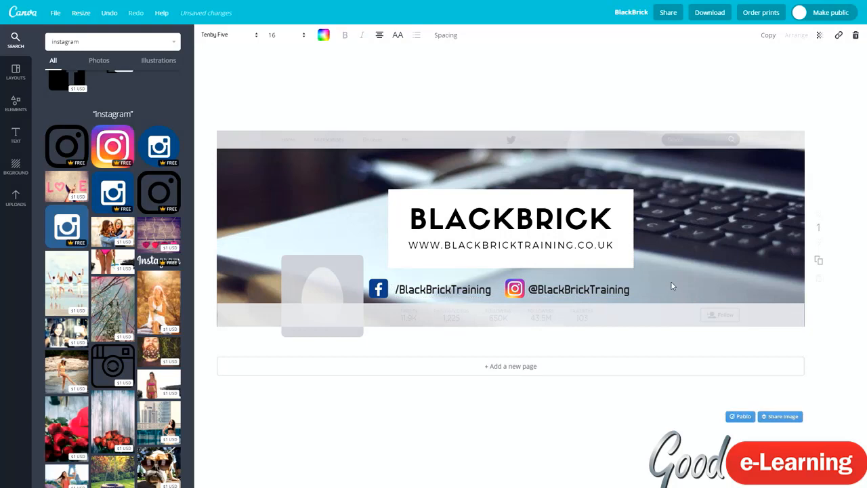
drag(501, 294, 497, 293)
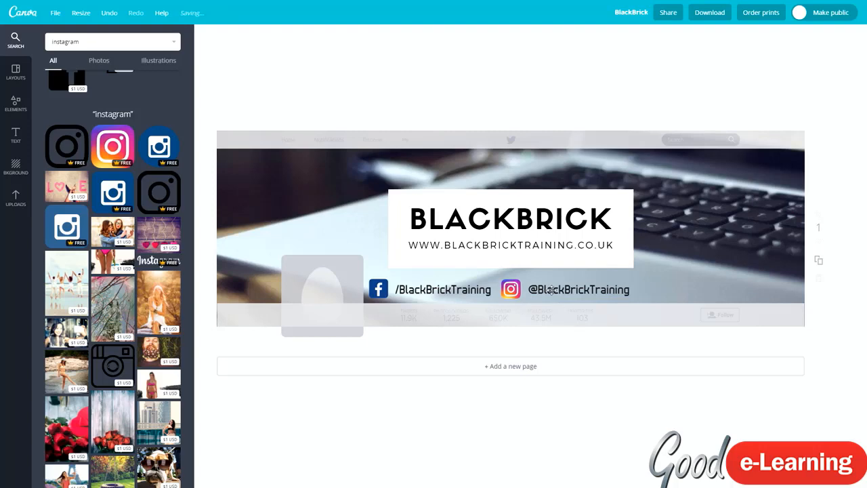
Step: Find a "snapchat" image, insert the yellow rounded-square icon, and place it at small size just after the Instagram handle
double_click(72, 41)
text(snapchat)
key(Return)
click(85, 139)
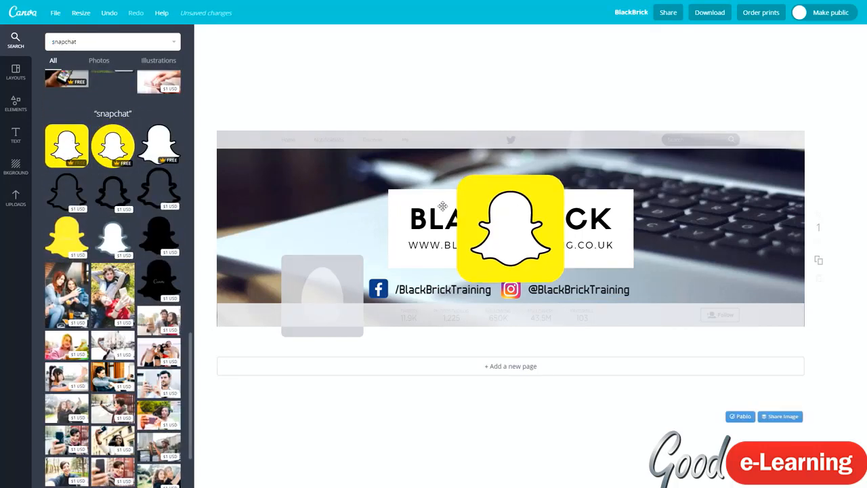
drag(565, 174, 658, 276)
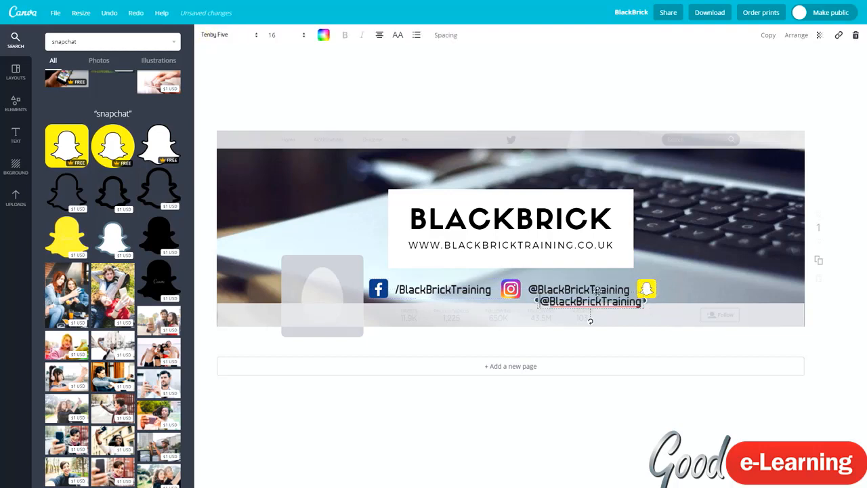
drag(597, 290, 759, 291)
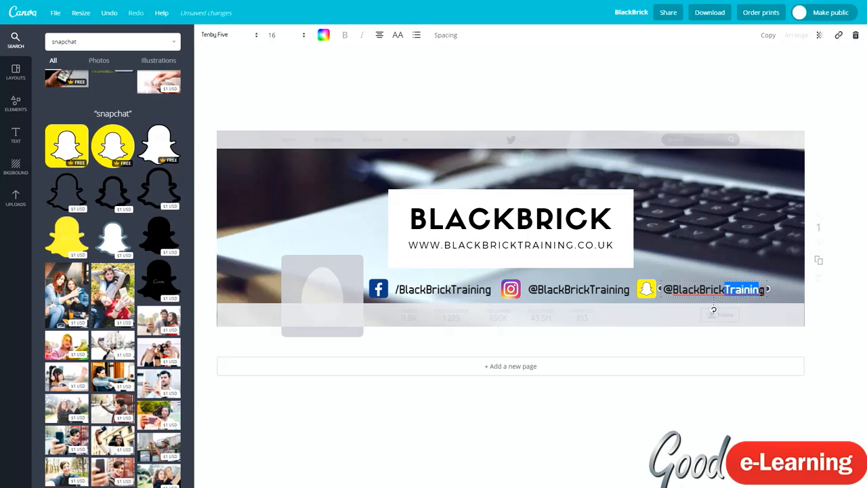
text(Learn)
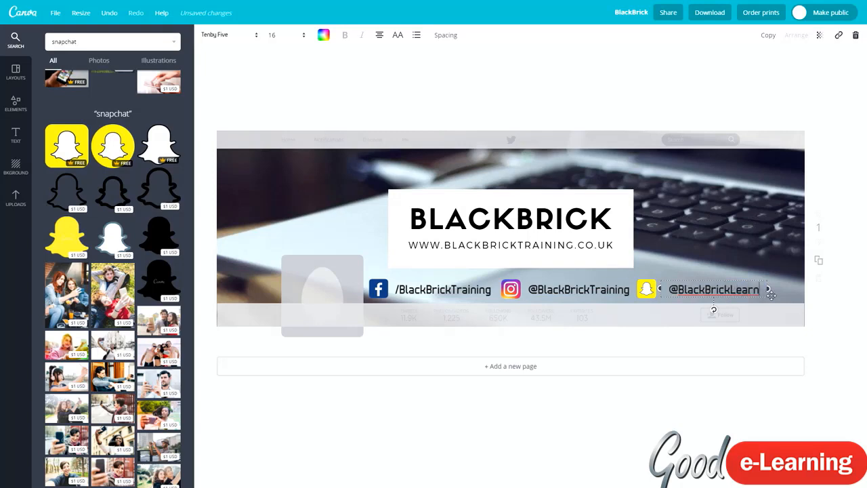
drag(770, 289, 757, 288)
click(757, 245)
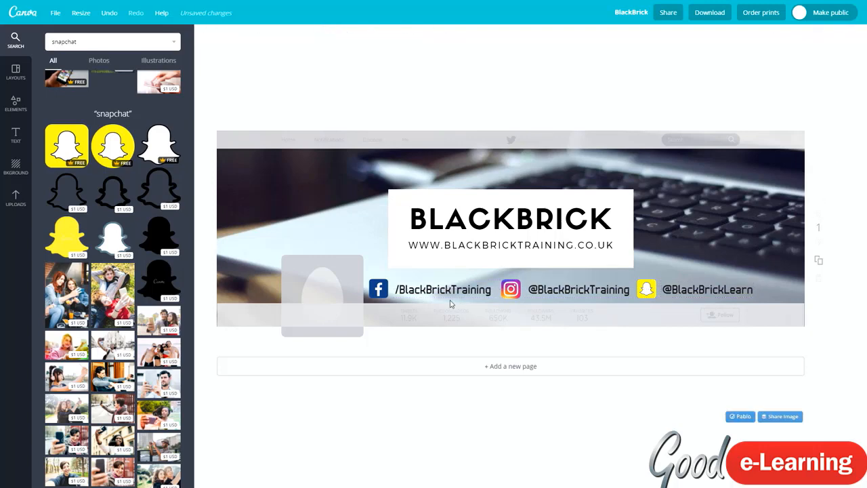
Step: Shift the Instagram handle and the Snapchat icon with its handle slightly towards the Instagram icon, saving the design before and after
click(55, 13)
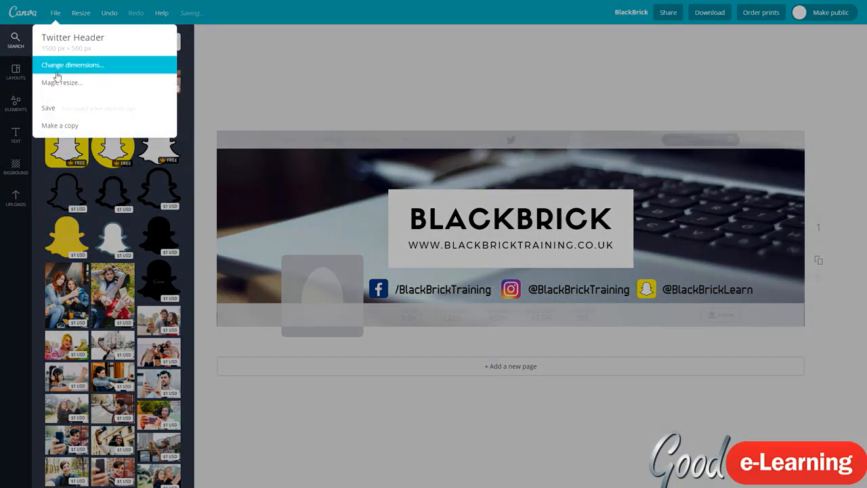
click(65, 109)
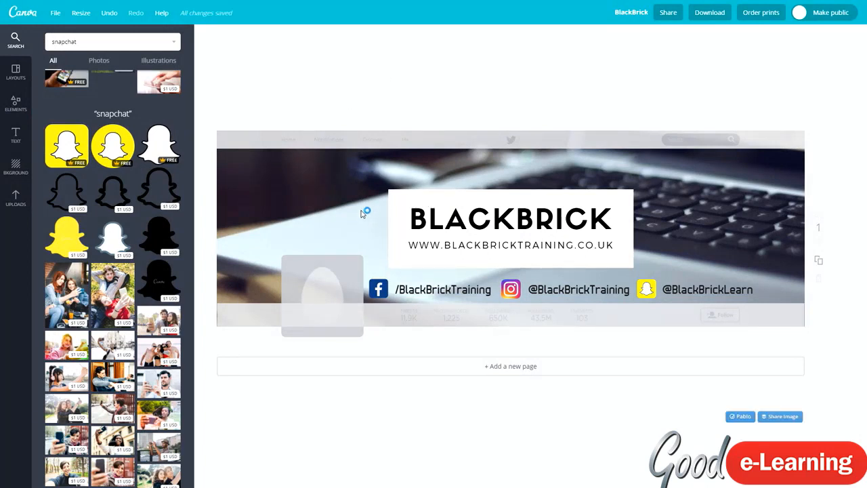
drag(571, 292, 567, 291)
drag(645, 290, 680, 292)
click(706, 246)
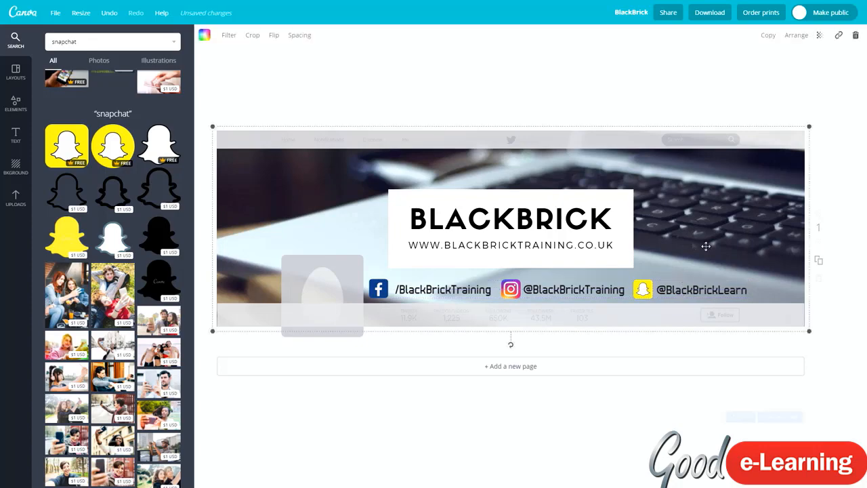
click(826, 154)
click(56, 13)
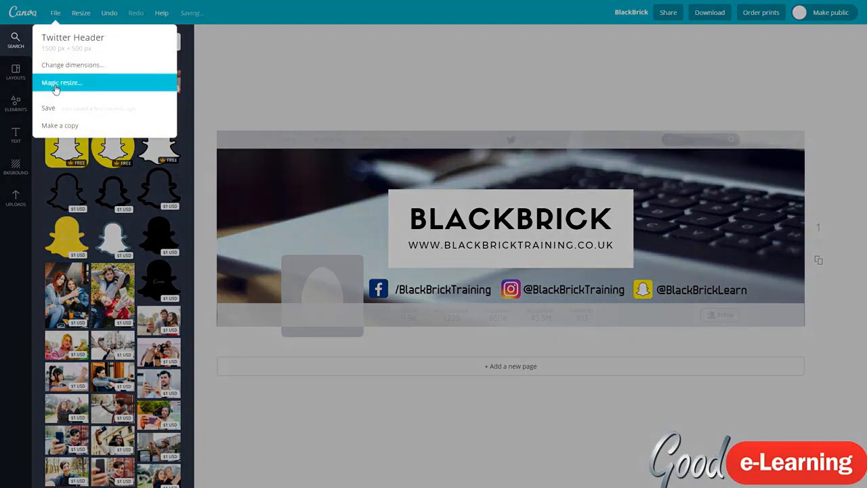
click(61, 109)
Step: Rename the design as "twitter banner"
click(628, 12)
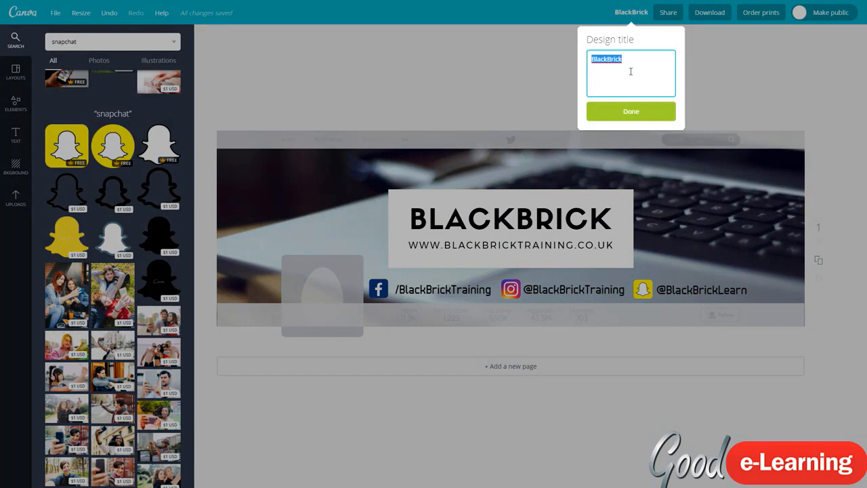
text(twitter banner)
key(Return)
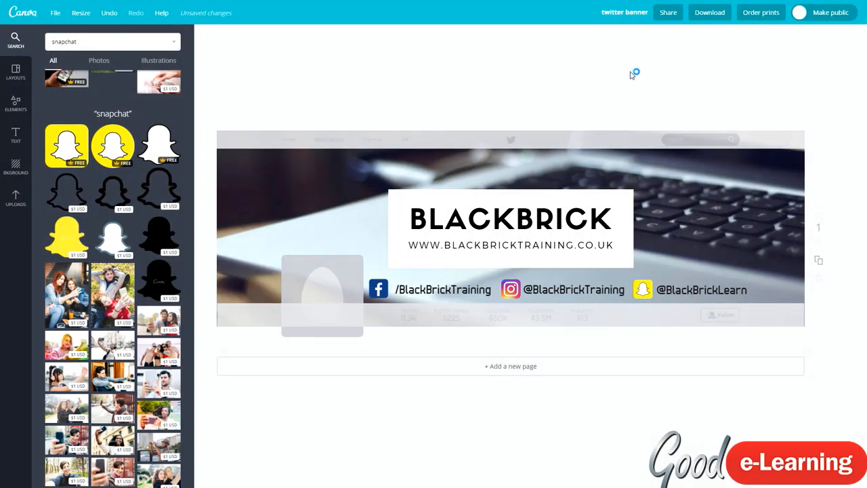